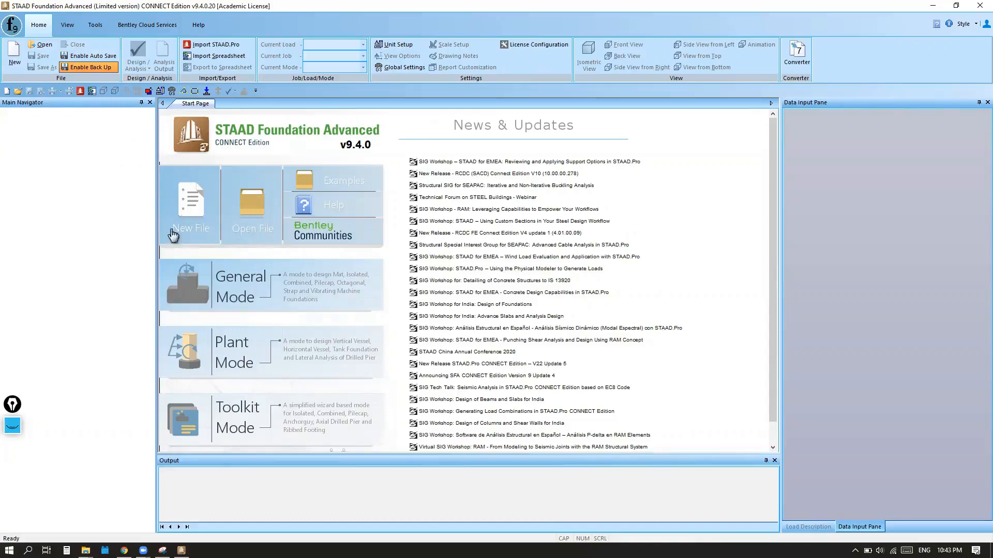
Create a new General Foundation project without associating it with a CONNECT project.
left_click(193, 209)
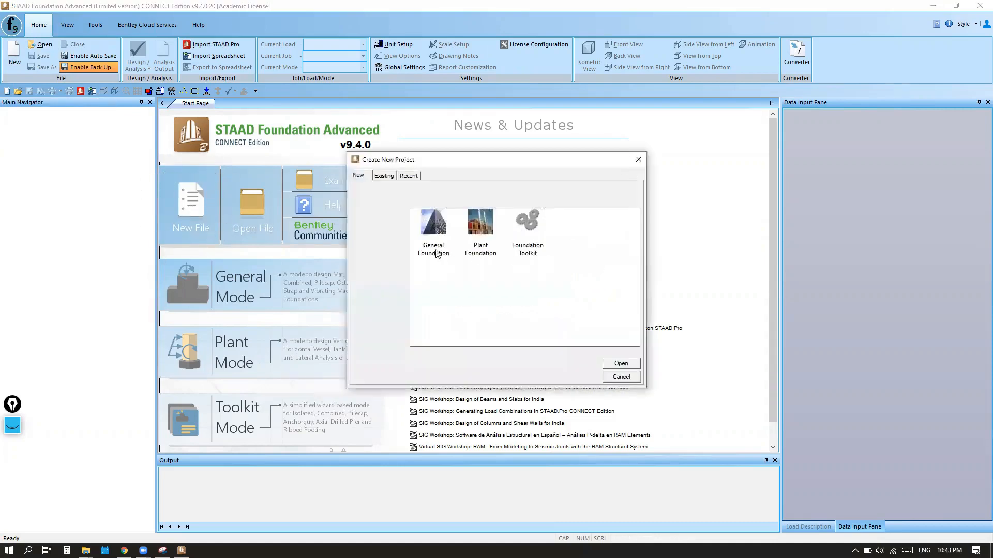
left_click(439, 249)
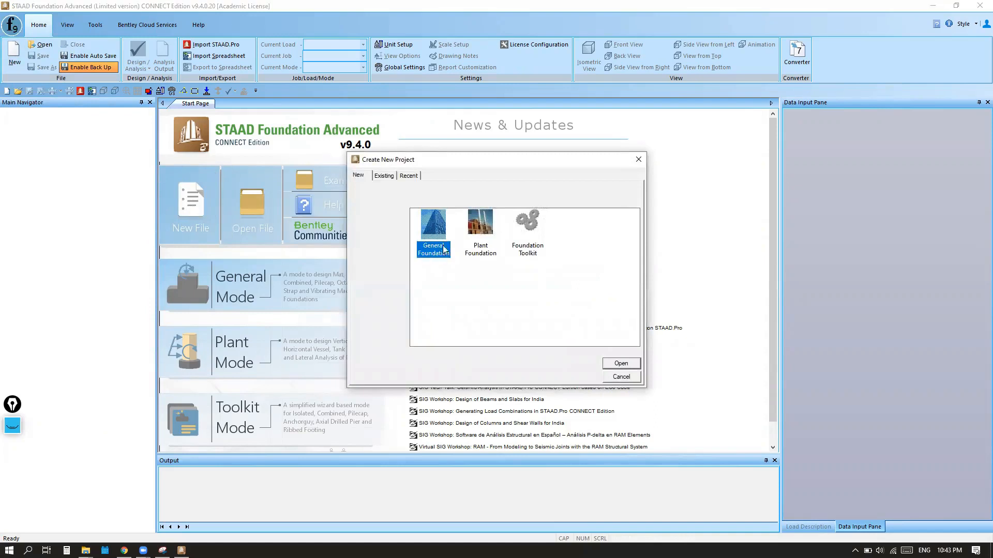
key("ctrl")
key("ctrl")
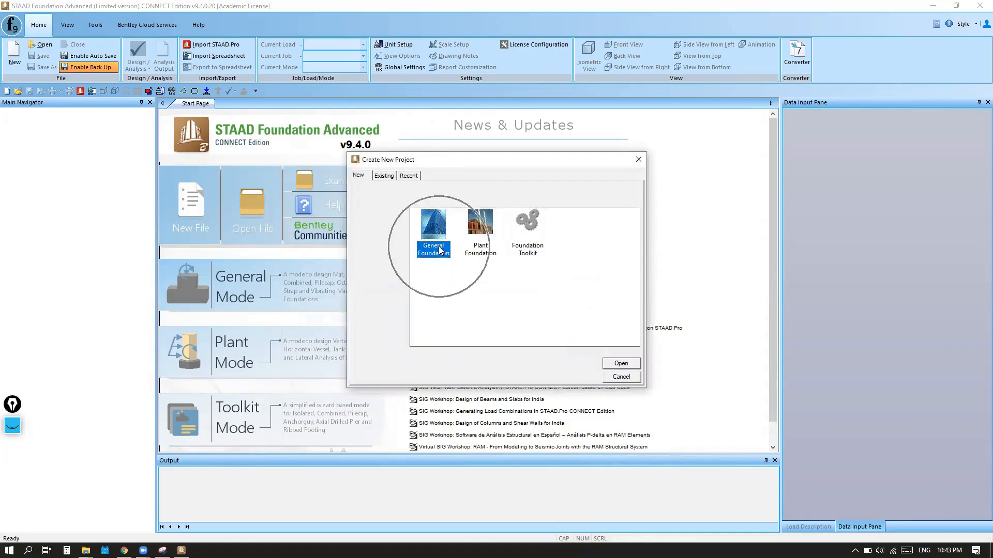
left_click(621, 364)
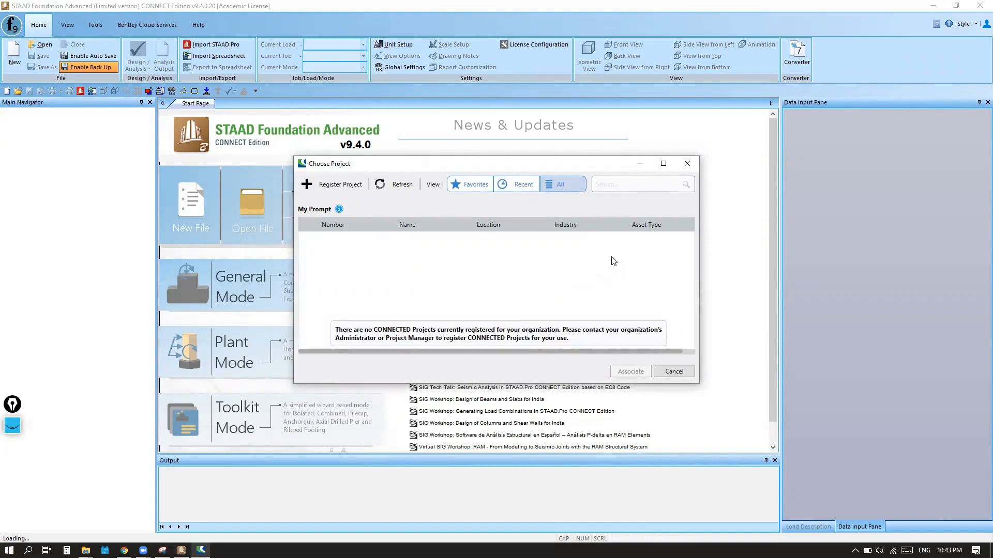
left_click(684, 372)
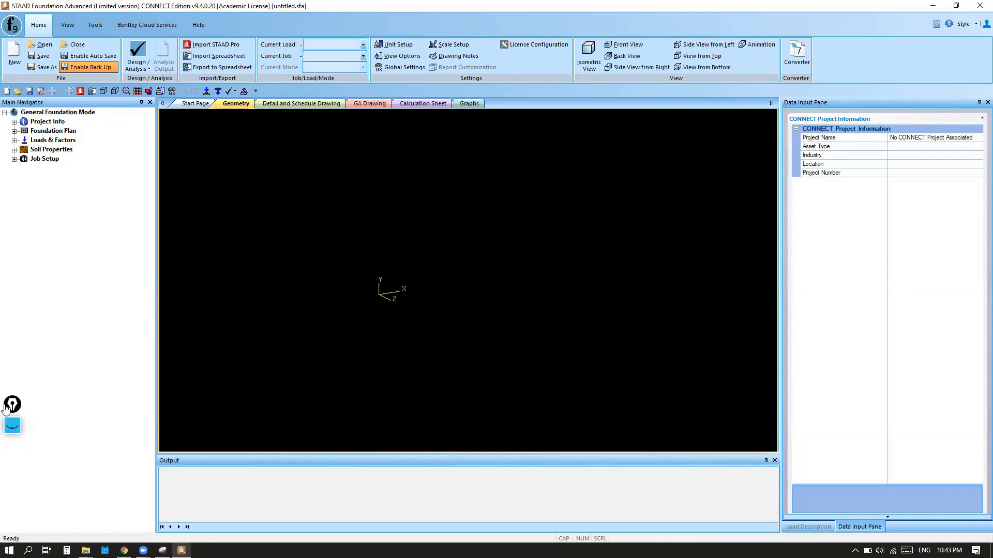
Number Foundation Plan, Loads & Factors, Soil Properties and Job Setup 1 to 4 with the screen pen, and clear the marks.
left_click_drag(12, 405, 819, 247)
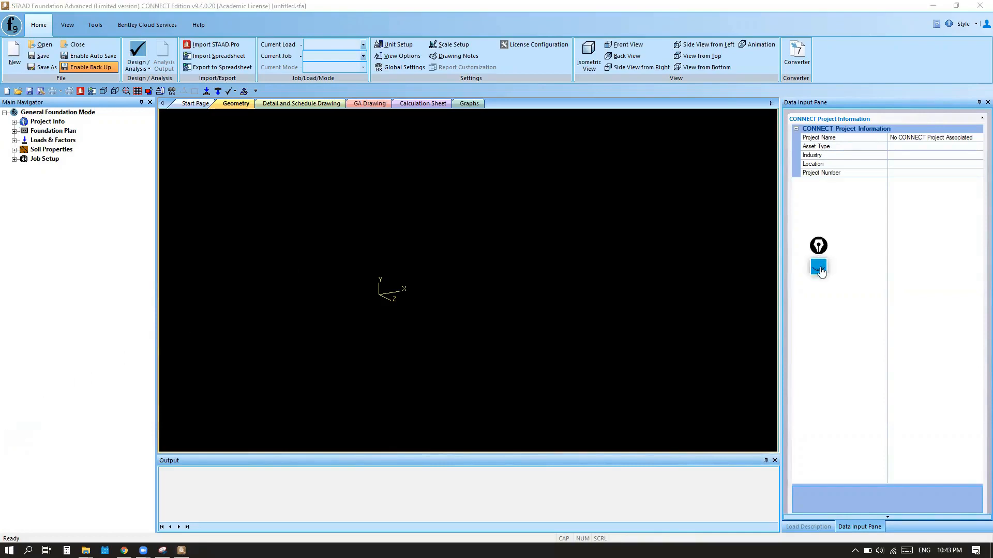
left_click(818, 246)
left_click(818, 299)
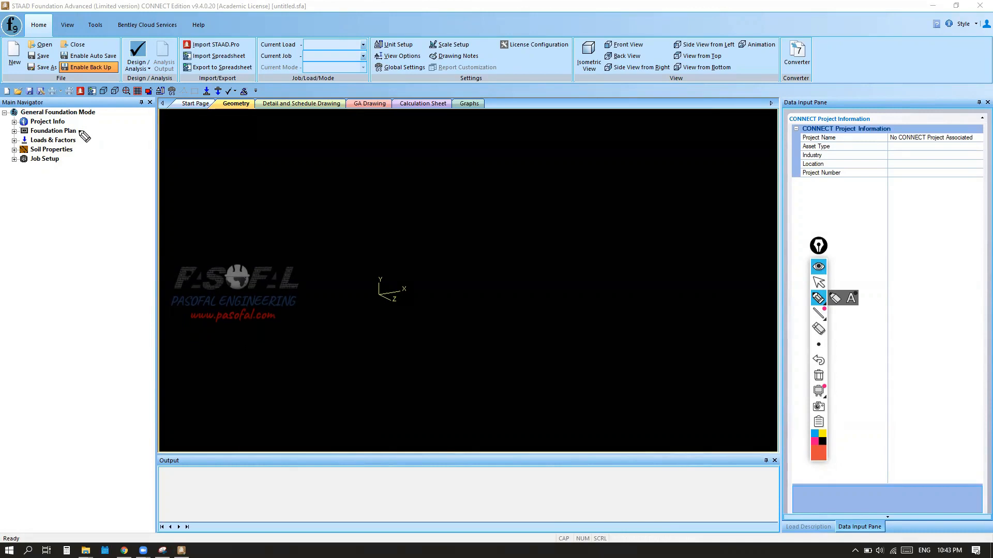
mouse_move(77, 132)
left_mouse_down()
mouse_move(137, 129)
mouse_move(106, 142)
mouse_move(131, 154)
mouse_move(92, 162)
mouse_move(101, 167)
left_mouse_up()
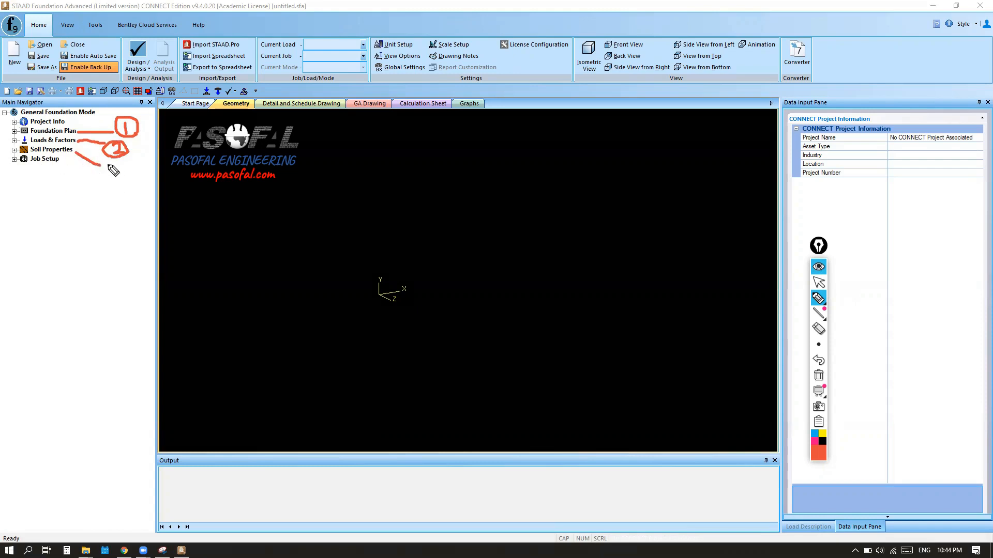
mouse_move(108, 165)
left_mouse_down()
mouse_move(110, 175)
mouse_move(123, 161)
mouse_move(107, 166)
mouse_move(123, 181)
left_mouse_up()
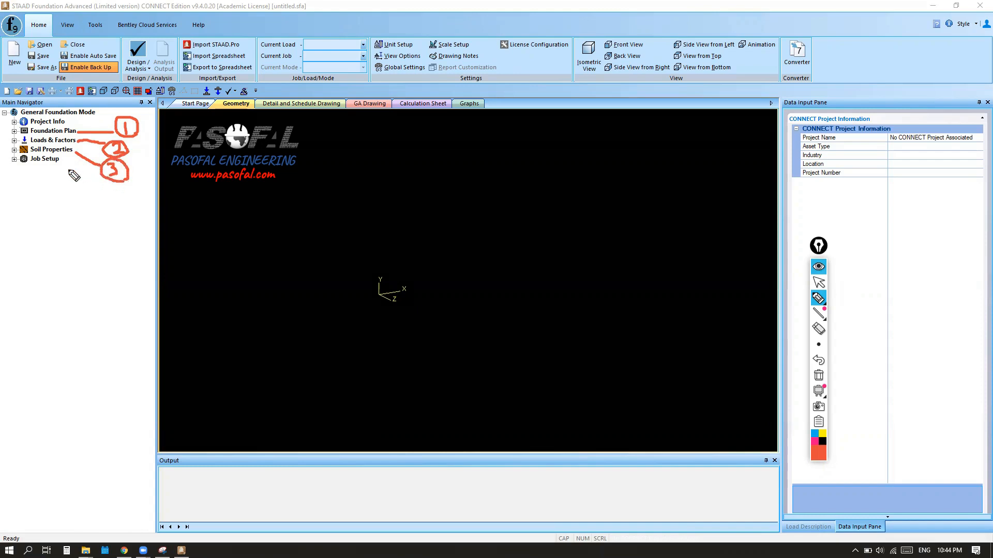
mouse_move(59, 162)
left_mouse_down()
mouse_move(72, 195)
mouse_move(101, 202)
mouse_move(97, 211)
mouse_move(82, 200)
mouse_move(97, 214)
mouse_move(106, 204)
left_mouse_up()
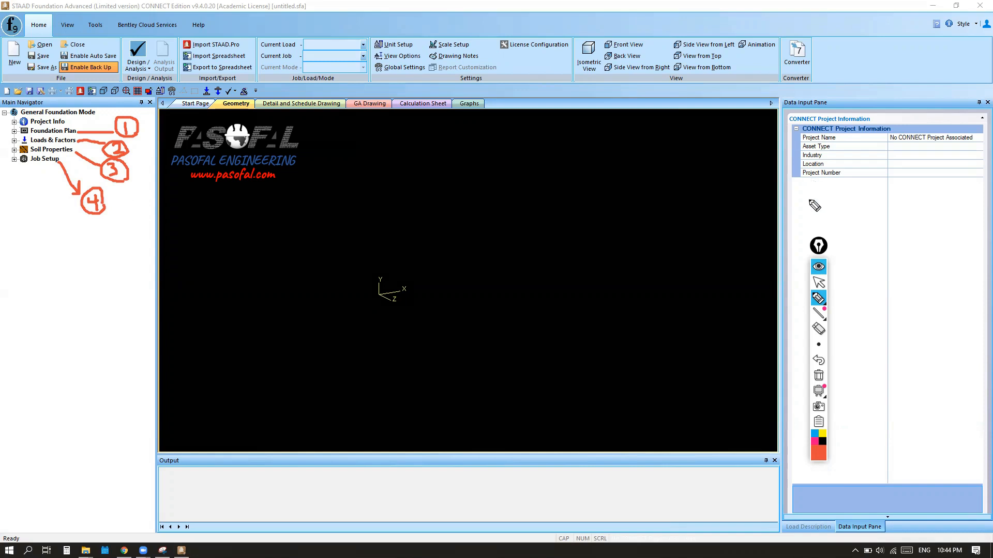
left_click(817, 286)
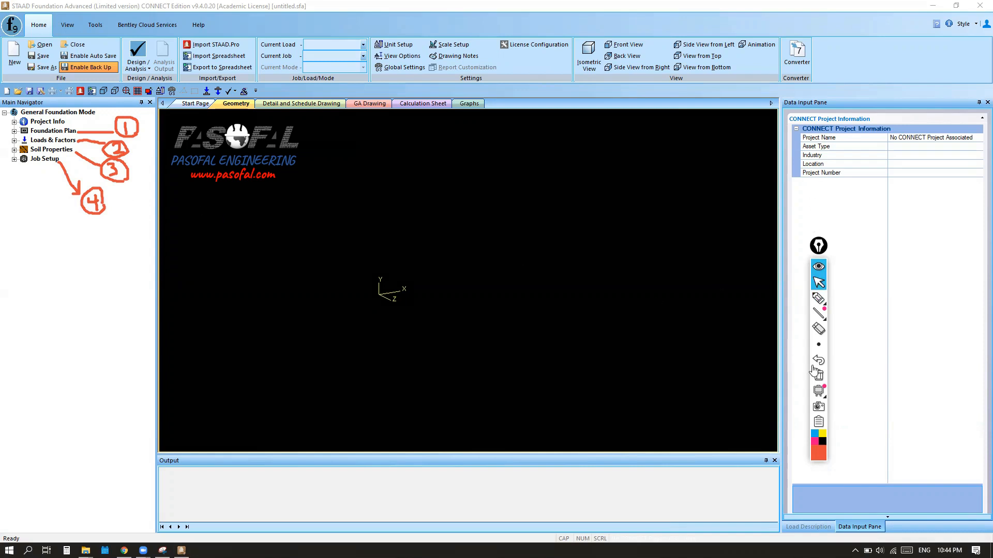
left_click(819, 376)
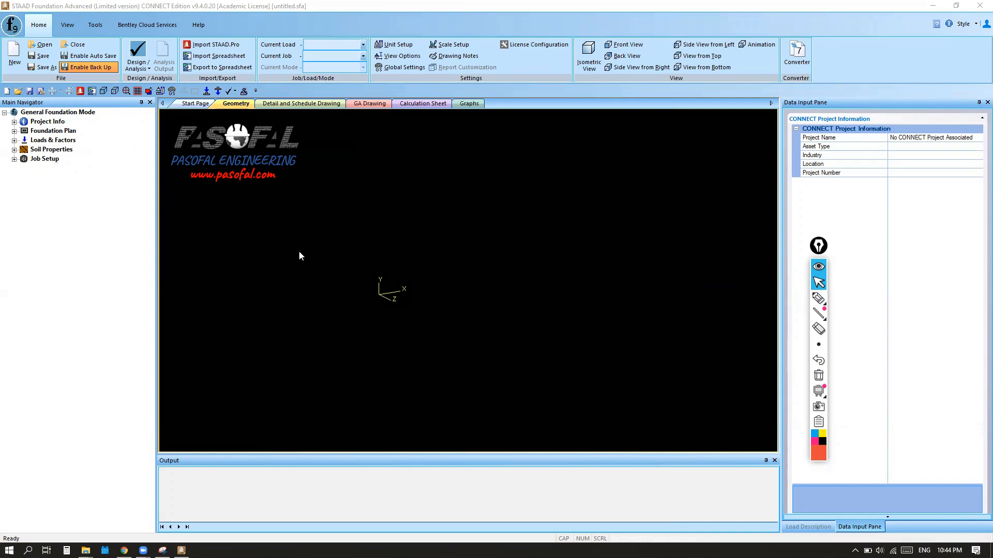
Review the Column Position table and the Linear Grid Setup settings under Foundation Plan.
left_click(15, 131)
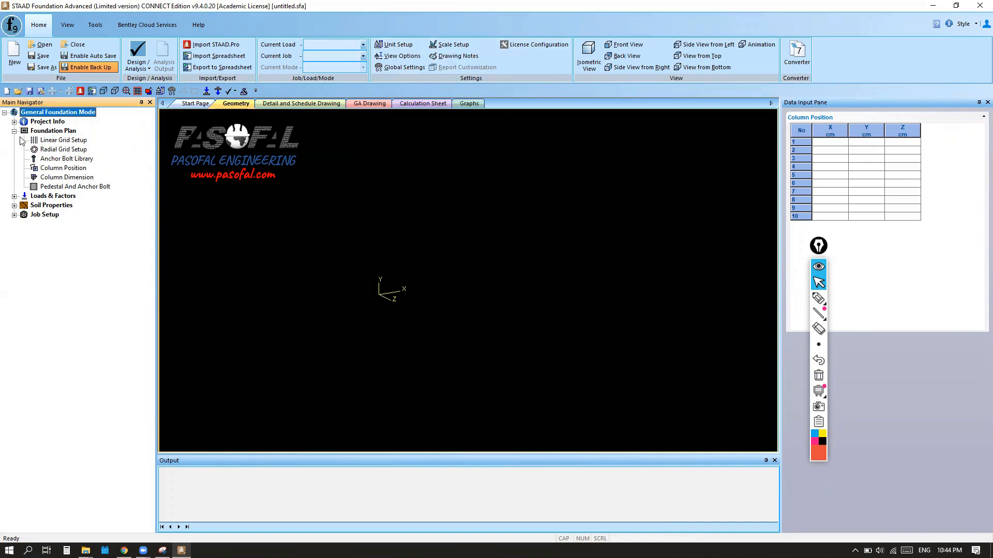
left_click(68, 169)
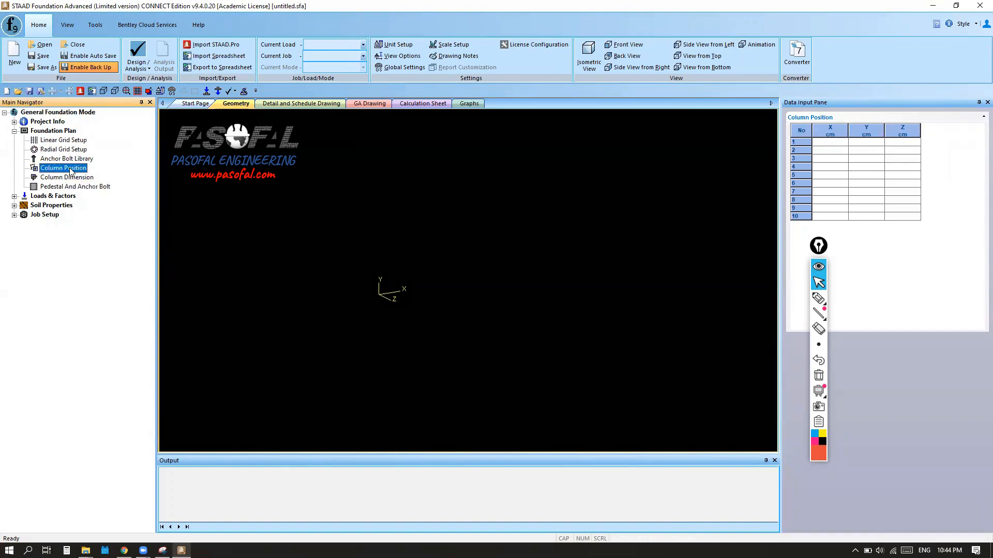
left_click(55, 142)
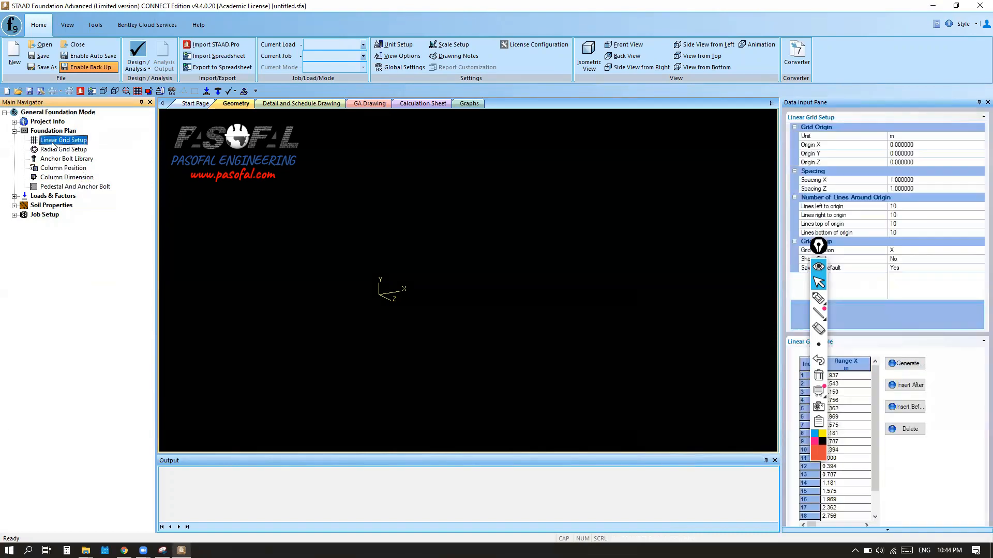
left_click_drag(818, 246, 763, 205)
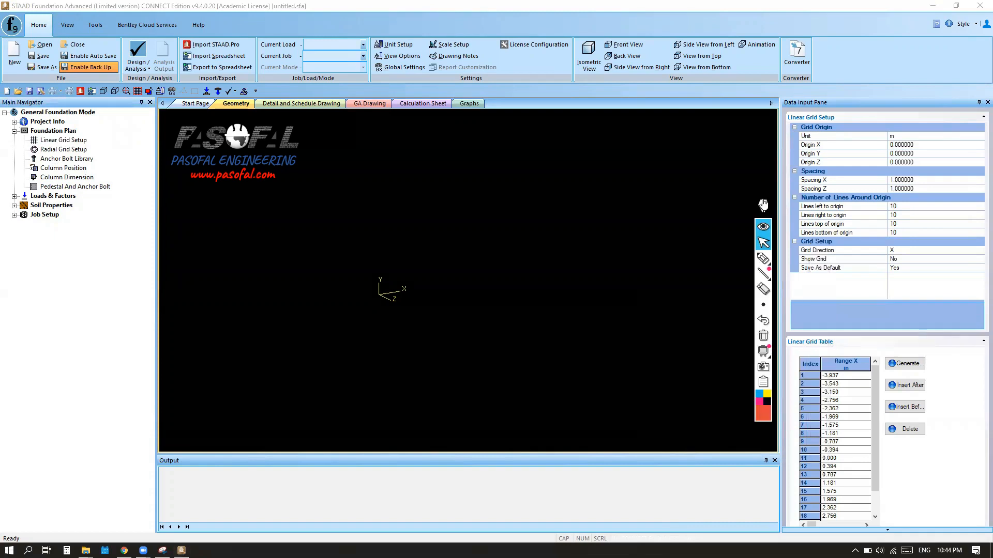
left_click(67, 143)
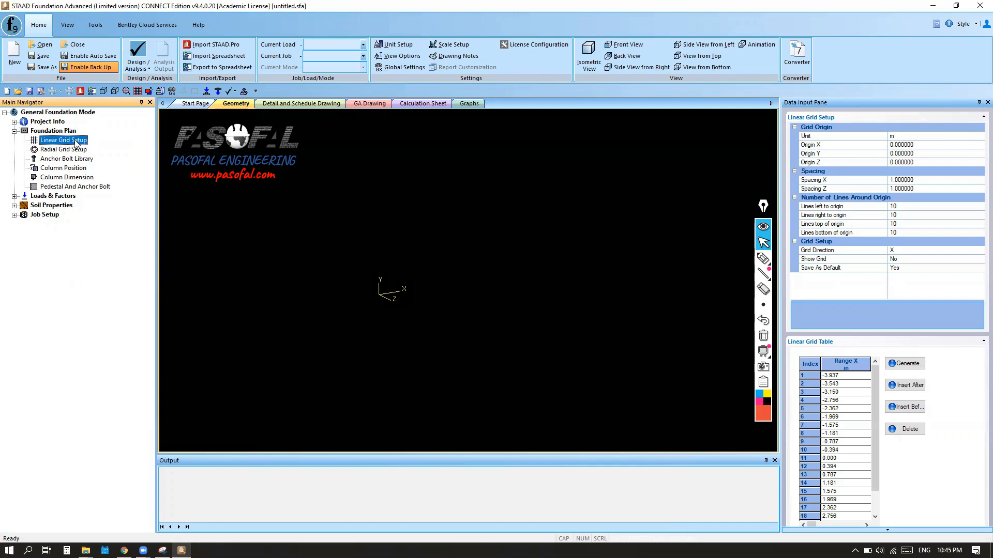
Place the first column at X 0, Y 0, Z 0 m in the Column Position table.
left_click(57, 168)
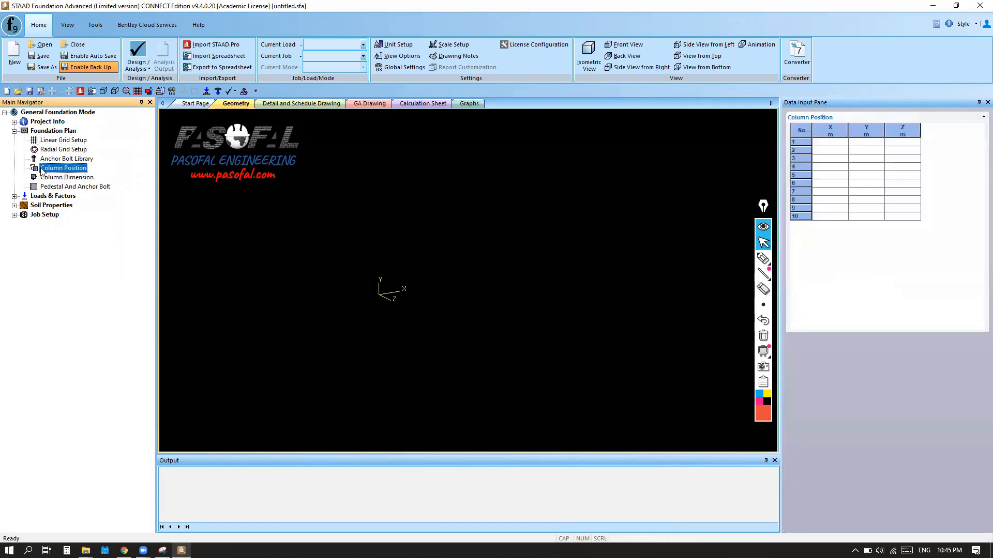
left_click(831, 146)
type("0")
key("Tab")
type("0")
key("Tab")
type("0")
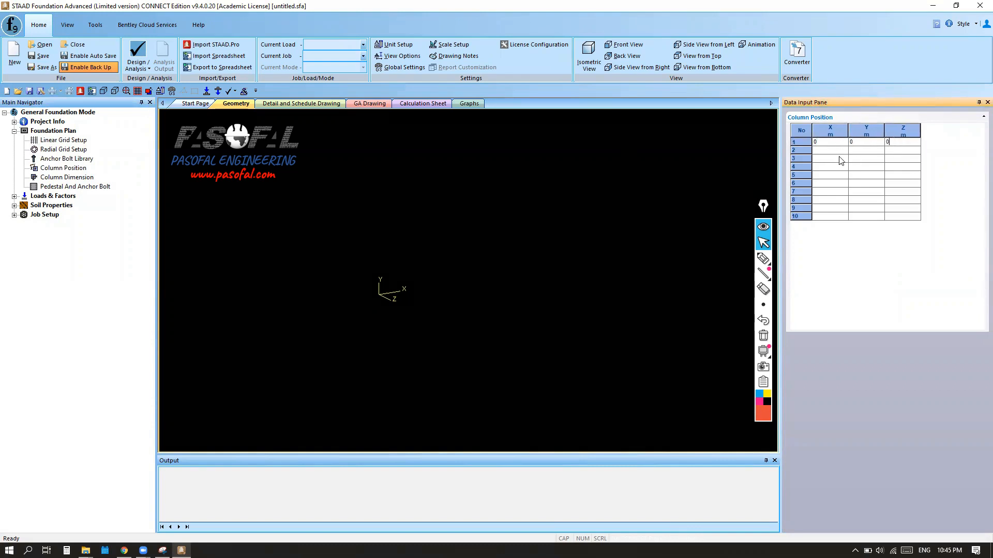
left_click(834, 158)
scroll(512, 276, "down", 2)
scroll(512, 276, "up", 4)
scroll(302, 277, "down", 4)
scroll(423, 289, "up", 2)
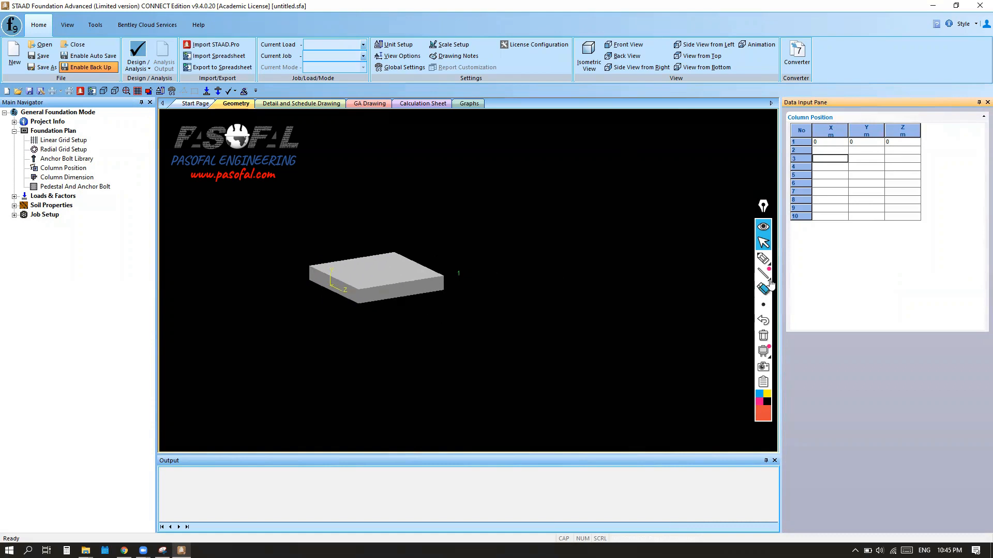
Sketch a second column with the screen pen and mark a 4 m distance from the first column.
left_click(763, 258)
mouse_move(672, 185)
left_mouse_down()
mouse_move(613, 245)
mouse_move(678, 182)
left_mouse_up()
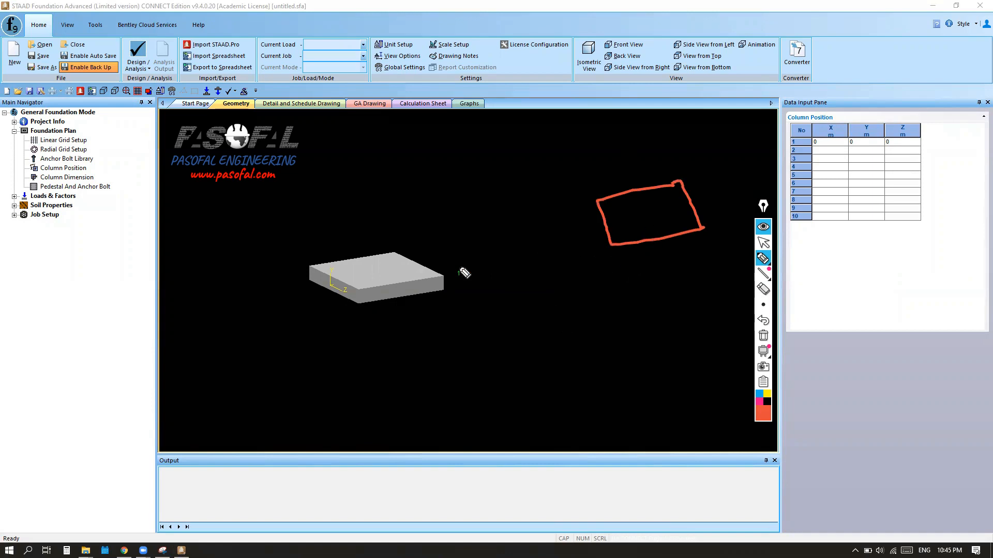
mouse_move(428, 304)
left_mouse_down()
mouse_move(440, 325)
mouse_move(671, 265)
mouse_move(683, 283)
left_mouse_up()
mouse_move(573, 310)
left_mouse_down()
mouse_move(586, 340)
mouse_move(647, 298)
left_mouse_up()
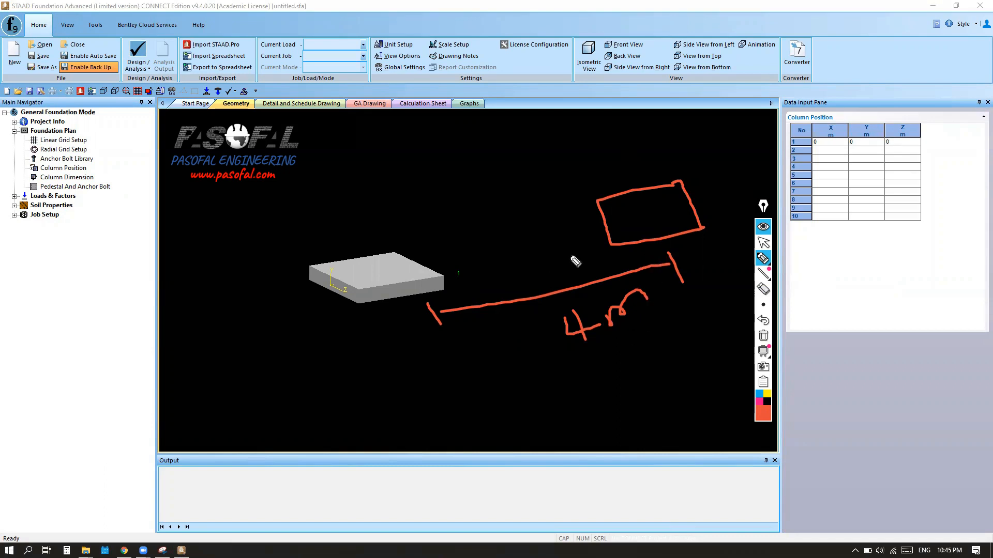
left_click(763, 242)
left_click(832, 150)
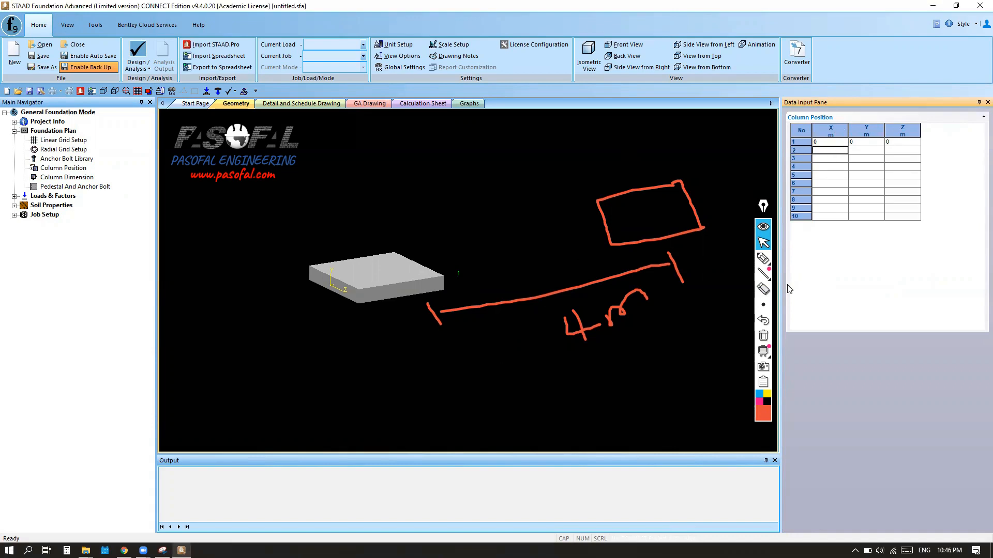
Circle the X, Y and Z headers of the Column Position table with the screen pen.
left_click(763, 258)
mouse_move(842, 130)
left_mouse_down()
mouse_move(829, 143)
mouse_move(822, 129)
mouse_move(864, 145)
mouse_move(873, 124)
mouse_move(882, 141)
mouse_move(923, 127)
mouse_move(914, 146)
left_mouse_up()
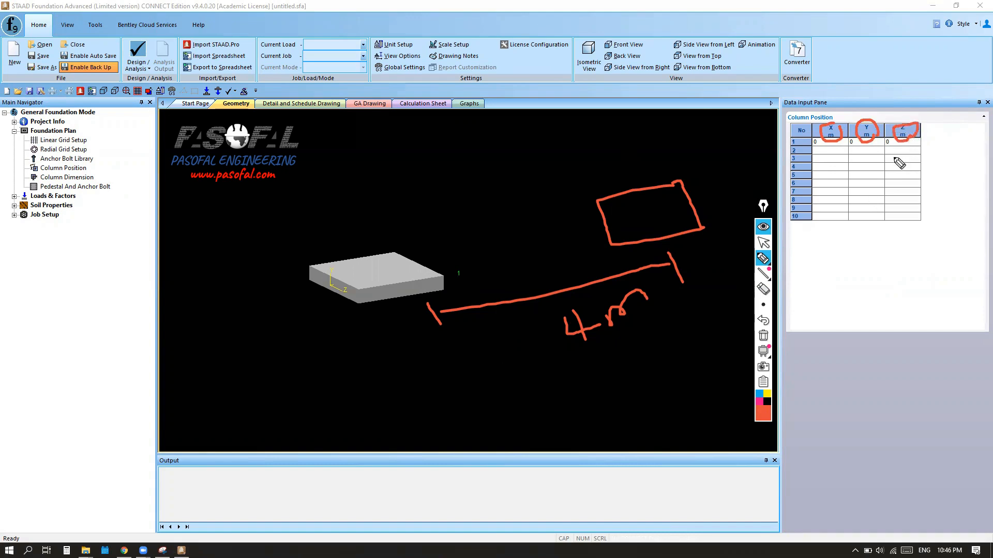
left_click(764, 242)
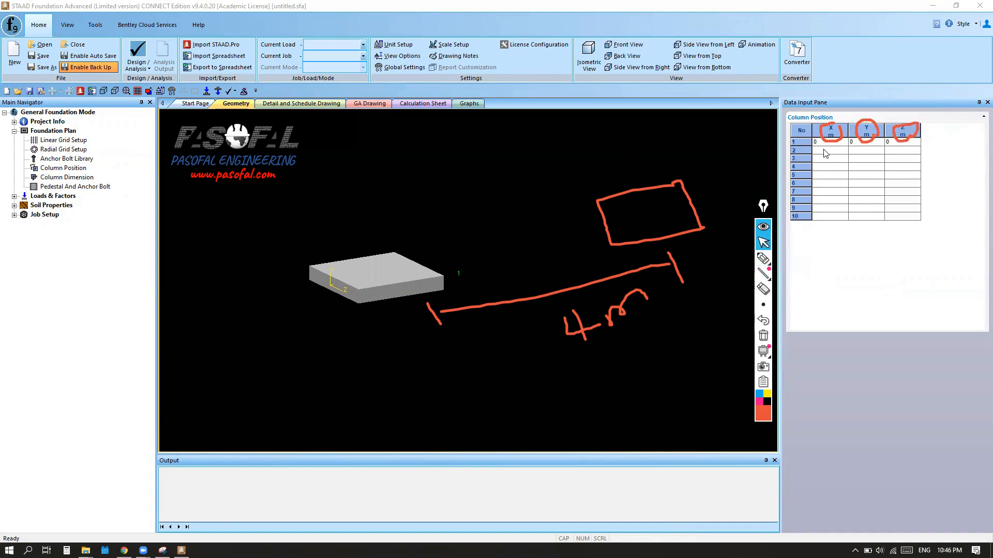
left_click(820, 152)
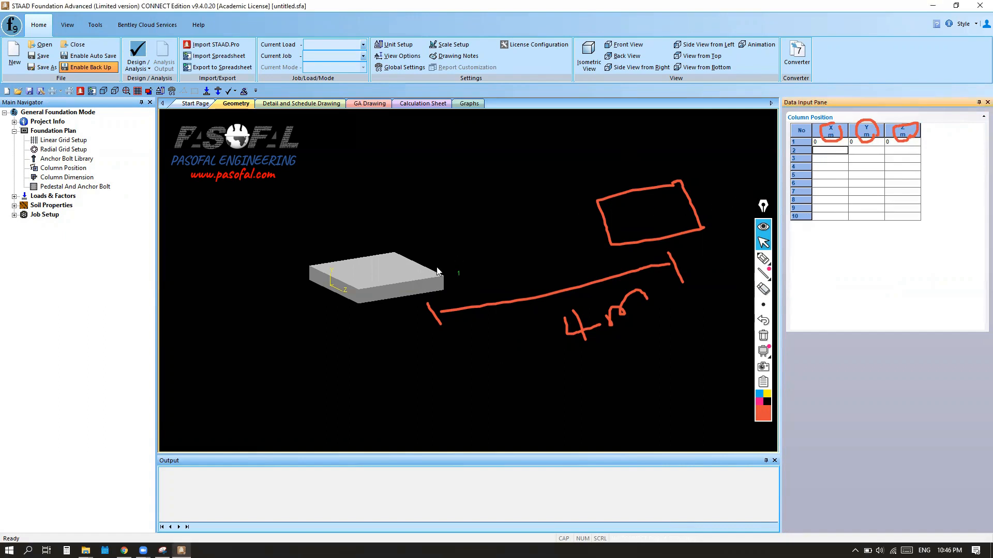
Draw labelled X, Y and Z axis arrows in yellow at the first column with the screen pen.
left_click(764, 258)
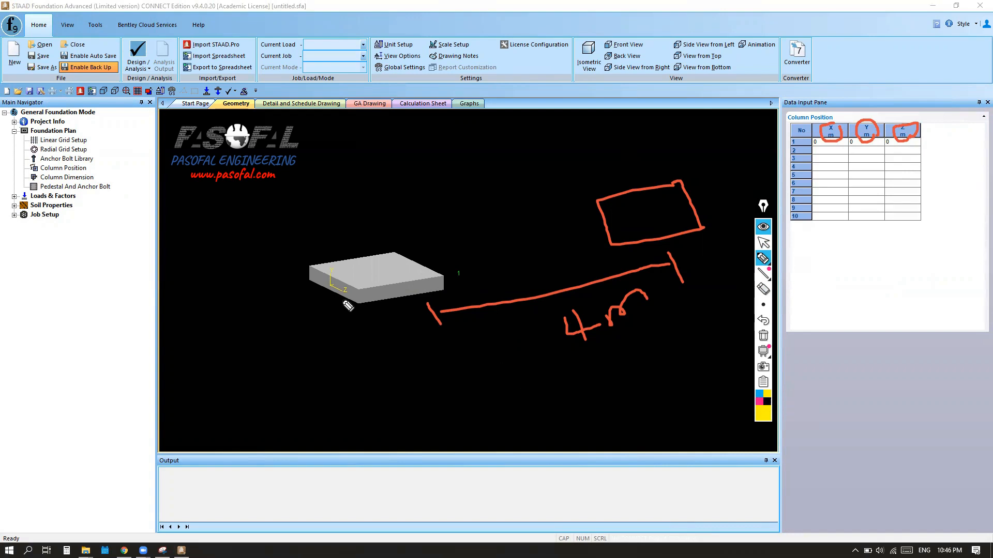
left_click_drag(335, 290, 416, 362)
mouse_move(353, 287)
left_mouse_down()
mouse_move(352, 296)
mouse_move(335, 291)
mouse_move(349, 297)
mouse_move(331, 230)
mouse_move(339, 241)
left_mouse_up()
mouse_move(319, 204)
left_mouse_down()
mouse_move(326, 214)
mouse_move(316, 219)
left_mouse_up()
mouse_move(340, 291)
left_mouse_down()
mouse_move(459, 246)
mouse_move(449, 260)
mouse_move(494, 253)
left_mouse_up()
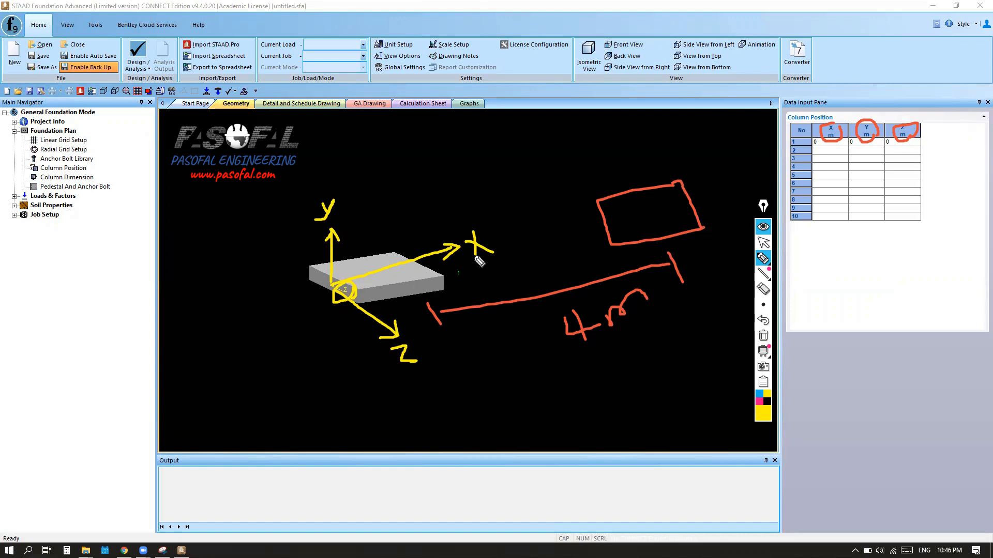
left_click(764, 243)
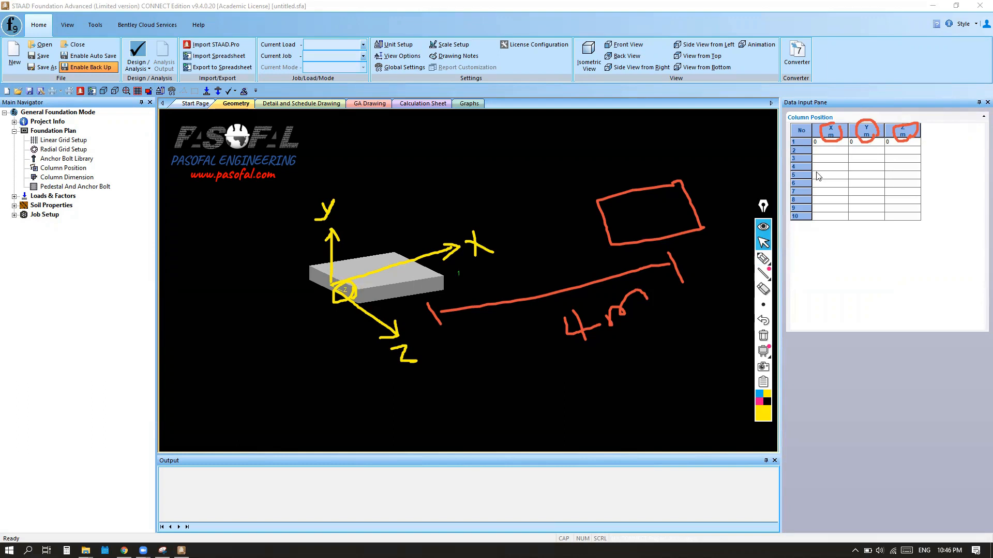
Place the second column at X 4, Y 0, Z 0 m and clear all screen pen marks.
left_click(822, 151)
type("4")
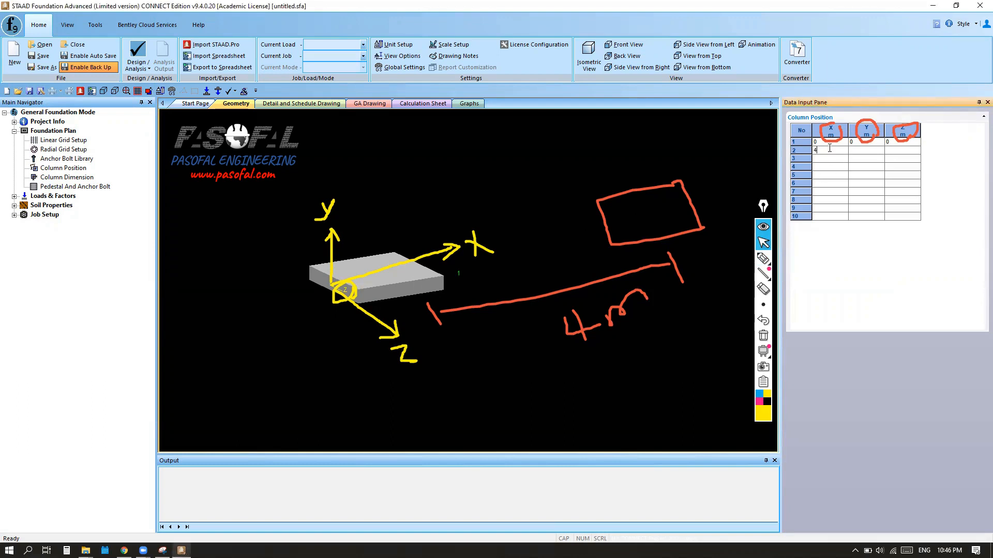
left_click(868, 151)
type("0")
left_click(893, 142)
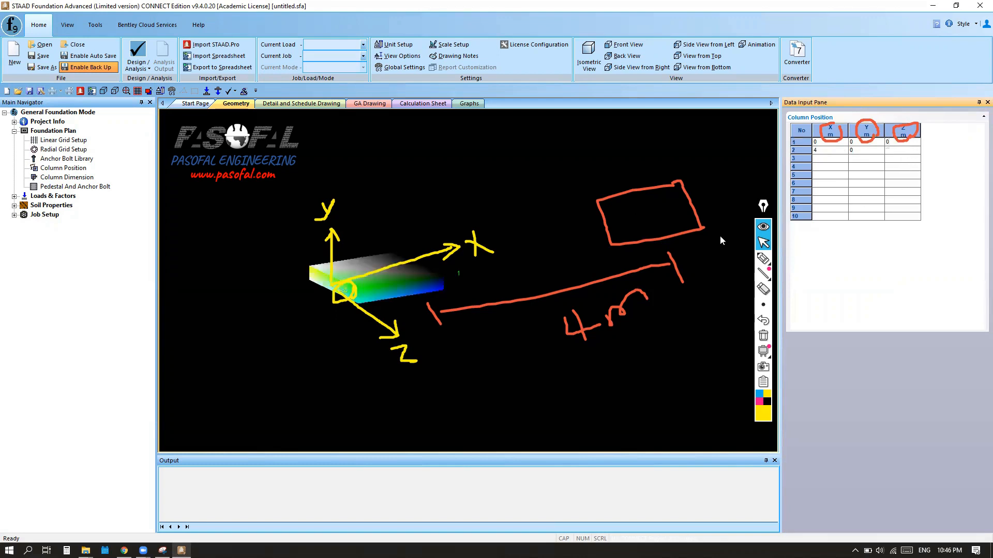
left_click(893, 151)
type("0")
left_click(868, 151)
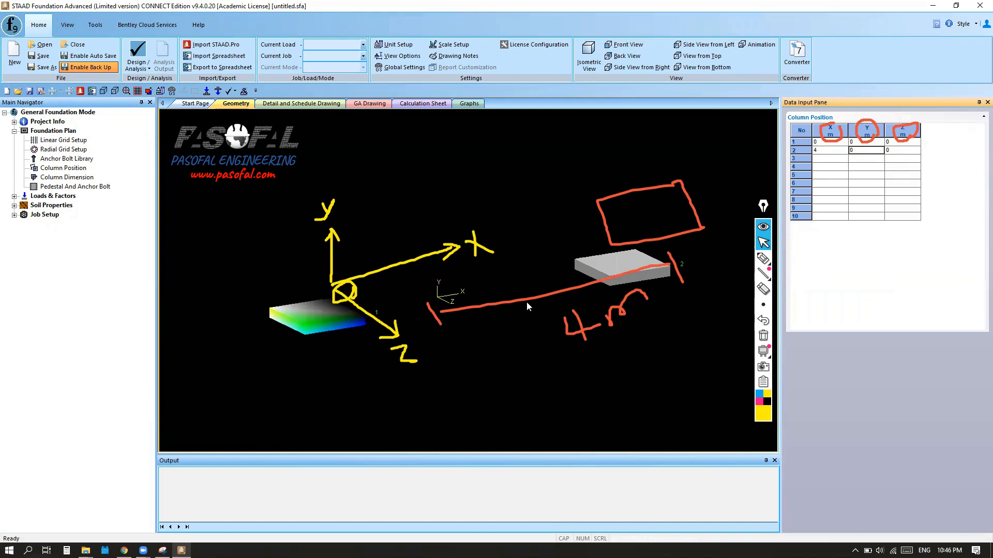
left_click(763, 336)
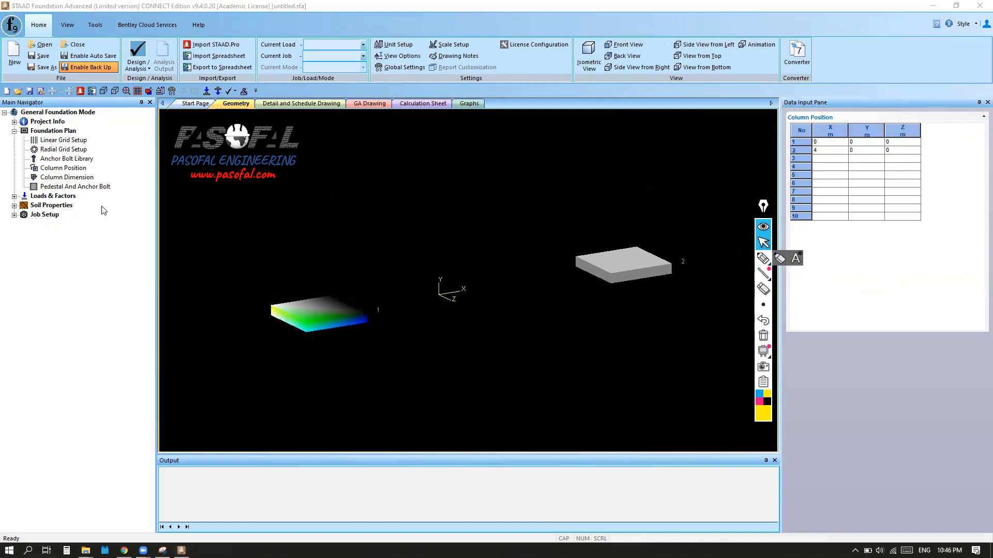
Set the column length and width of support 1 to 0.5 m each in the Column Dimension table.
left_click(69, 178)
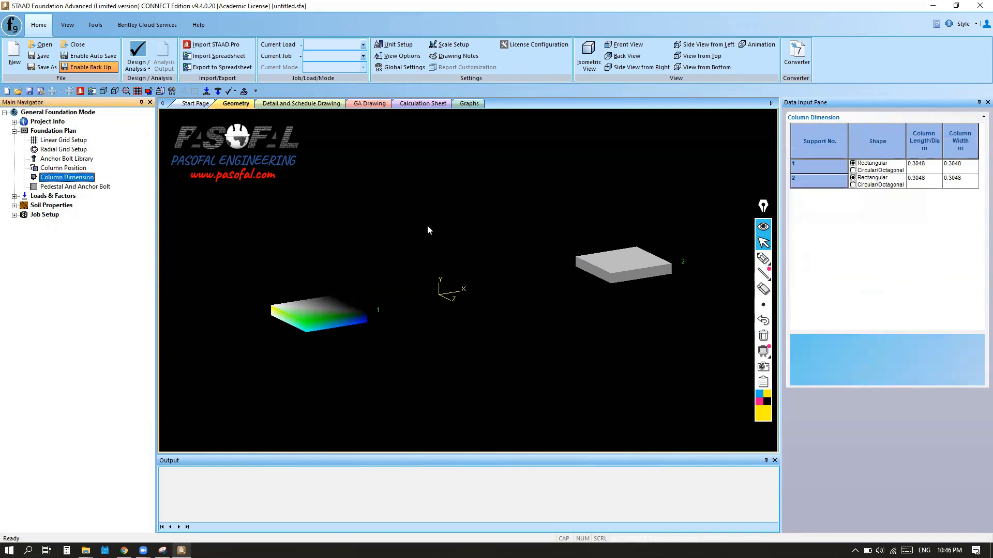
scroll(618, 273, "down", 2)
scroll(603, 280, "up", 2)
scroll(513, 285, "down", 1)
scroll(506, 281, "up", 2)
scroll(508, 284, "down", 1)
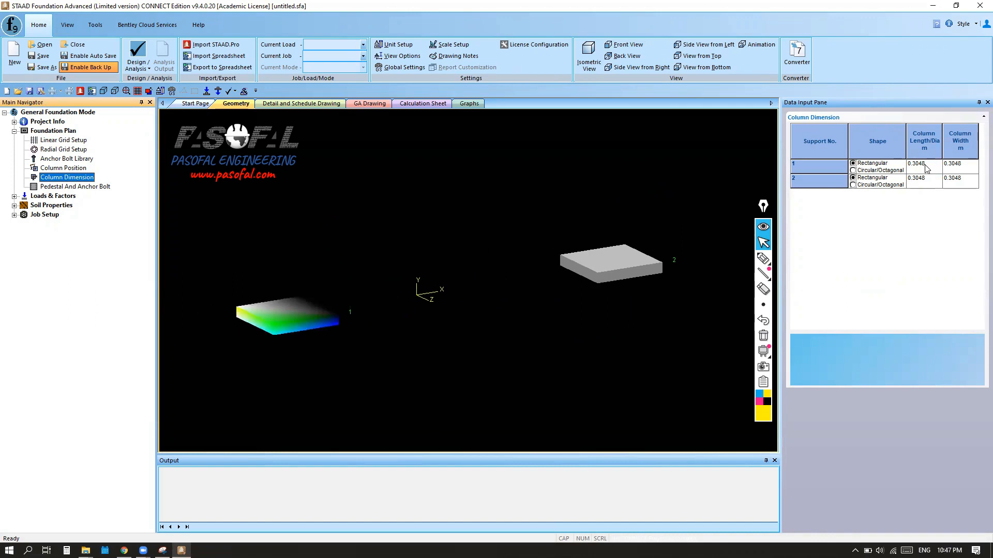
left_click(924, 165)
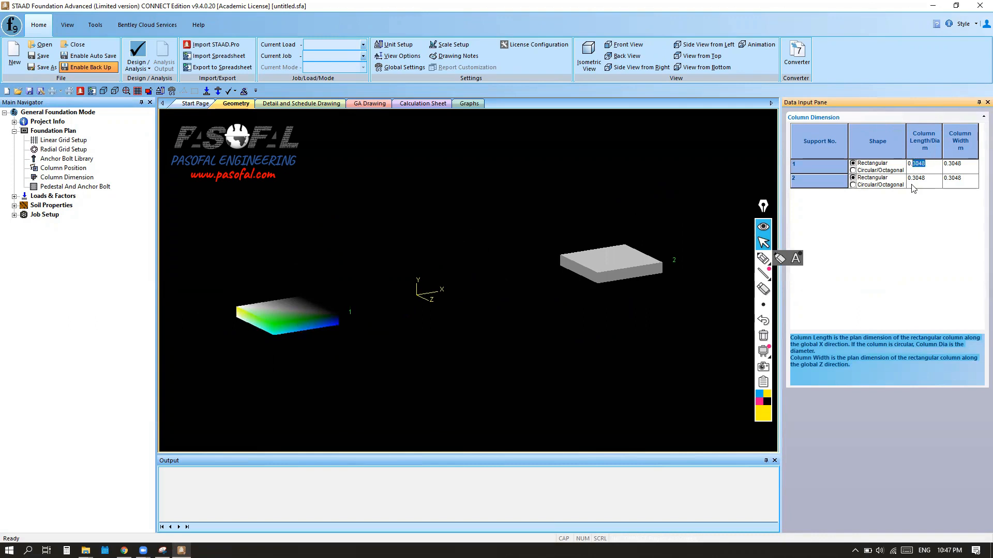
type("5")
left_click(967, 169)
left_click(967, 166)
left_click_drag(967, 165, 946, 165)
type("5")
Set the column length of support 2 to 0.5 m and its column width to 0.4 m.
left_click(929, 183)
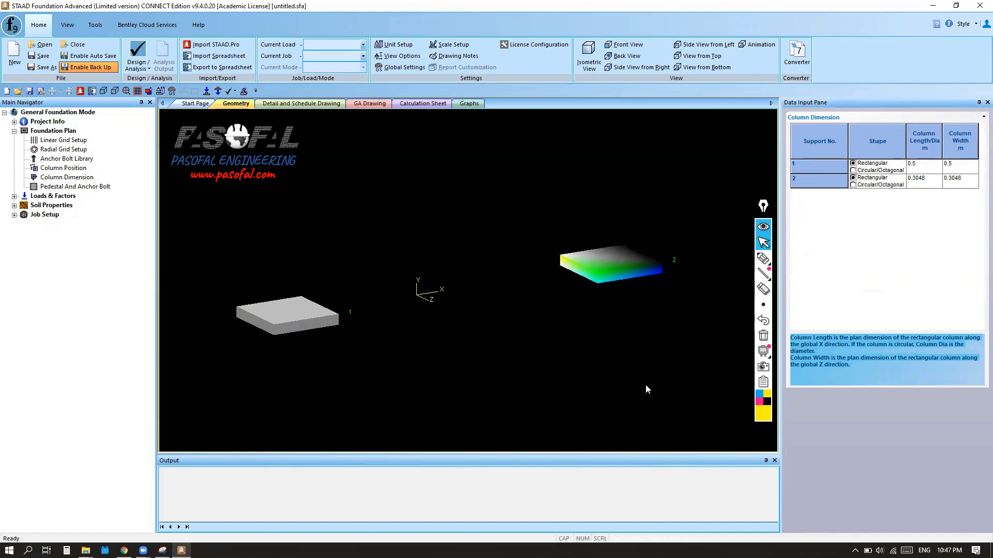
left_click(924, 183)
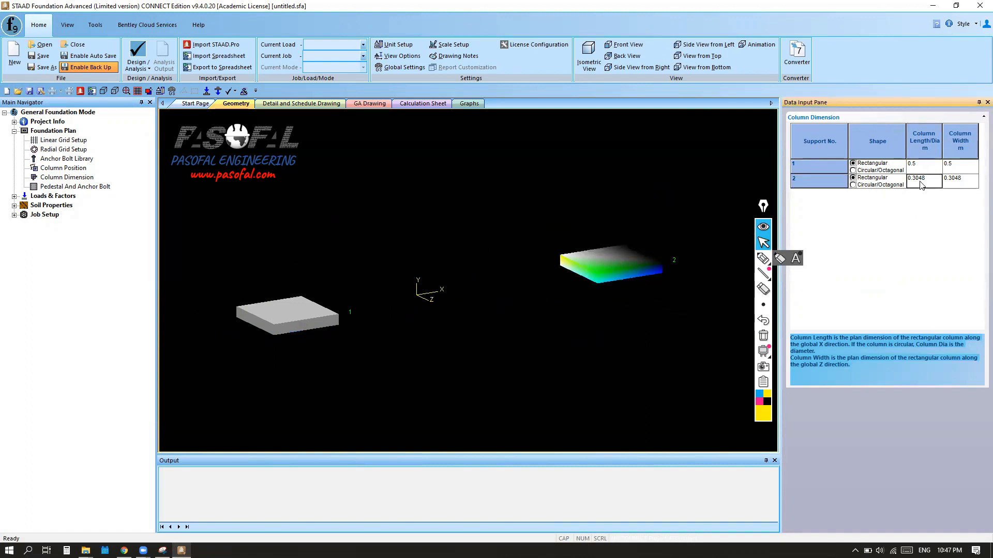
left_click_drag(926, 180, 912, 180)
type("5")
left_click(962, 178)
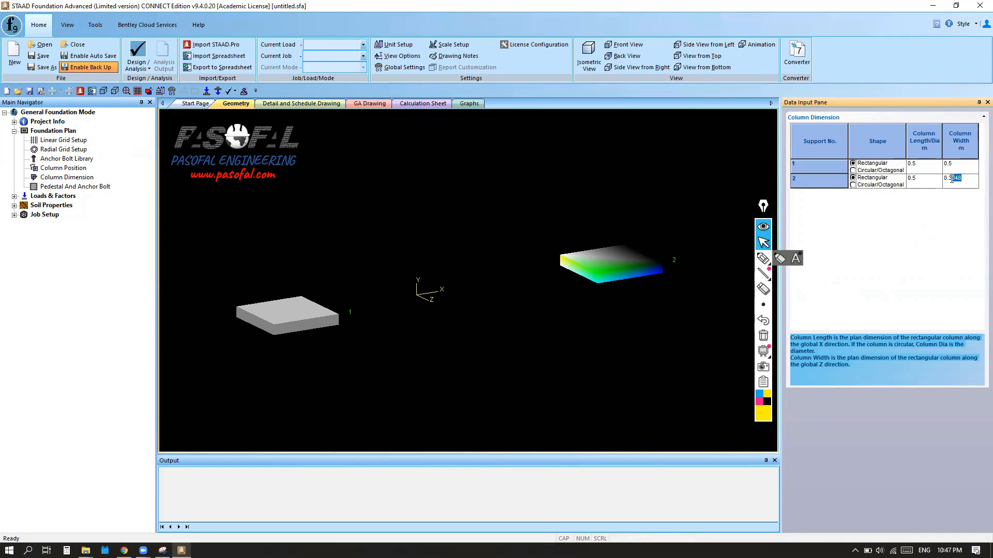
type("4")
left_click(924, 184)
left_click_drag(764, 207, 752, 185)
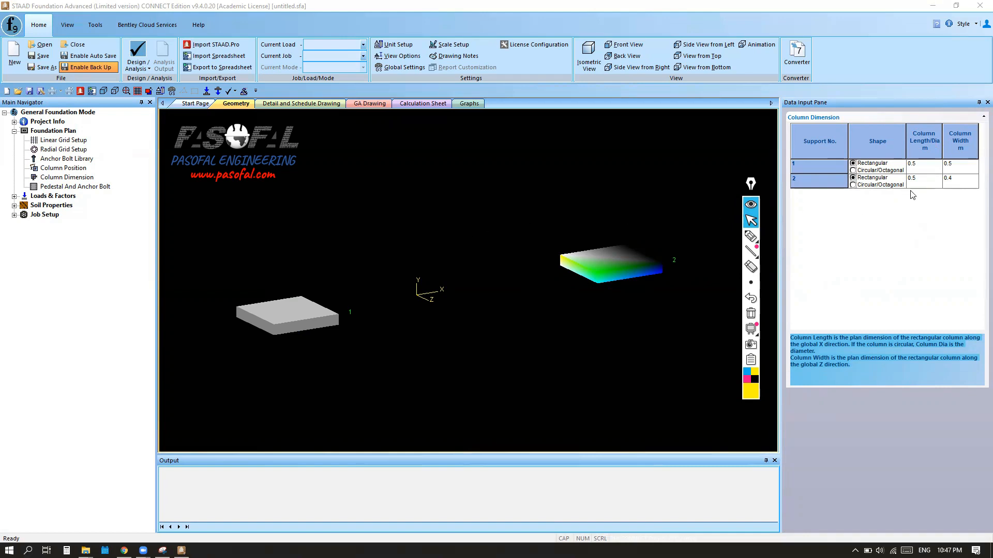
Turn on pedestal consideration for supports 1 and 2 in the Pedestal And Anchor Bolt table.
left_click(54, 187)
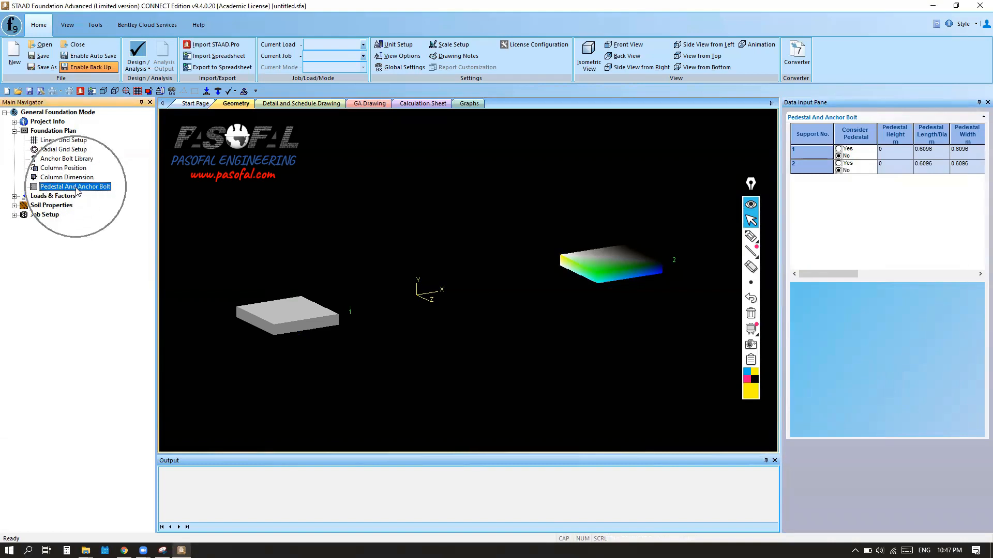
left_click(839, 149)
left_click(838, 163)
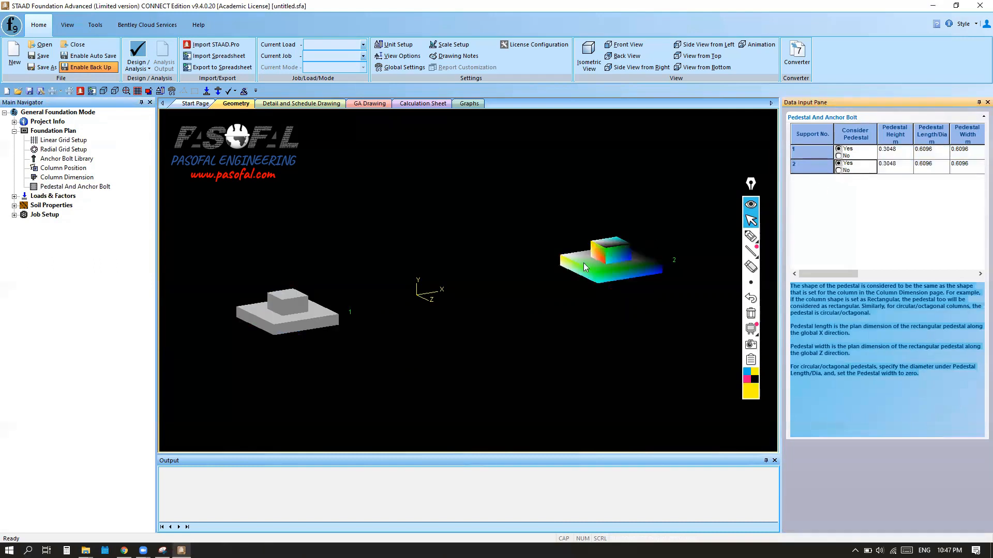
Circle the pedestals on both supports with the yellow screen pen and clear the marks.
left_click(750, 237)
mouse_move(635, 227)
left_mouse_down()
mouse_move(646, 254)
mouse_move(581, 241)
mouse_move(628, 229)
left_mouse_up()
mouse_move(312, 278)
left_mouse_down()
mouse_move(264, 308)
mouse_move(312, 289)
left_mouse_up()
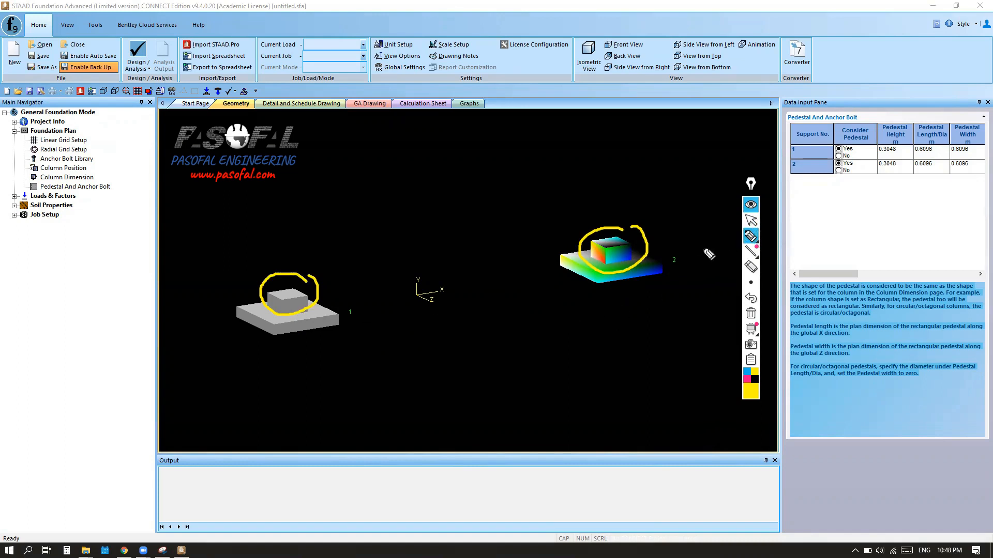
left_click(751, 313)
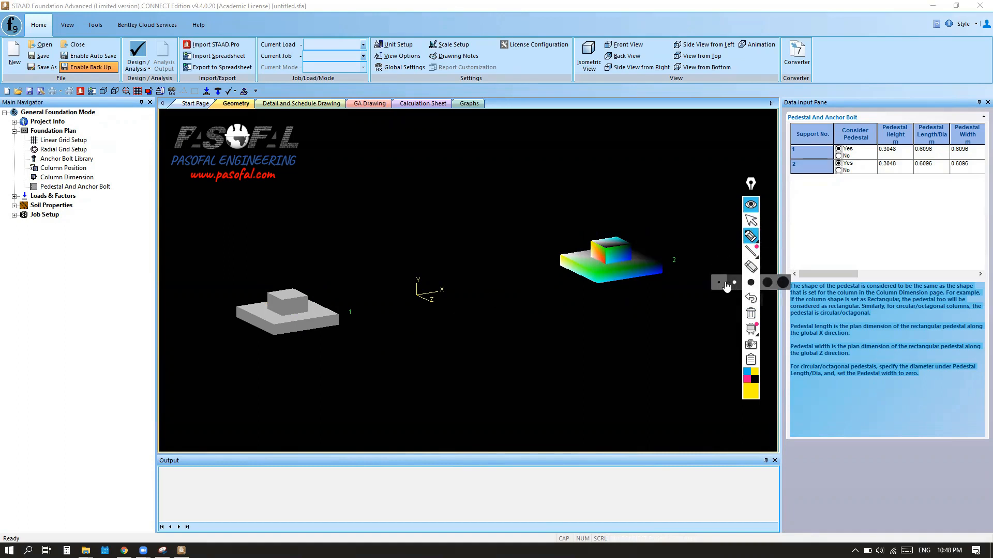
Adjust the screen pen thickness and mark the height of the pedestal at support 1 as 300.
mouse_move(748, 287)
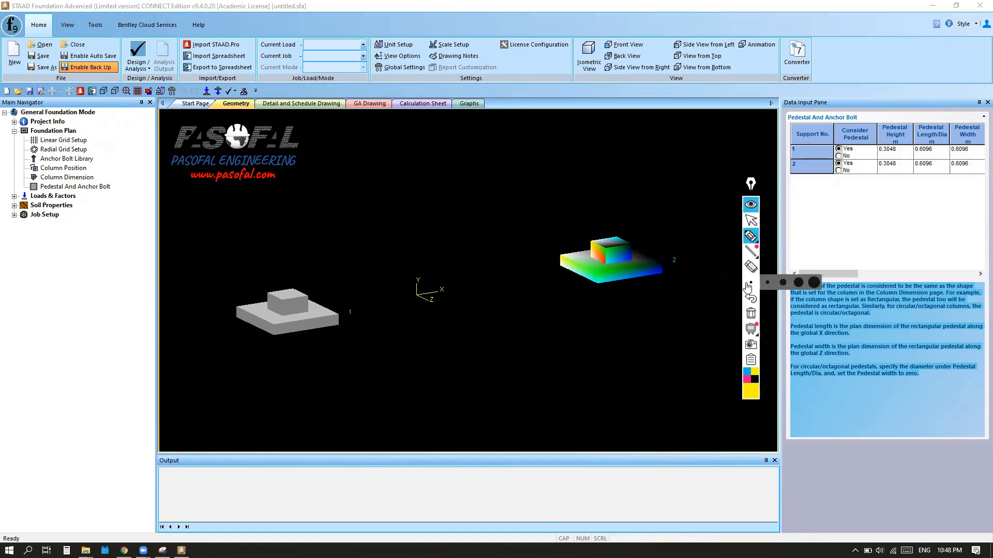
left_click(782, 282)
left_click(735, 284)
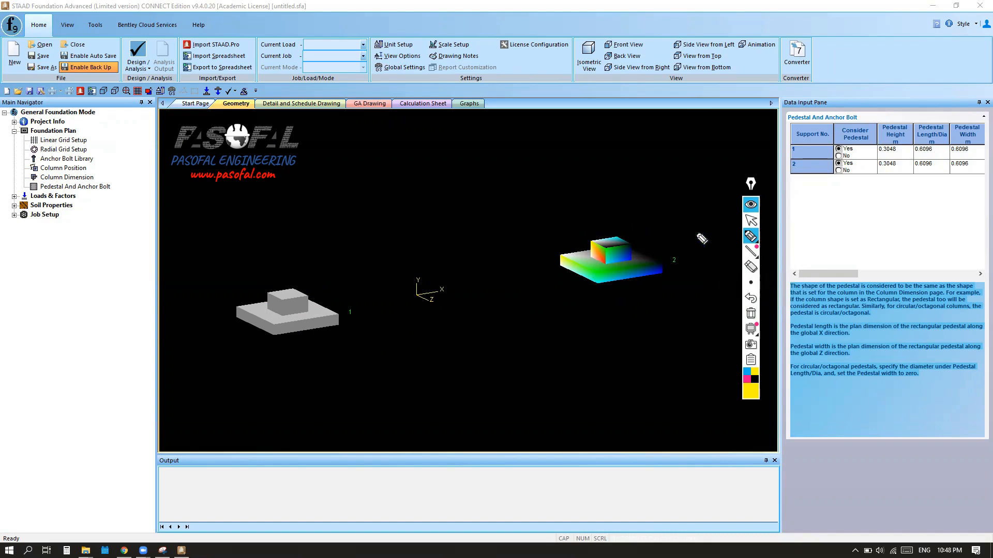
left_click(751, 221)
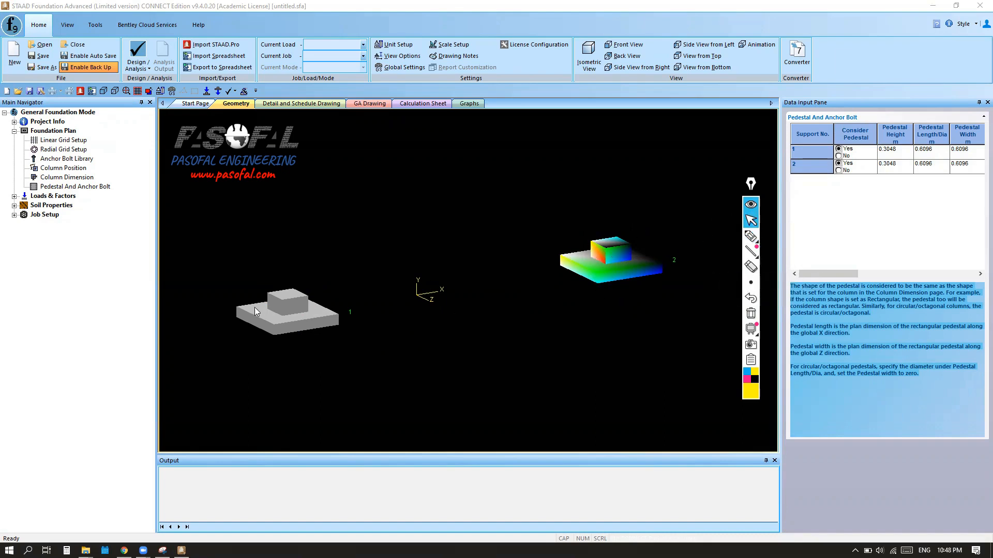
scroll(266, 307, "up", 5)
left_click(751, 236)
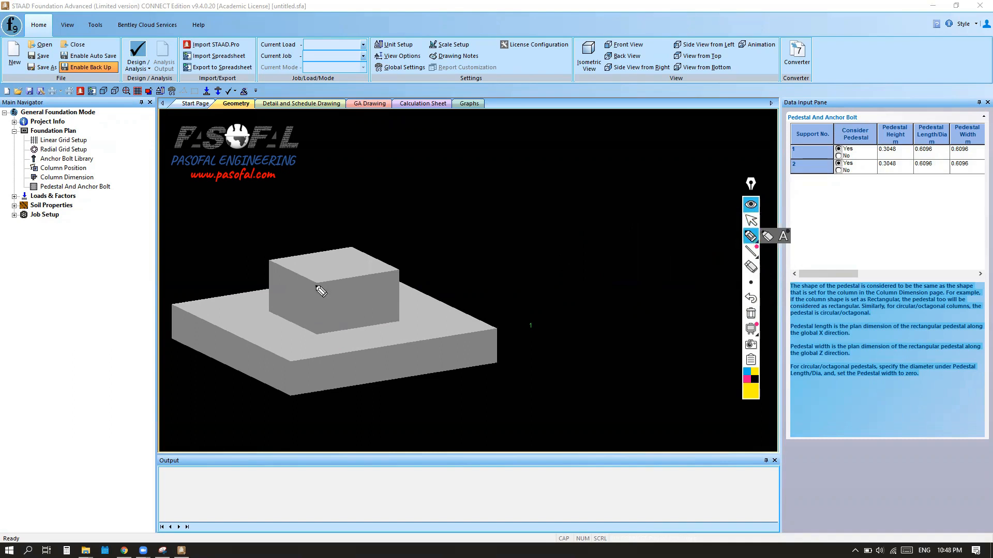
mouse_move(242, 260)
left_mouse_down()
mouse_move(257, 260)
mouse_move(251, 310)
mouse_move(237, 309)
left_mouse_up()
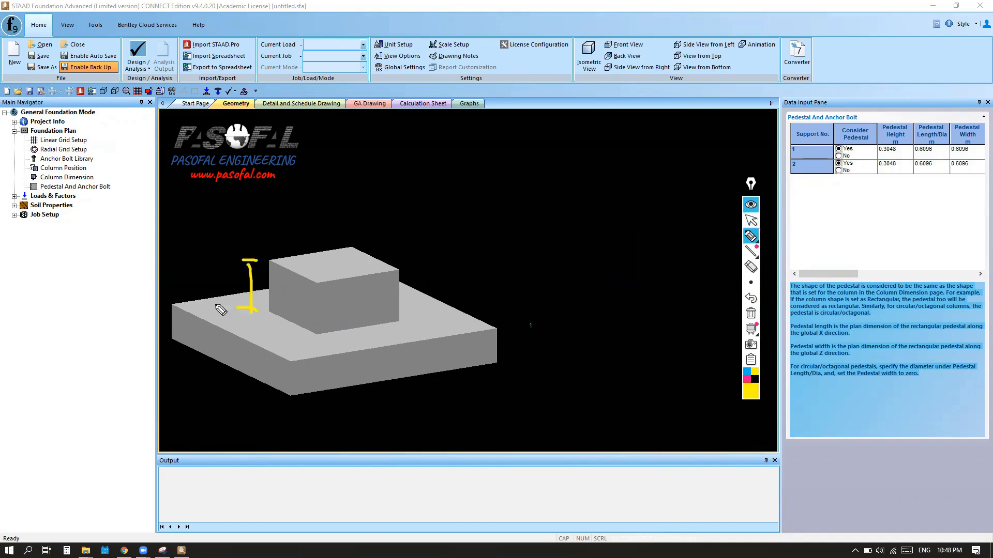
mouse_move(202, 280)
left_mouse_down()
mouse_move(209, 298)
mouse_move(197, 305)
mouse_move(212, 289)
mouse_move(235, 303)
mouse_move(229, 291)
left_mouse_up()
Mark the two plan sides of the pedestal at support 1 as 400 each with the pen and clear all marks.
mouse_move(265, 244)
left_mouse_down()
mouse_move(270, 256)
mouse_move(344, 238)
left_mouse_up()
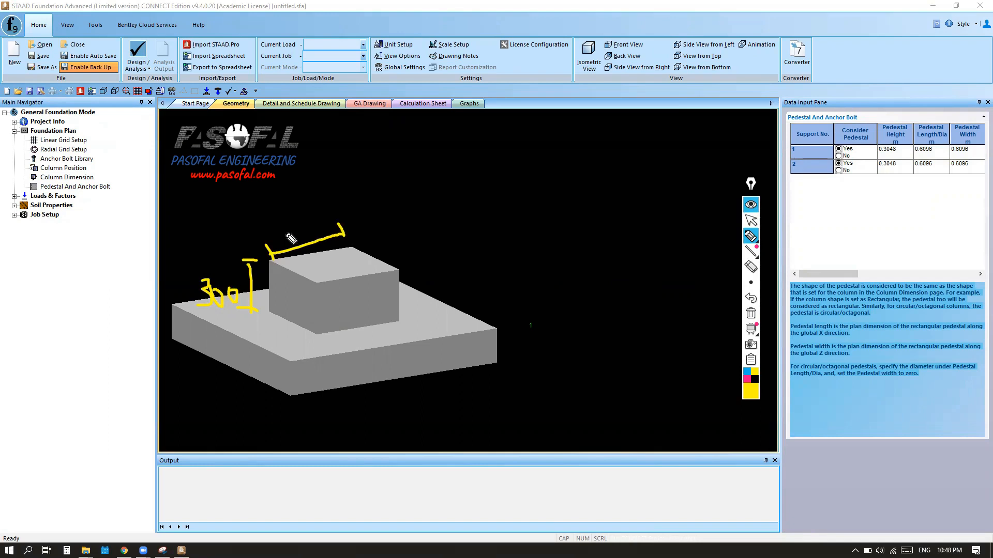
left_click_drag(284, 221, 278, 229)
mouse_move(278, 229)
left_mouse_down()
mouse_move(312, 229)
mouse_move(306, 223)
left_mouse_up()
left_click_drag(314, 220, 314, 220)
mouse_move(268, 261)
left_mouse_down()
mouse_move(316, 282)
mouse_move(313, 297)
mouse_move(283, 297)
mouse_move(301, 283)
left_mouse_up()
left_click(751, 237)
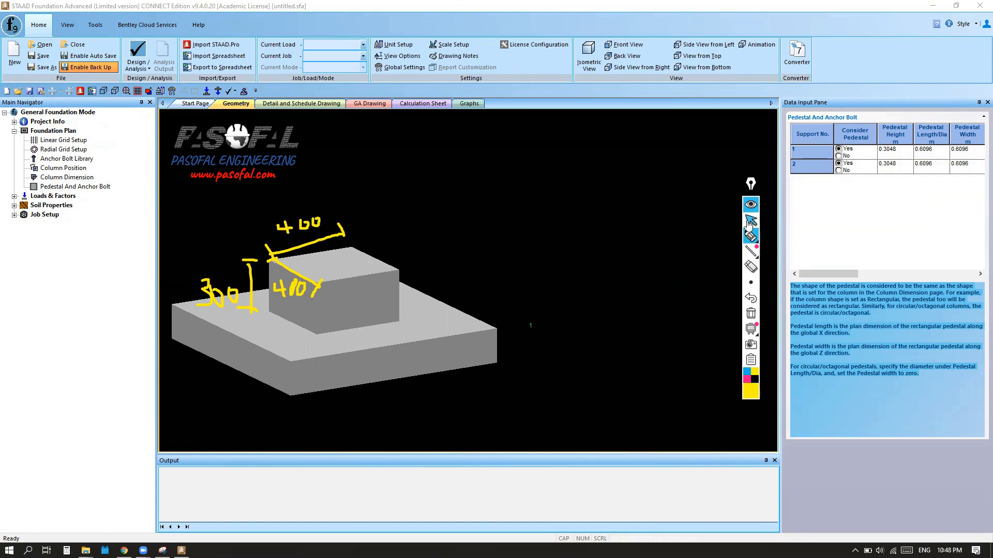
left_click(751, 220)
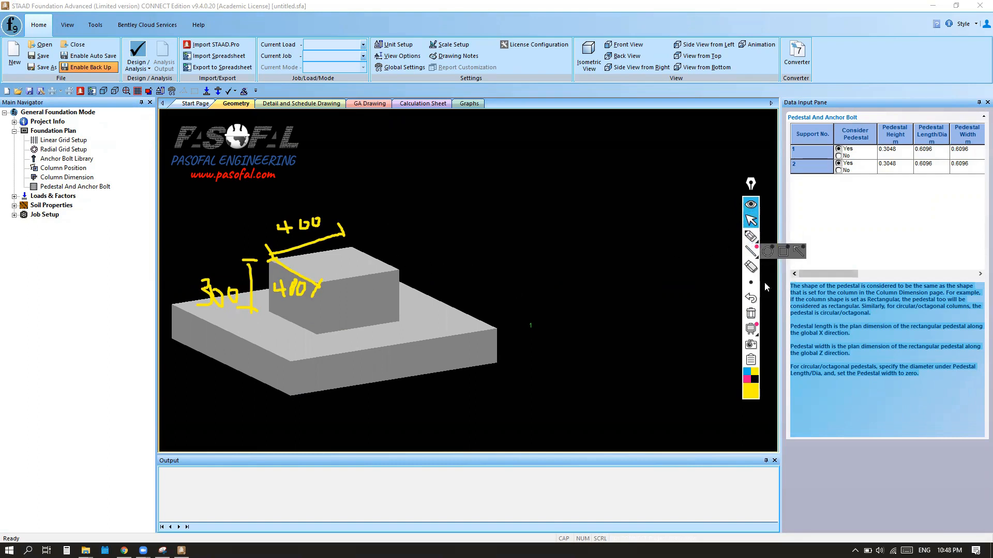
left_click(750, 313)
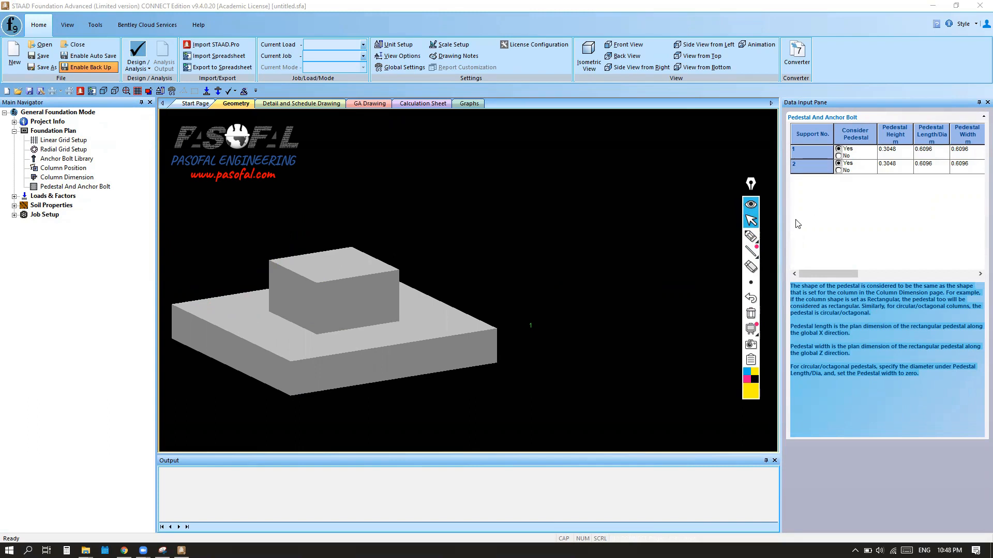
Set the pedestal height to 0.3 m for supports 1 and 2.
left_click(891, 150)
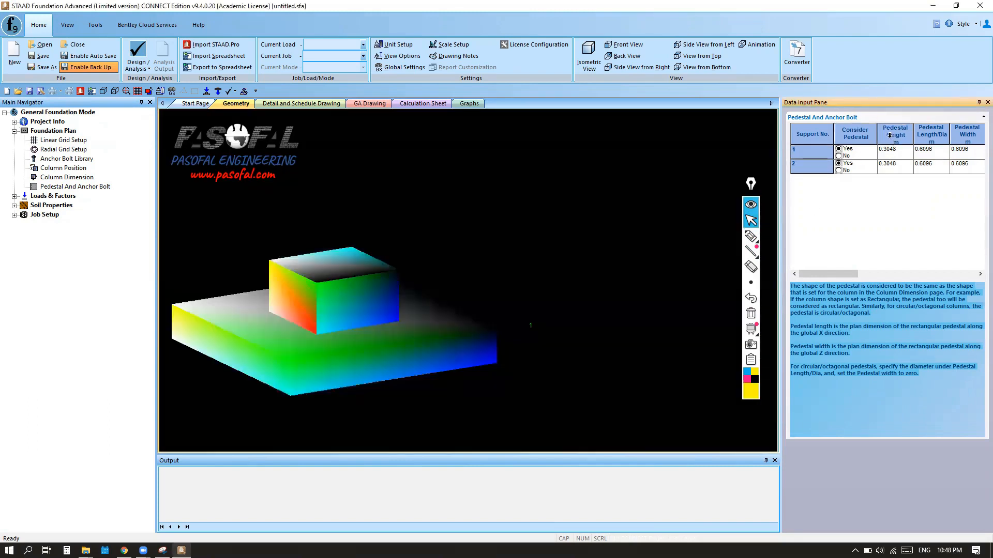
left_click_drag(898, 150, 883, 151)
type("3")
left_click(906, 163)
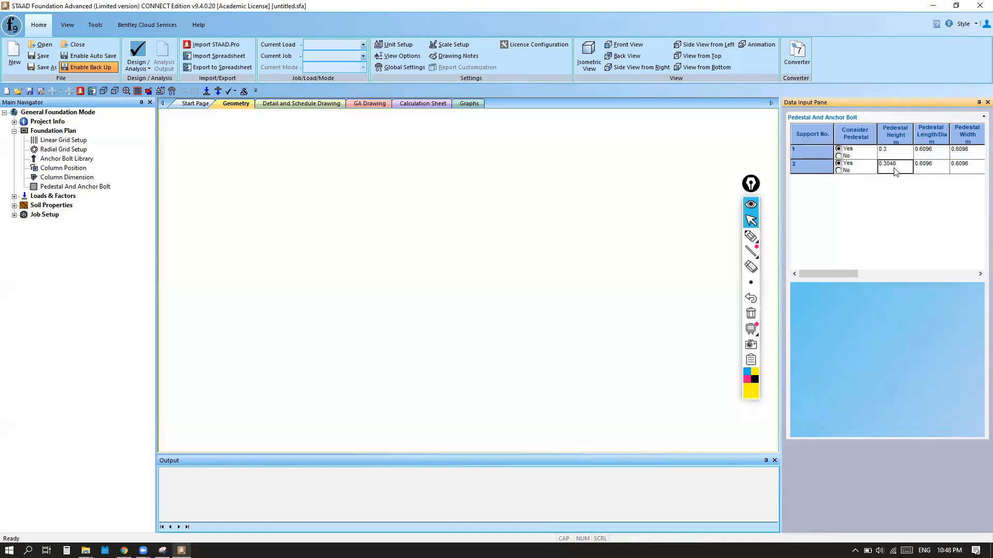
key("BackSpace")
Set the pedestal length and width of support 1 to 0.4 m each.
left_click(933, 150)
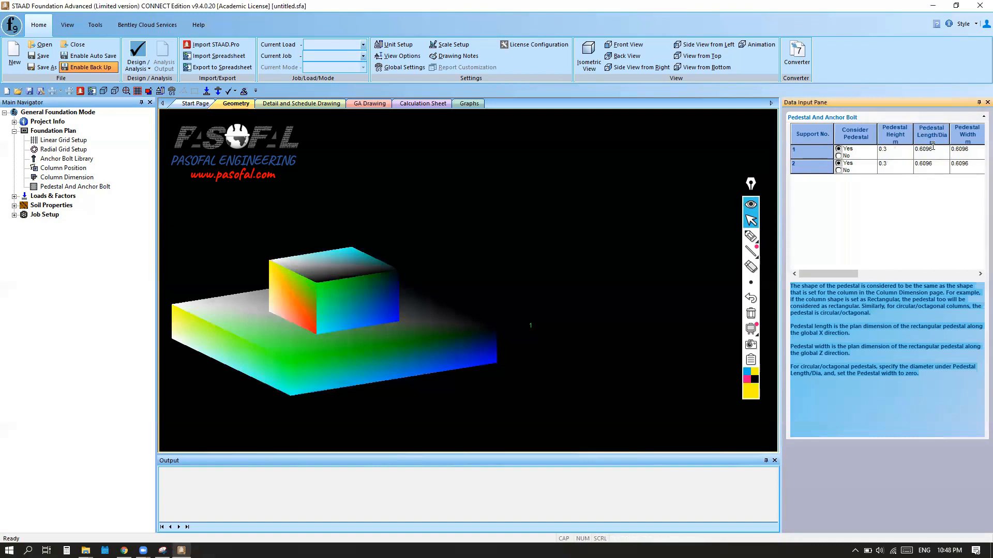
left_click_drag(937, 150, 927, 152)
scroll(549, 246, "down", 5)
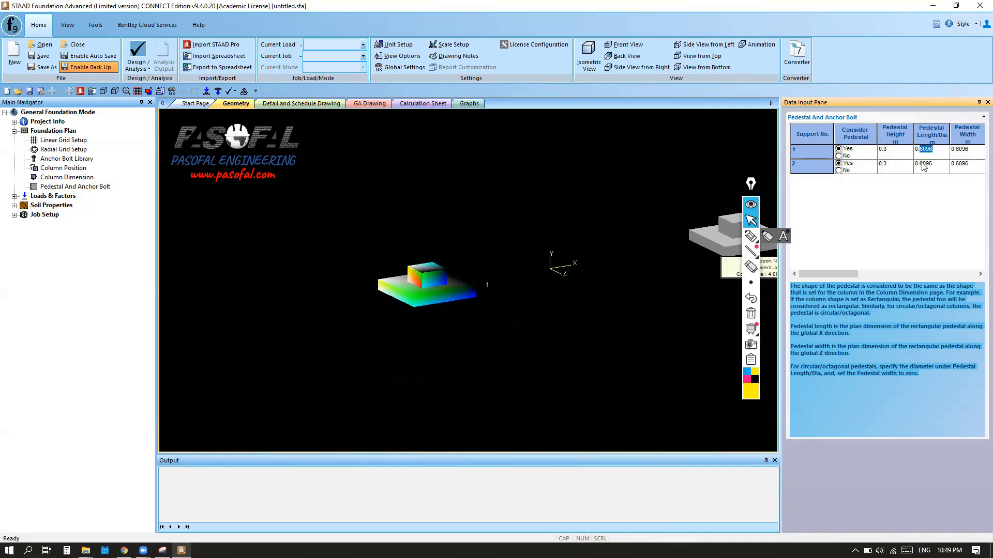
type("4")
left_click(958, 153)
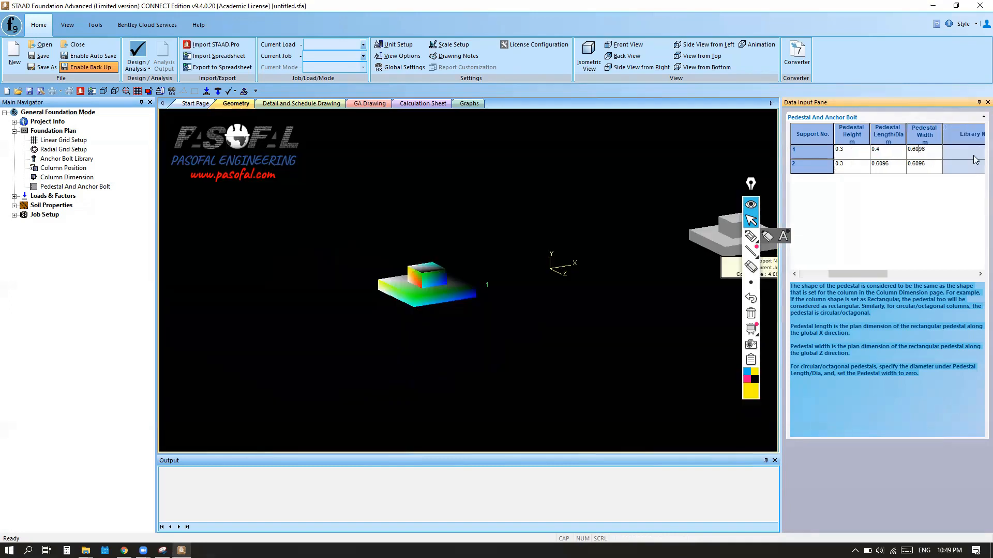
left_click_drag(931, 152, 911, 153)
key("BackSpace")
Set the pedestal length and width of support 2 to 0.4 m each and deselect the supports in the model.
left_click(888, 164)
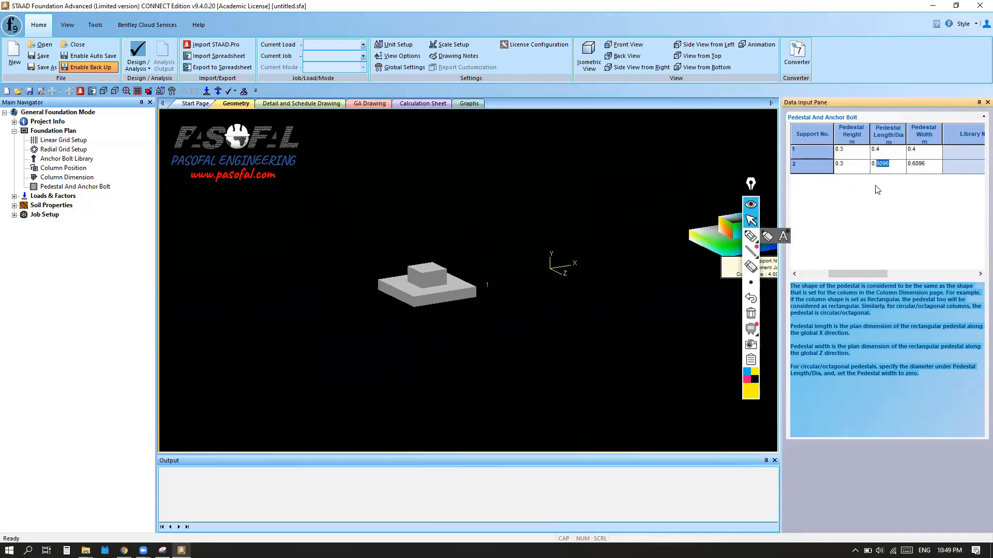
type("4")
left_click(921, 164)
left_click_drag(929, 166, 917, 166)
type("4")
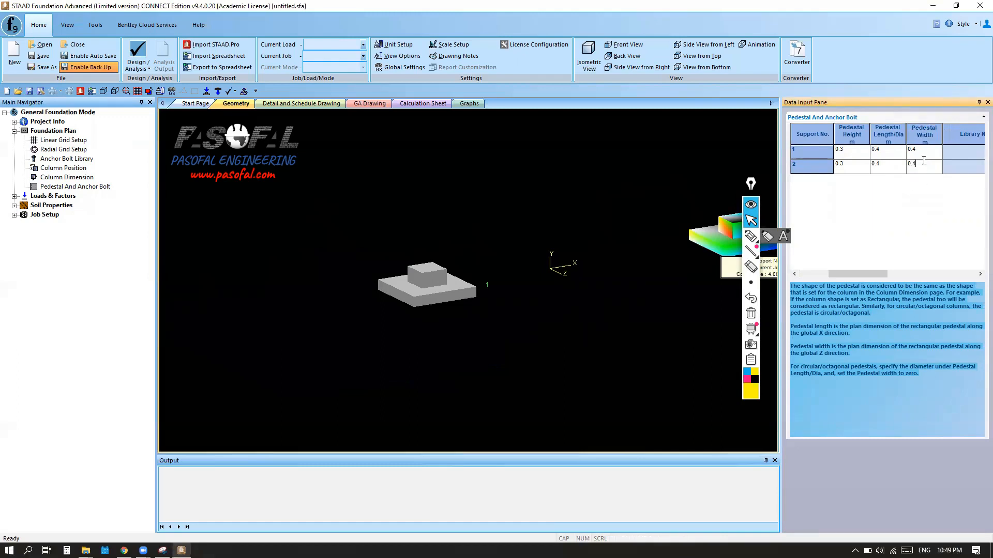
left_click(921, 155)
scroll(452, 296, "down", 2)
scroll(629, 258, "up", 7)
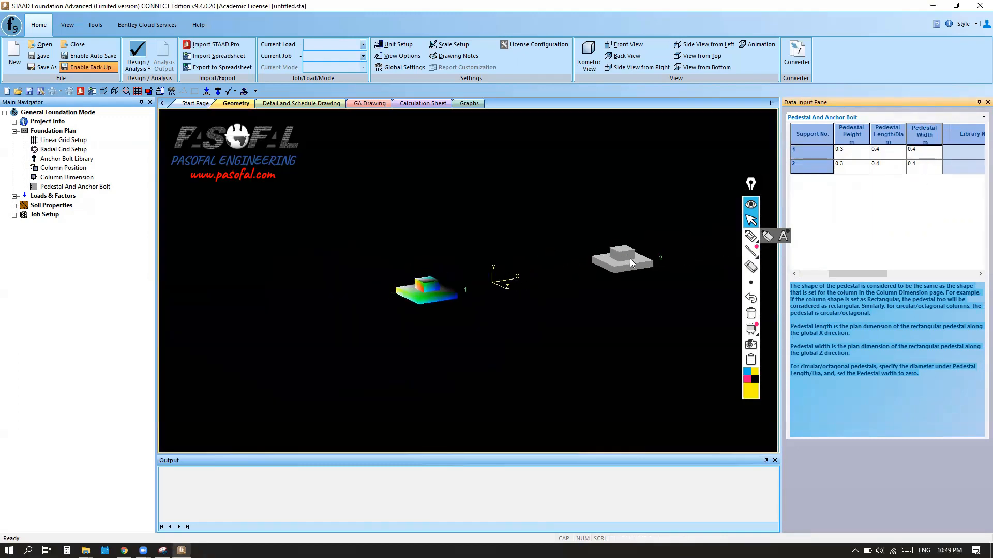
scroll(631, 259, "down", 3)
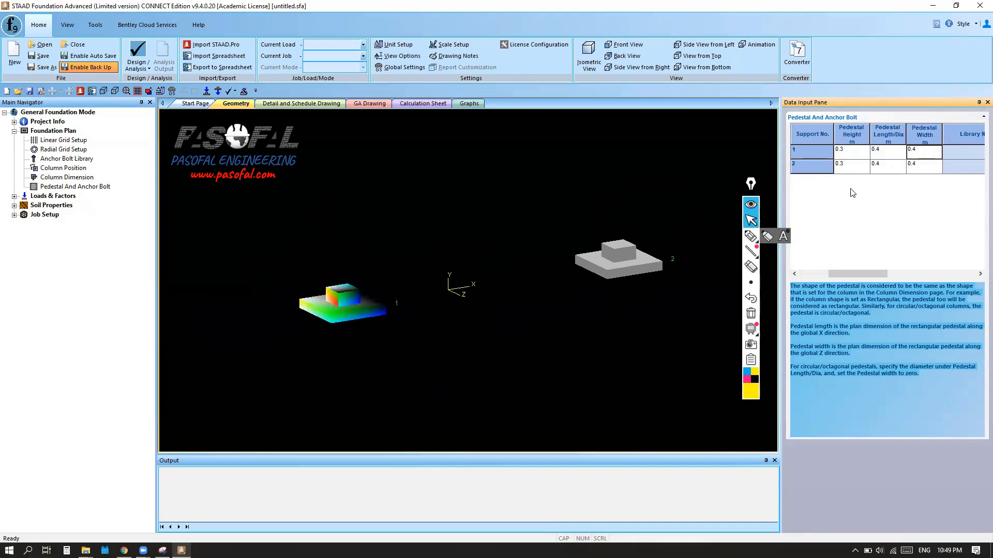
left_click_drag(864, 276, 831, 276)
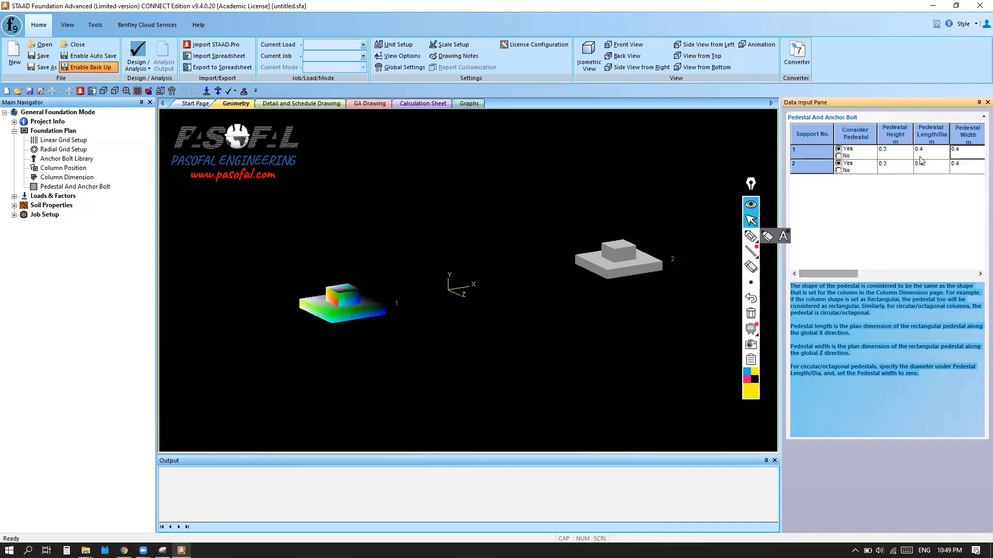
left_click(521, 244)
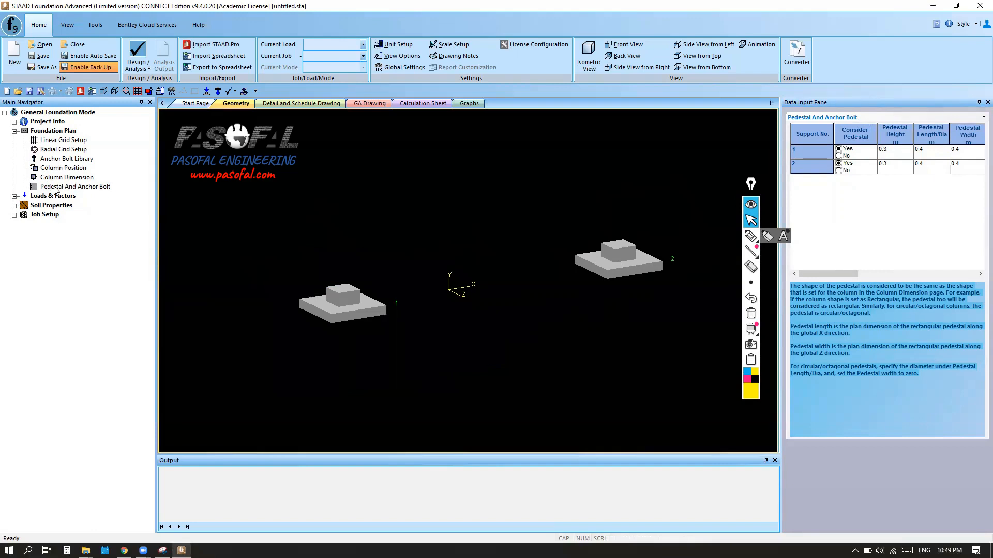
Expand the Loads & Factors group and mark Create New Load Case with a pink pen arrow.
left_click(14, 196)
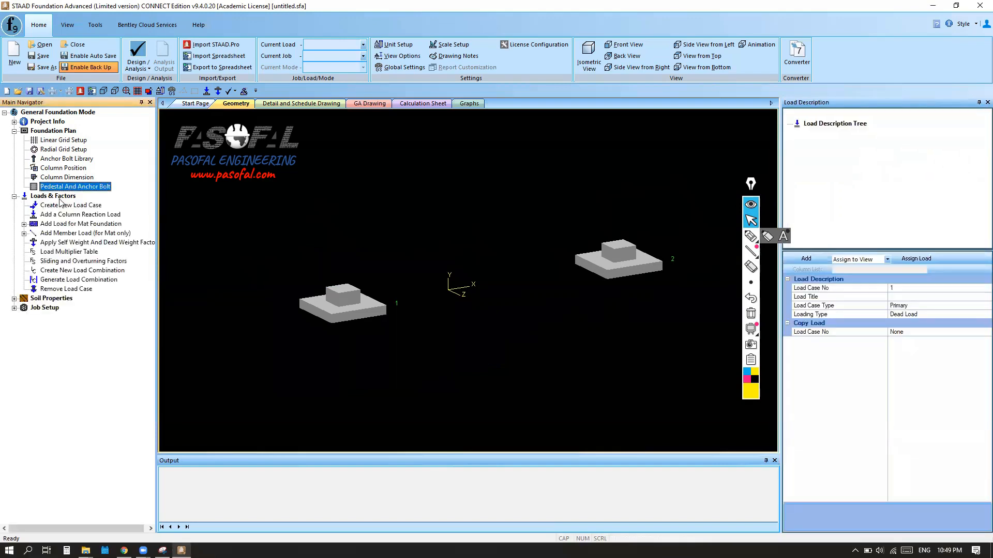
left_click(60, 199)
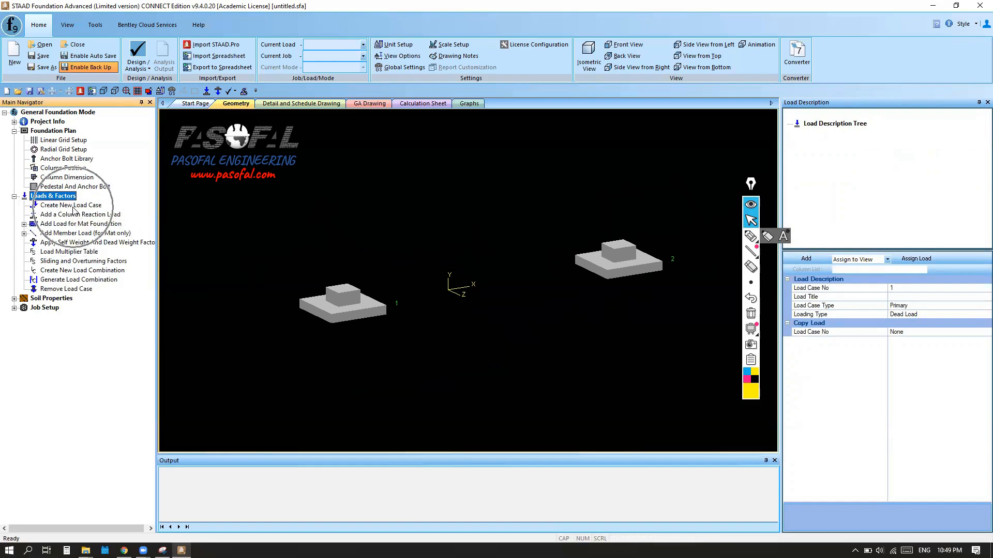
left_click(751, 236)
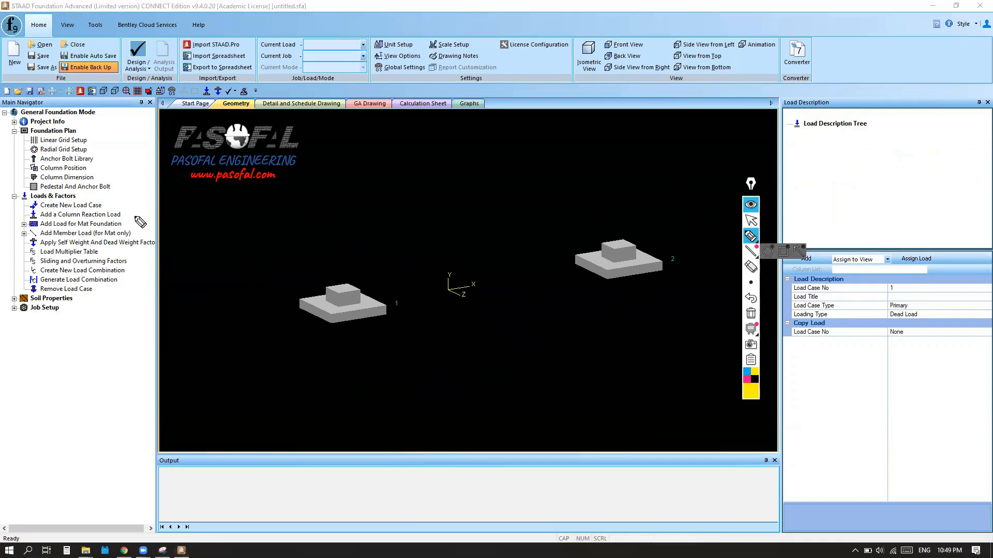
left_click(747, 380)
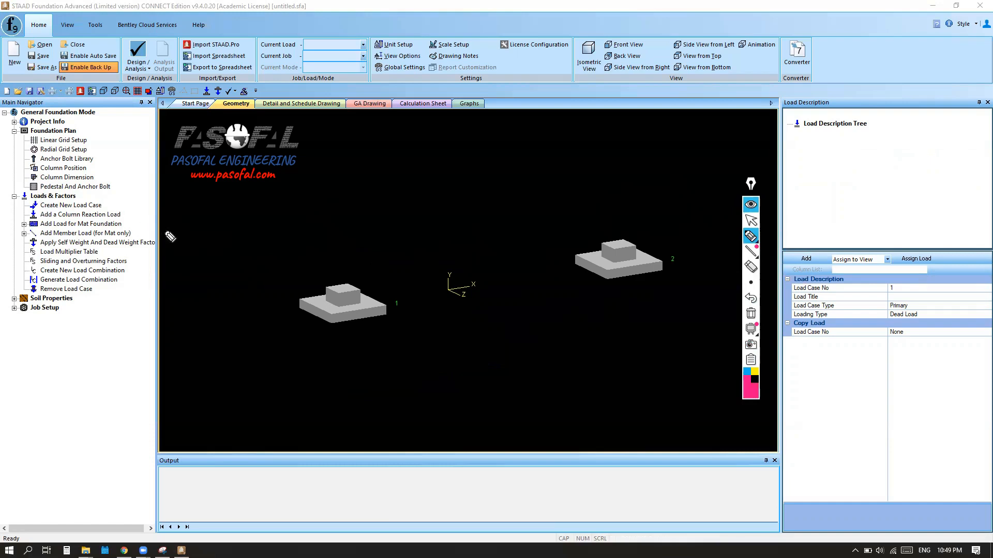
left_click_drag(107, 206, 207, 207)
mouse_move(108, 206)
left_mouse_down()
mouse_move(125, 219)
mouse_move(131, 203)
left_mouse_up()
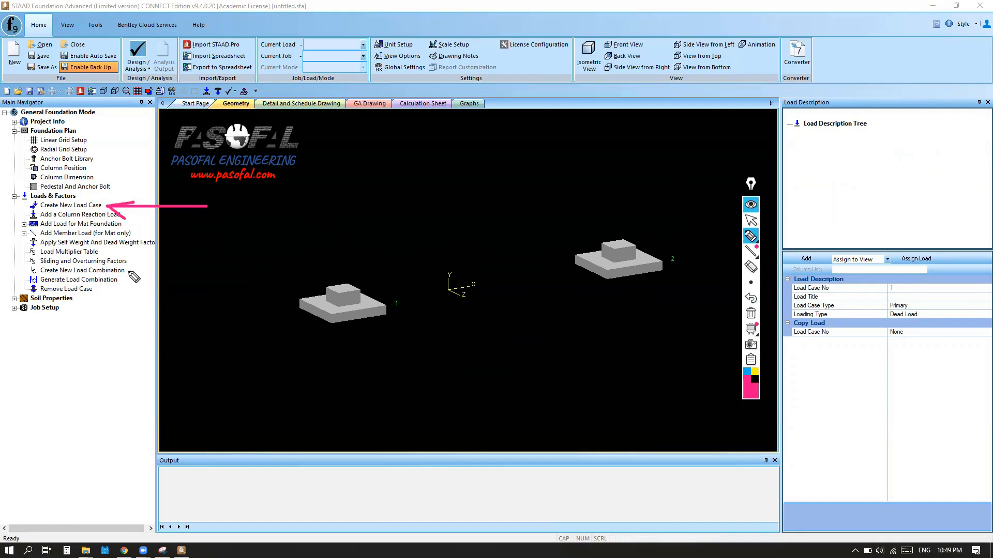
Mark Create New Load Combination with an arrow and "M", and Generate Load Combination with an arrow and "A".
mouse_move(127, 269)
left_mouse_down()
mouse_move(207, 276)
mouse_move(139, 283)
mouse_move(157, 262)
mouse_move(189, 320)
mouse_move(132, 304)
mouse_move(149, 287)
left_mouse_up()
mouse_move(216, 268)
left_mouse_down()
mouse_move(221, 277)
mouse_move(248, 271)
left_mouse_up()
mouse_move(203, 318)
left_mouse_down()
mouse_move(210, 310)
mouse_move(228, 337)
mouse_move(221, 326)
left_mouse_up()
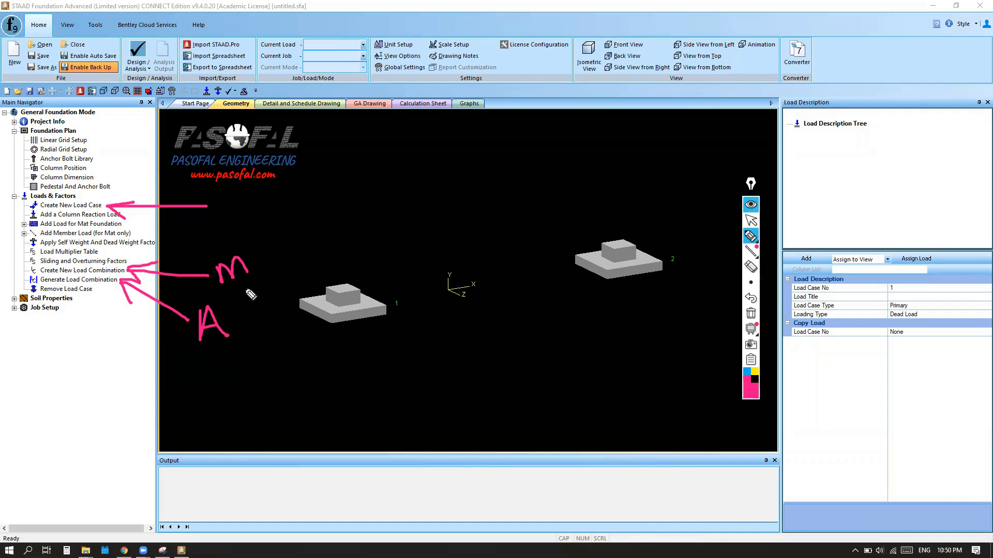
left_click(750, 220)
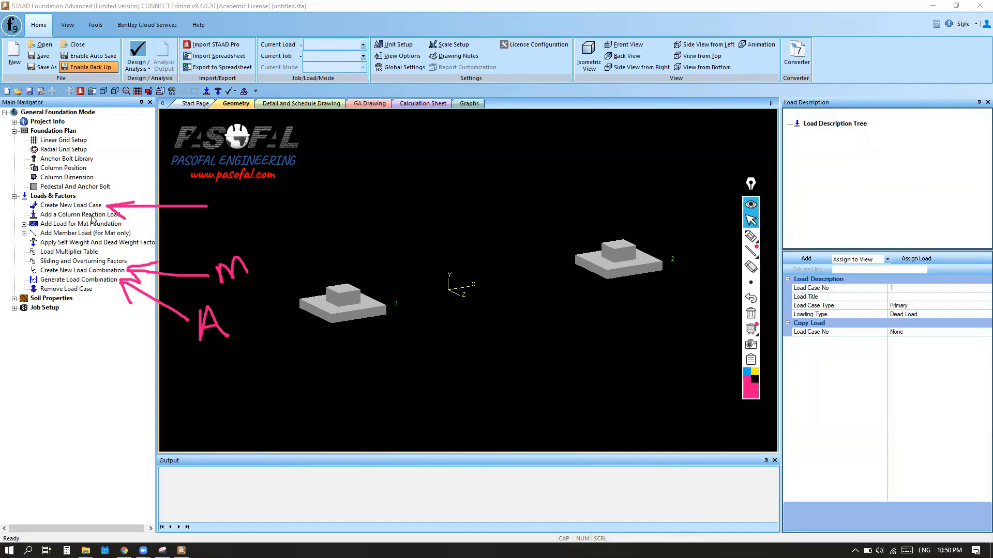
Start a new load case with the title DL and the load case type Primary.
left_click(70, 207)
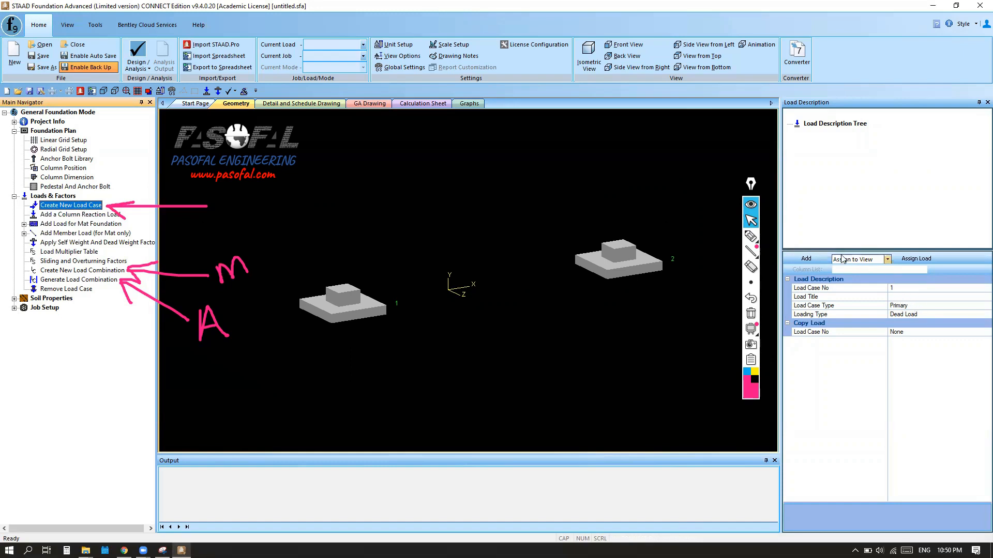
left_click(905, 298)
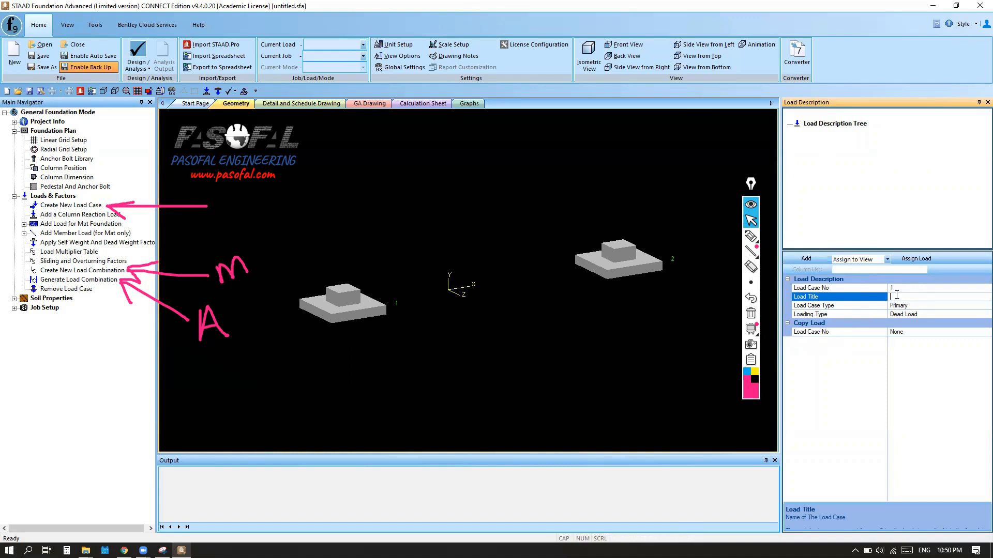
type("l")
type("DL")
left_click(913, 306)
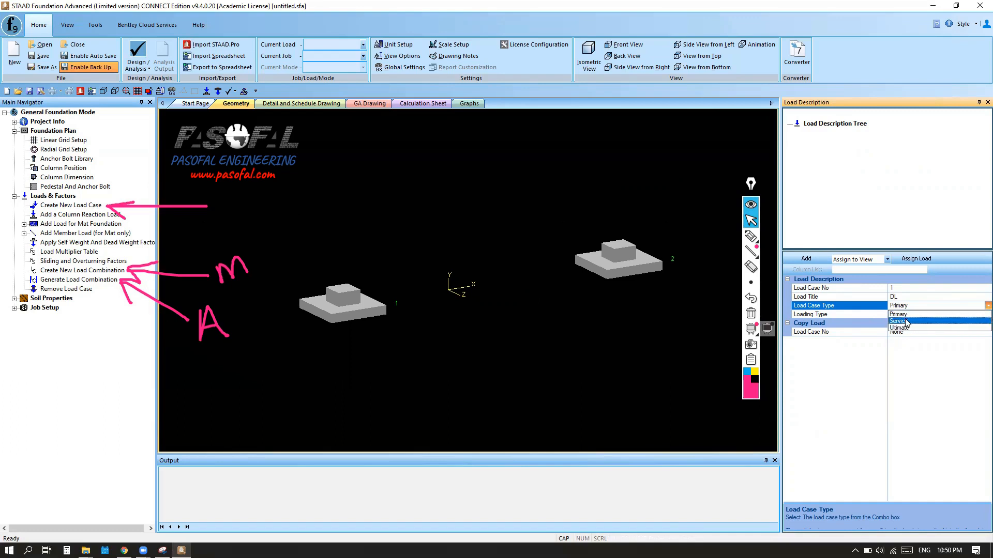
left_click(903, 315)
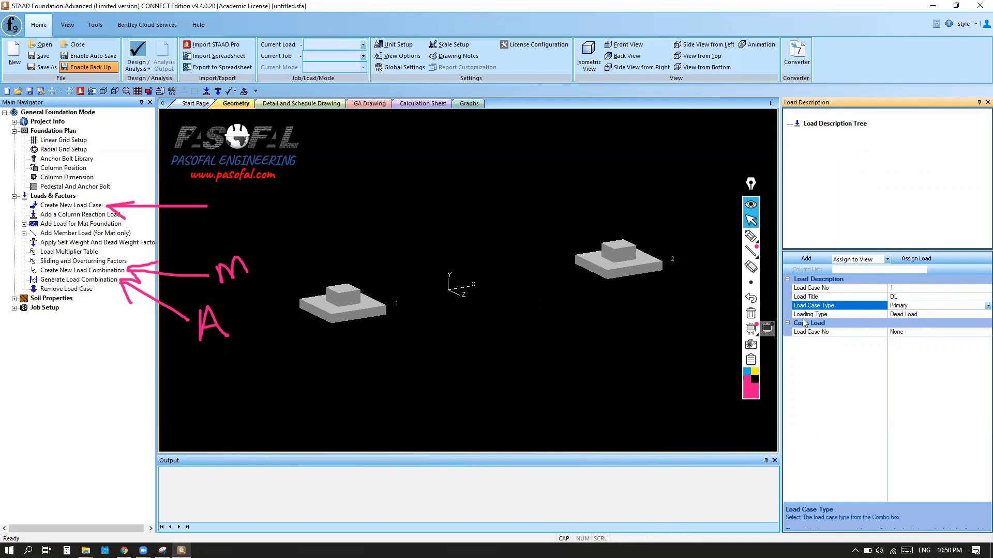
Set the DL load case's loading type to Dead Load and add it to the load description tree.
left_click(969, 314)
left_click(988, 315)
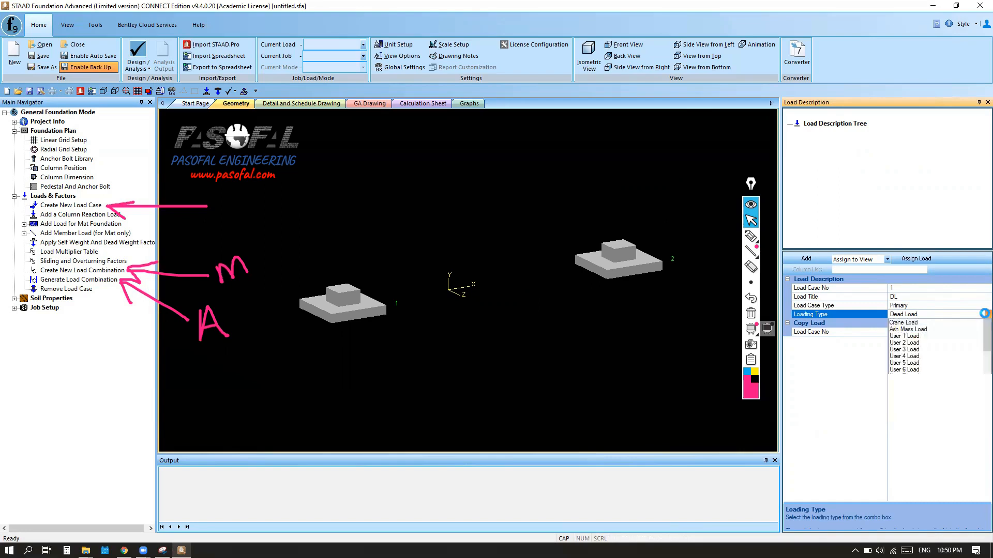
left_click(920, 324)
left_click(911, 296)
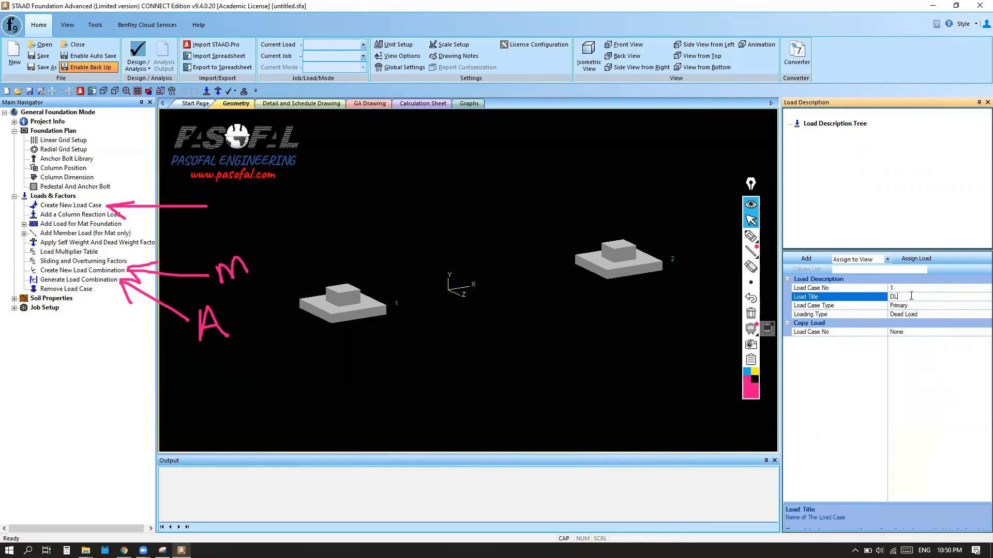
left_click(813, 259)
left_click(869, 135)
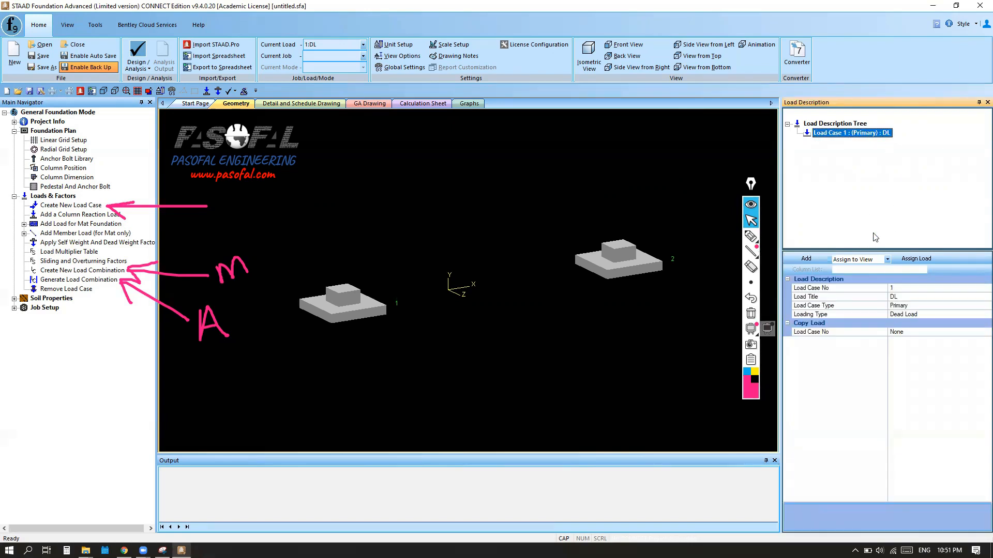
Rename load case 1 as DL_2.
left_click(833, 124)
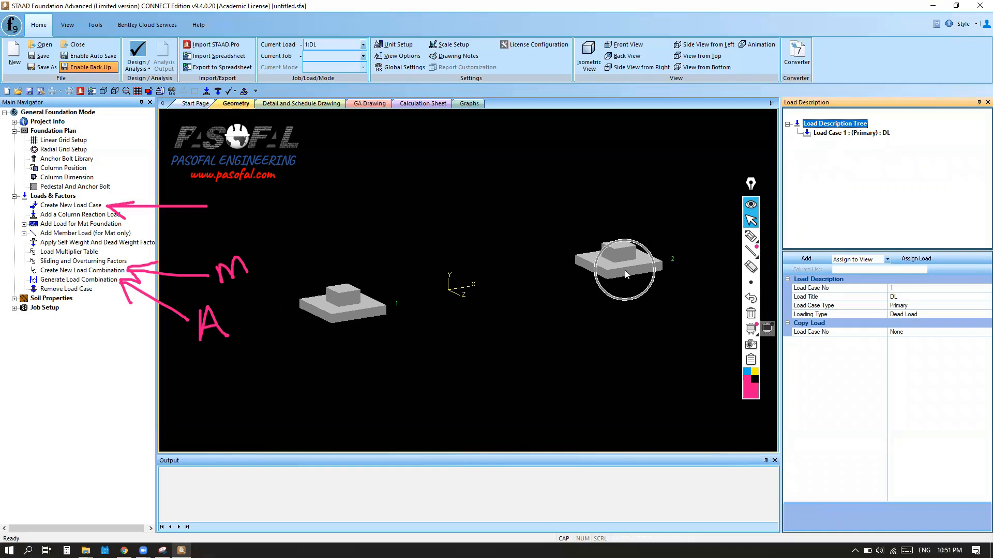
mouse_move(623, 270)
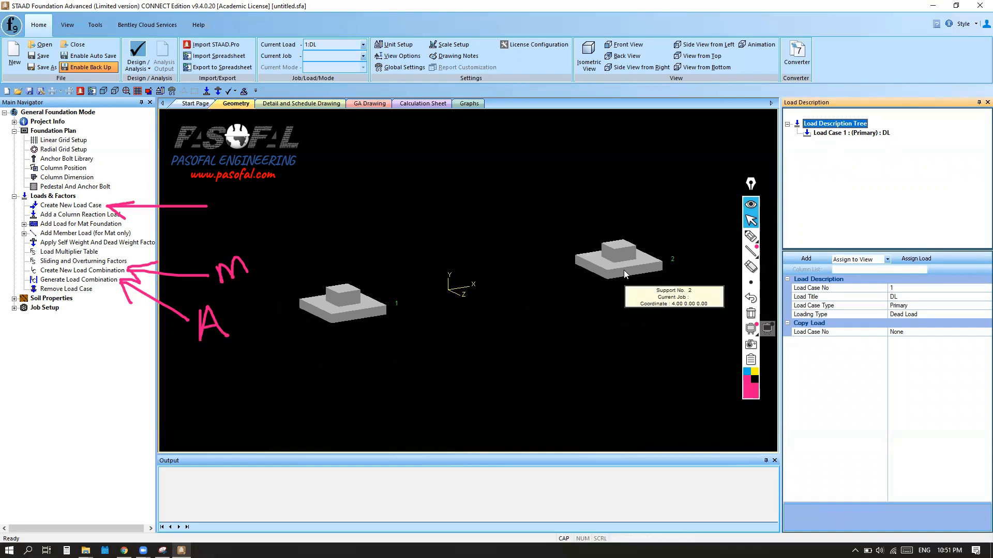
left_click(905, 297)
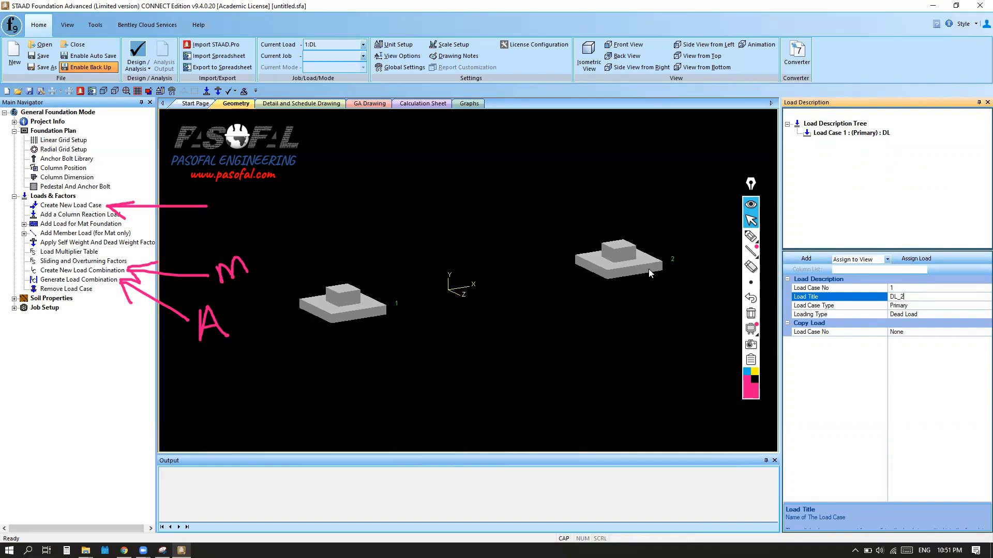
left_click(873, 134)
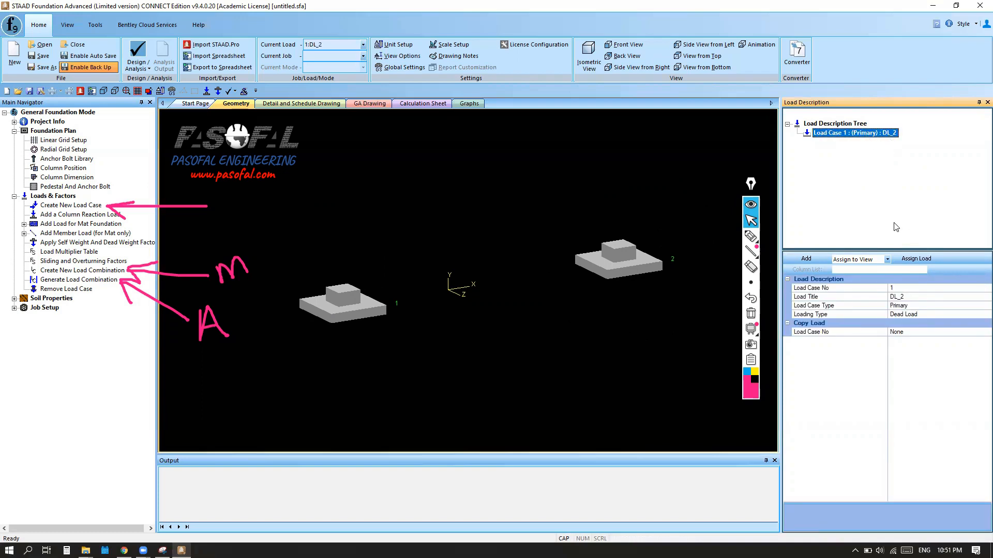
Rename load case 1 as DL_1.
left_click(910, 297)
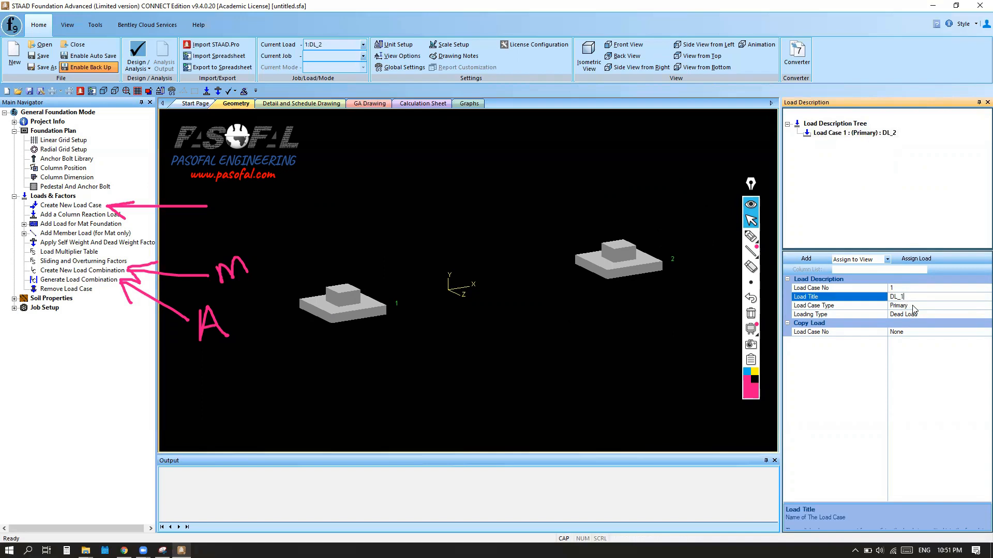
key("Return")
left_click(879, 133)
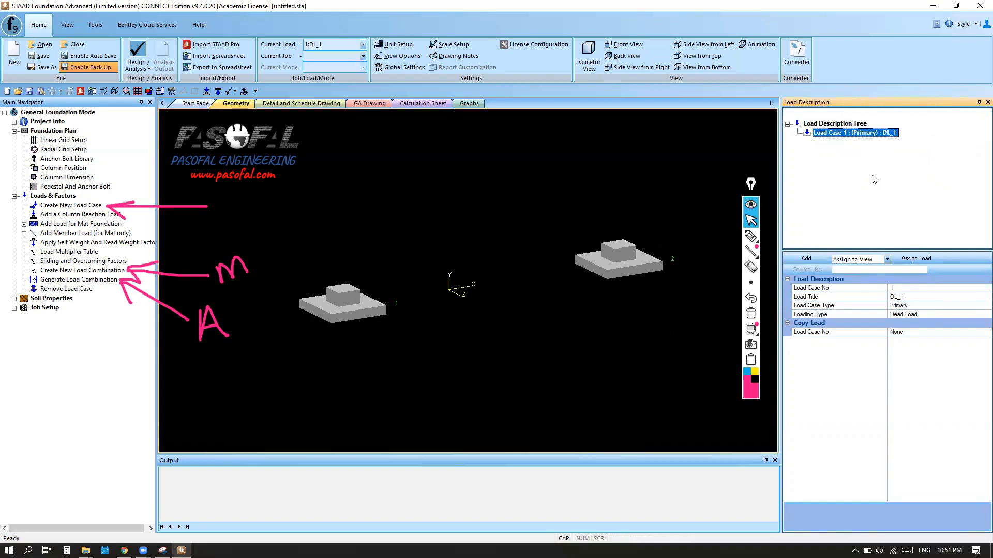
left_click(886, 138)
left_click(821, 125)
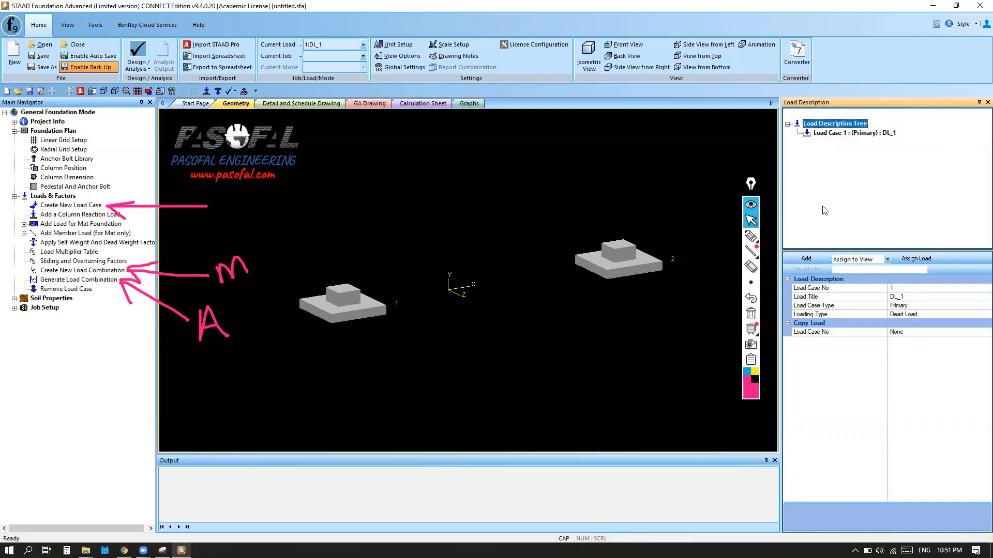
left_click(833, 127)
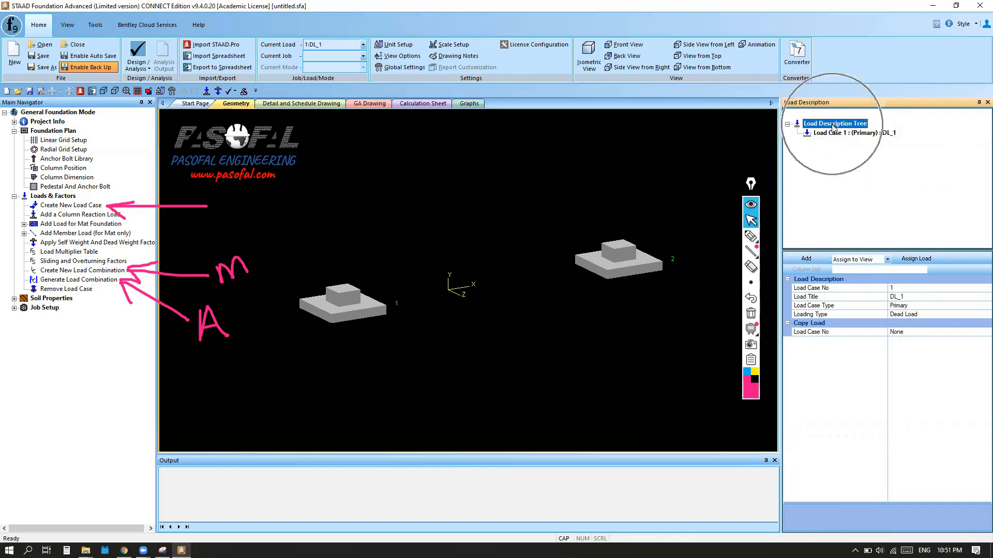
left_click(832, 124)
left_click(832, 125)
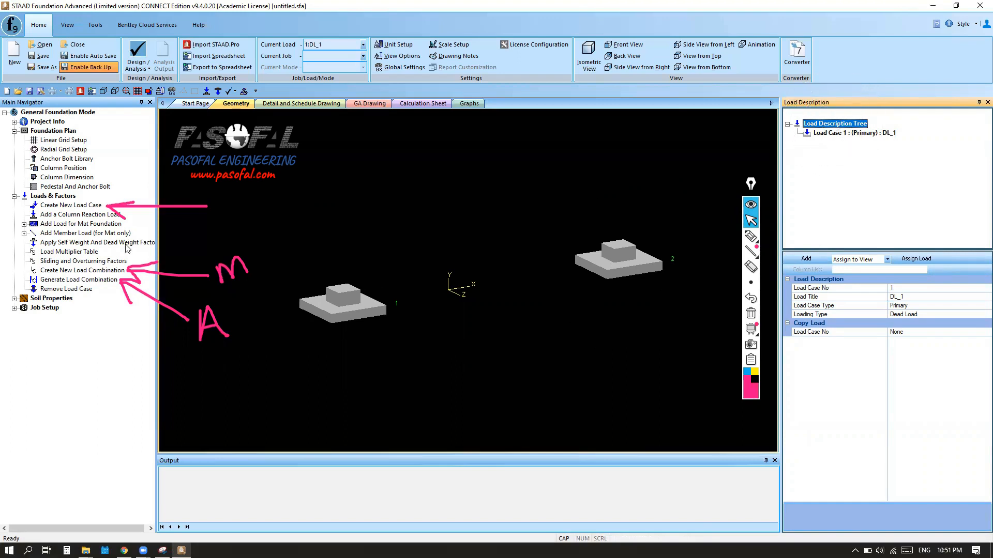
Start load case 2 with the title LL and the loading type Live Load.
left_click(72, 206)
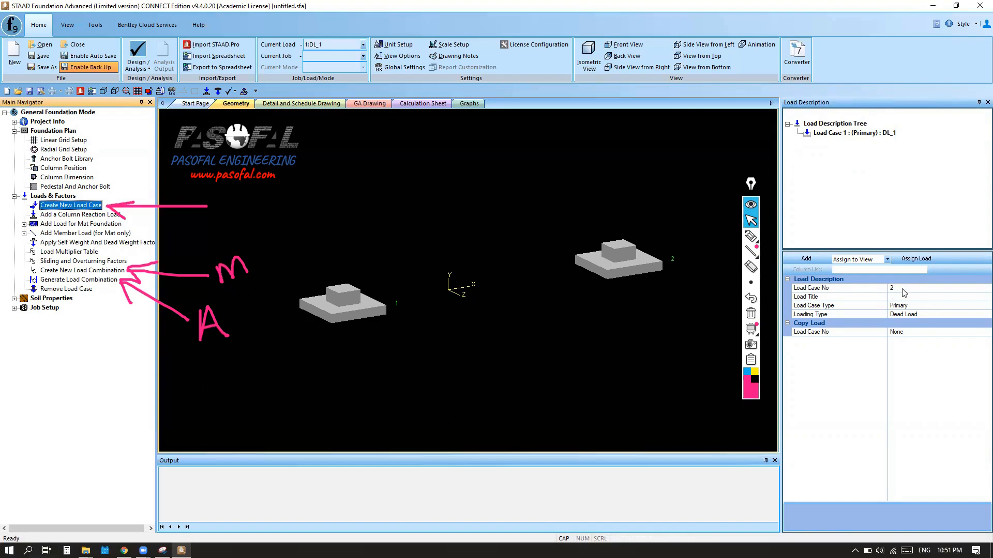
left_click(892, 293)
left_click(893, 296)
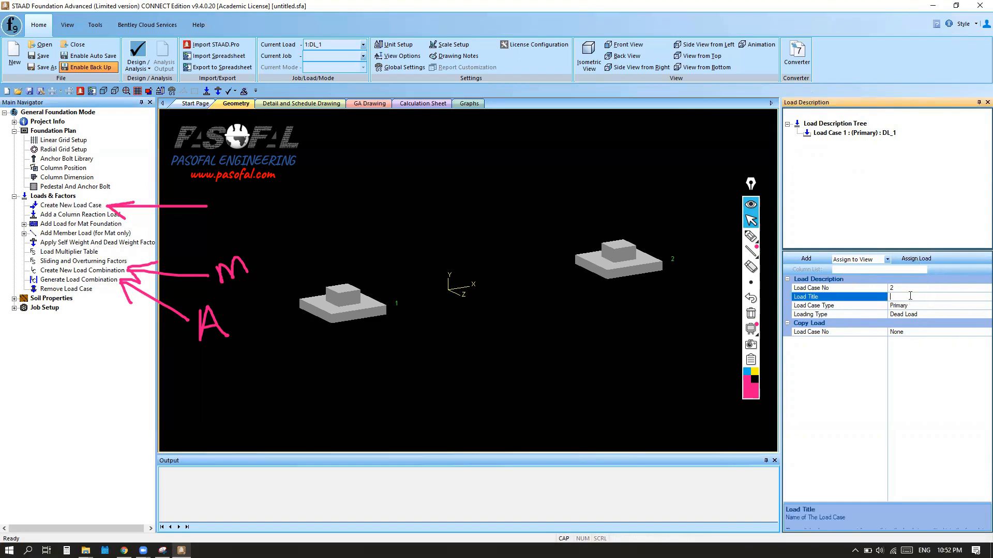
left_click(930, 314)
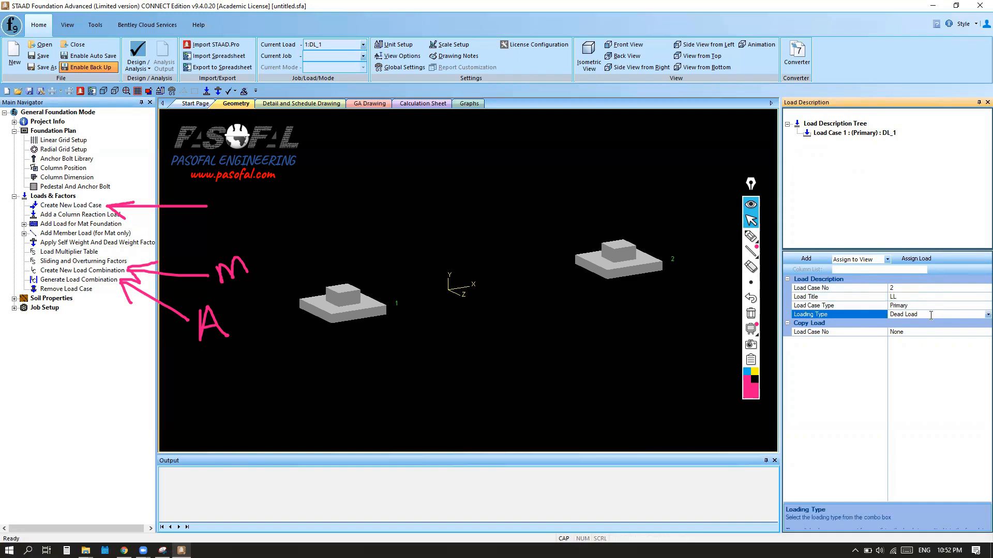
left_click(987, 315)
left_click(935, 321)
Extend the title of load case 2 to LL_1 and add the case to the load description tree.
left_click(915, 297)
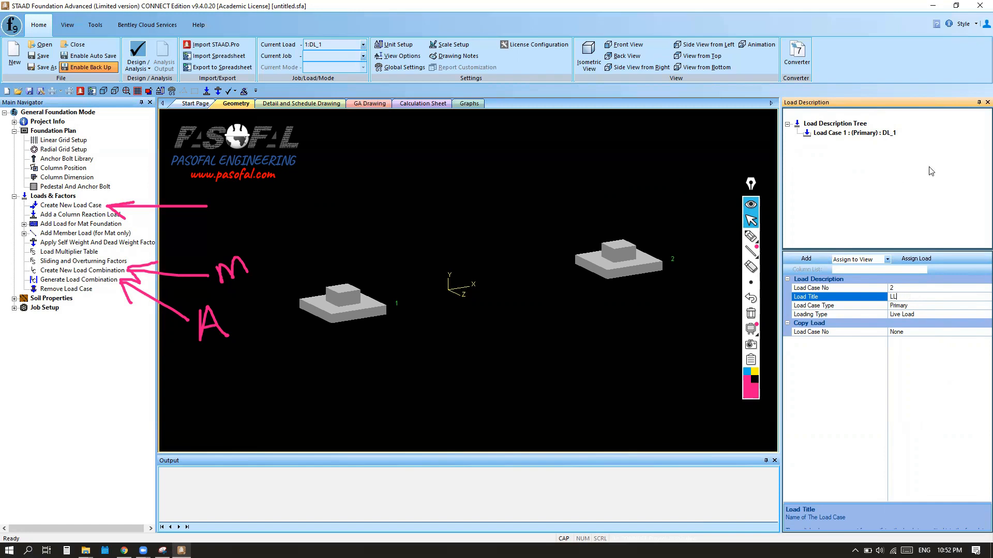
key("ctrl")
key("ctrl")
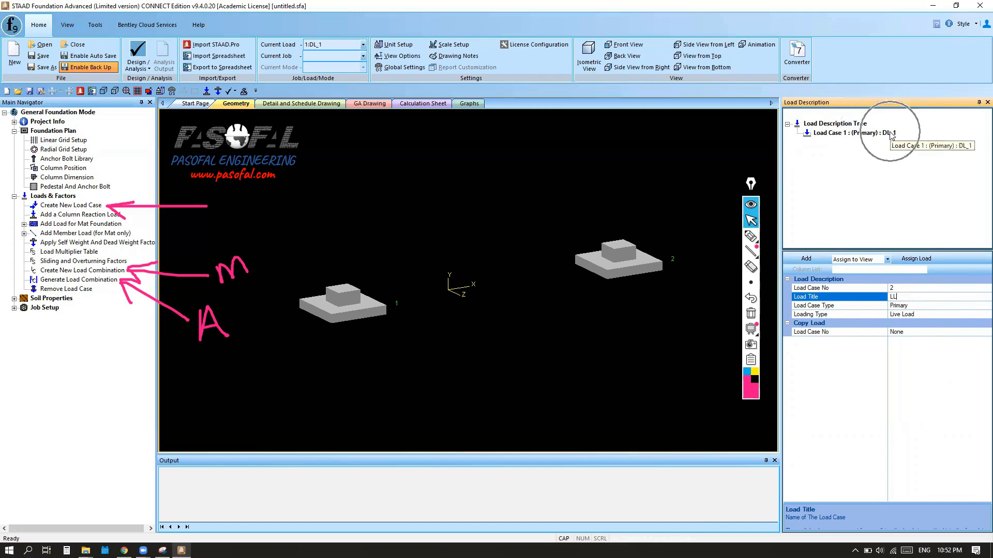
key("ctrl")
key("ctrl")
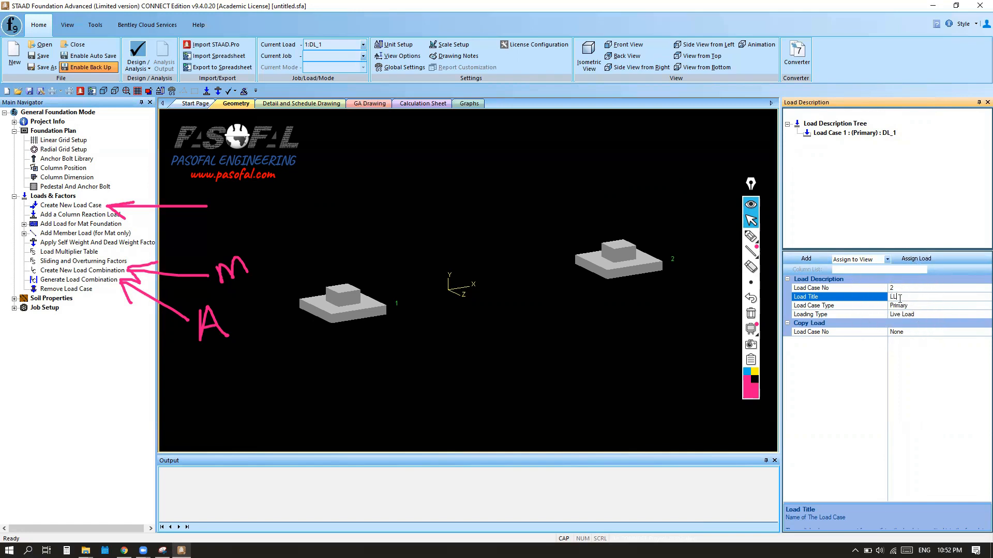
type("_")
left_click(919, 309)
left_click(802, 260)
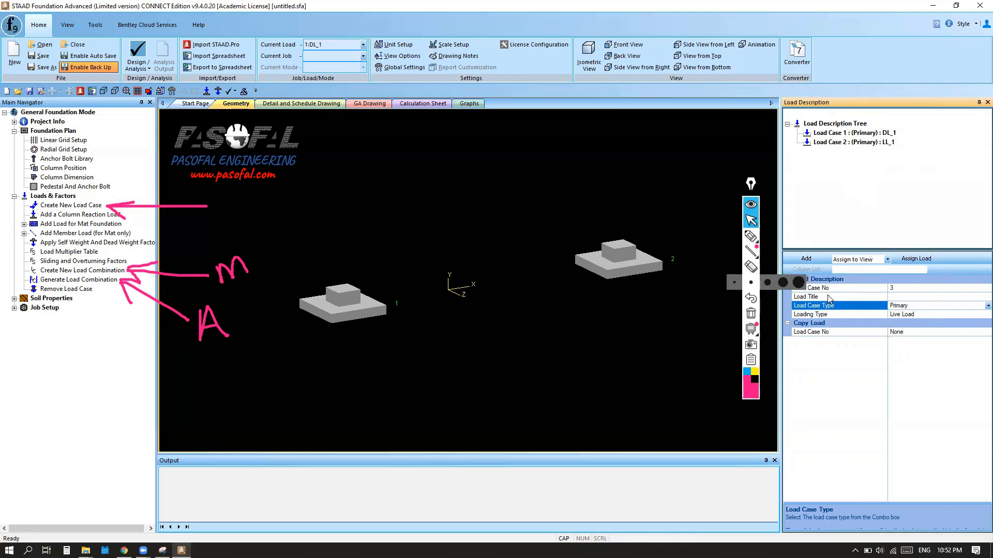
Title load case 3 DL_2 and set its loading type to Dead Load.
left_click(693, 324)
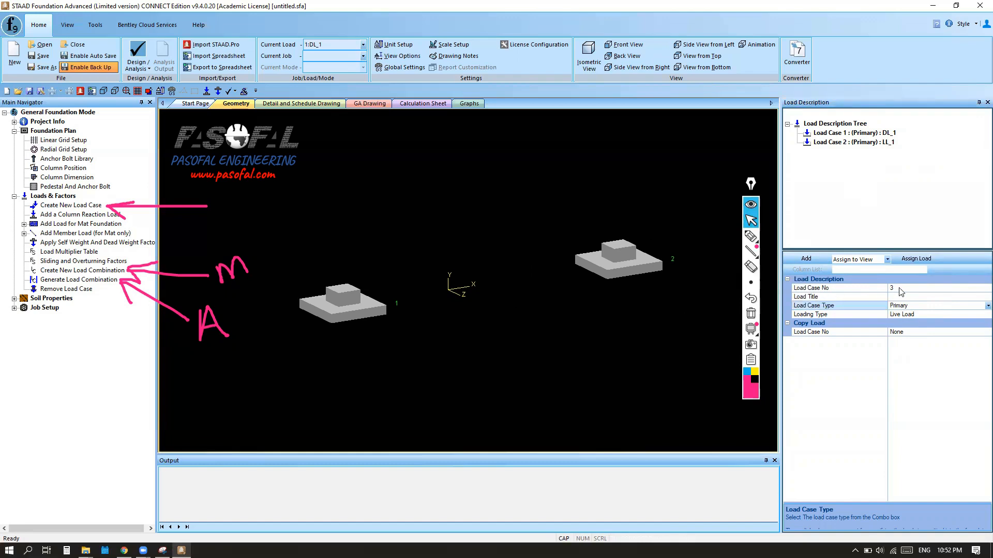
left_click(931, 298)
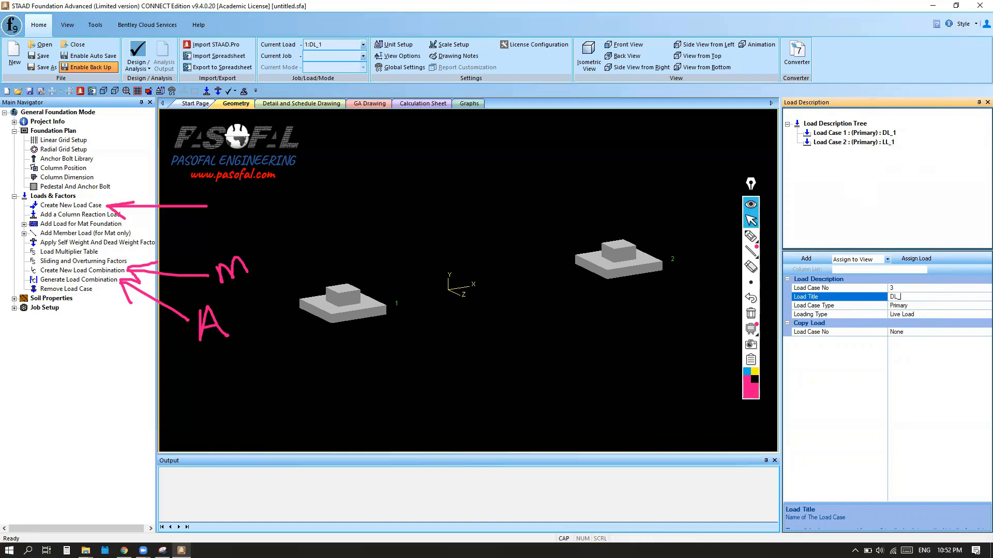
left_click(934, 316)
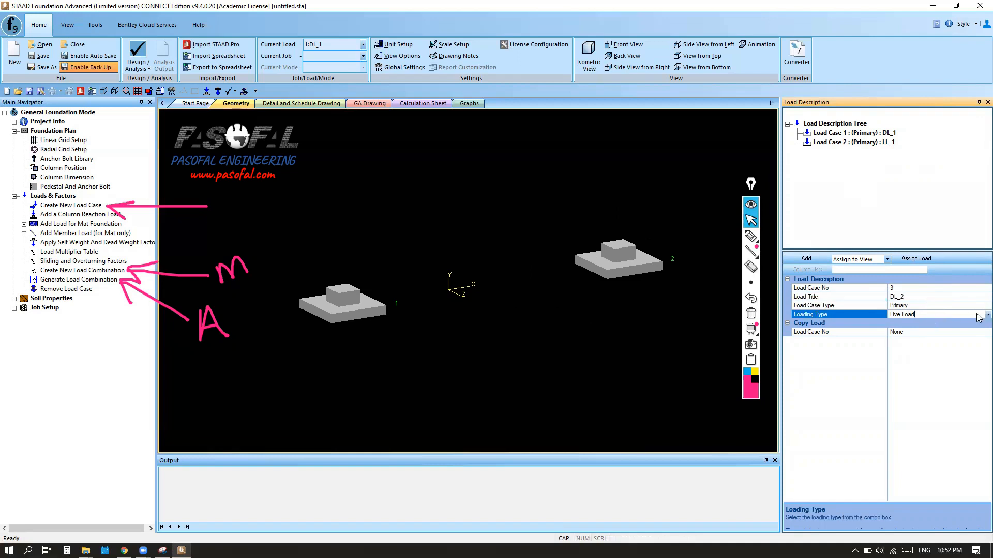
left_click(988, 314)
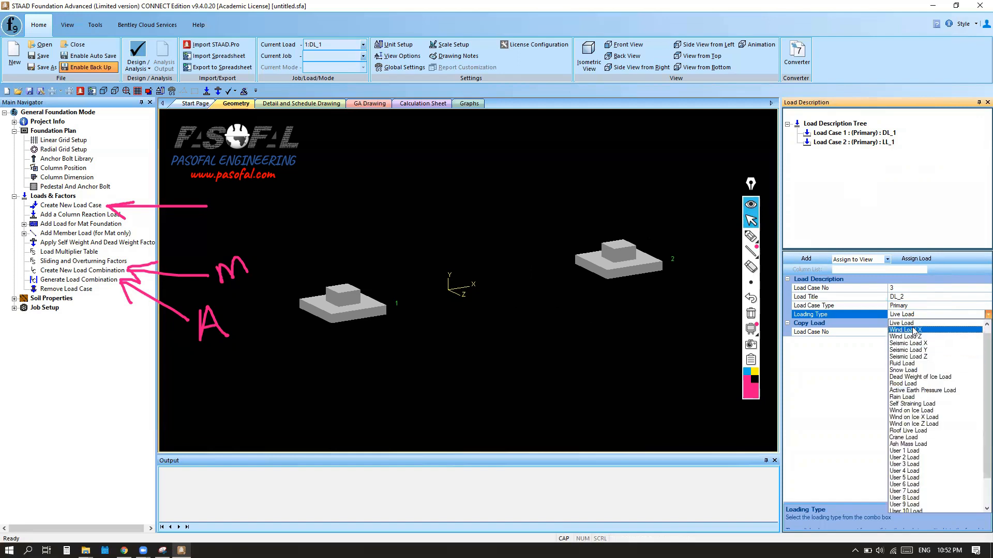
scroll(915, 331, "up", 1)
left_click(899, 324)
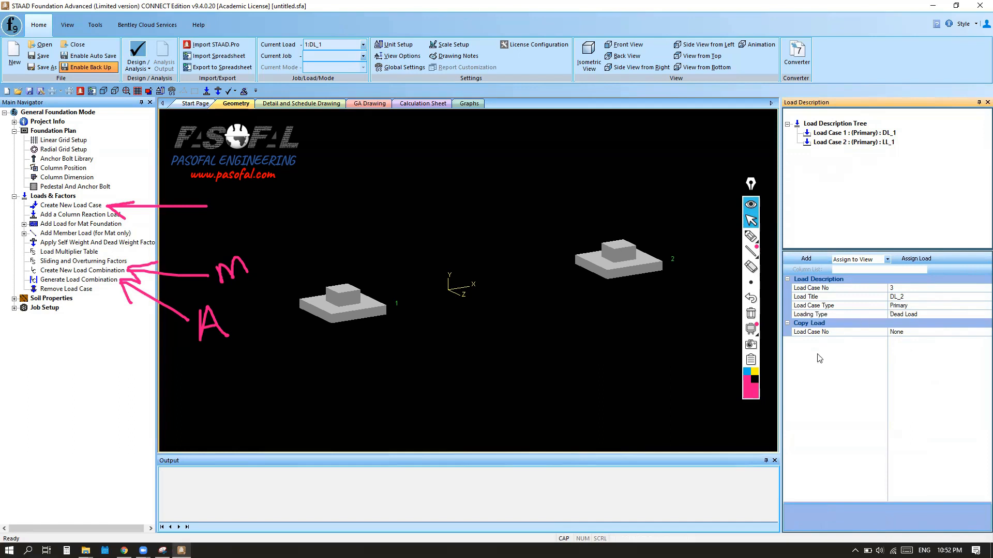
Add load case 3, and add load case 4 with the title LL_2 and the loading type Live Load.
left_click(806, 260)
left_click(910, 297)
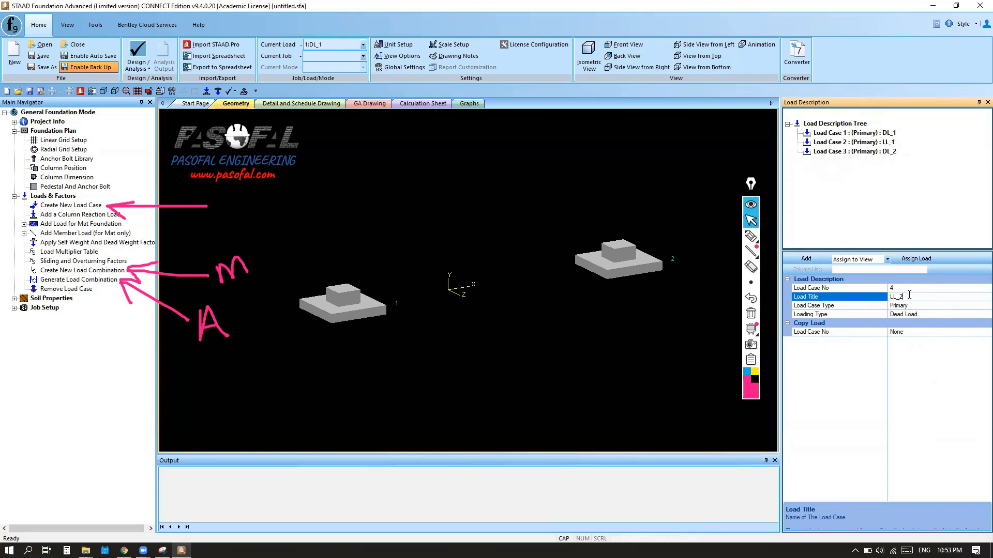
left_click(938, 314)
left_click(982, 315)
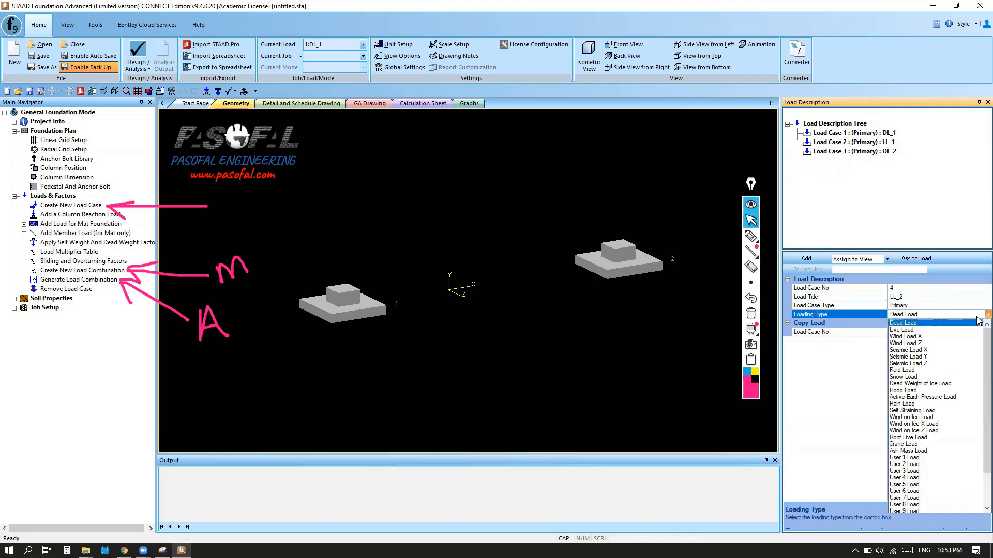
left_click(906, 330)
left_click(921, 333)
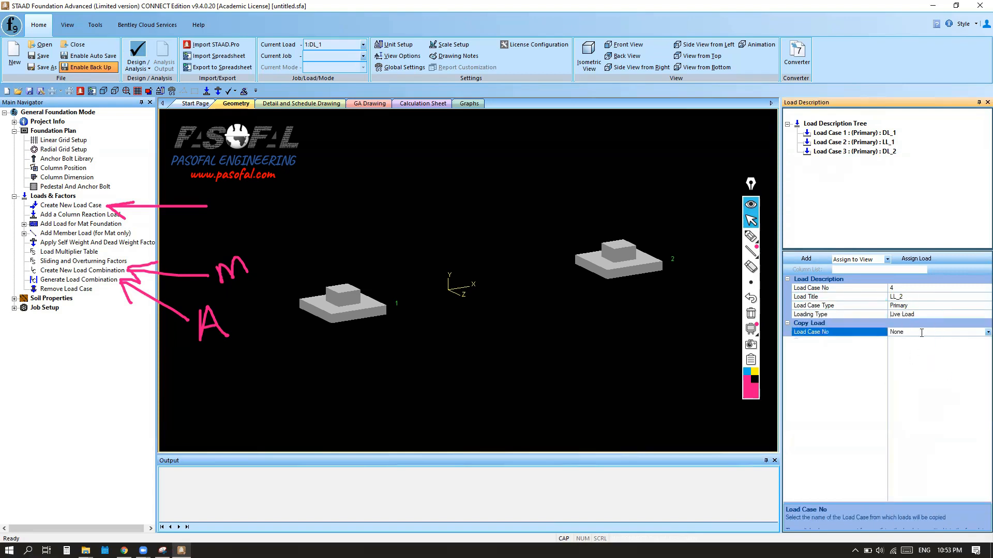
left_click(807, 260)
Annotate the column loads with a yellow downward arrow onto each of the two pedestals.
left_click(872, 133)
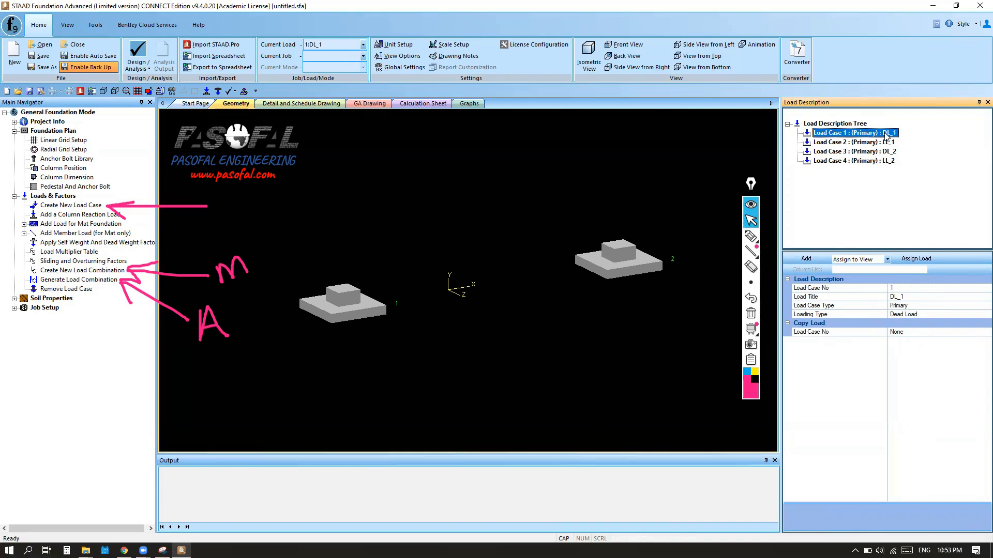
right_click(886, 136)
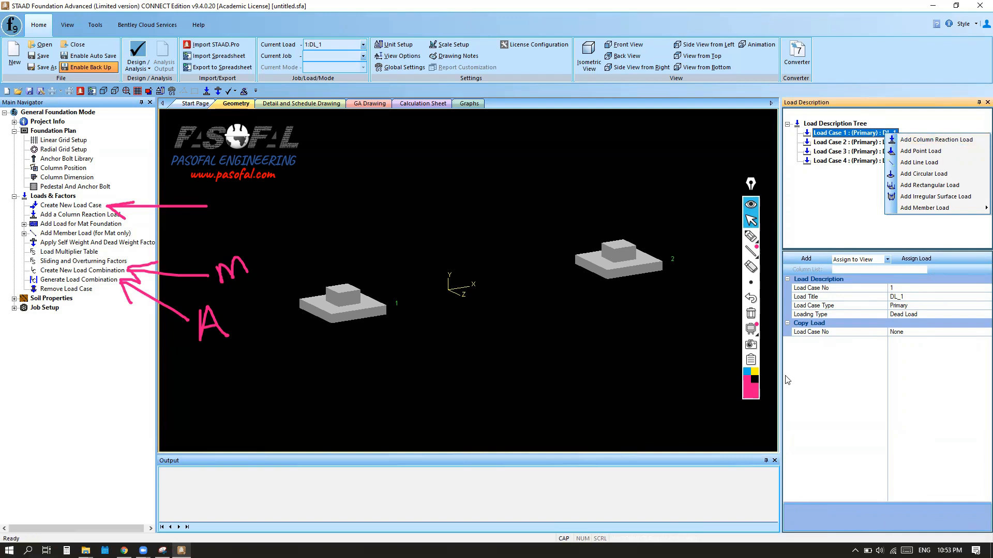
left_click(756, 373)
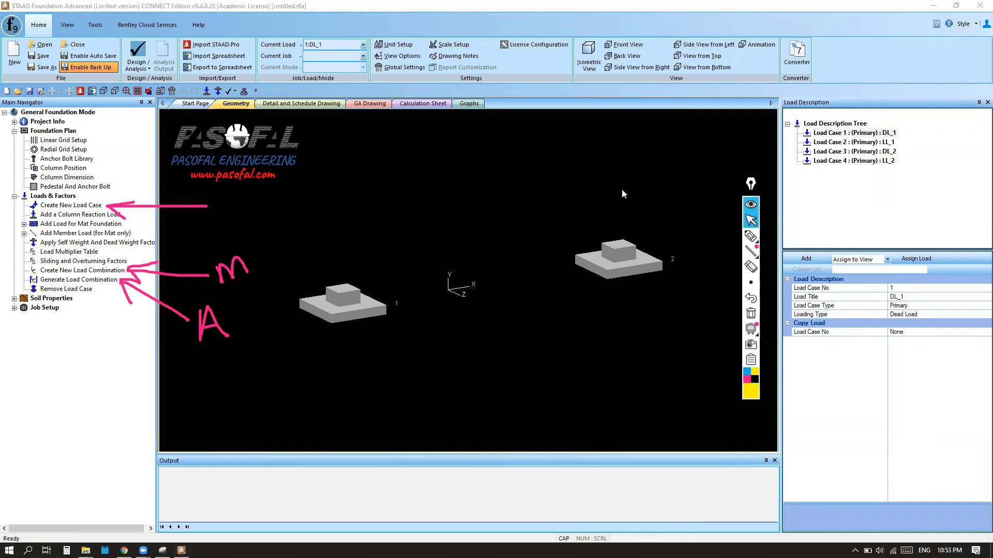
left_click(751, 236)
mouse_move(617, 167)
left_mouse_down()
mouse_move(620, 242)
mouse_move(627, 232)
mouse_move(621, 242)
mouse_move(604, 233)
left_mouse_up()
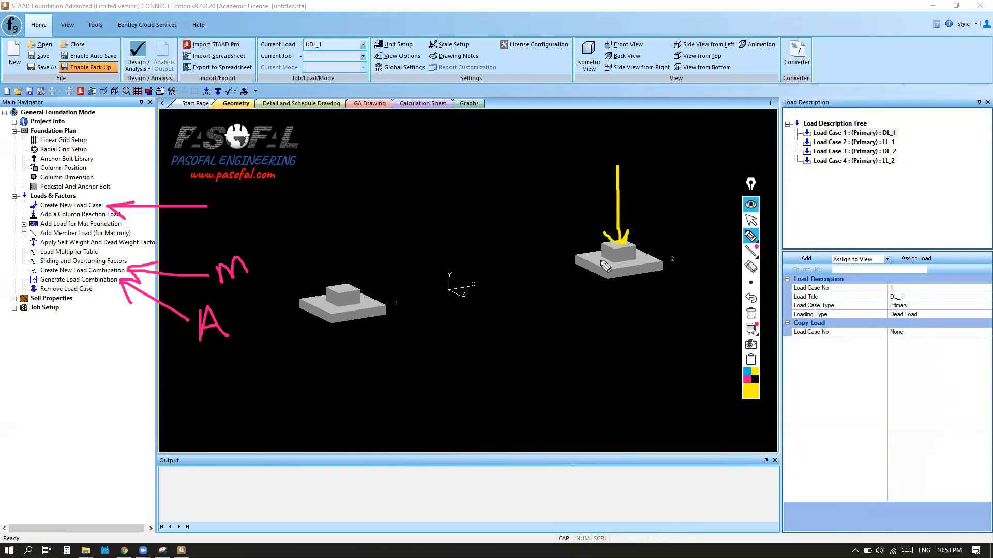
mouse_move(336, 226)
left_mouse_down()
mouse_move(344, 284)
mouse_move(353, 269)
mouse_move(336, 269)
left_mouse_up()
left_click(752, 221)
Annotate point loads with pink downward arrows on both sides of footing 2 and on the outer edge of footing 1.
right_click(876, 135)
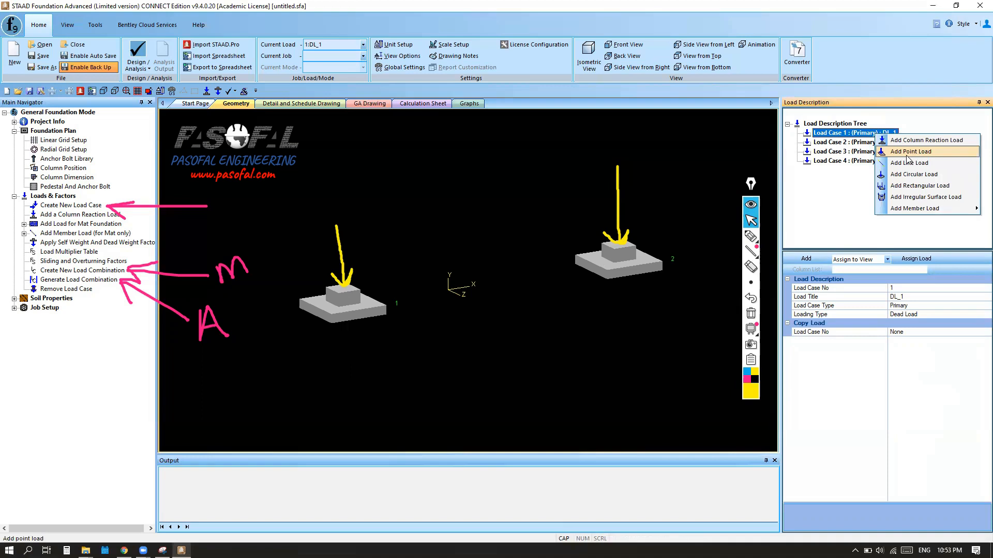
left_click(752, 237)
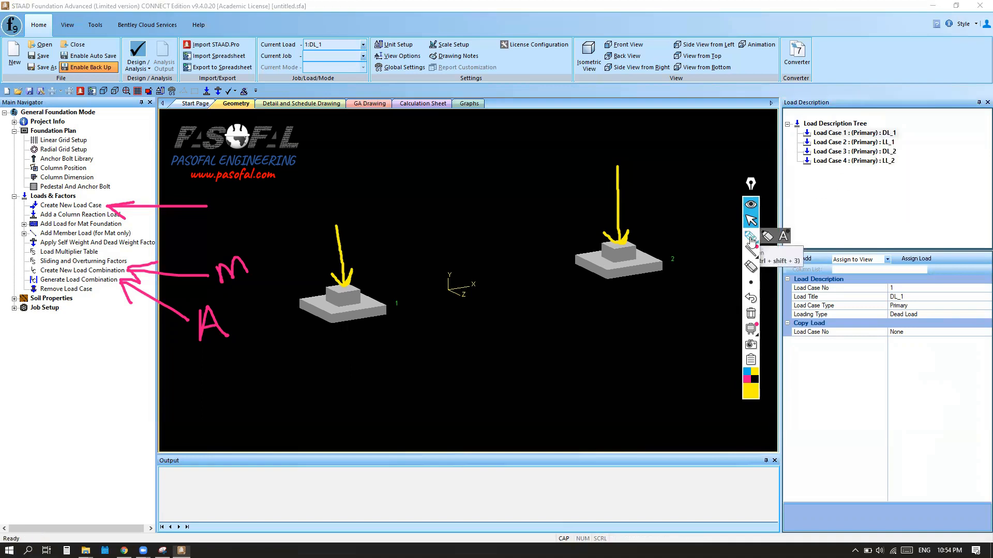
left_click(747, 381)
mouse_move(641, 214)
left_mouse_down()
mouse_move(652, 258)
mouse_move(641, 246)
left_mouse_up()
left_click_drag(587, 225, 590, 267)
left_click_drag(297, 261, 299, 299)
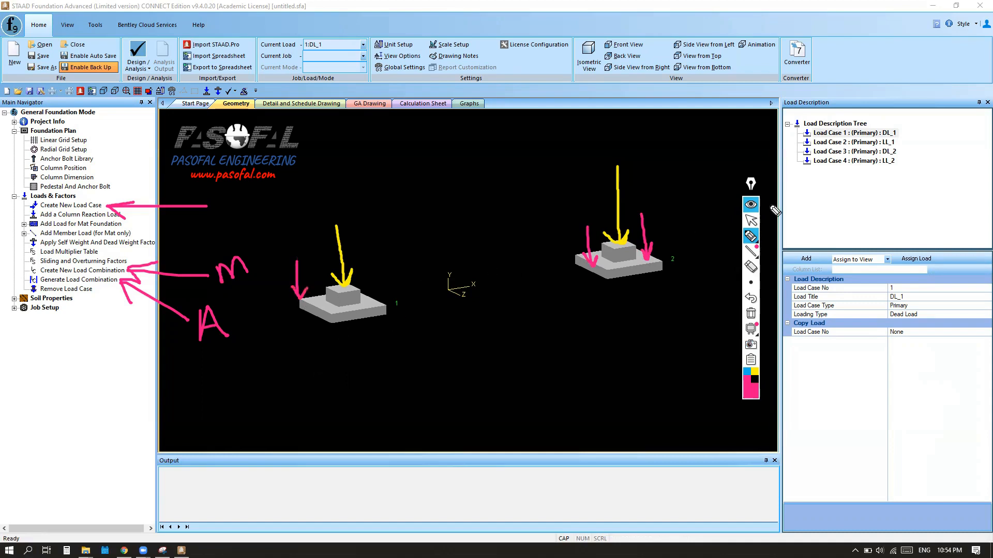
left_click(751, 221)
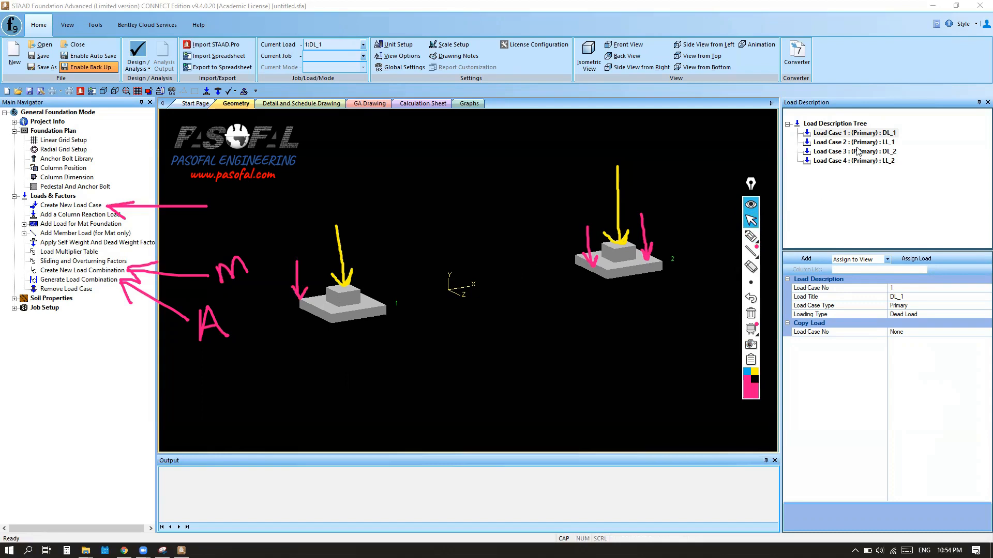
Compare the settings of a column reaction load and a point load for load case 1 (DL_1).
left_click(872, 135)
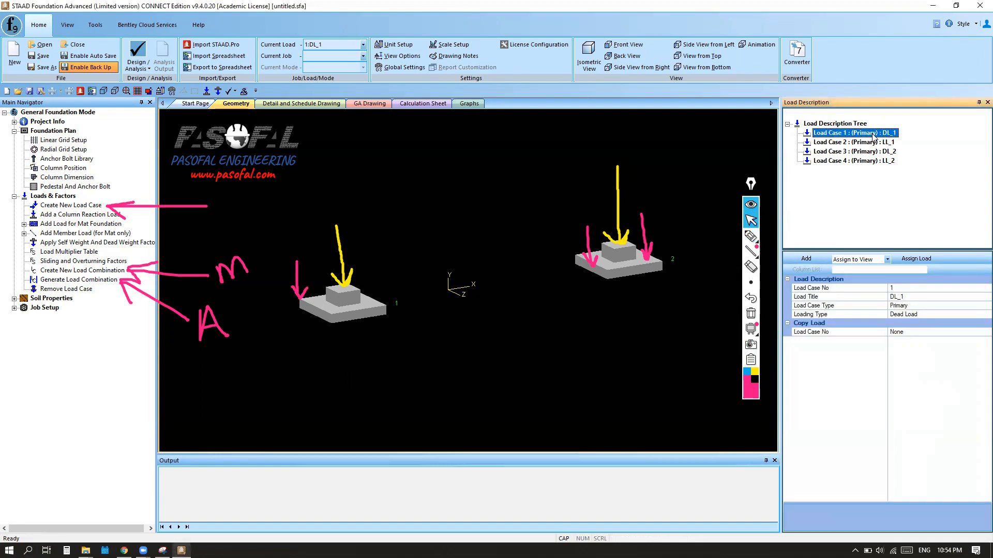
right_click(874, 136)
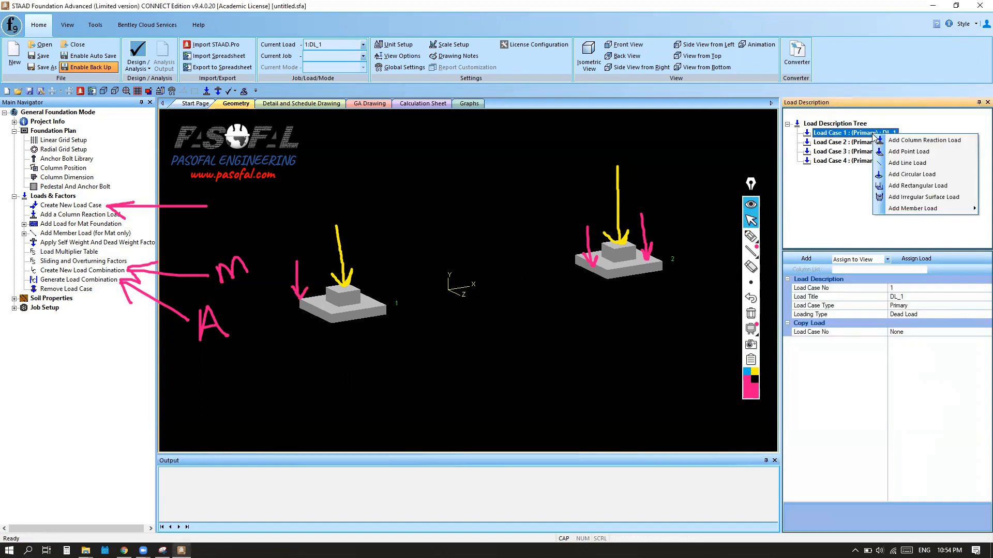
left_click(930, 144)
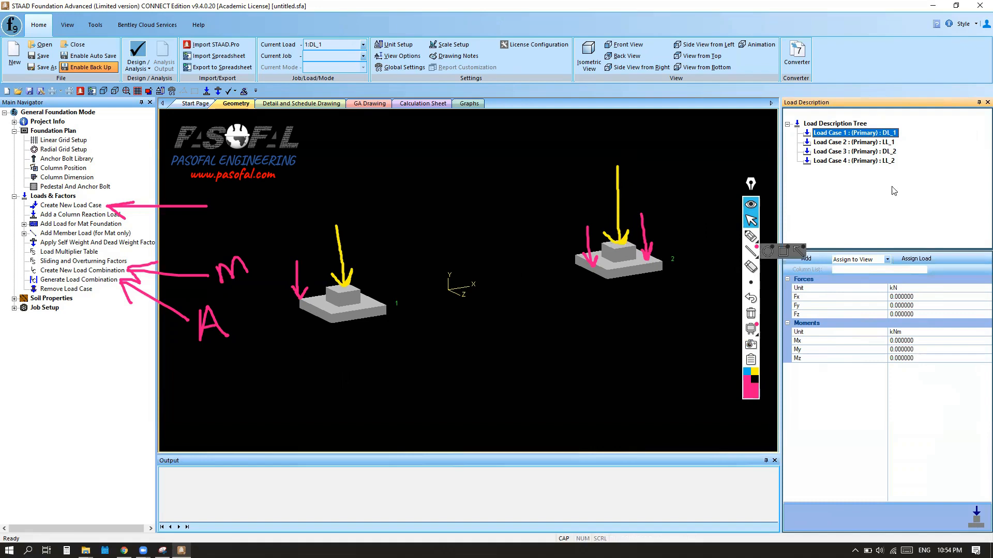
right_click(875, 139)
left_click(914, 161)
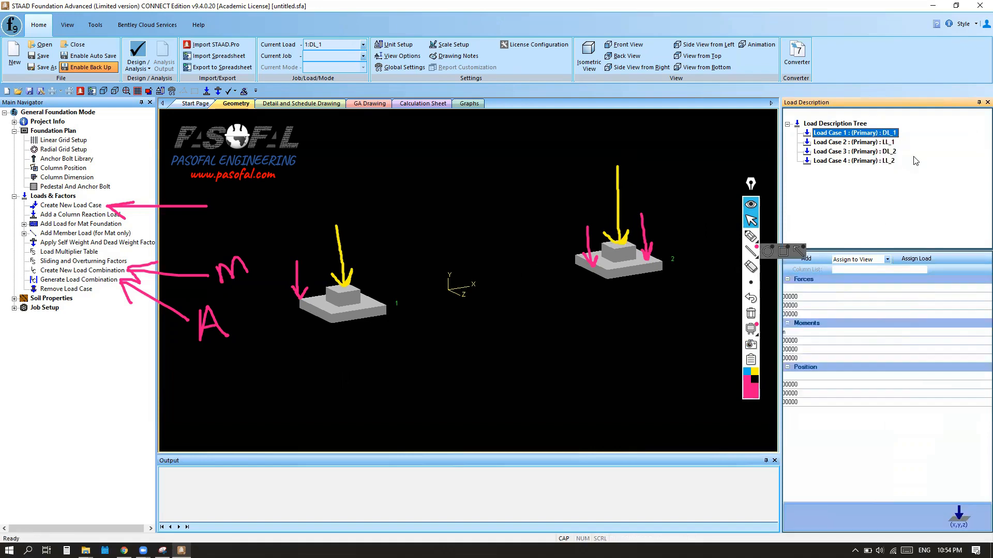
Frame the point load's X, Y and Z position settings in black and draw another pink downward arrow on footing 1.
left_click(751, 237)
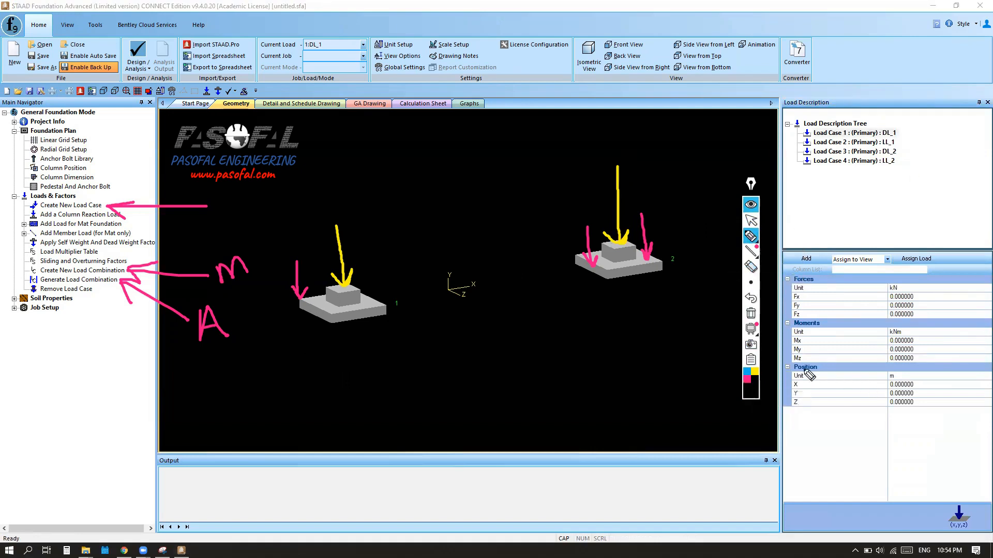
mouse_move(782, 364)
left_mouse_down()
mouse_move(924, 363)
mouse_move(924, 398)
mouse_move(782, 412)
mouse_move(782, 362)
mouse_move(791, 402)
left_mouse_up()
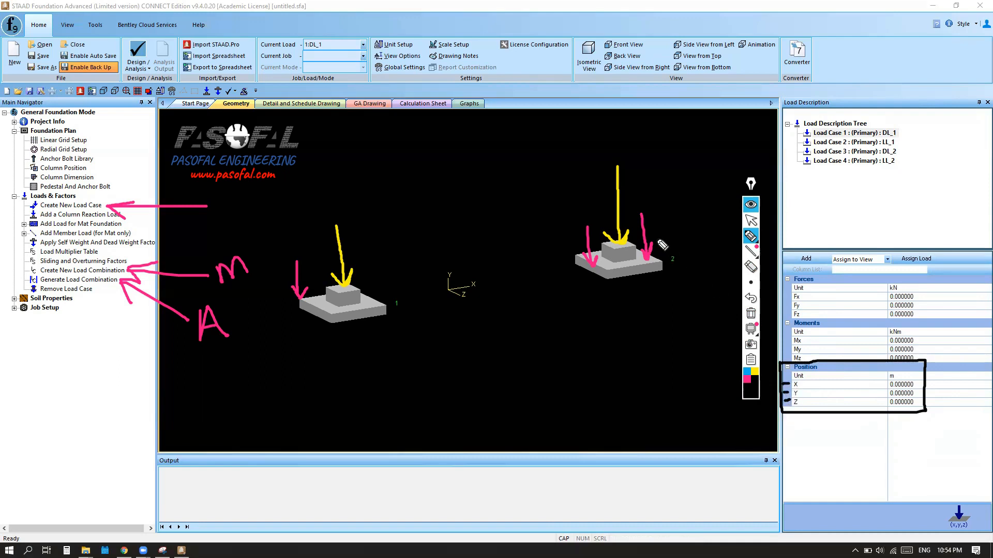
left_click(748, 379)
mouse_move(378, 258)
left_mouse_down()
mouse_move(378, 304)
mouse_move(386, 291)
left_mouse_up()
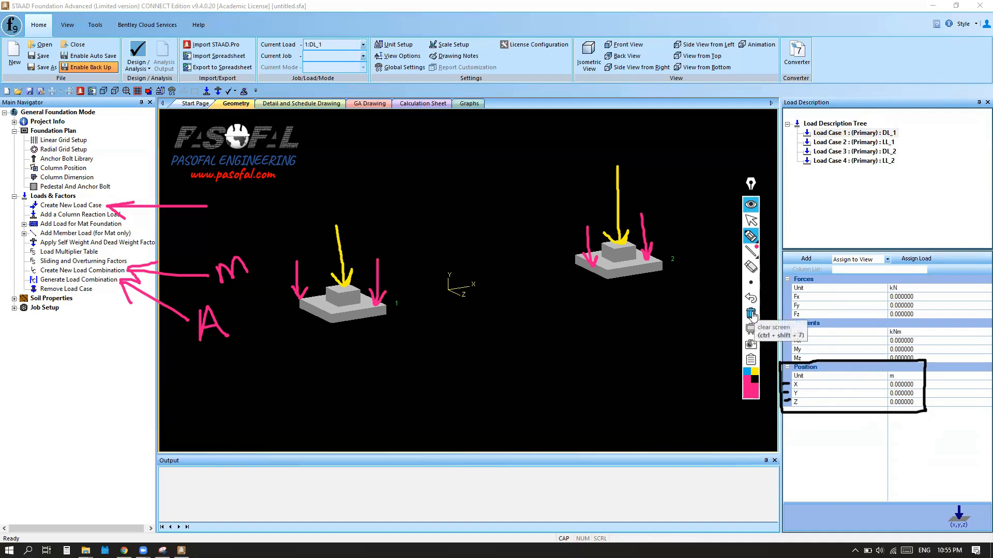
Clear all screen annotations and start a column reaction load for load case 1 (DL_1).
left_click(751, 314)
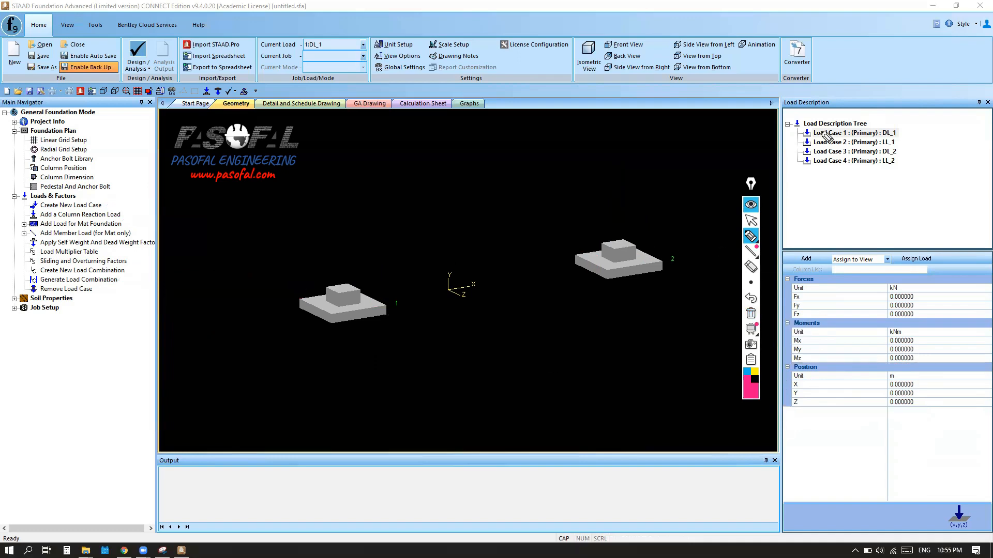
left_click(752, 221)
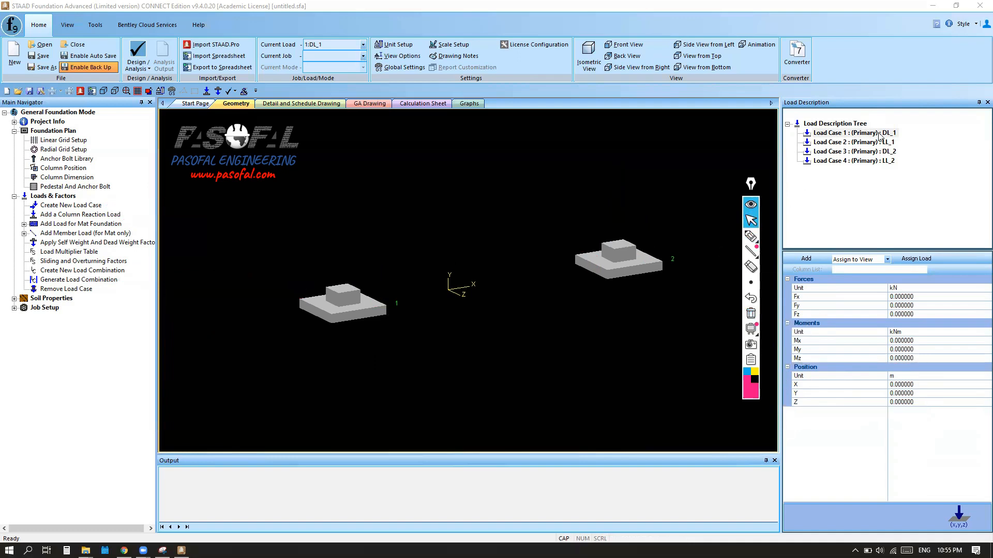
right_click(880, 134)
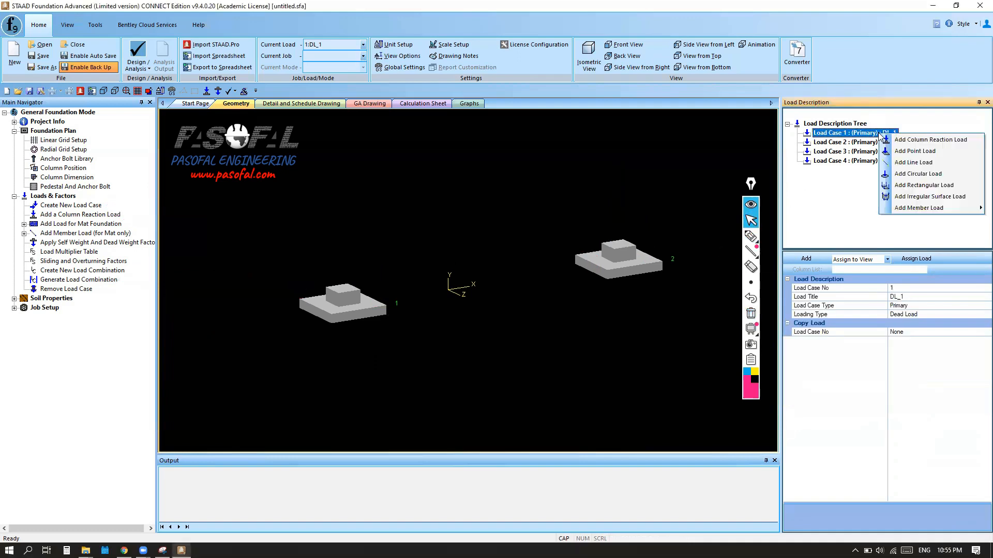
left_click(929, 140)
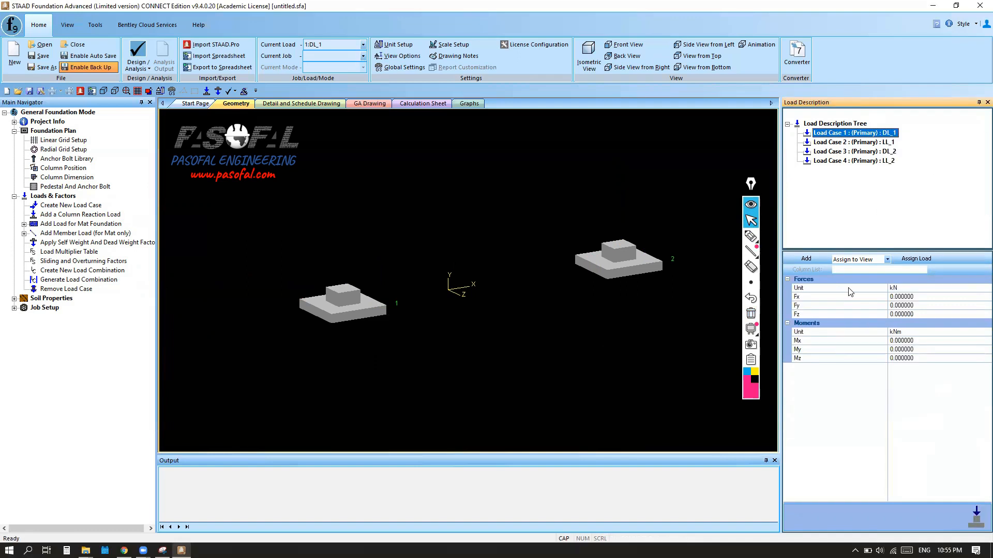
left_click(750, 236)
left_click(806, 308)
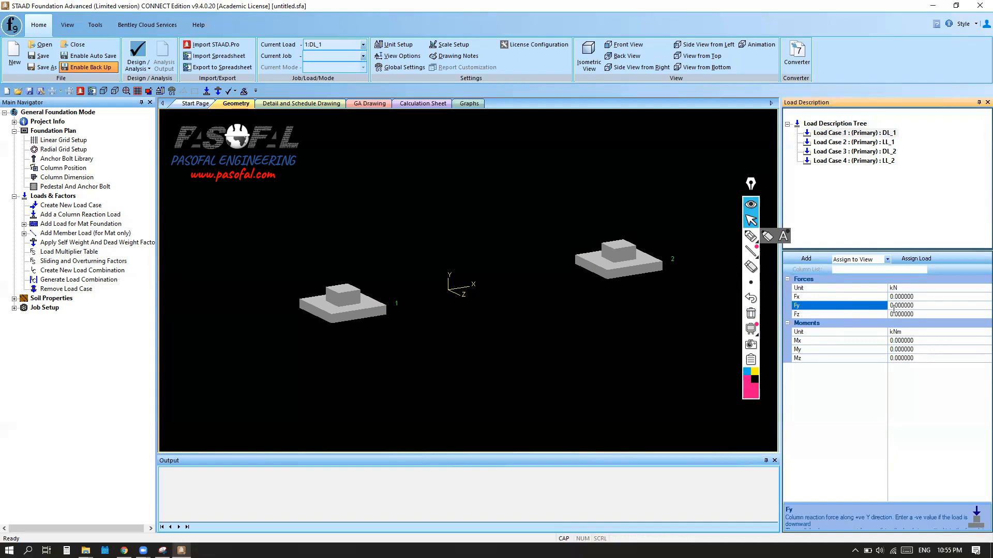
left_click_drag(915, 306, 889, 305)
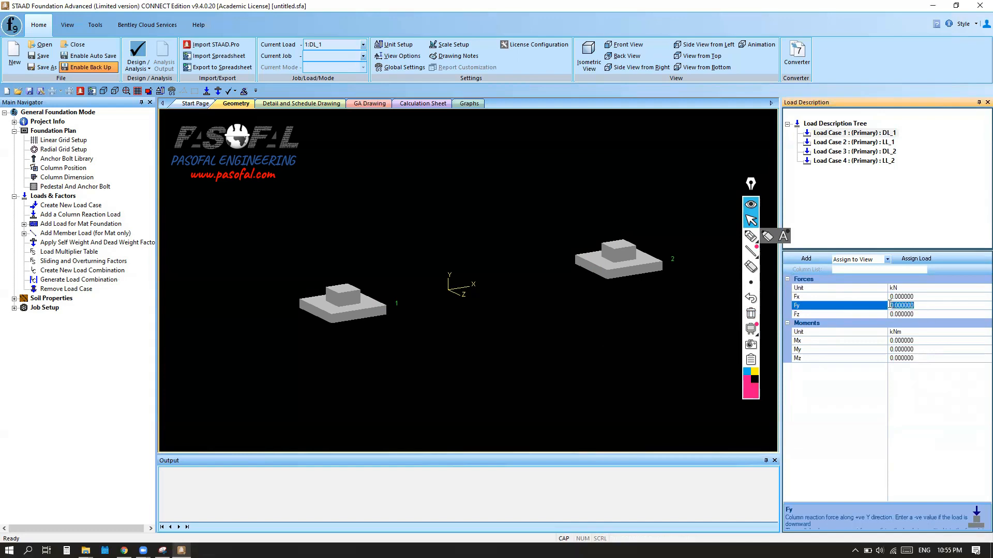
Annotate the upward Y axis with a labelled pink arrow and mark a downward arrow with a minus sign above each pedestal.
left_click(750, 236)
mouse_move(449, 286)
left_mouse_down()
mouse_move(442, 242)
mouse_move(457, 239)
left_mouse_up()
left_click_drag(458, 204, 460, 218)
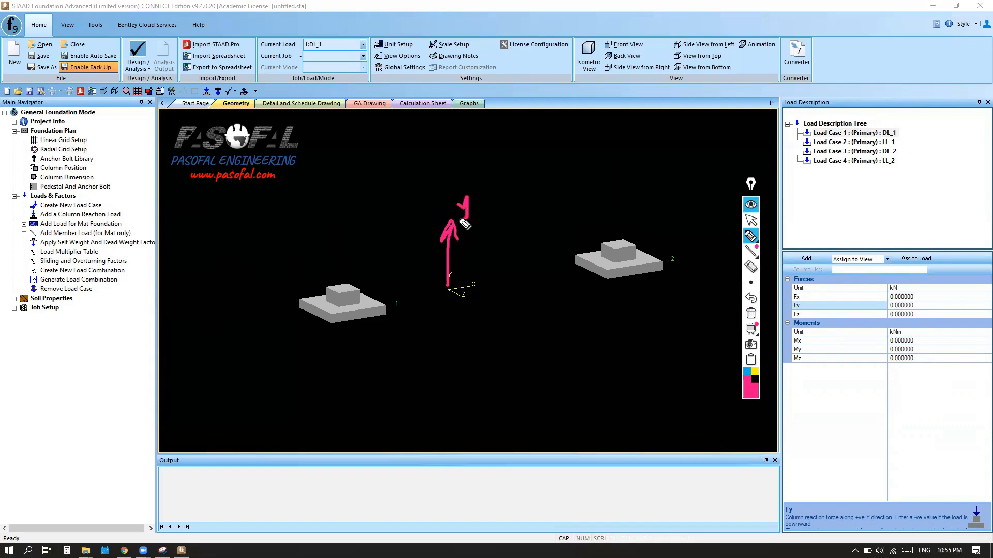
left_click_drag(355, 200, 338, 284)
left_click_drag(338, 284, 352, 266)
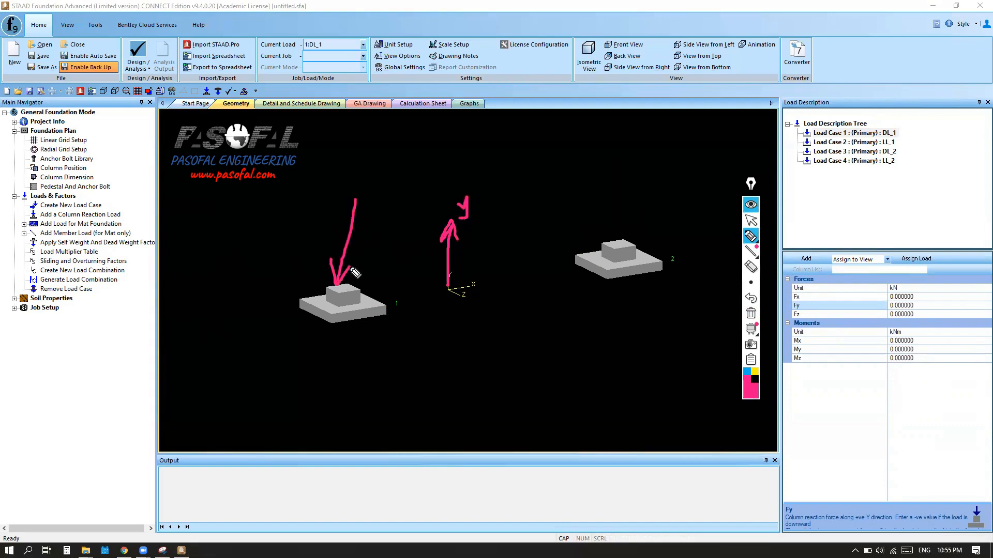
mouse_move(619, 176)
left_mouse_down()
mouse_move(620, 243)
mouse_move(627, 232)
left_mouse_up()
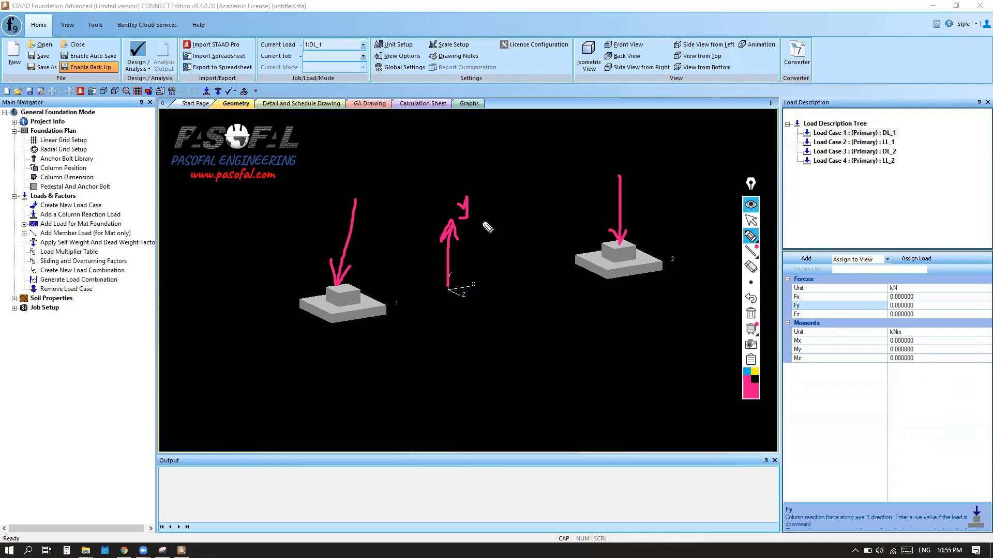
left_click_drag(360, 228, 373, 228)
left_click_drag(629, 193, 643, 193)
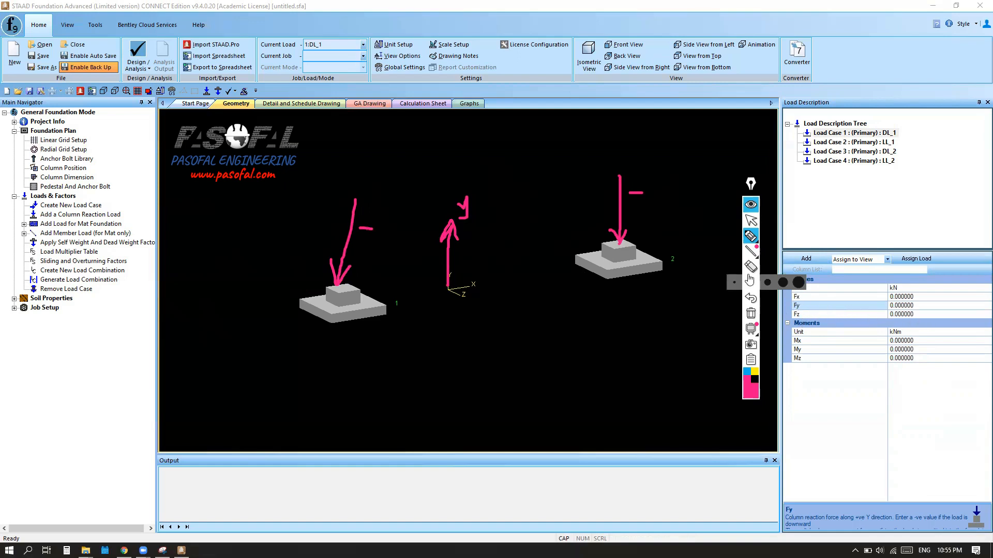
left_click(751, 220)
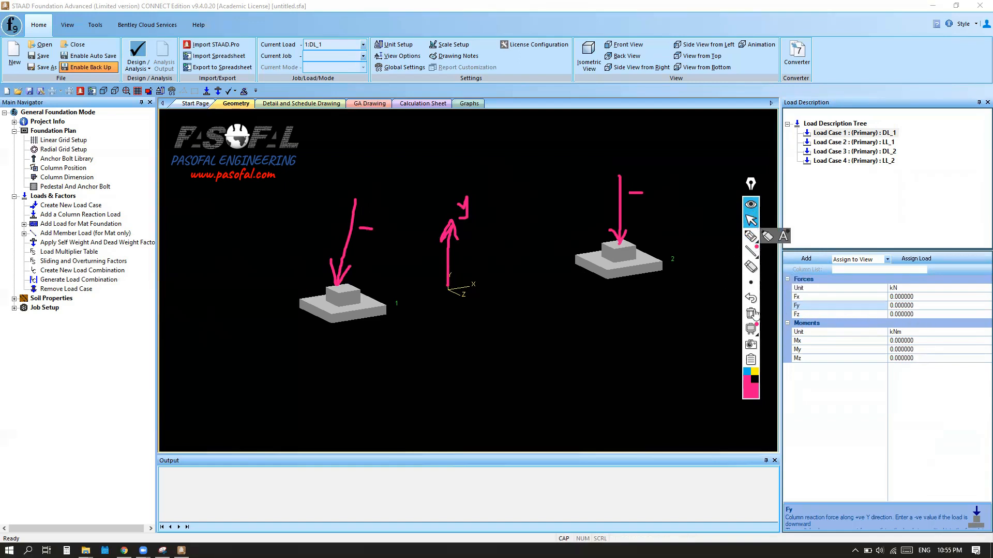
Set the column reaction force Fy of load case DL_1 to -40 kN.
left_click(908, 306)
left_click_drag(925, 308, 878, 304)
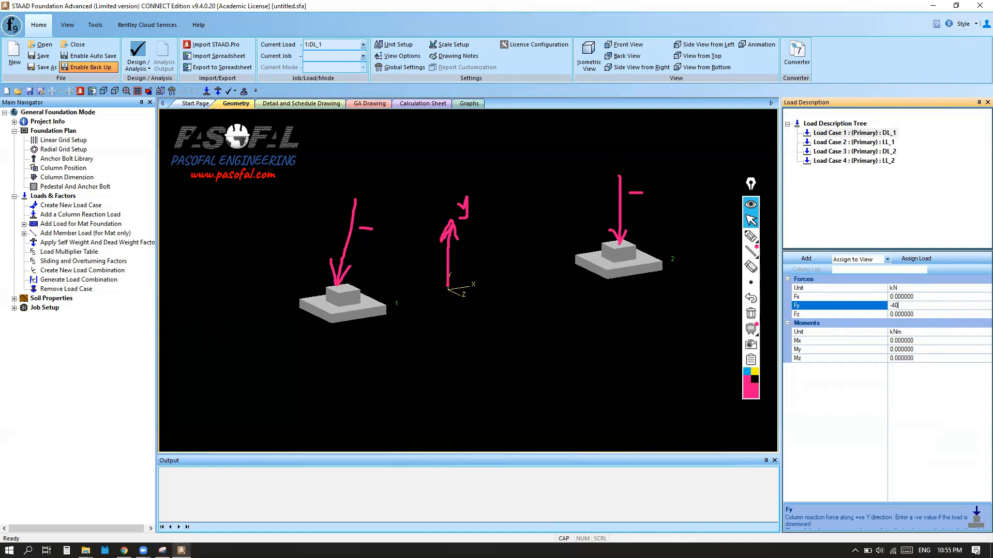
left_click(920, 314)
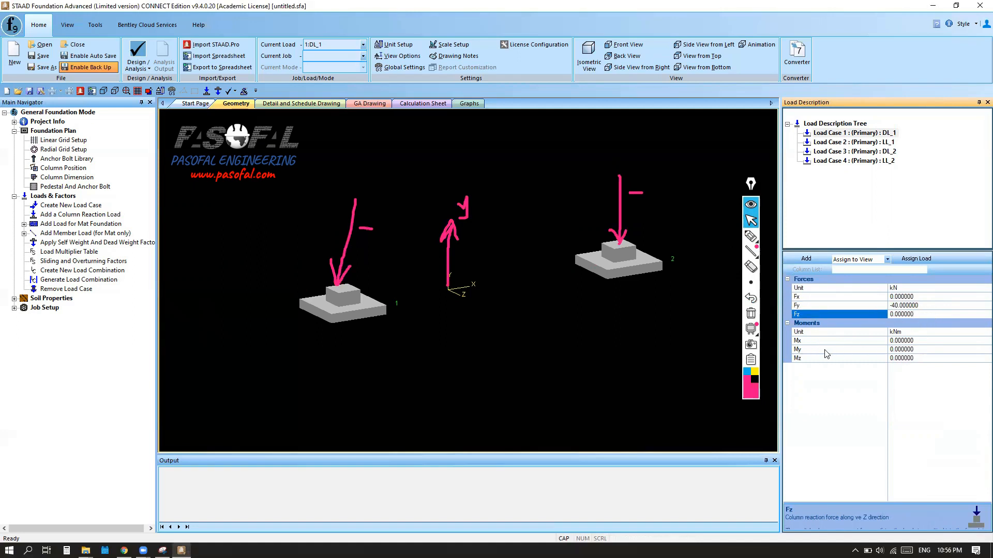
Draw a pink curved arrow around the Y axis to illustrate the direction of the column reaction moment My.
left_click(920, 350)
left_click(874, 347)
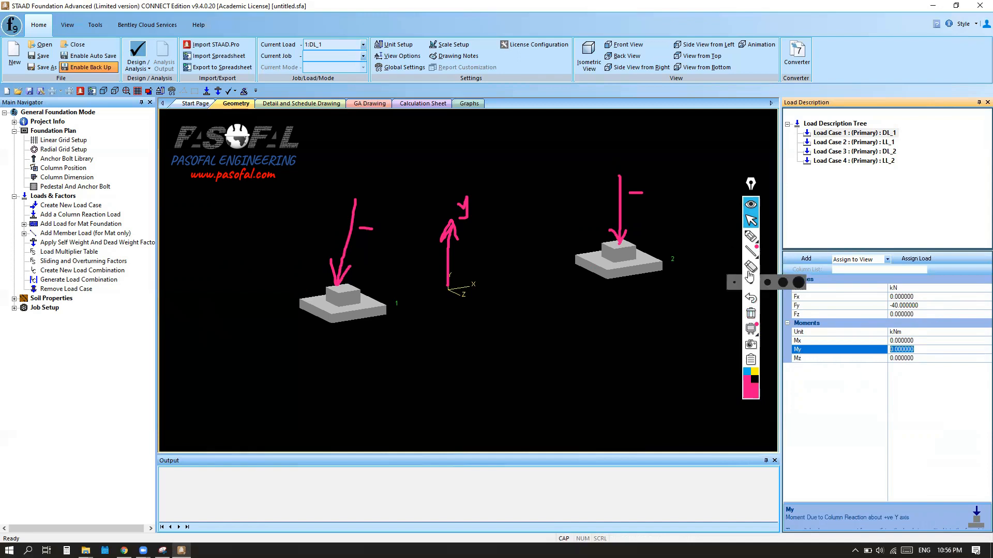
left_click(751, 237)
mouse_move(468, 242)
left_mouse_down()
mouse_move(483, 256)
mouse_move(446, 285)
mouse_move(433, 260)
mouse_move(445, 282)
left_mouse_up()
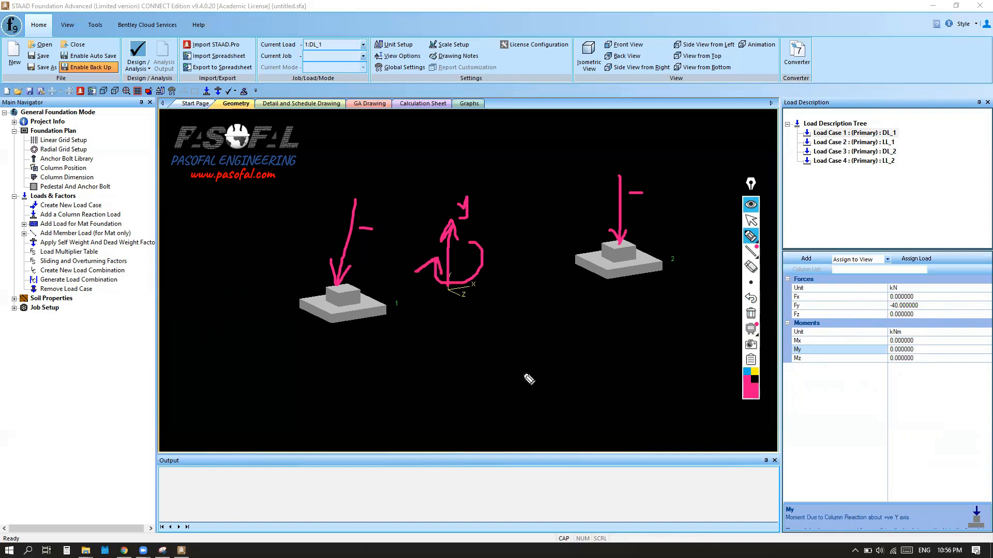
left_click(751, 220)
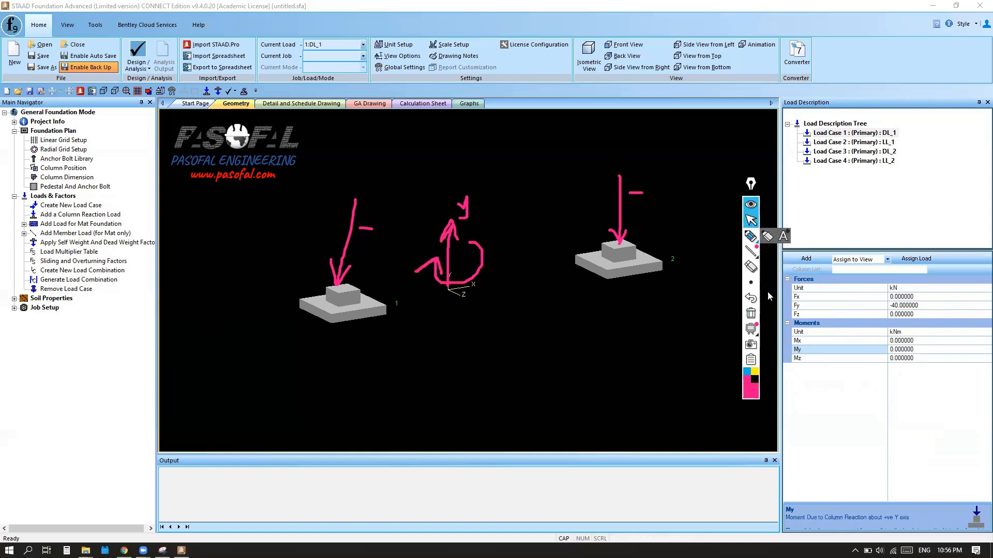
Add the column reaction load to load case 1 (DL_1) with moment My set to -5 kNm, and clear the screen annotations.
double_click(919, 350)
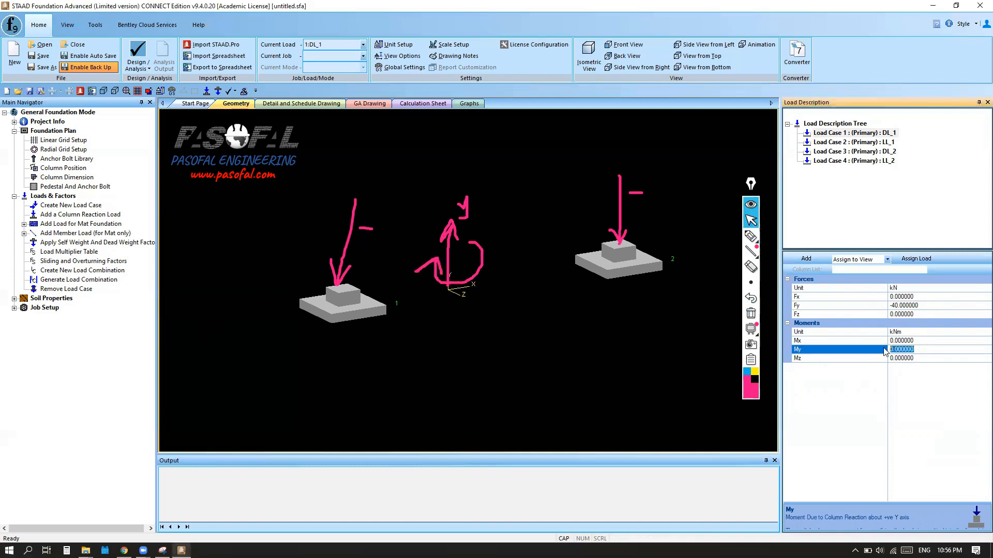
type("-5")
left_click(892, 340)
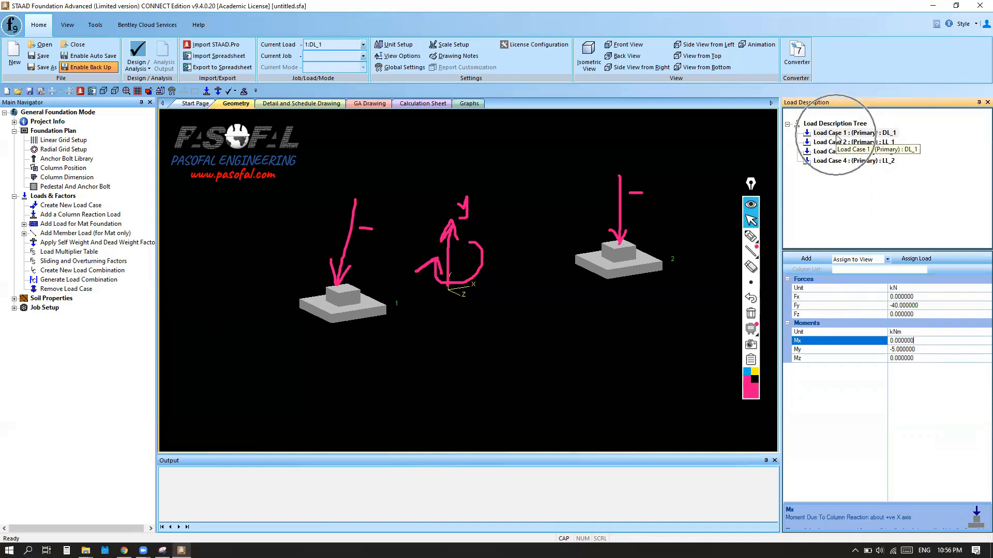
left_click(814, 259)
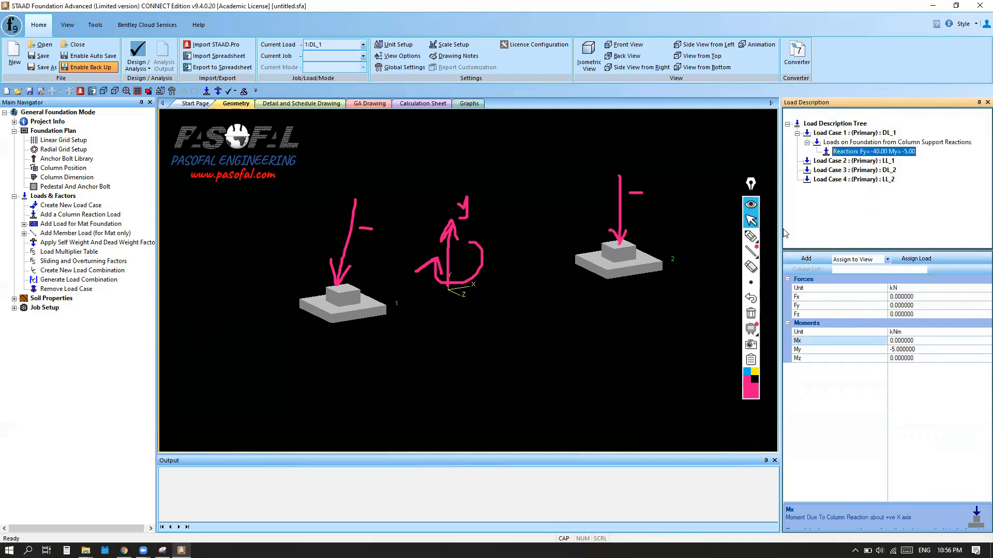
left_click(751, 313)
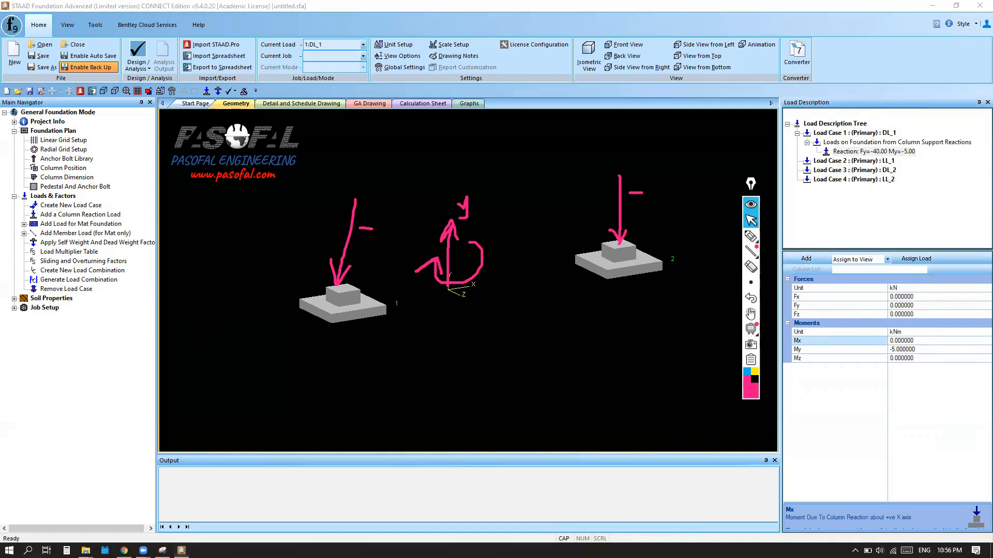
Start a column reaction load for load case 2 (LL_1) and set its force Fy to -50 kN.
left_click(884, 162)
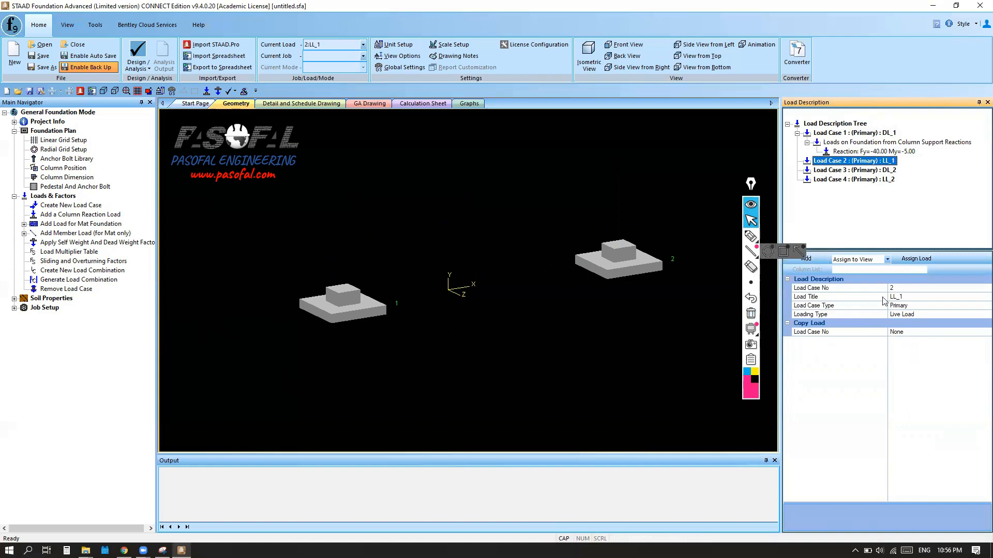
right_click(877, 165)
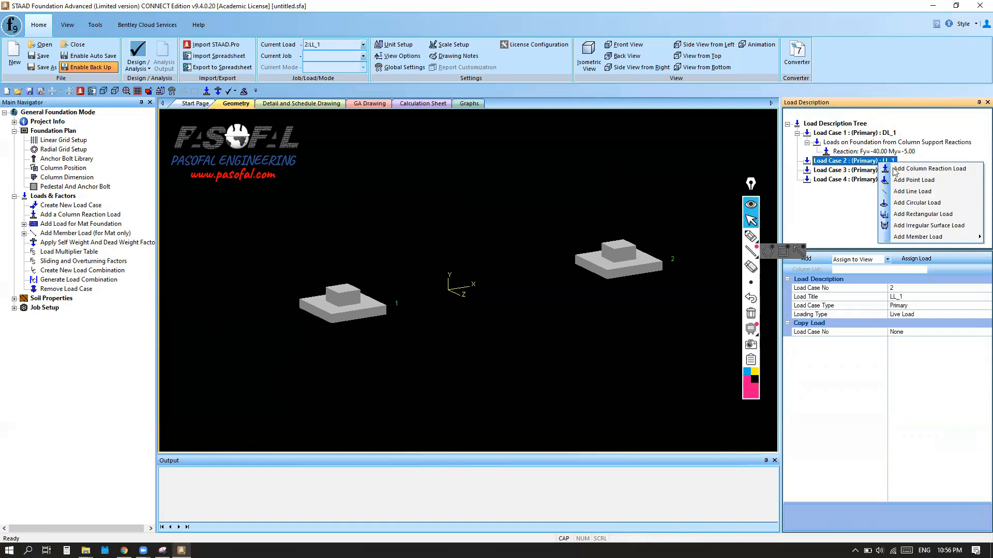
left_click(910, 169)
left_click(905, 305)
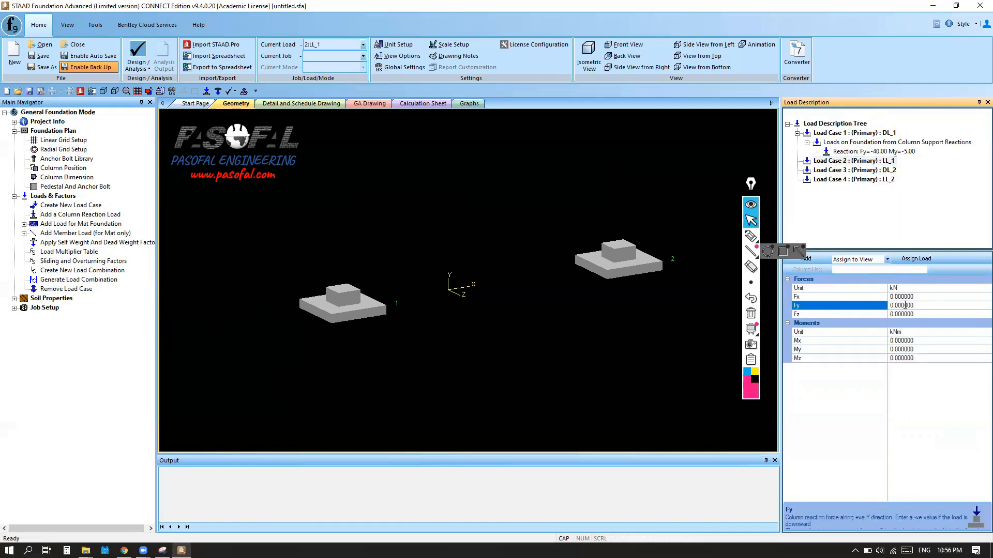
double_click(917, 307)
type("-50")
Set moment My to -8 kNm and add the column reaction load to load case 2 (LL_1).
left_click(929, 348)
left_click_drag(926, 348, 889, 351)
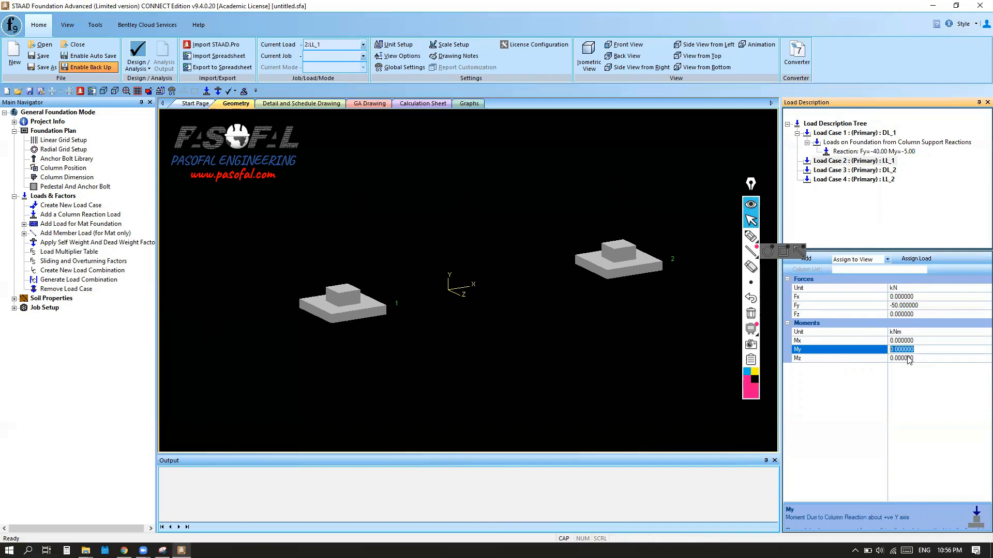
type("-")
left_click(922, 317)
left_click_drag(751, 184, 723, 168)
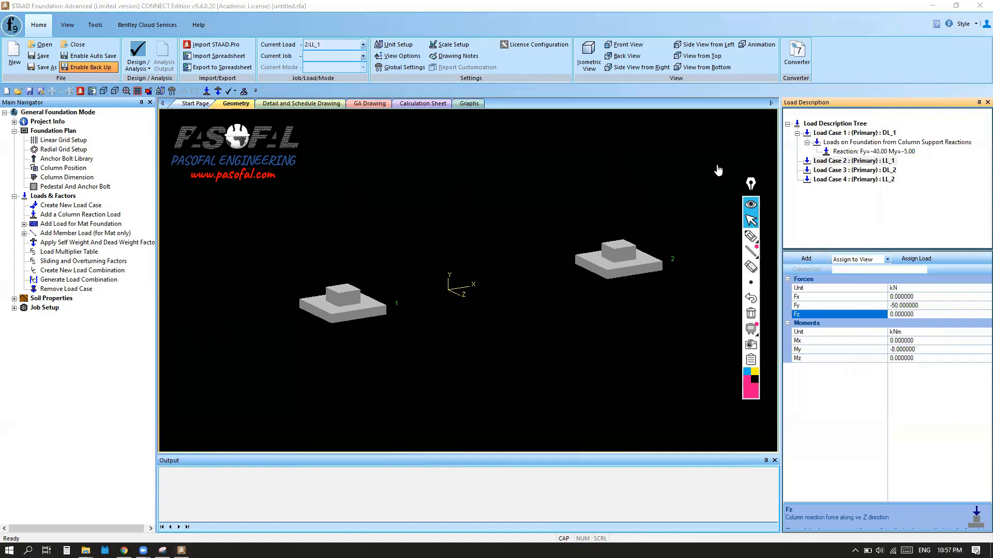
left_click(805, 259)
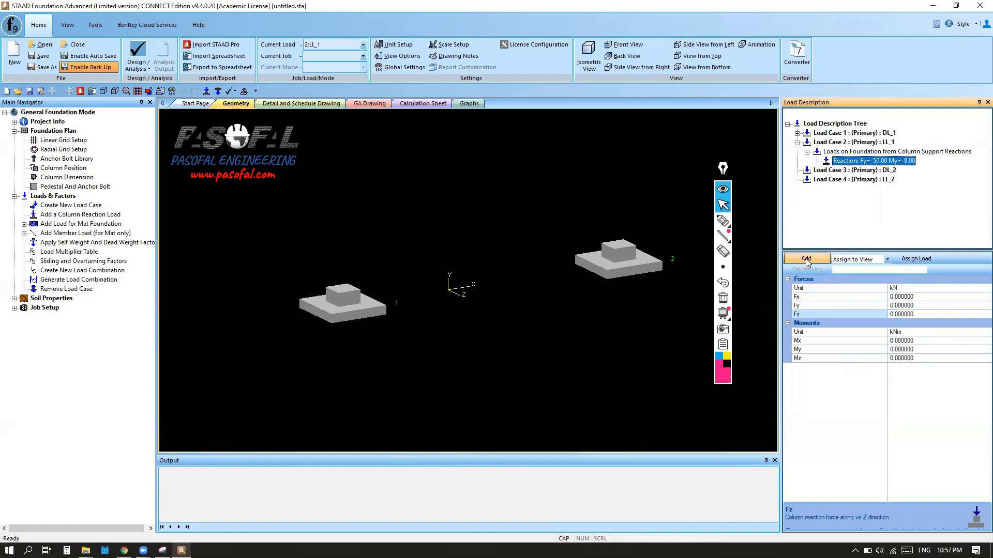
Start a column reaction load for load case 3 (DL_2) and set its force Fy to -25 kN.
left_click(797, 133)
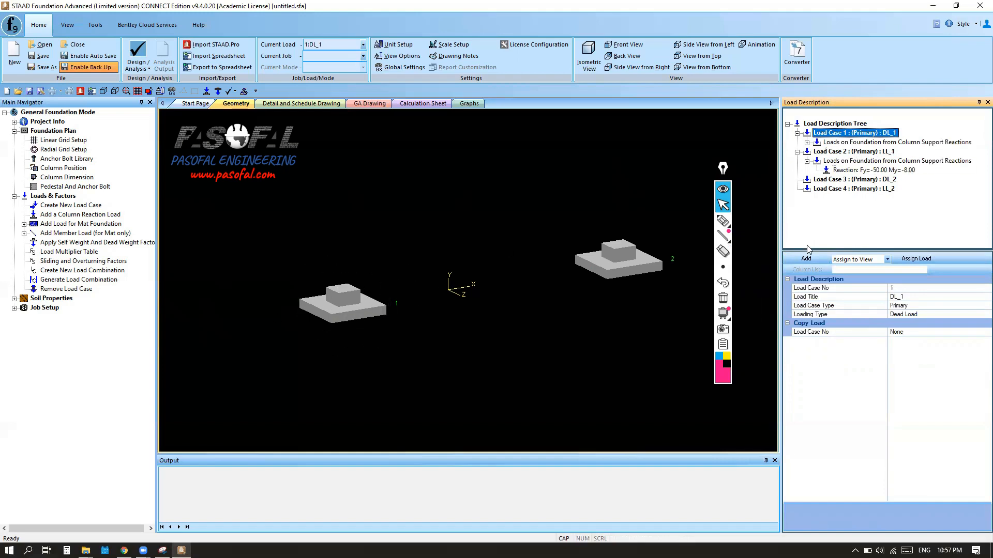
left_click(861, 179)
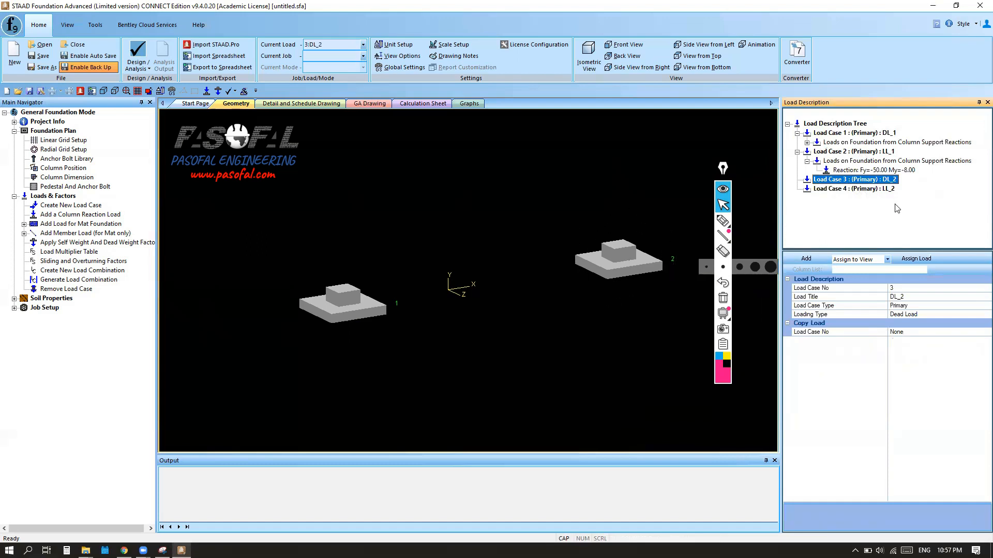
right_click(893, 183)
left_click(919, 188)
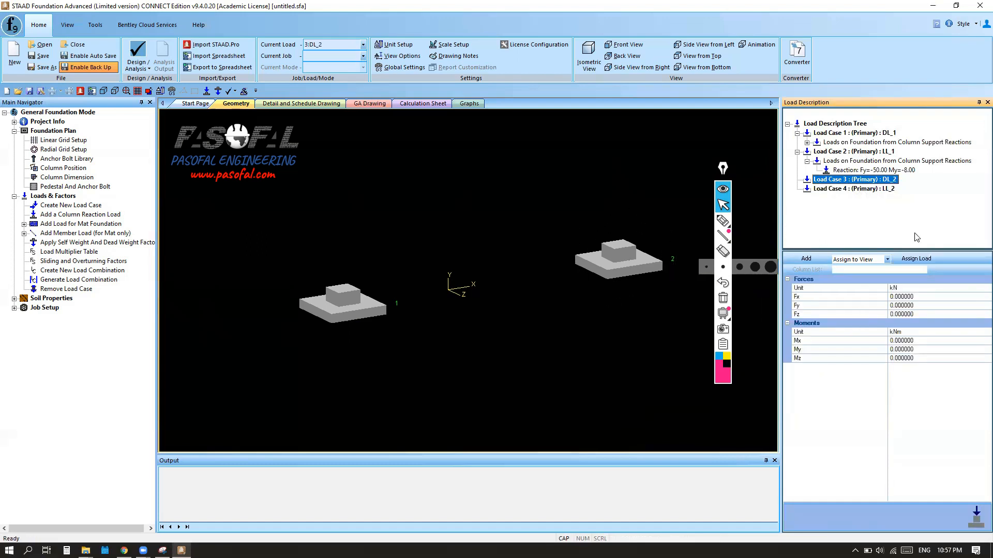
left_click(912, 307)
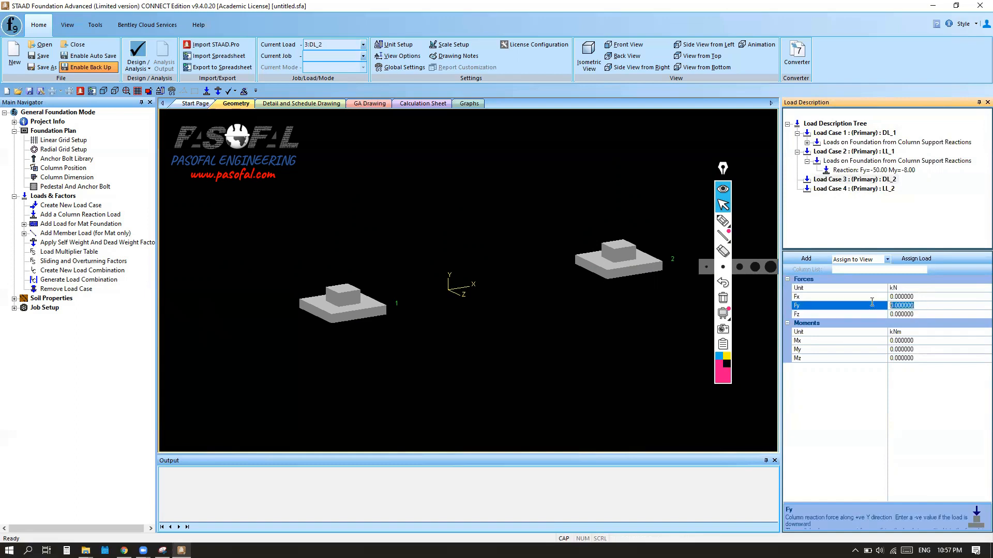
type("-25")
Set moment Mx to 3 kNm and add the column reaction load to load case 3 (DL_2).
left_click(917, 351)
left_click_drag(917, 351, 858, 347)
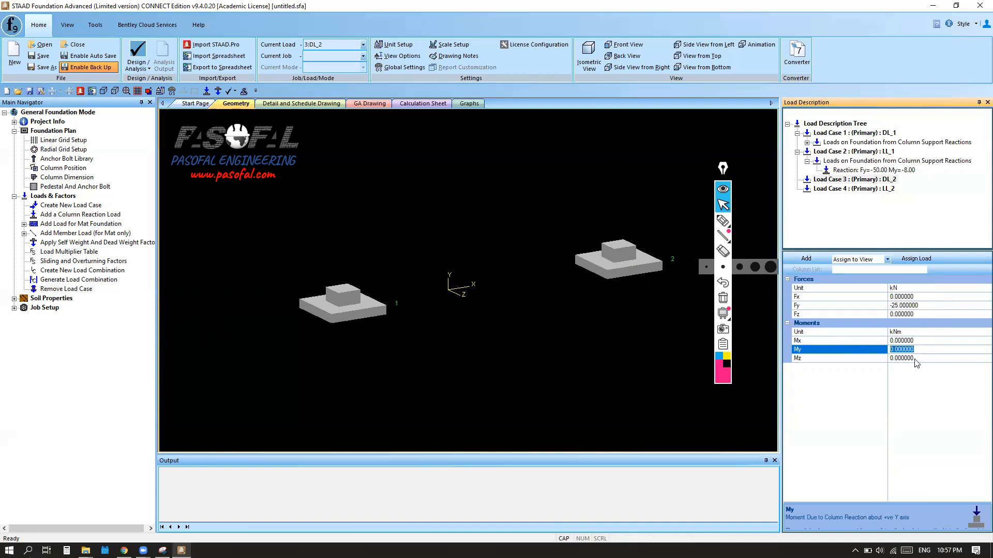
left_click(914, 359)
left_click(922, 337)
left_click_drag(926, 340, 872, 340)
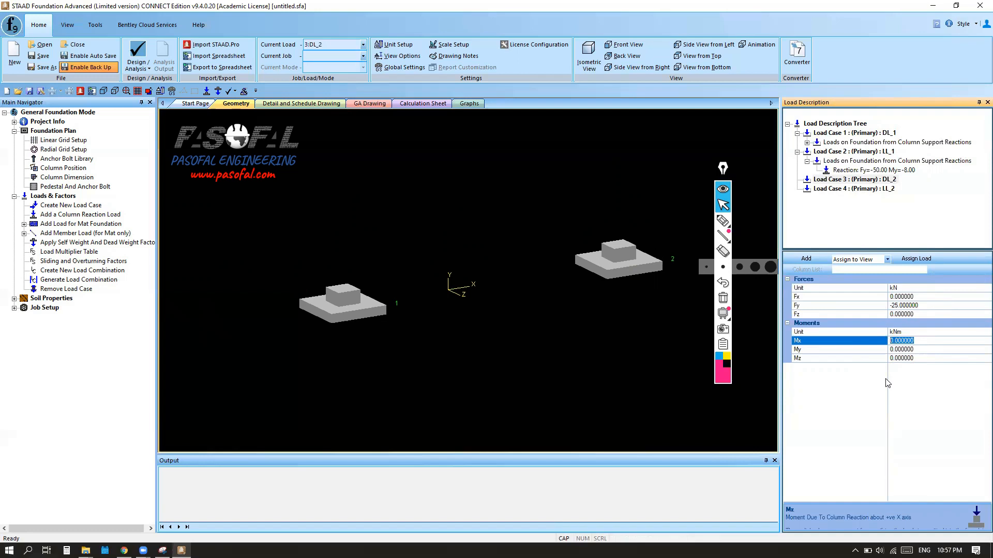
type("3")
left_click(927, 358)
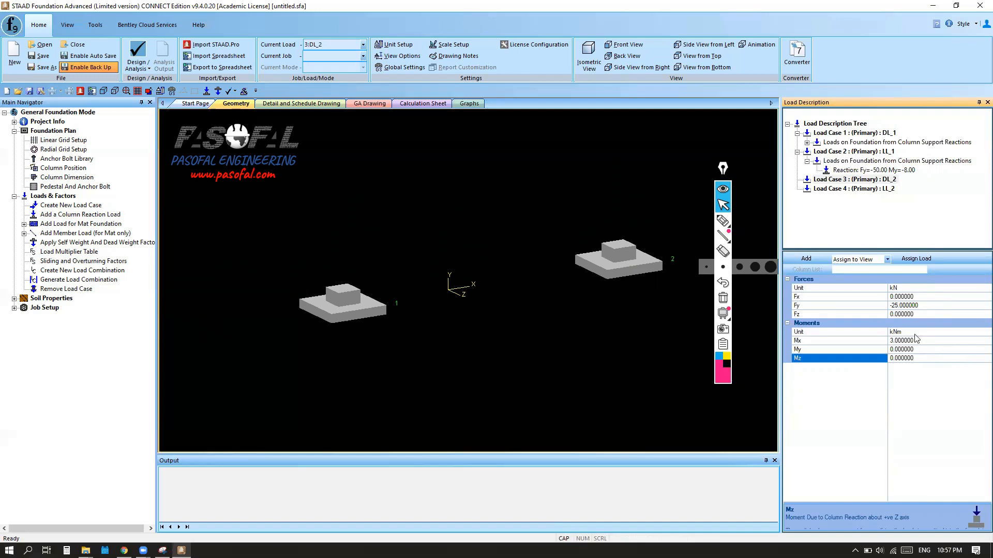
left_click(809, 259)
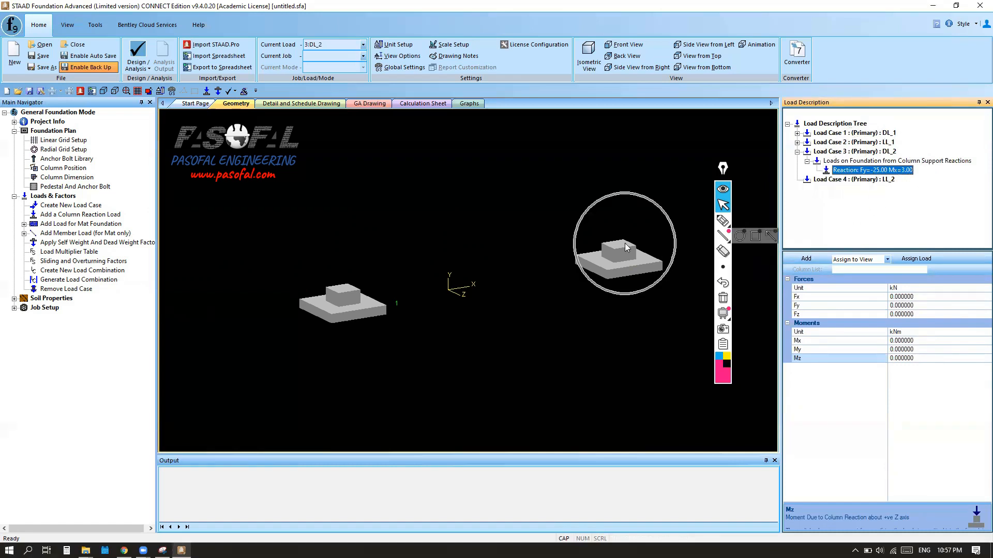
Start a column reaction load for load case 4 (LL_2) and set its force Fy to -35 kN.
left_click(872, 180)
right_click(872, 181)
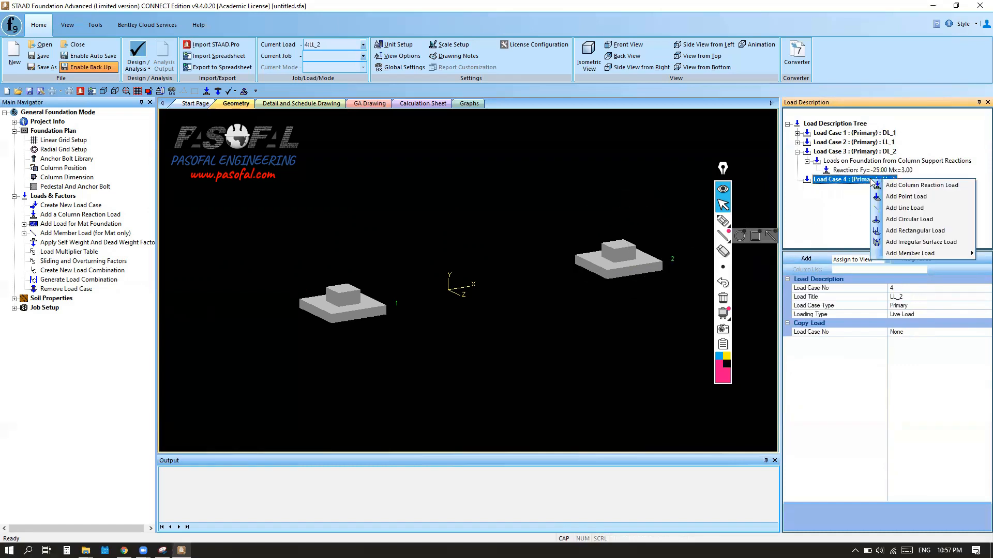
left_click(900, 188)
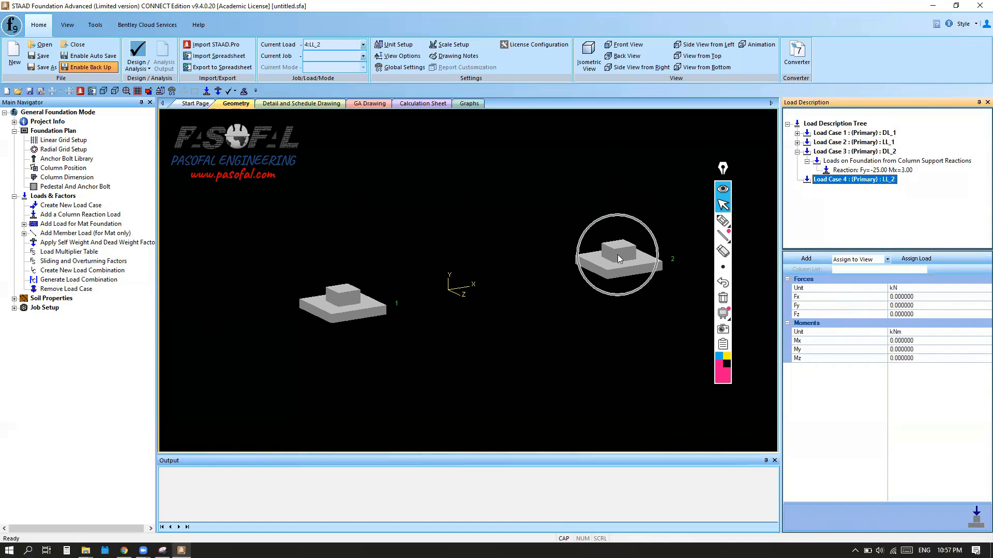
mouse_move(619, 259)
left_click(912, 305)
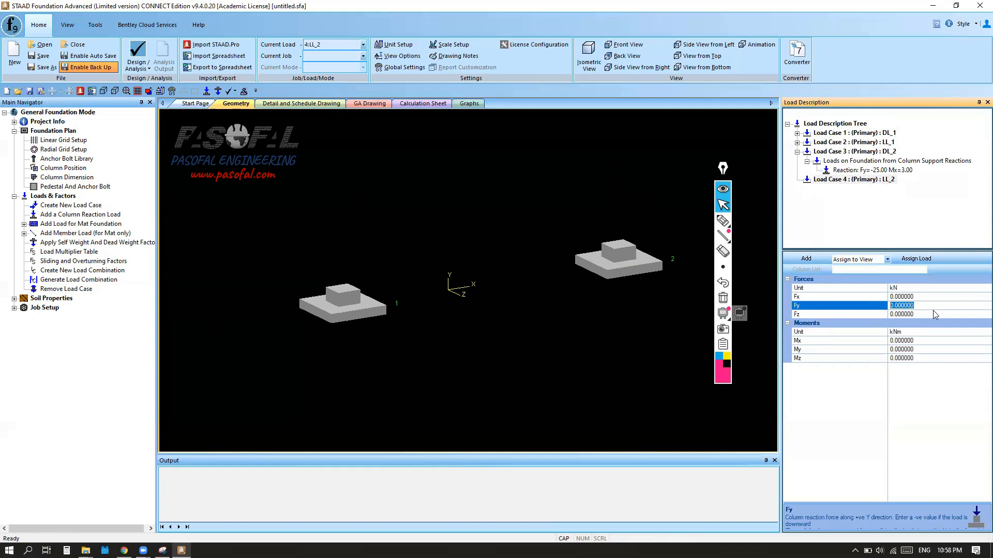
type("-35")
Set moment Mx to 6 kNm and add the column reaction load to load case 4 (LL_2).
left_click(909, 350)
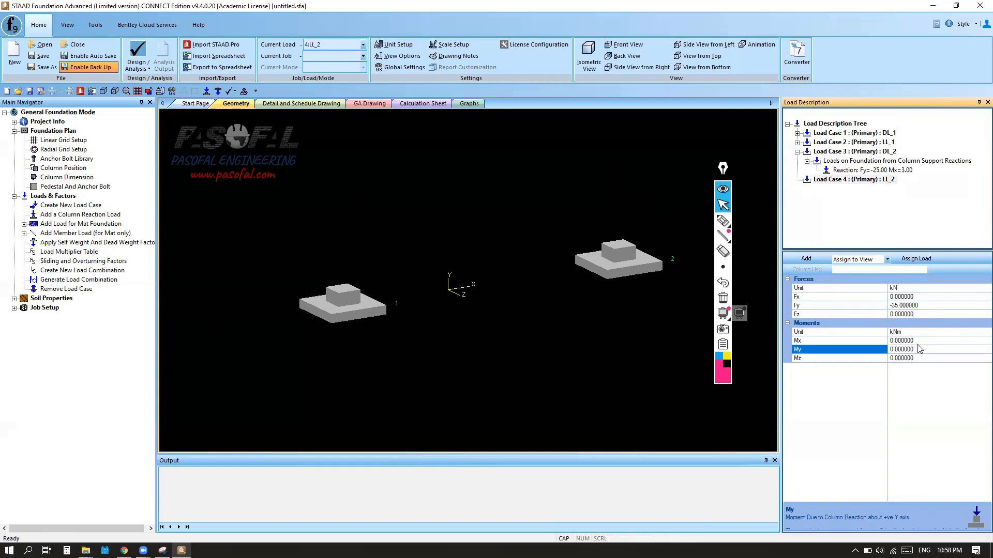
left_click(921, 341)
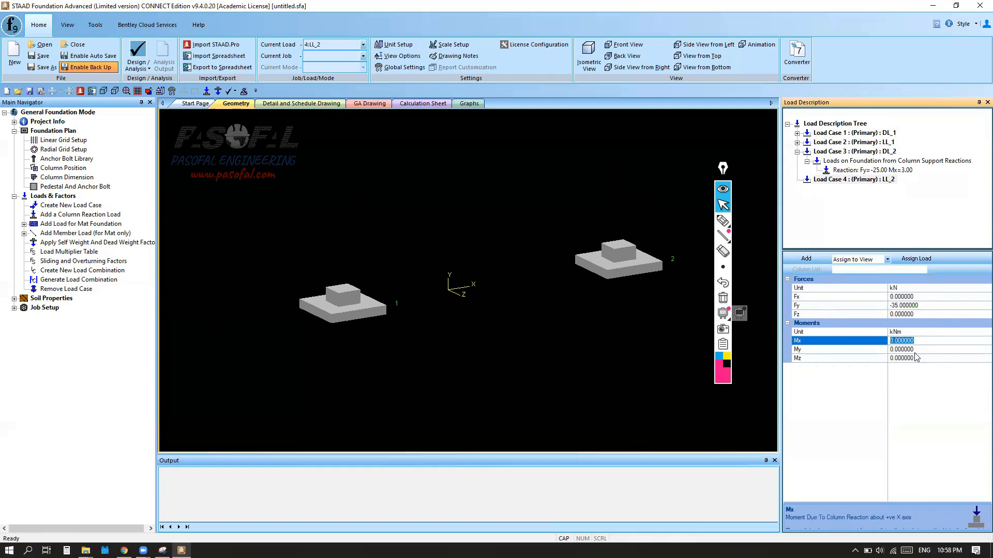
type("6")
left_click(920, 352)
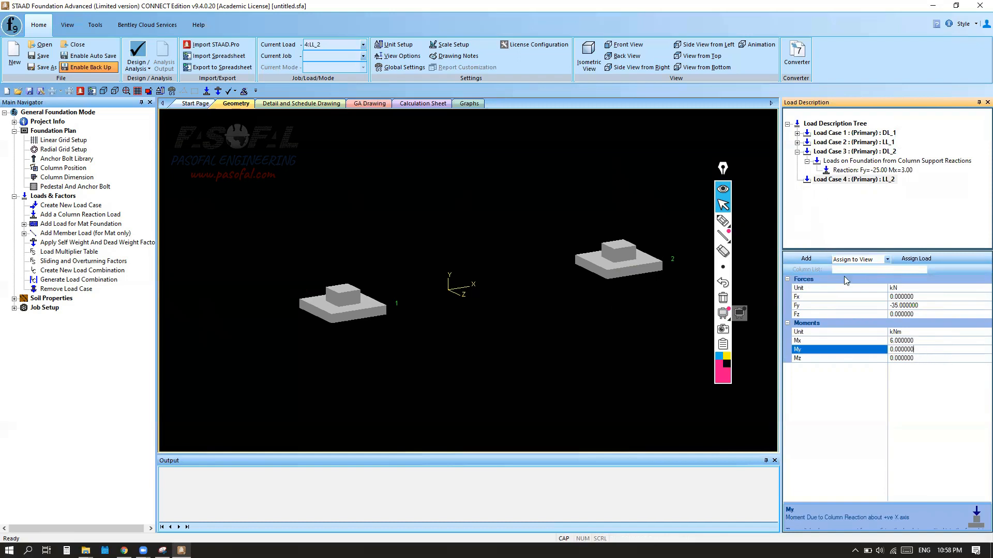
left_click(808, 259)
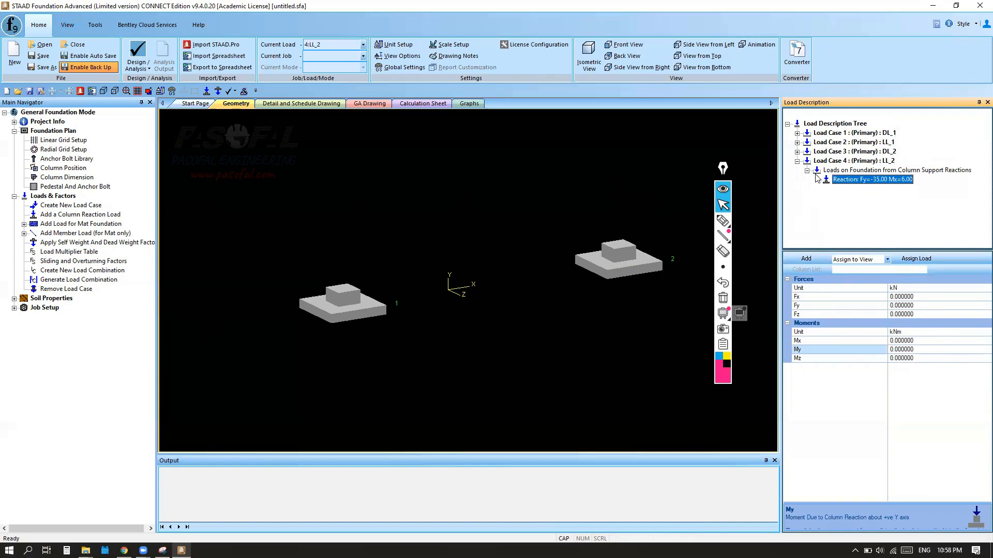
Expand load cases 1 to 3 in the load description tree and review the reactions of DL_1 and DL_2.
left_click(798, 134)
left_click(797, 152)
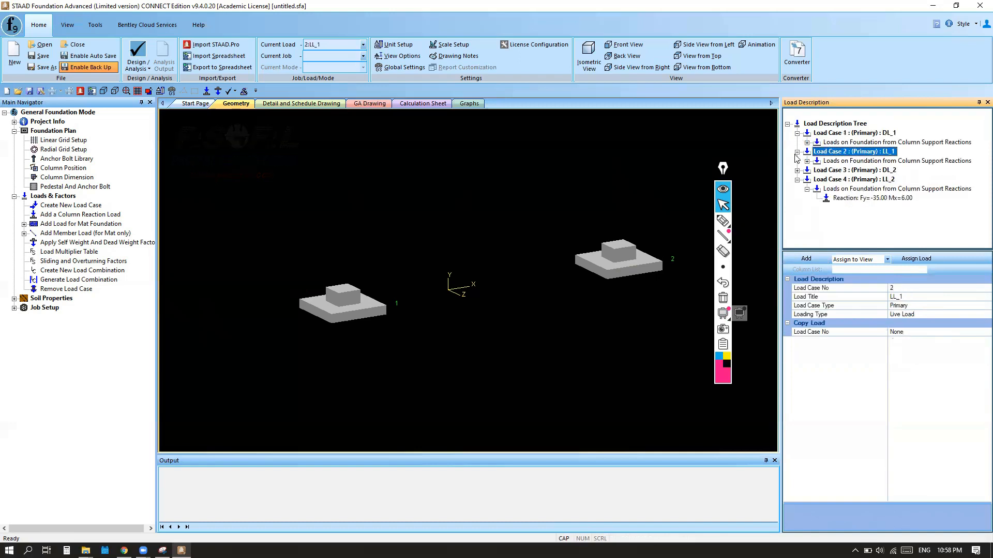
left_click(807, 143)
left_click(797, 180)
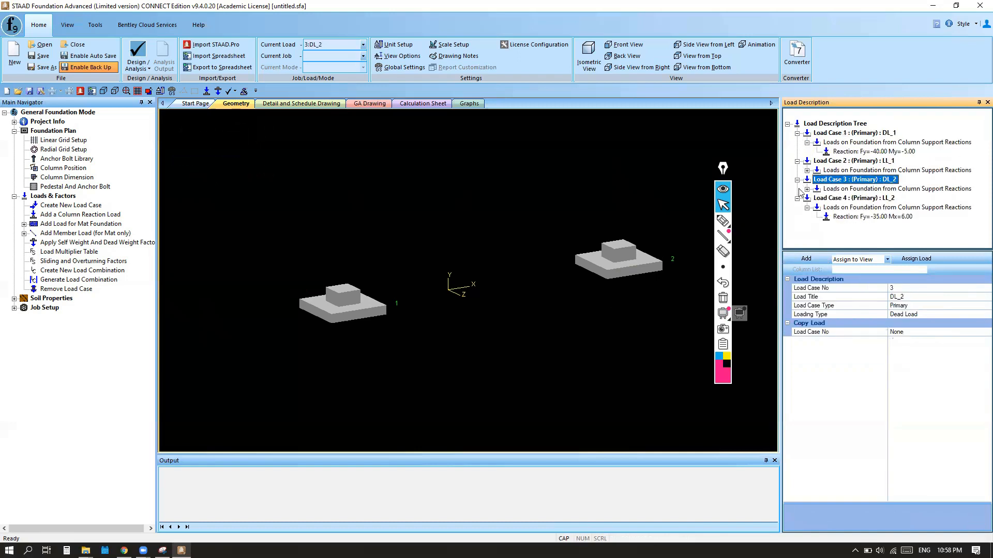
left_click(807, 189)
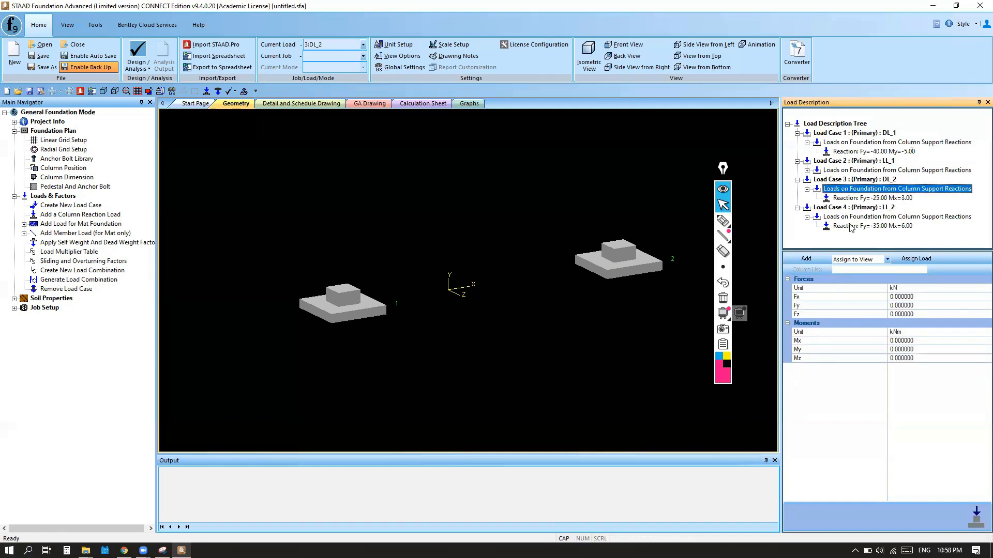
Assign the load case 1 (DL_1) column reaction to column 1 with the Assign to Selection method.
left_click(871, 152)
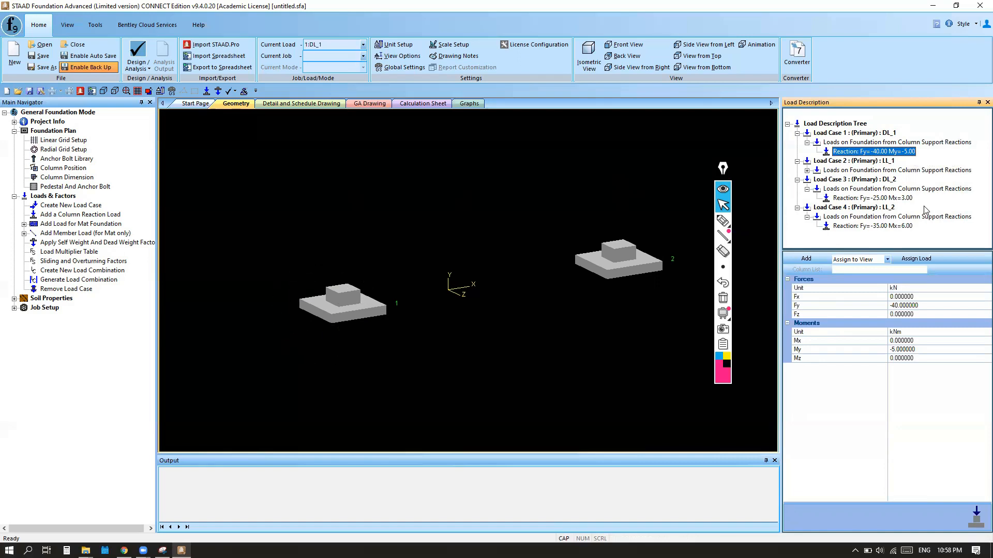
left_click(887, 259)
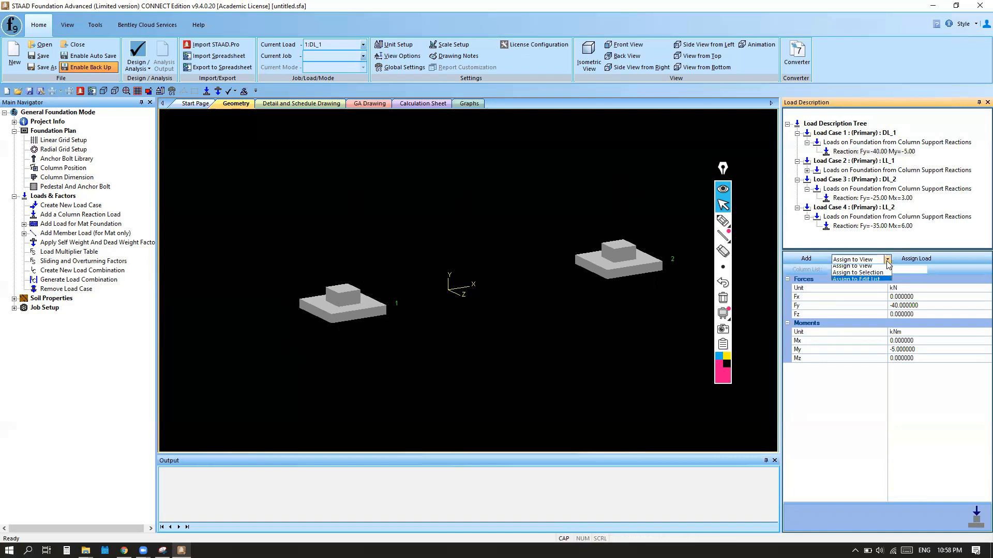
left_click(856, 276)
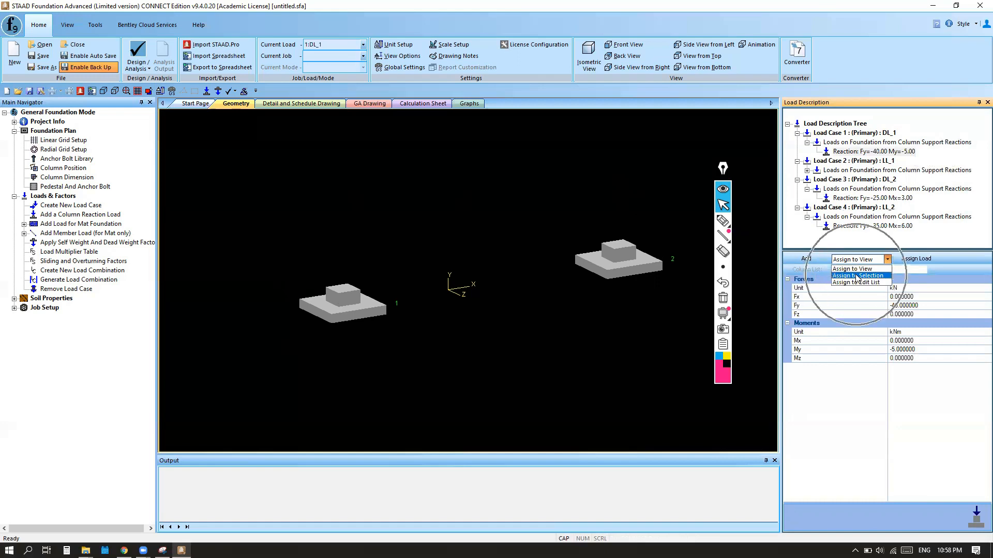
left_click_drag(278, 246, 420, 370)
left_click(352, 311)
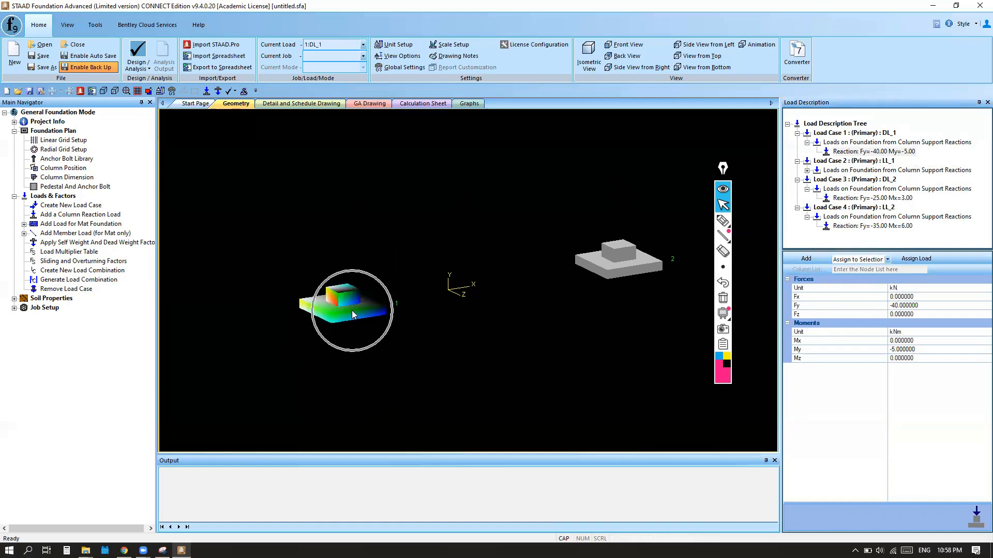
left_click(914, 259)
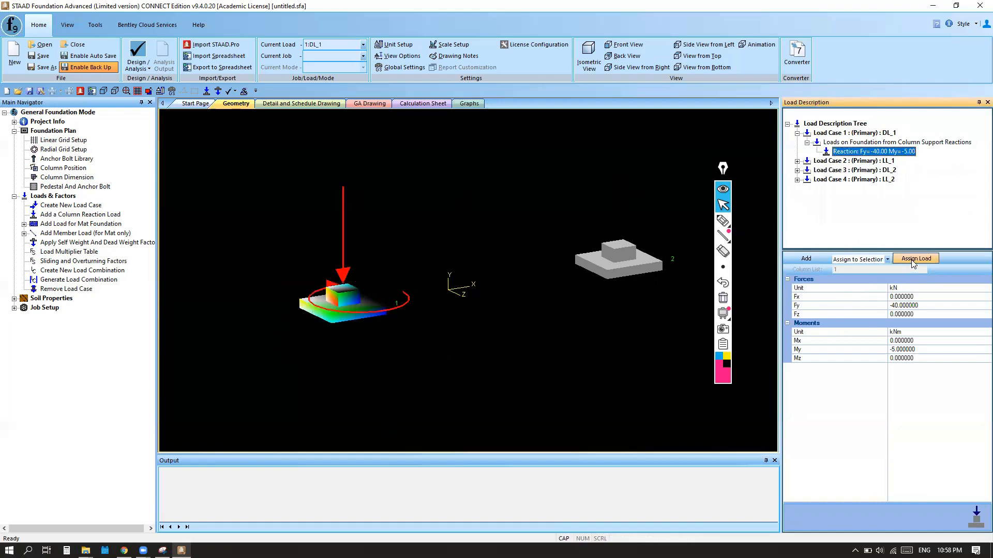
left_click(341, 286)
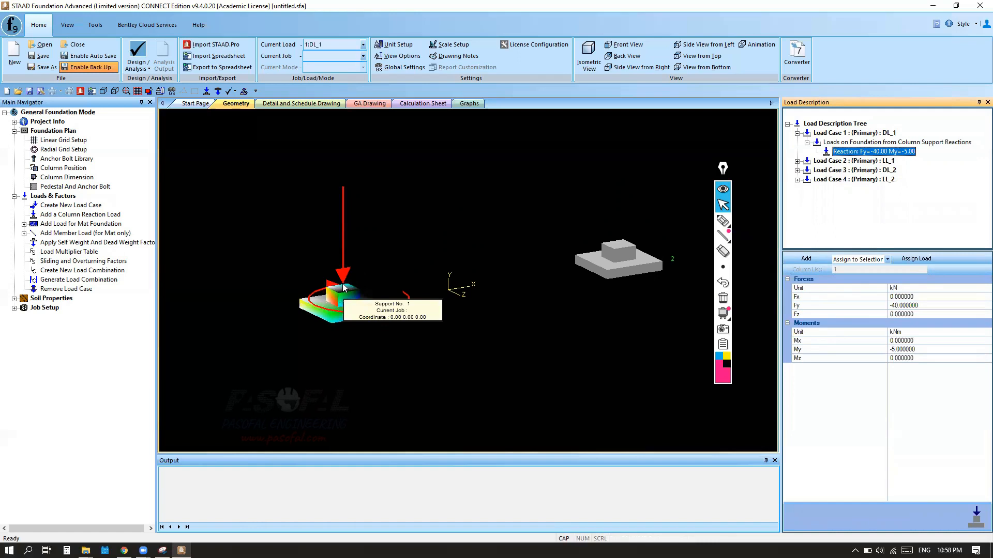
Assign the load case 2 (LL_1) column reaction to the selected column 1.
left_click(798, 161)
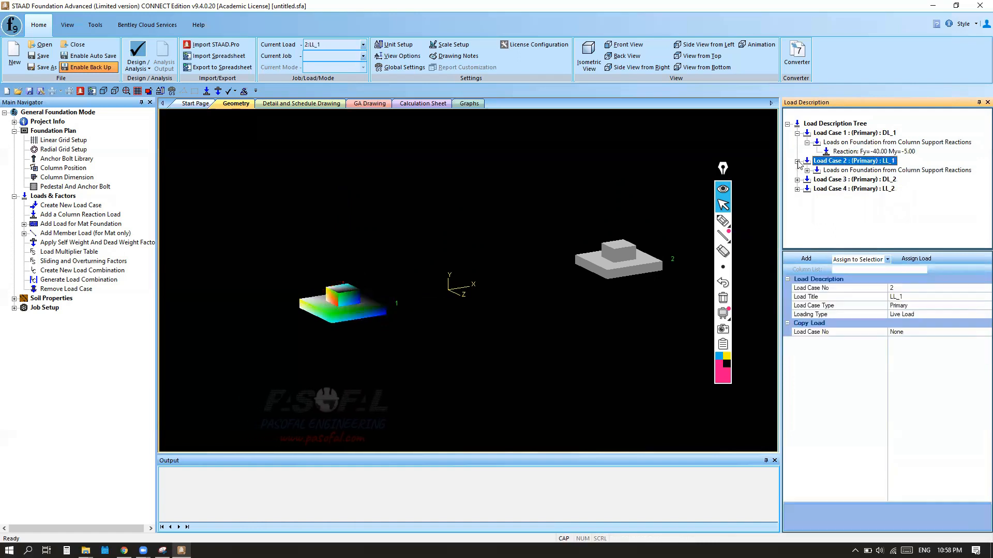
left_click(807, 170)
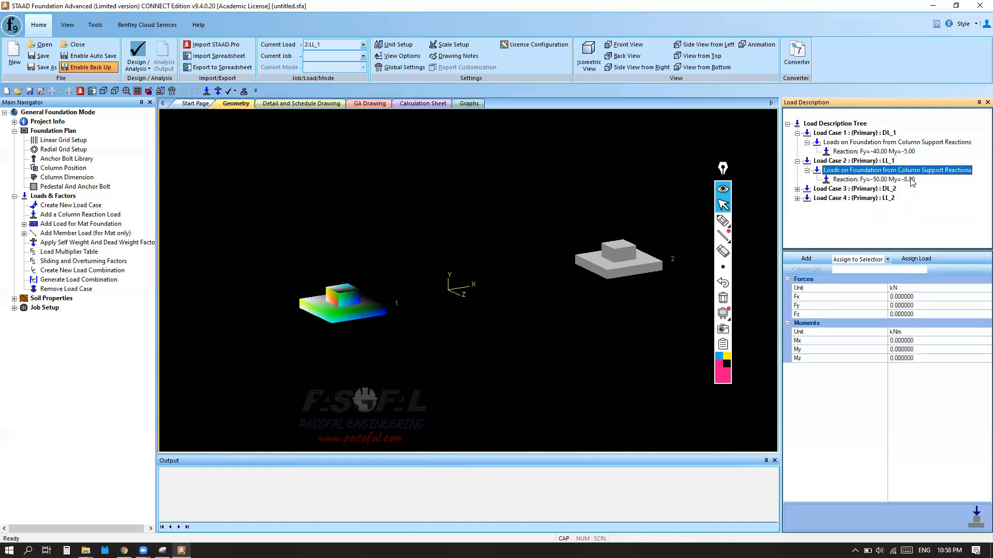
left_click(900, 180)
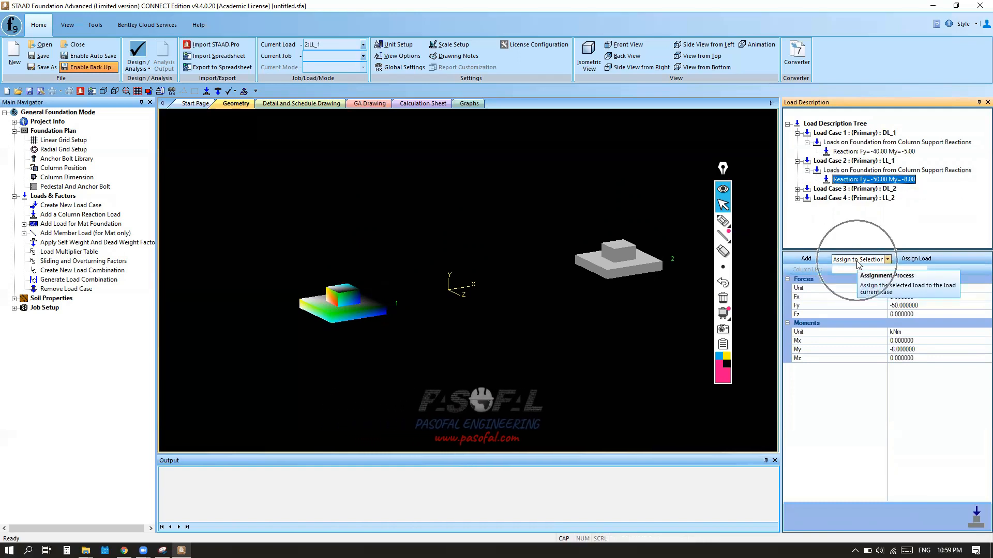
left_click(343, 311)
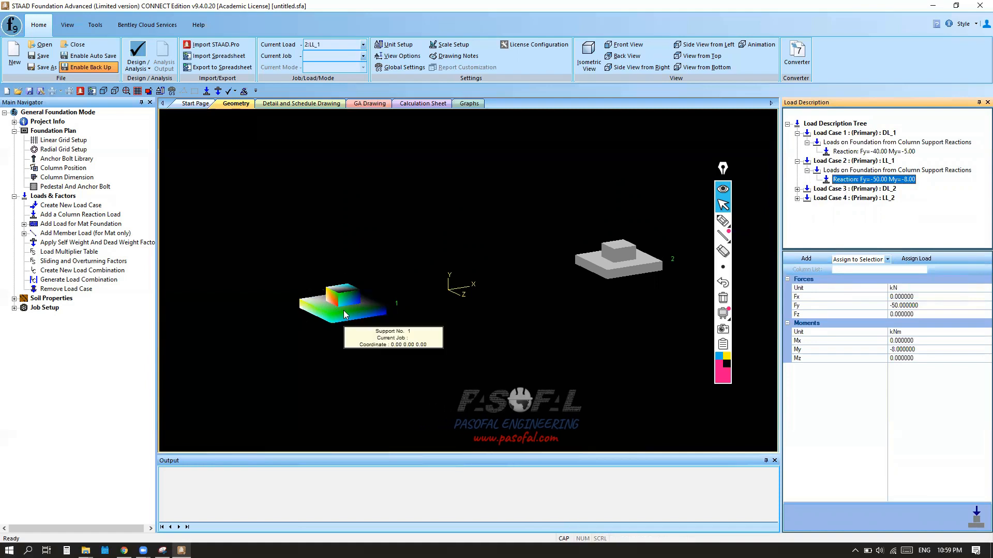
left_click(926, 259)
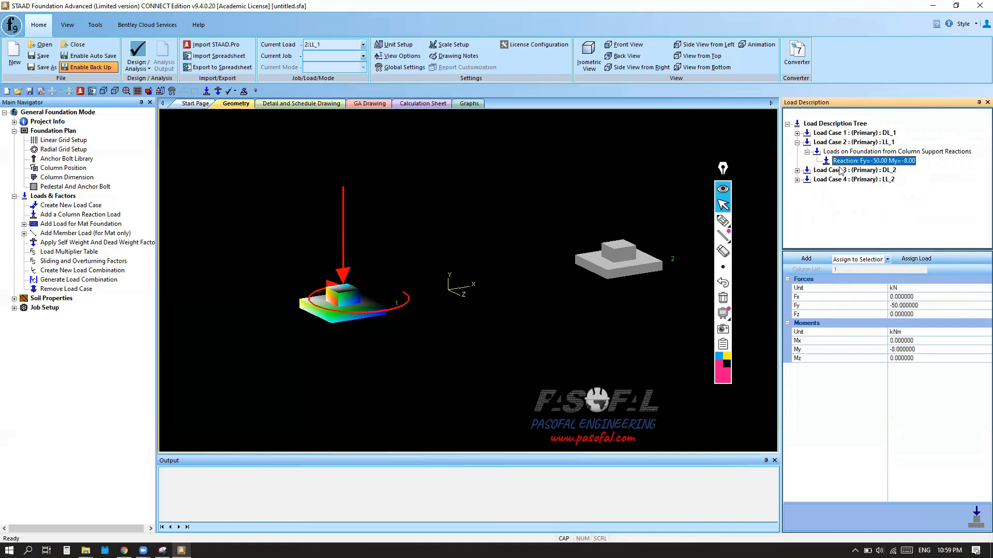
Assign the load case 3 (DL_2) column reaction to column 2 with the Assign to Selection method.
left_click(800, 171)
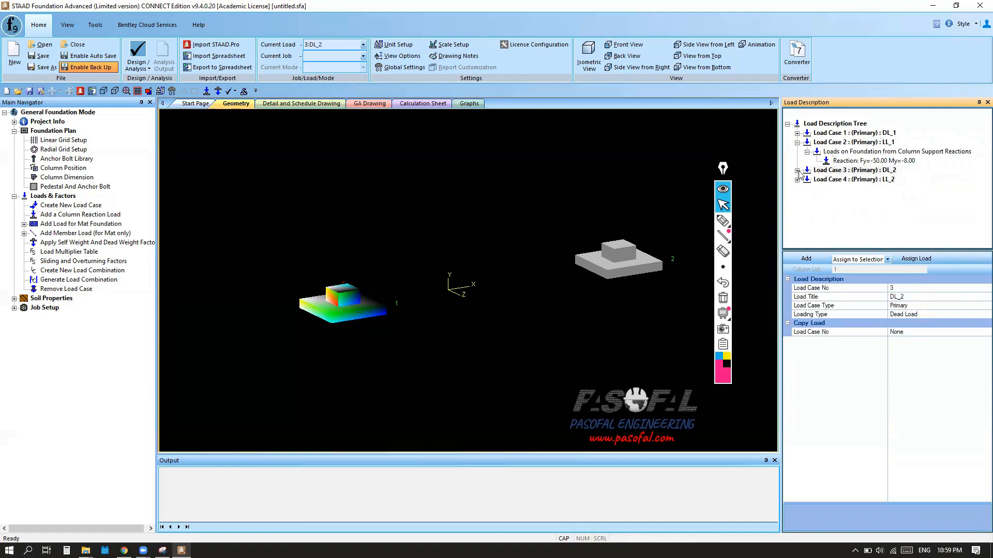
left_click(797, 171)
left_click(810, 181)
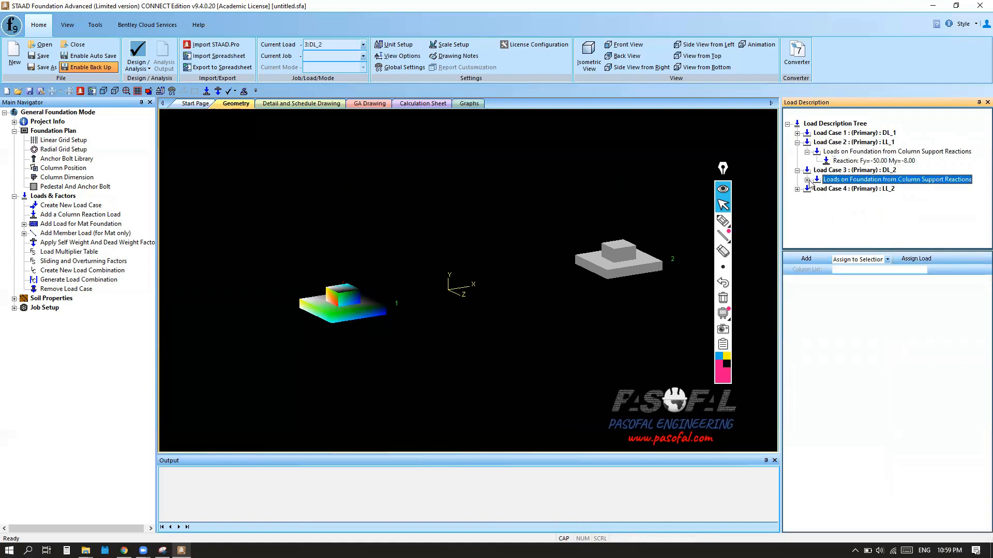
left_click(858, 190)
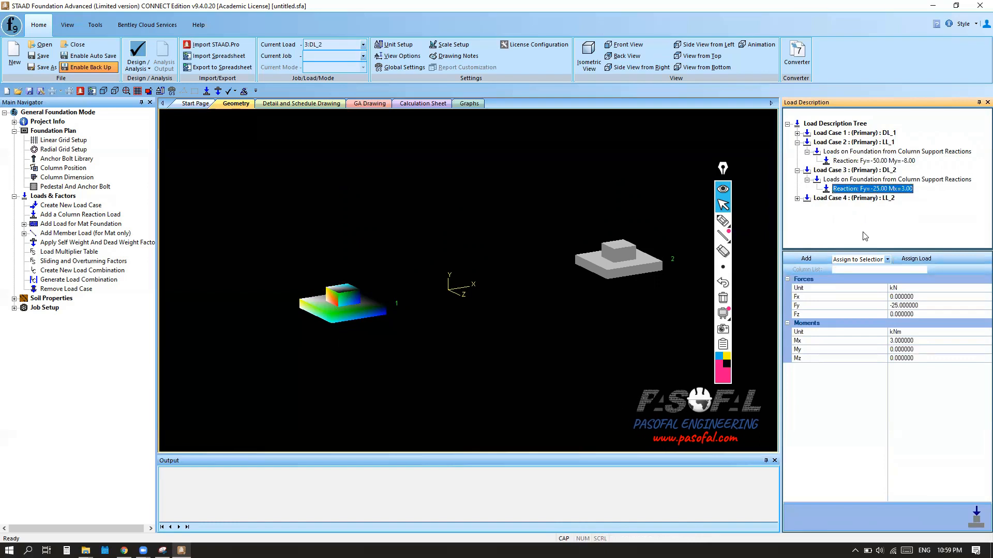
left_click(722, 267)
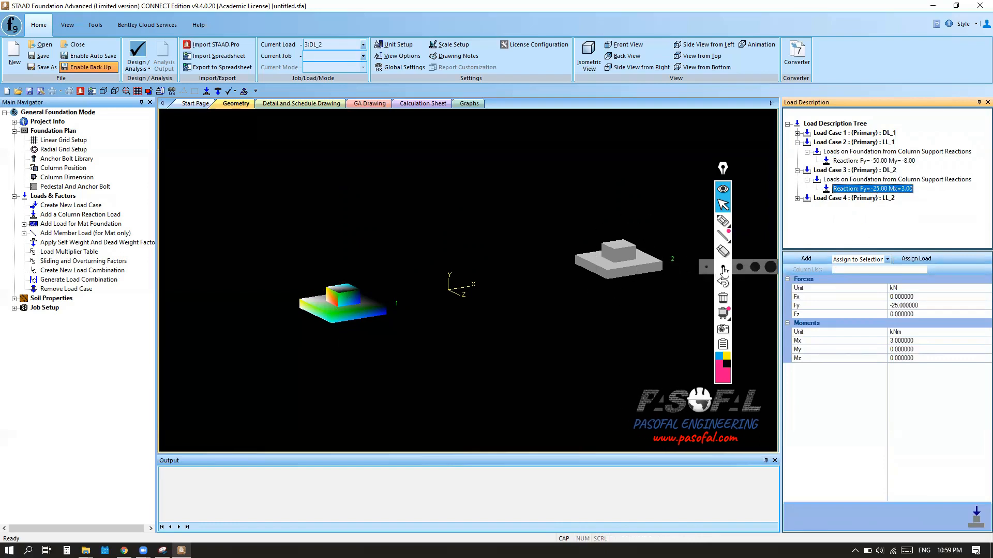
left_click(695, 306)
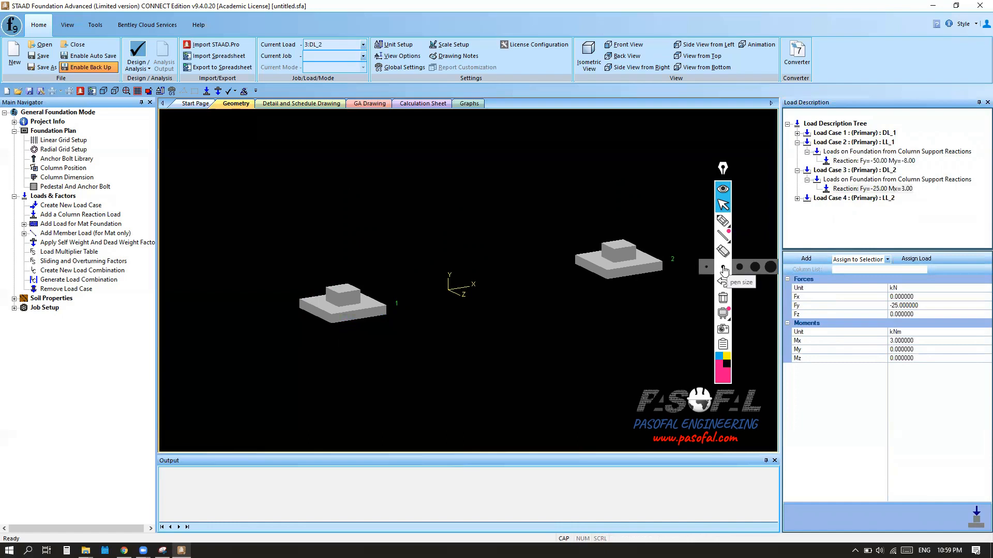
left_click(724, 268)
left_click_drag(551, 200, 682, 297)
key("ctrl")
key("ctrl")
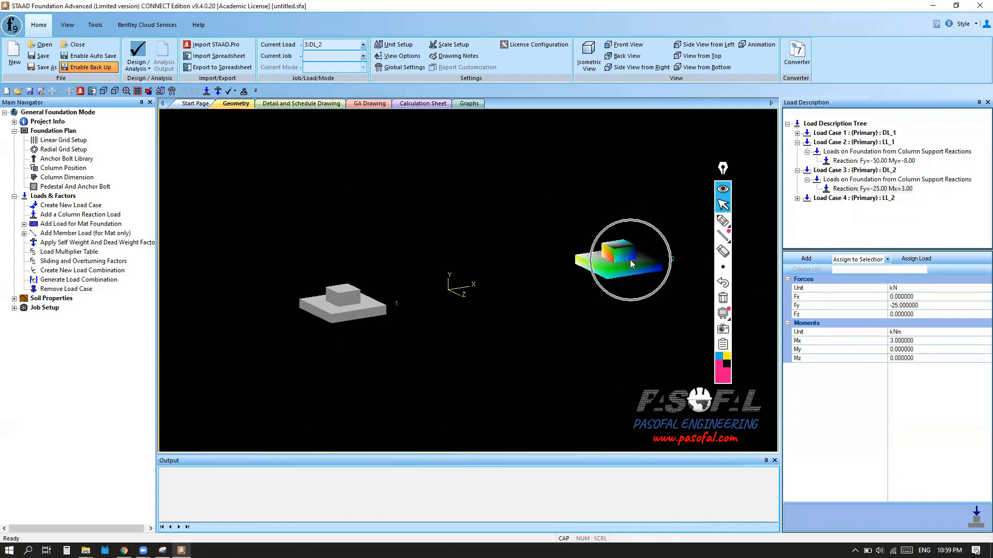
left_click(886, 260)
key("ctrl")
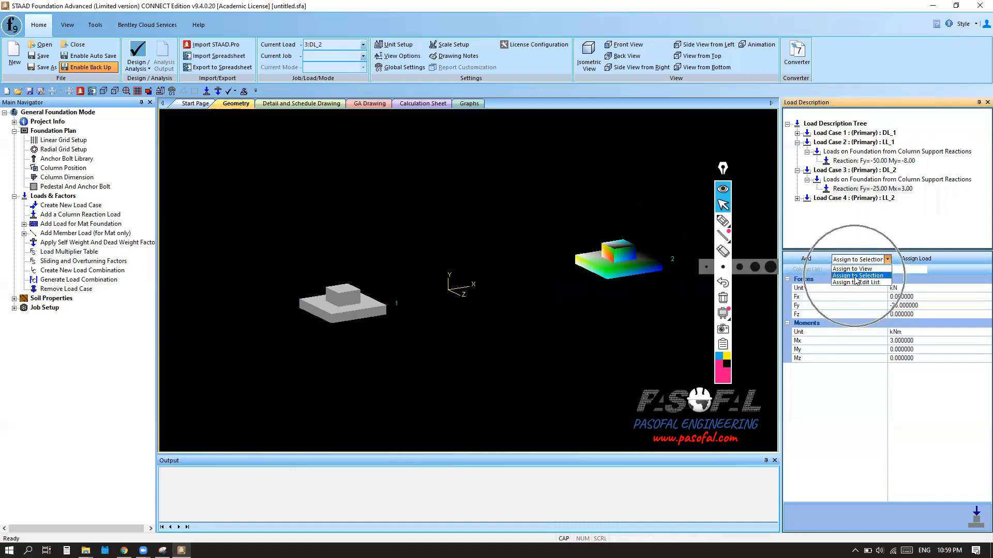
left_click(884, 276)
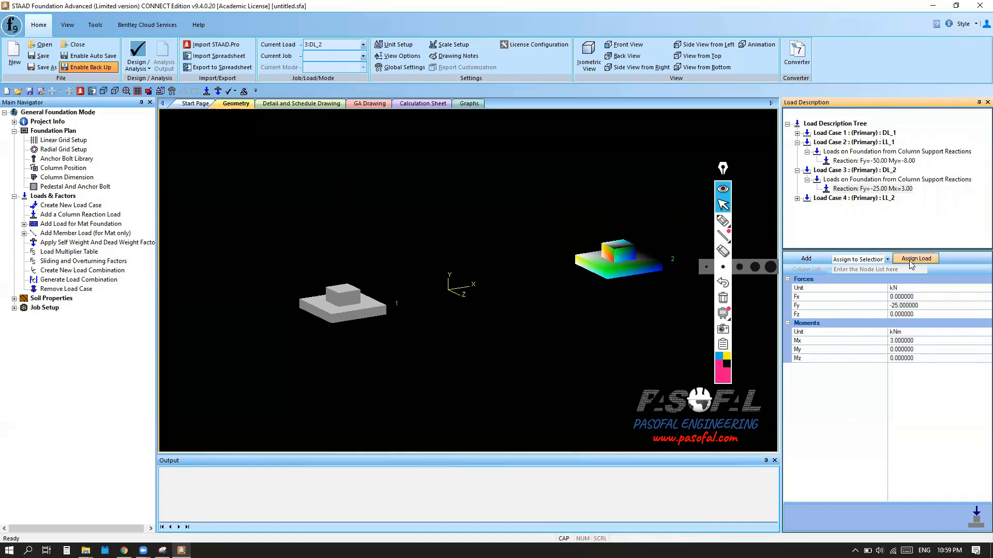
key("ctrl")
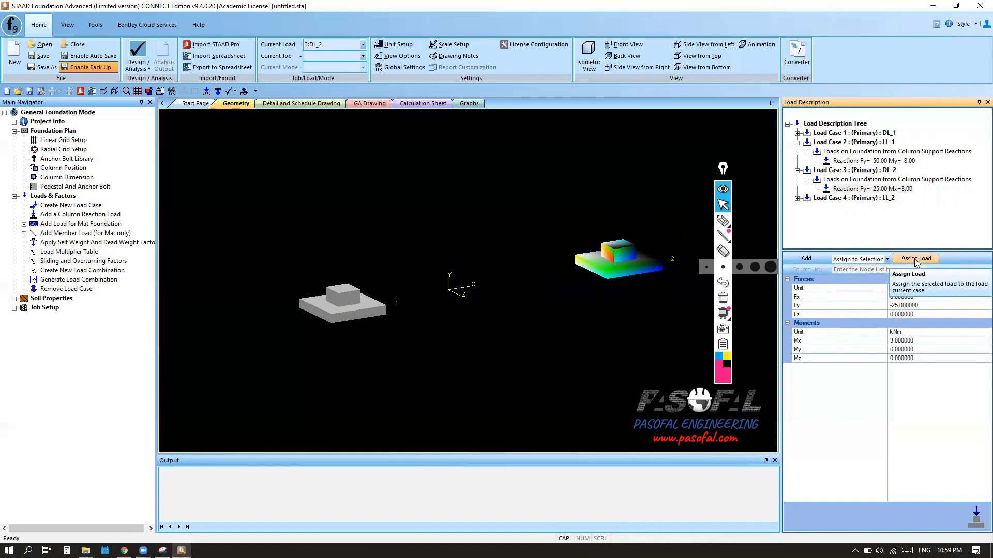
left_click(916, 259)
key("ctrl")
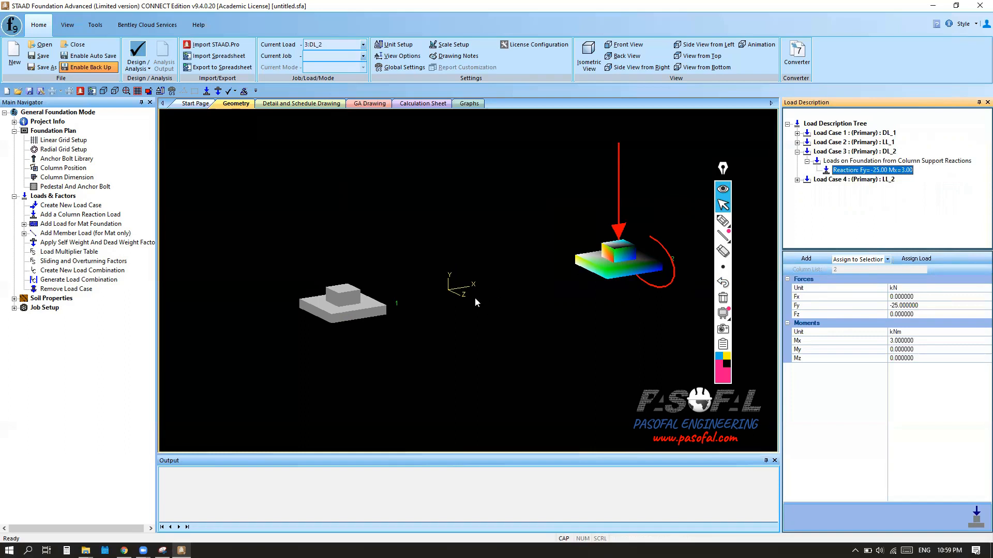
Assign the load case 4 (LL_2) column reaction to column 2 with the Assign to Selection method.
left_click(798, 181)
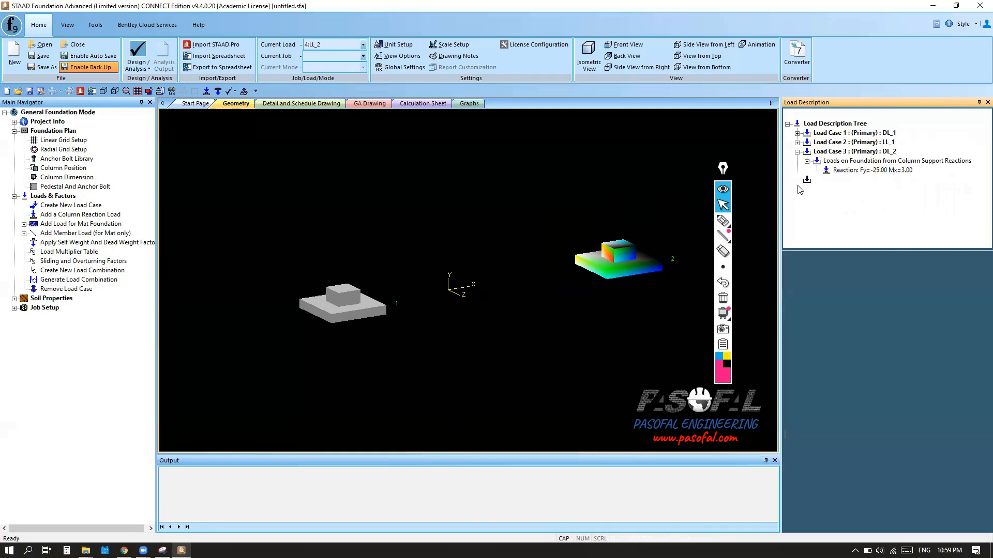
left_click(816, 190)
double_click(816, 190)
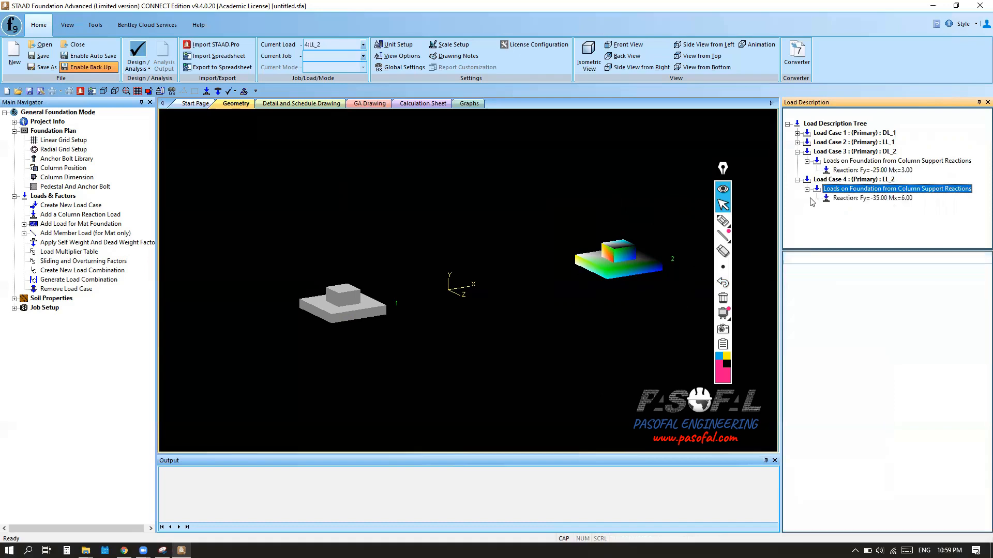
left_click(872, 198)
key("ctrl")
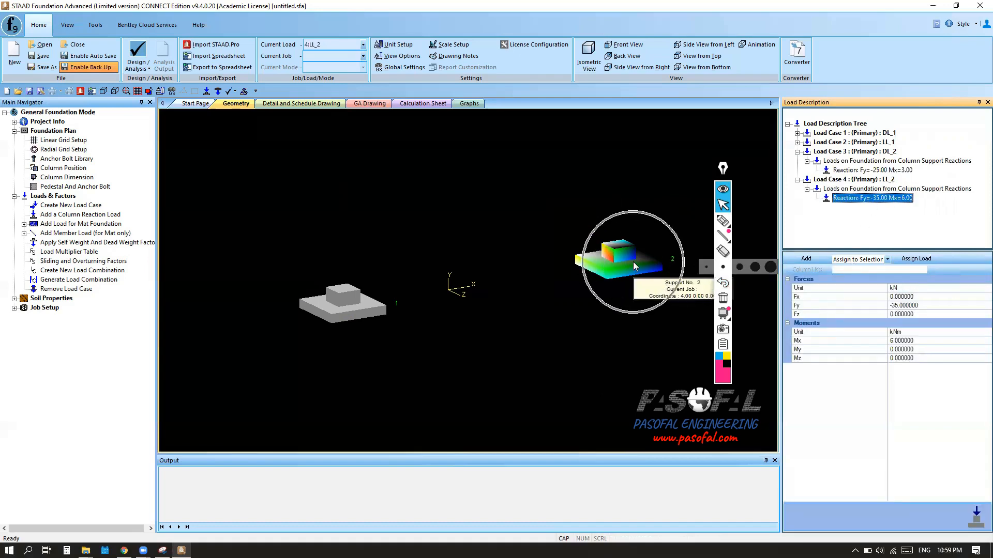
left_click(873, 264)
key("ctrl")
left_click(872, 276)
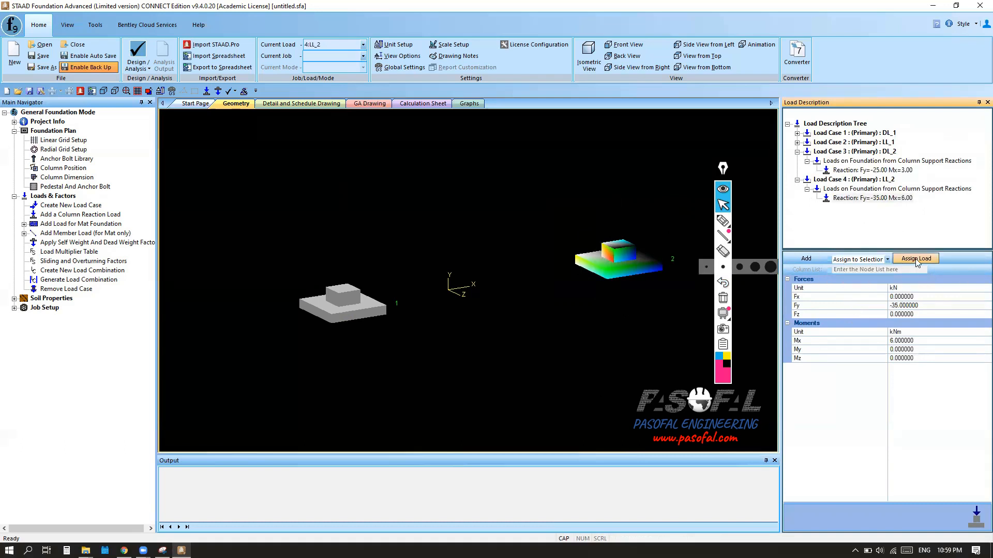
key("ctrl")
left_click(917, 258)
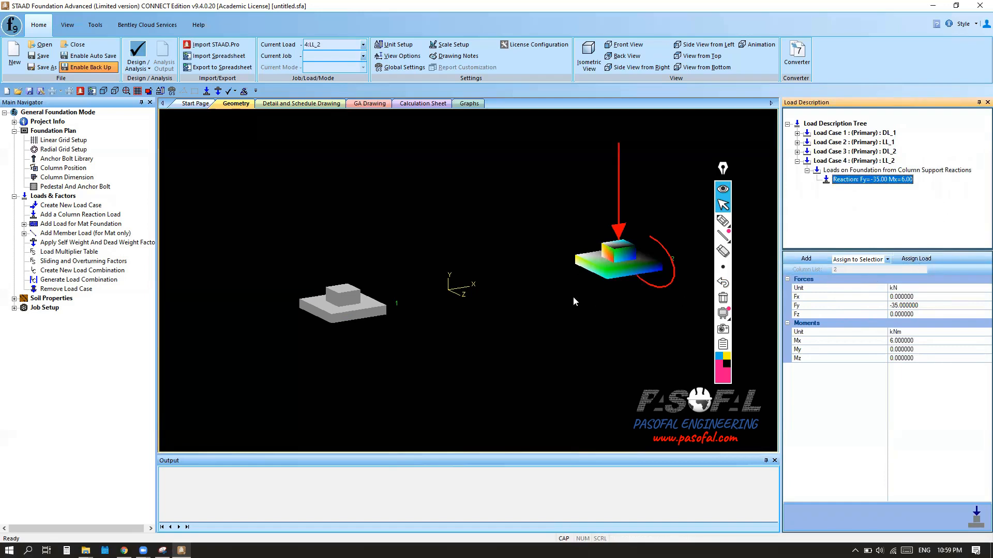
Collapse load case 4 in the load description tree and examine the force and moment arrows displayed on column 2.
scroll(503, 308, "down", 3)
scroll(540, 304, "up", 4)
scroll(480, 300, "down", 3)
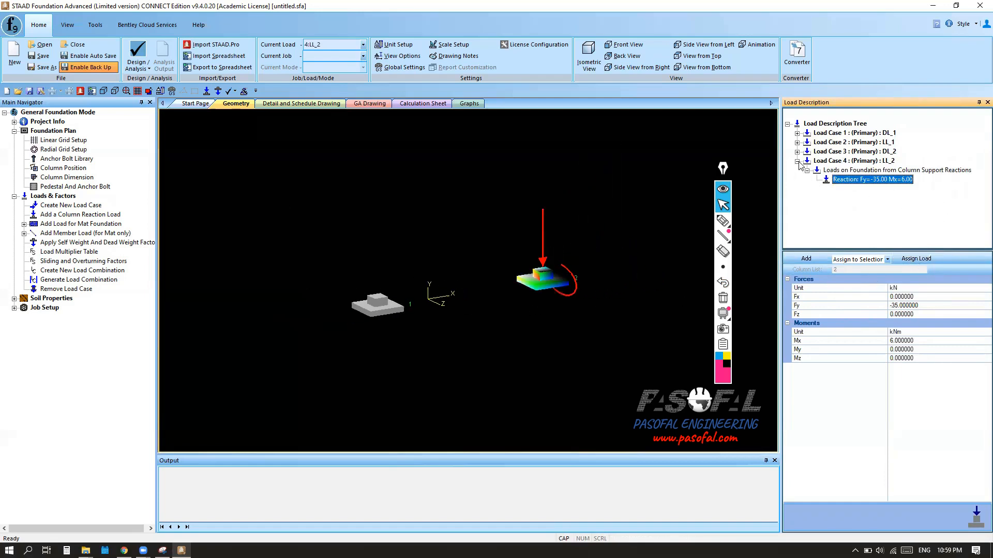
left_click(730, 189)
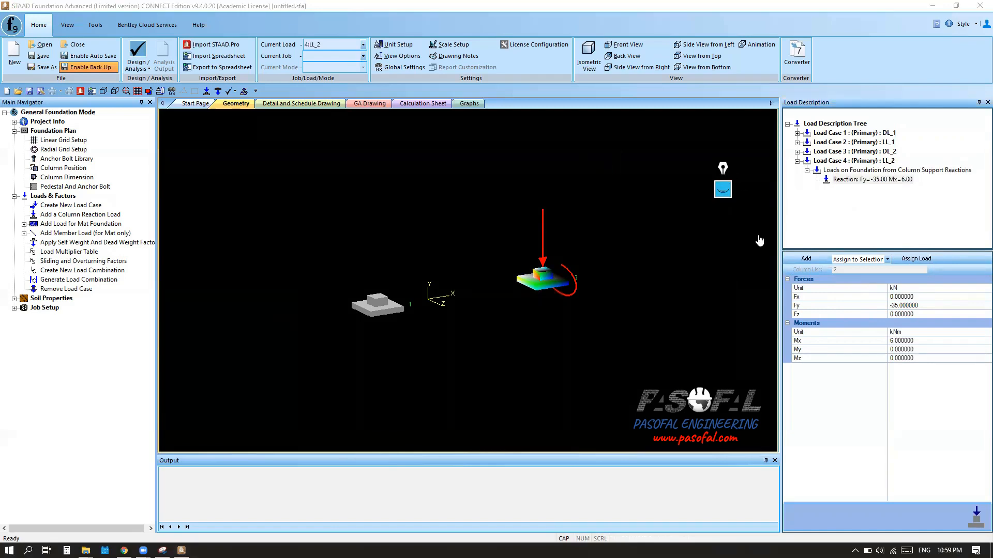
left_click(797, 162)
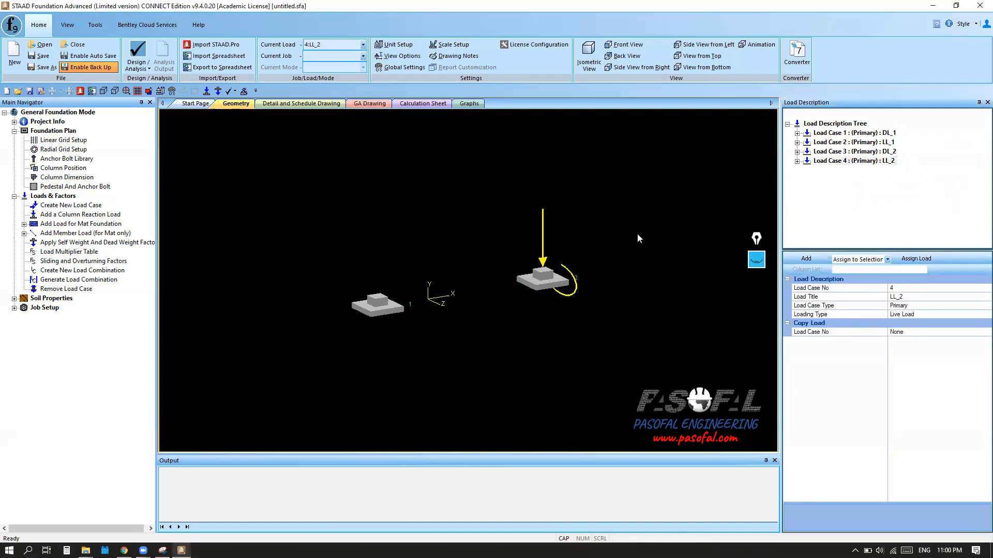
scroll(569, 269, "up", 3)
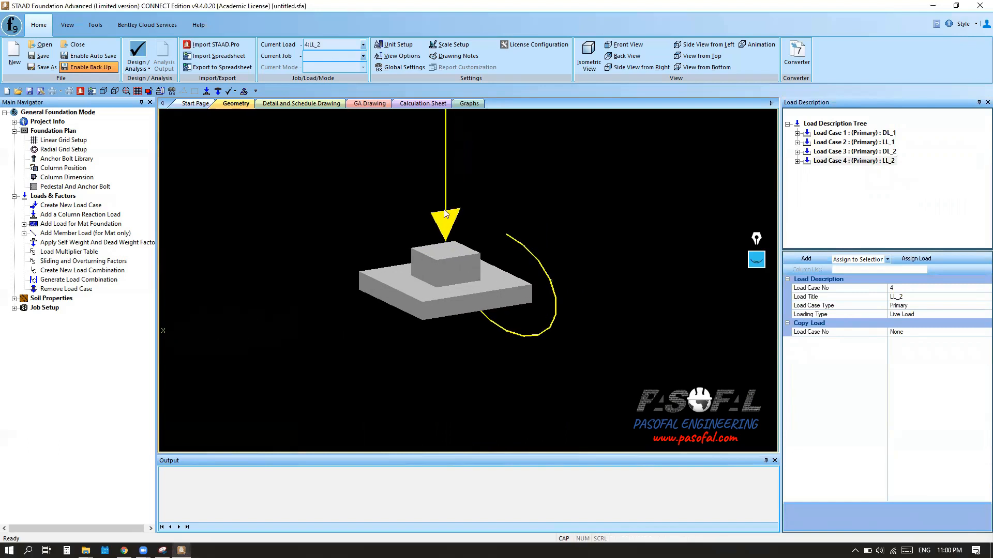
scroll(592, 274, "down", 3)
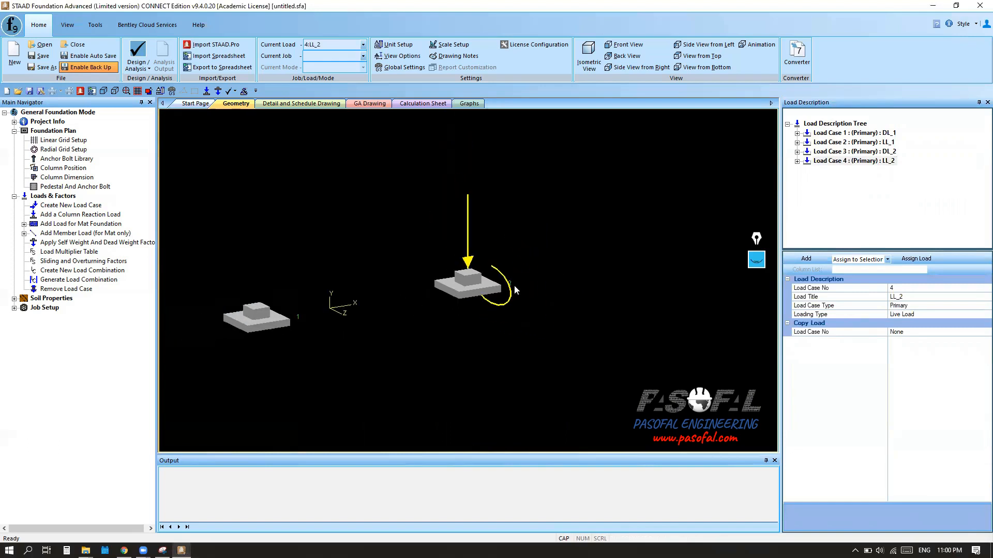
scroll(487, 280, "up", 2)
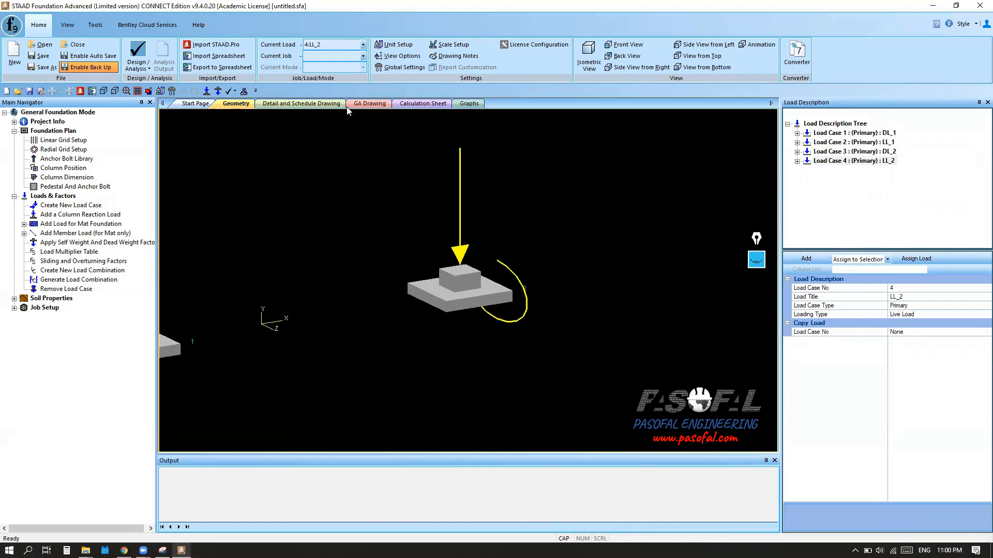
Open the scale setup and set the Point Load loading scale to 85.
left_click(42, 25)
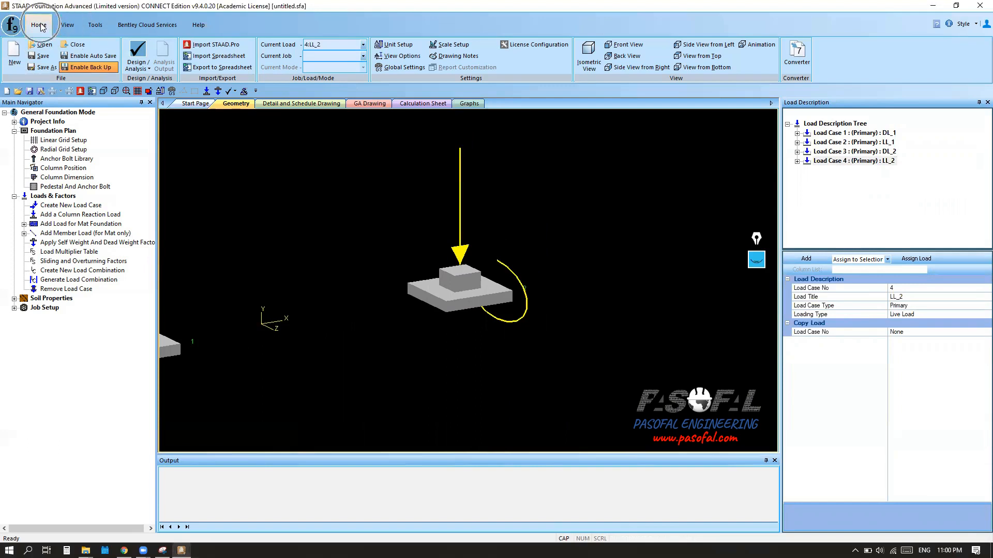
left_click(448, 48)
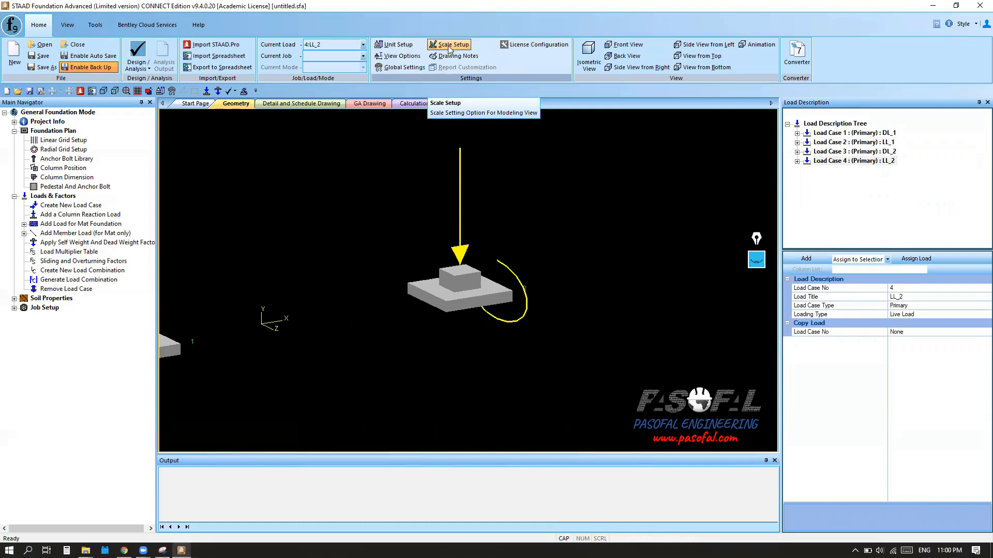
left_click(846, 192)
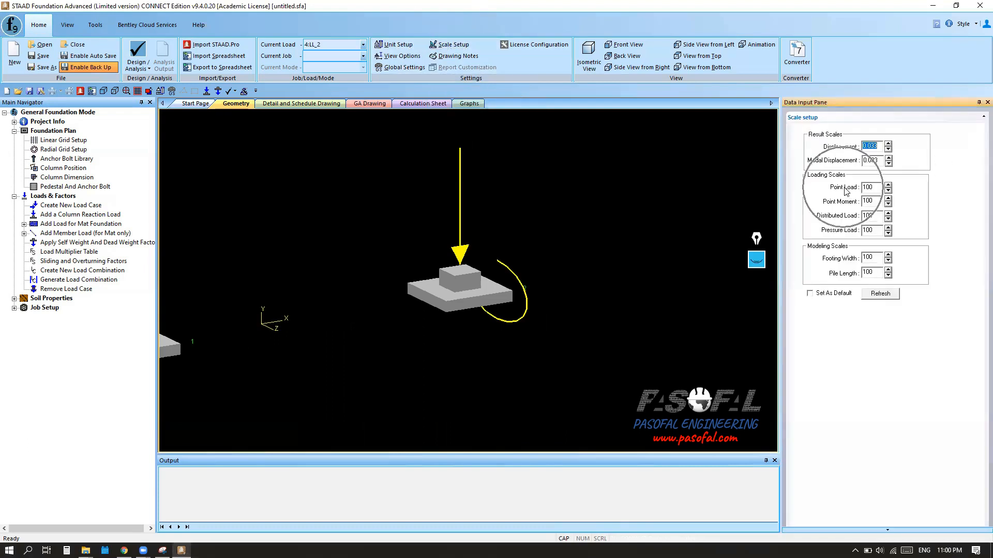
left_click(888, 191)
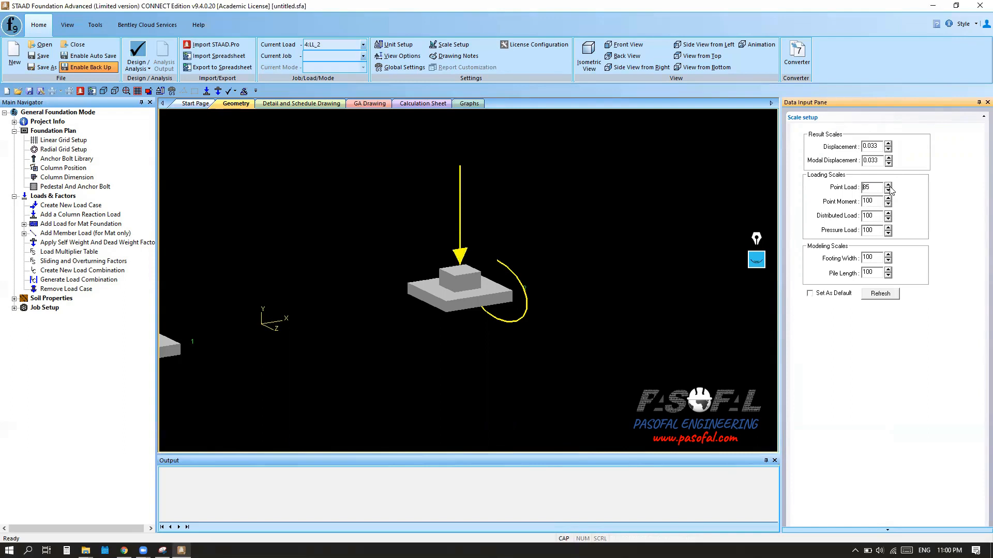
scroll(643, 260, "down", 2)
scroll(546, 287, "up", 3)
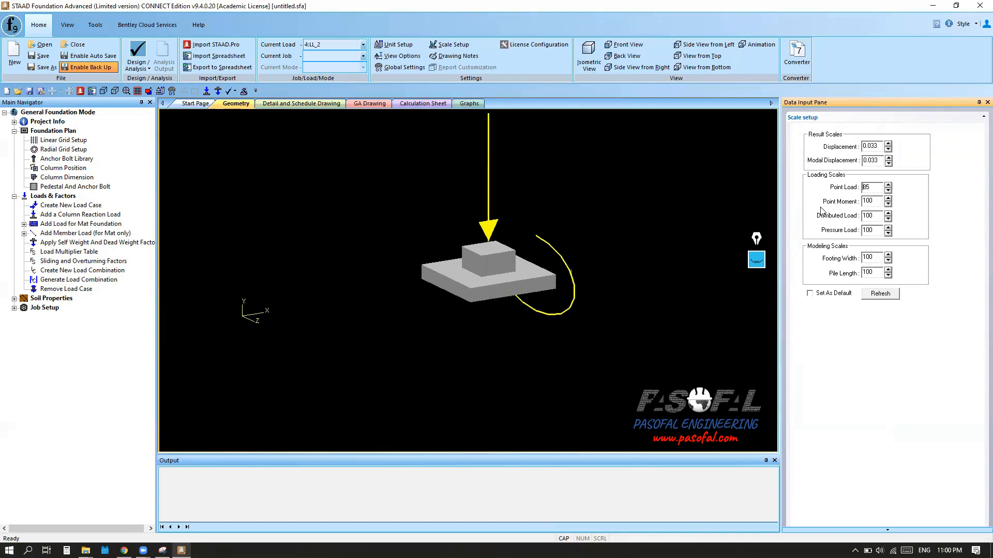
key("ctrl")
key("ctrl")
key("ctrl")
Try a Point Moment scale of 50 and restore both the Point Moment and Point Load scales to 100.
left_click(889, 205)
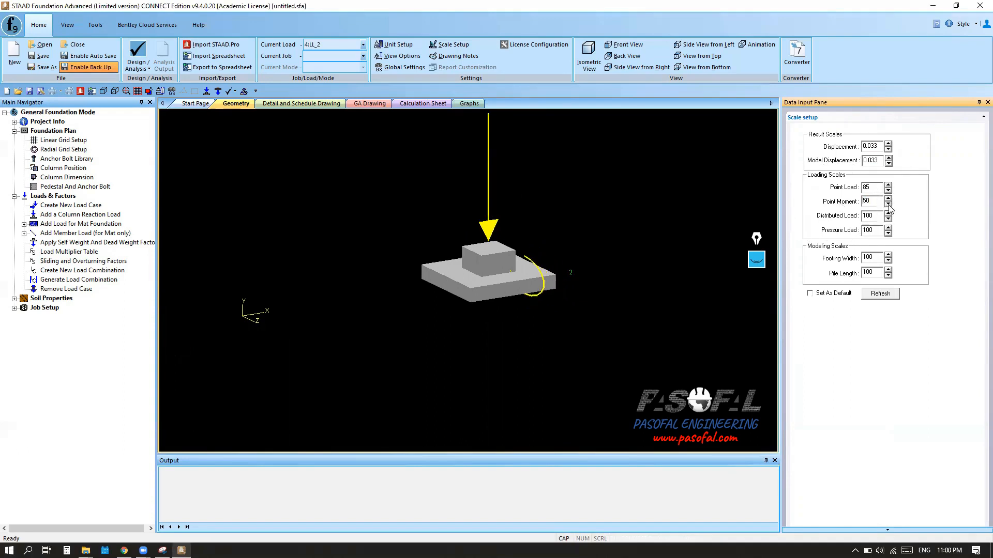
left_click(888, 200)
left_click(888, 199)
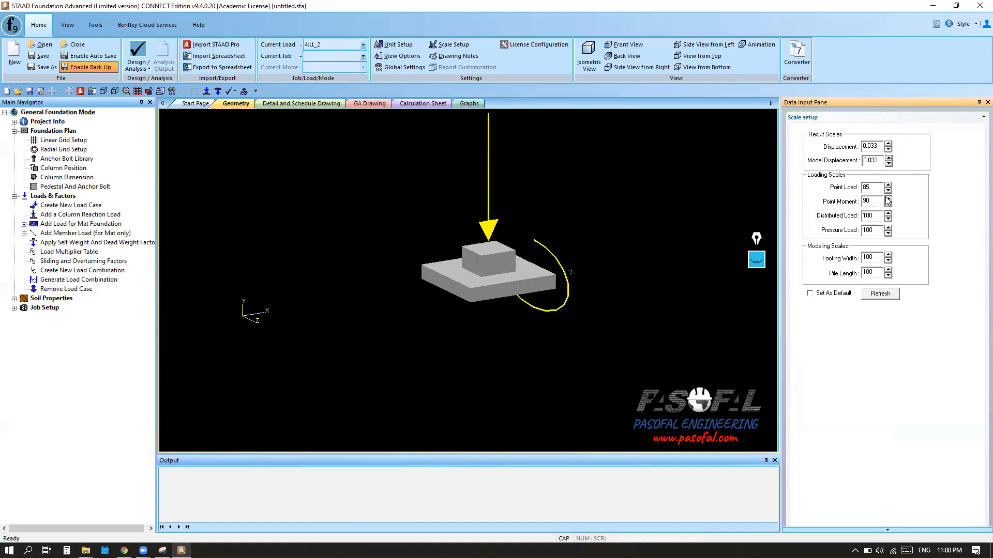
left_click(888, 185)
left_click(888, 186)
left_click(888, 185)
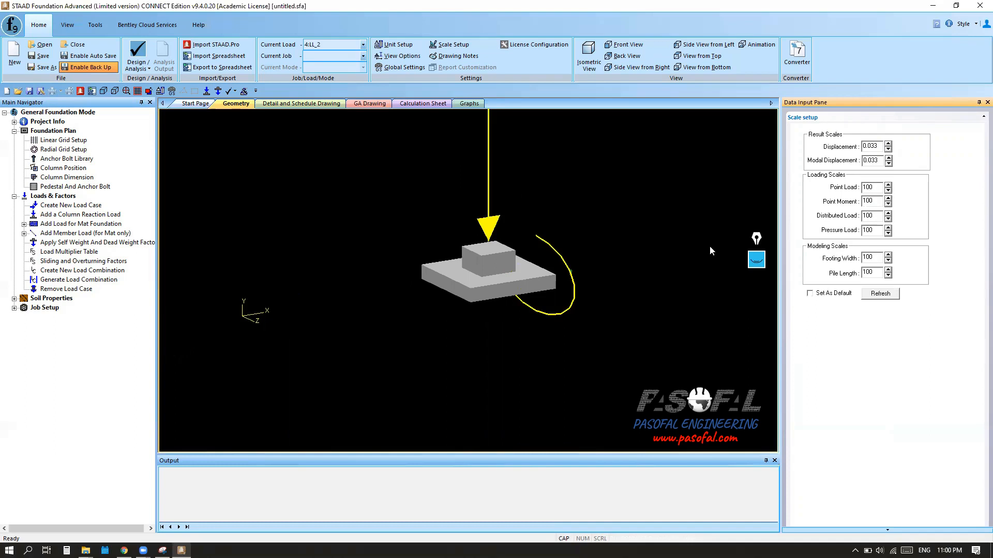
scroll(565, 265, "down", 5)
scroll(567, 260, "up", 2)
scroll(567, 263, "down", 2)
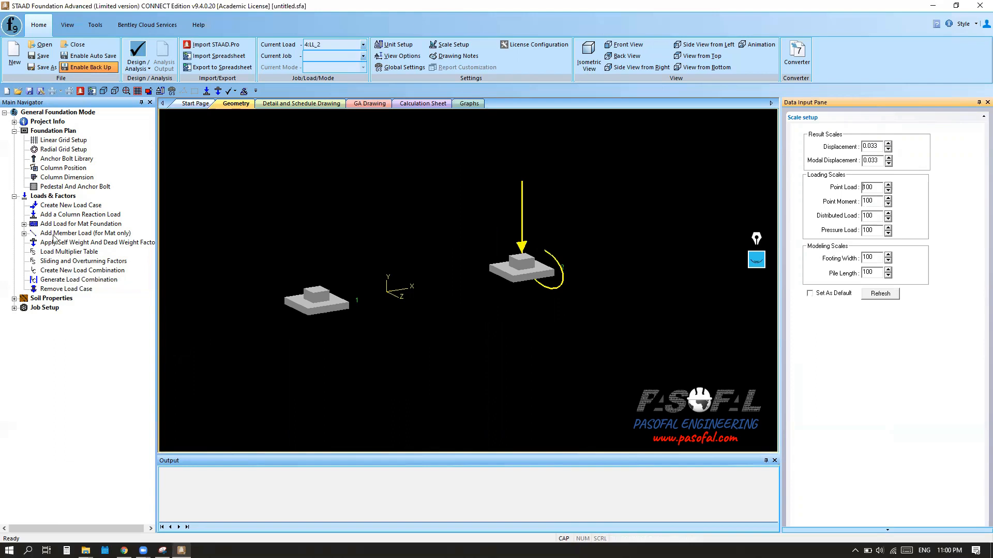
Open the load combination generator and choose the User Defined combination table.
left_click(75, 271)
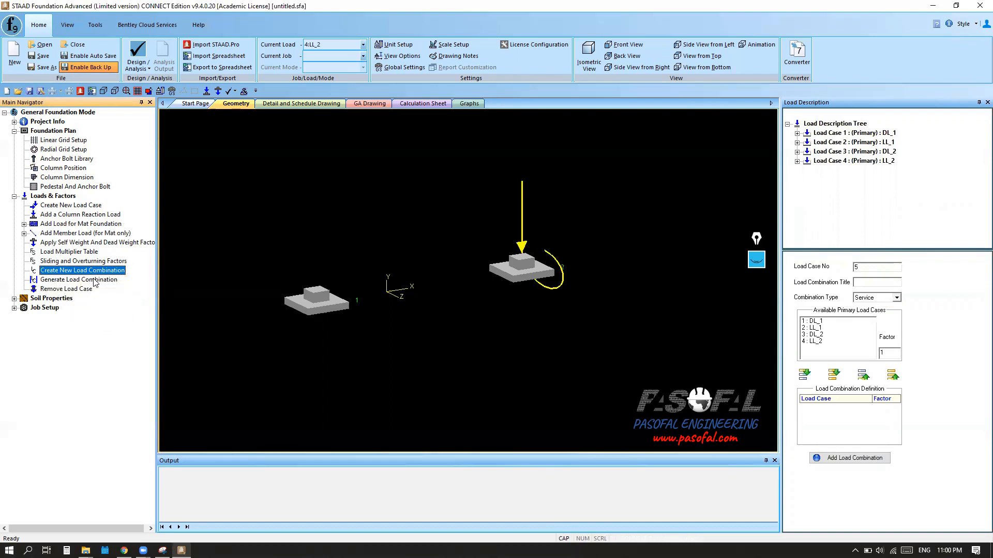
double_click(95, 281)
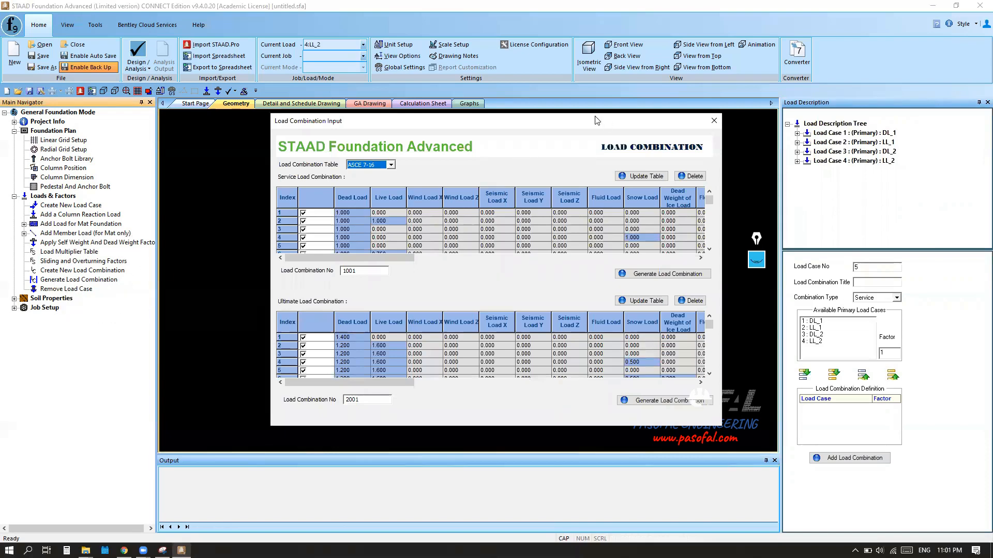
left_click_drag(595, 121, 536, 132)
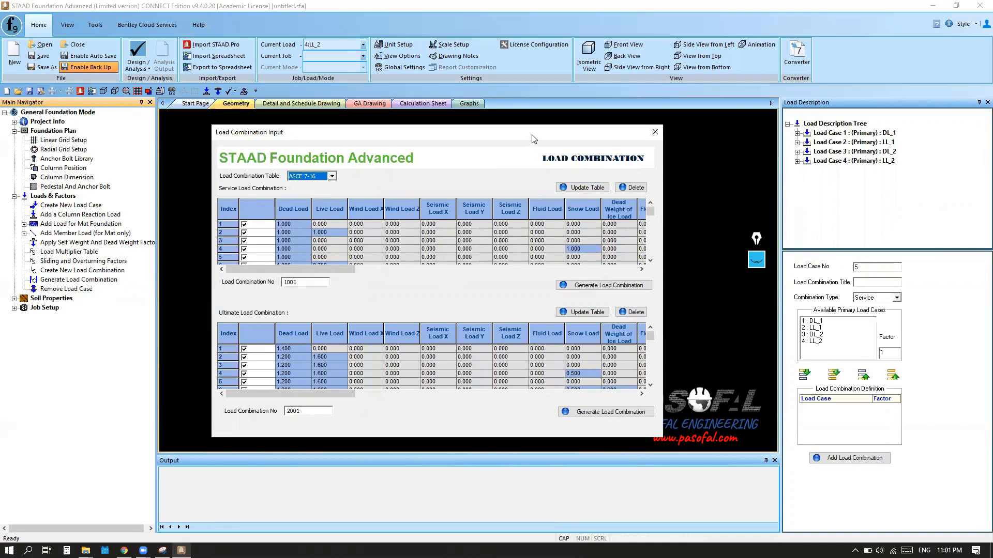
left_click_drag(577, 132, 620, 127)
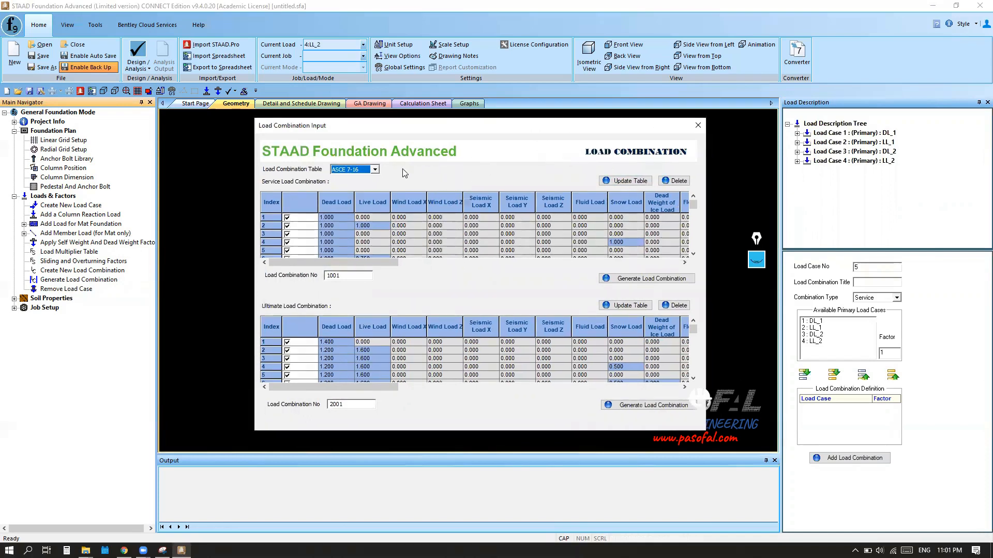
left_click(375, 169)
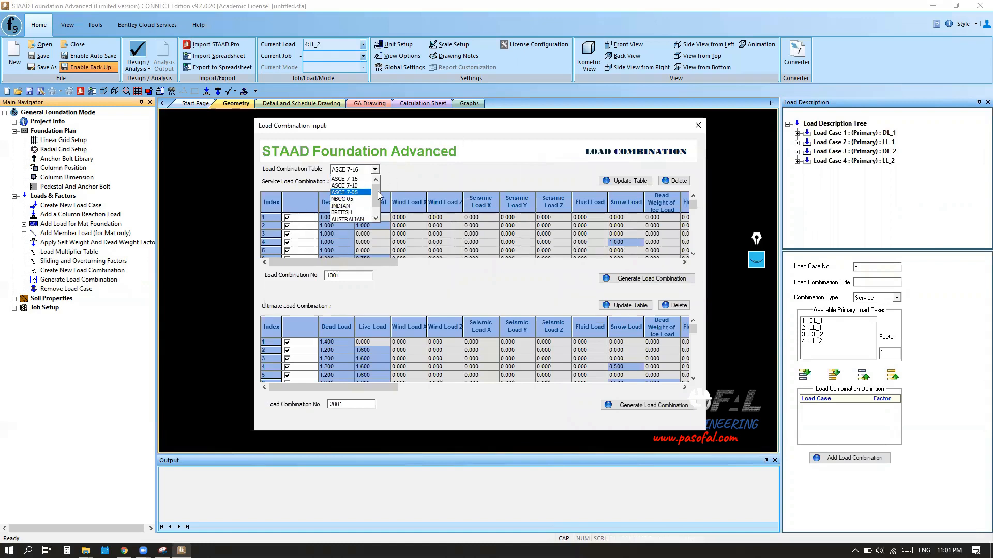
left_click_drag(378, 192, 378, 204)
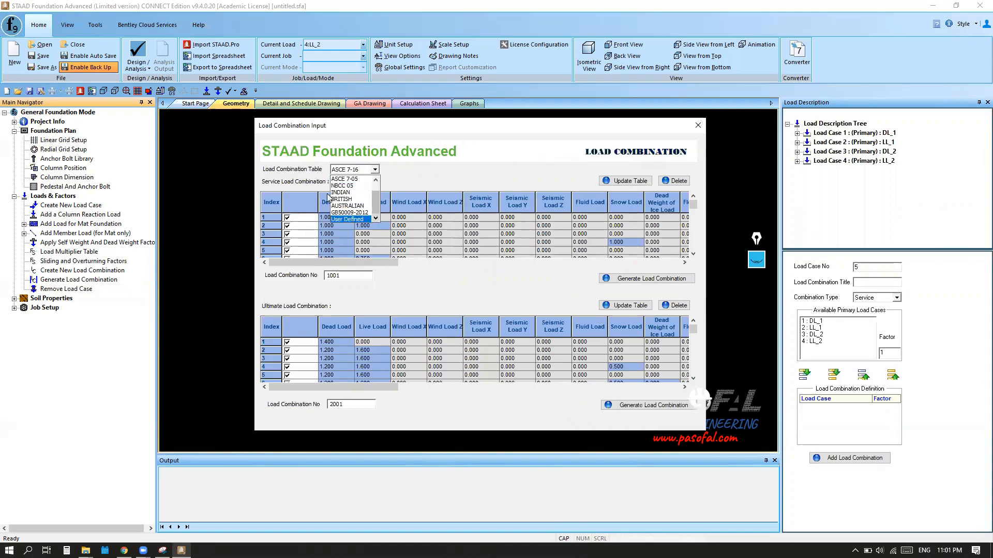
left_click(356, 220)
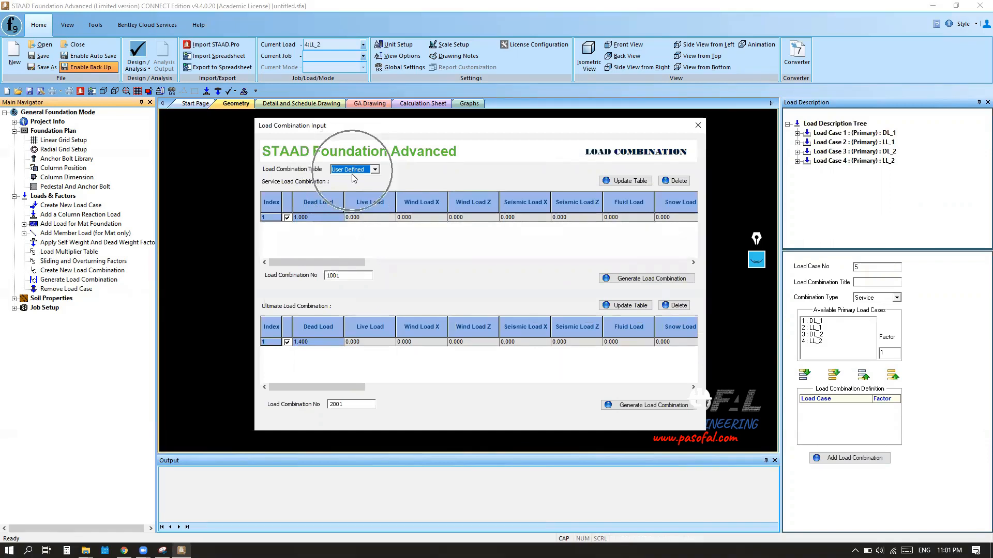
Set the service combination's Live Load factor to 1, try to generate the combination, and close the generator.
left_click(368, 217)
left_click(368, 219)
left_click_drag(368, 218, 323, 216)
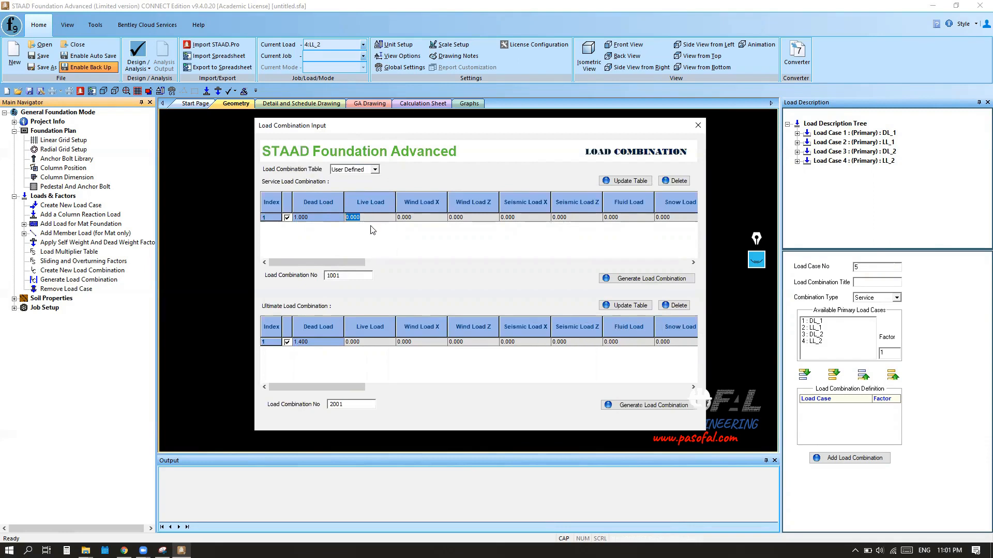
type("1")
key("Return")
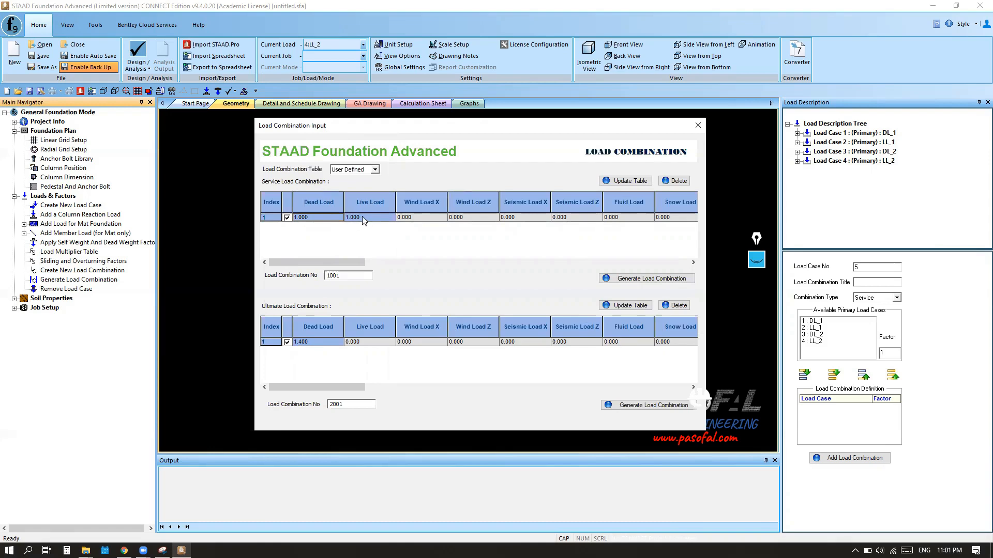
left_click(363, 218)
left_click(633, 286)
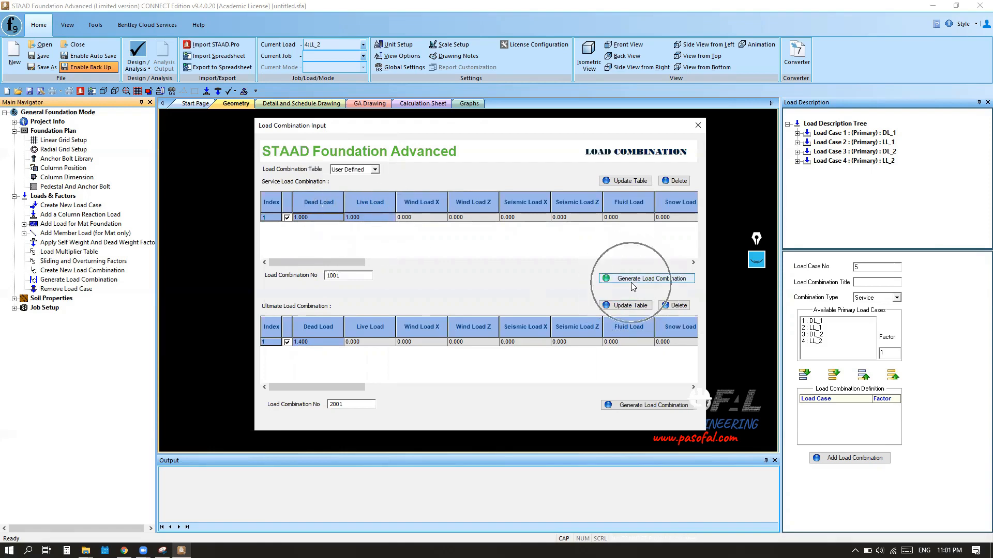
left_click(633, 286)
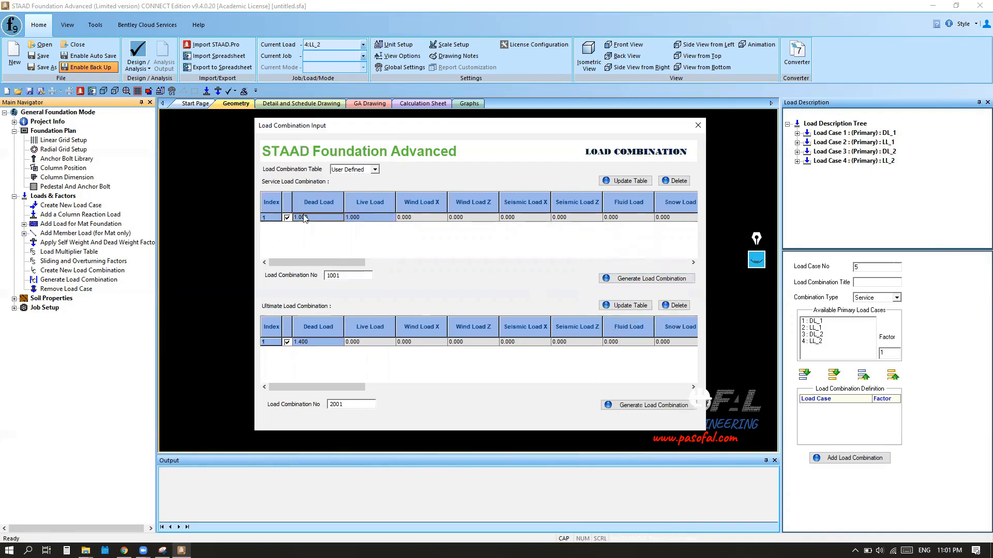
left_click(698, 125)
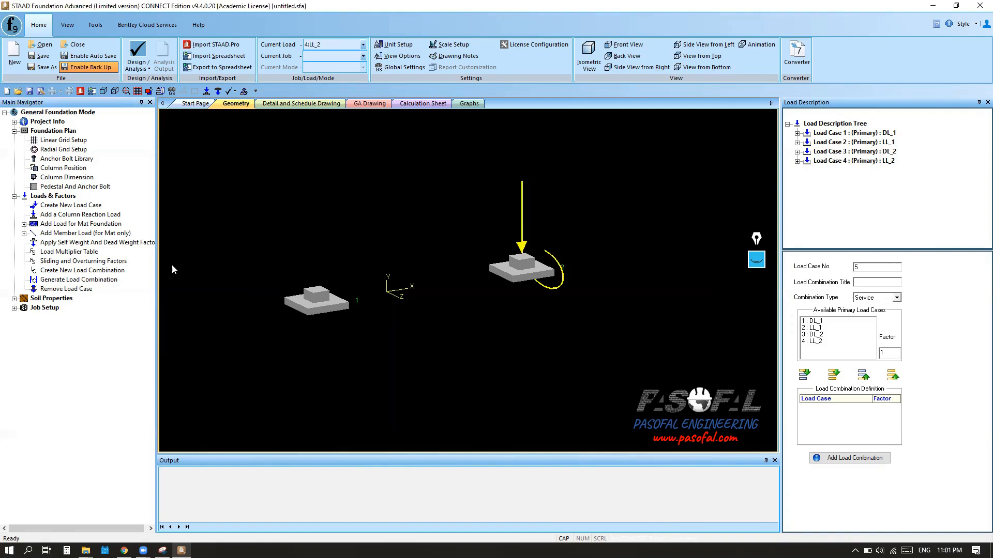
Start a new load combination 5 and include all four primary load cases with a factor of 1.
left_click(67, 274)
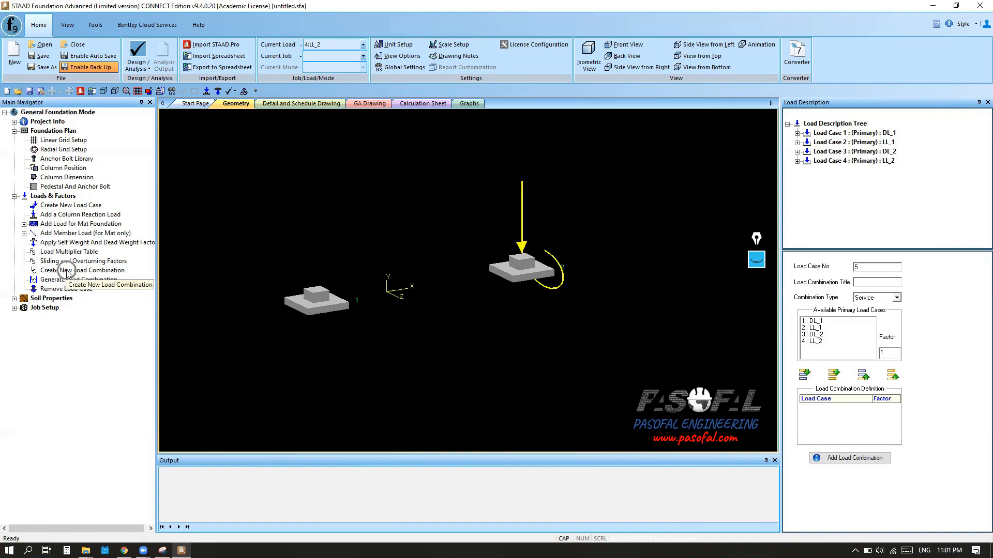
key("ctrl")
key("ctrl")
left_click(66, 271)
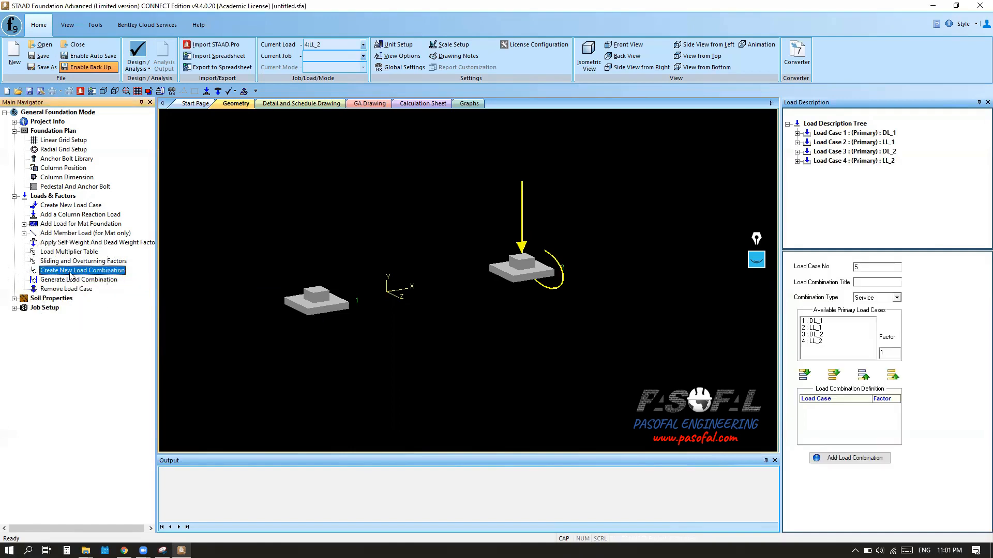
key("ctrl")
key("ctrl")
left_click_drag(817, 321, 821, 345)
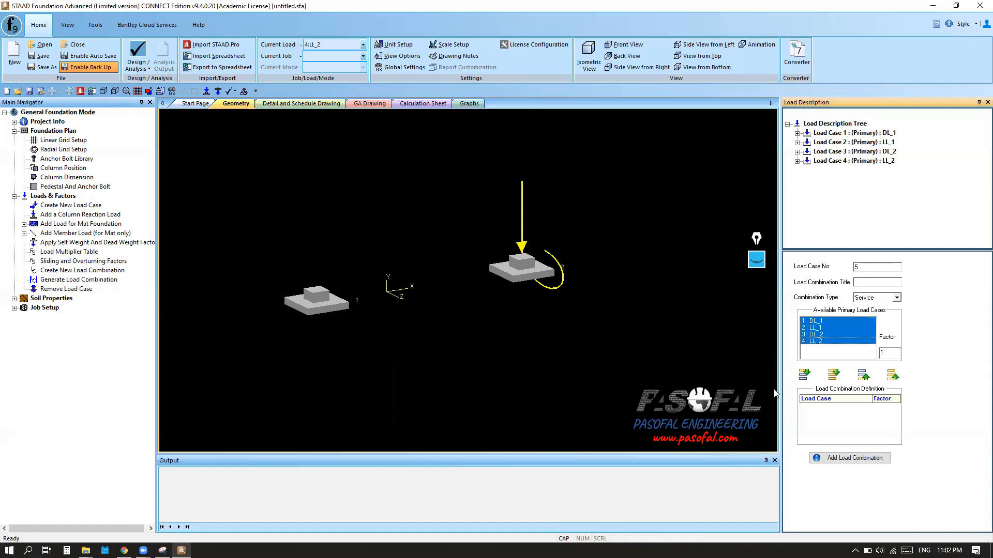
key("ctrl")
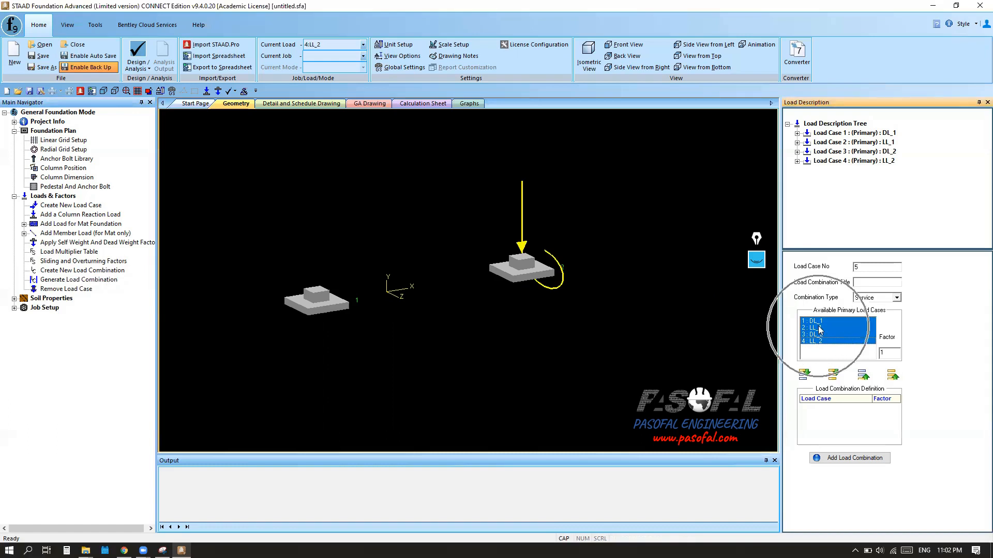
left_click(834, 376)
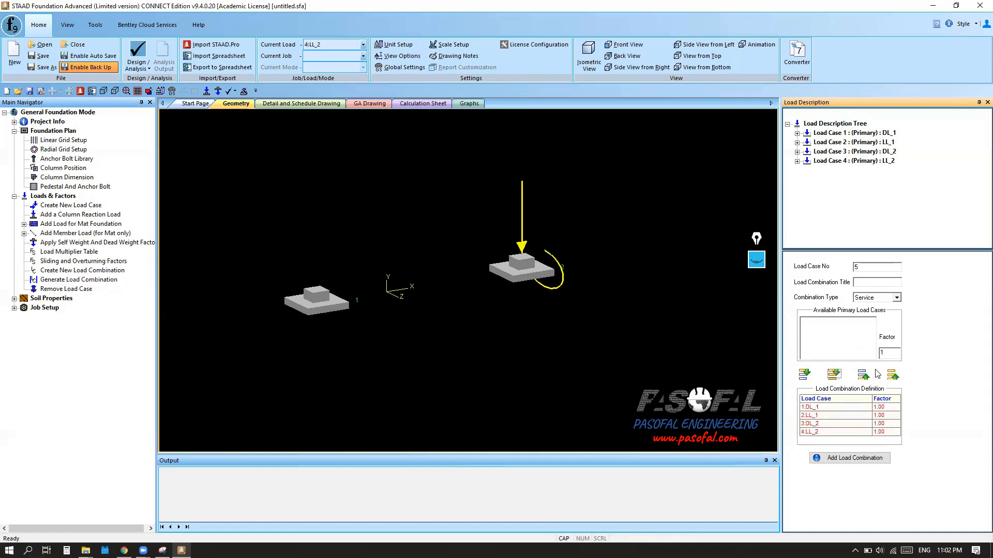
Try the Service and Ultimate combination types and go through the factor cells of the four load cases.
left_click(897, 299)
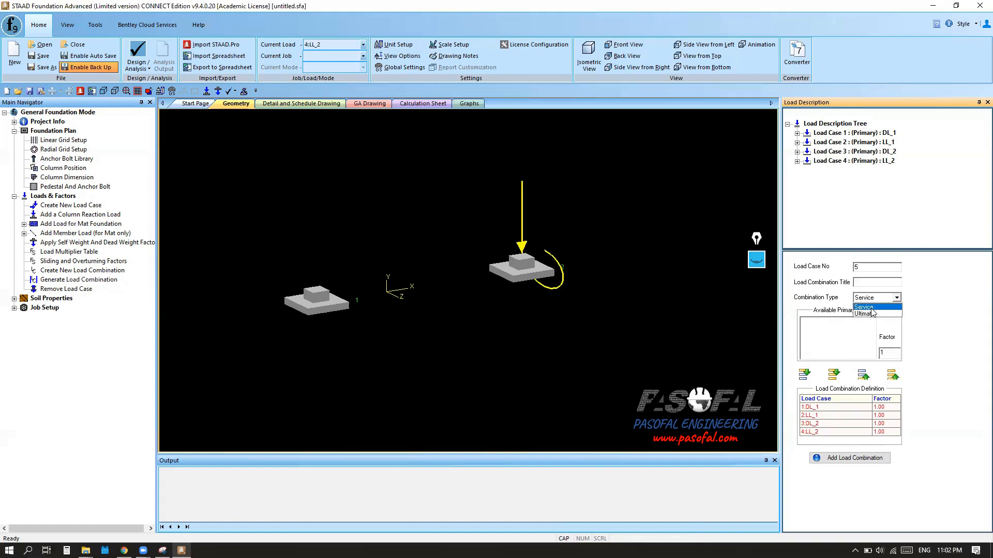
left_click(872, 308)
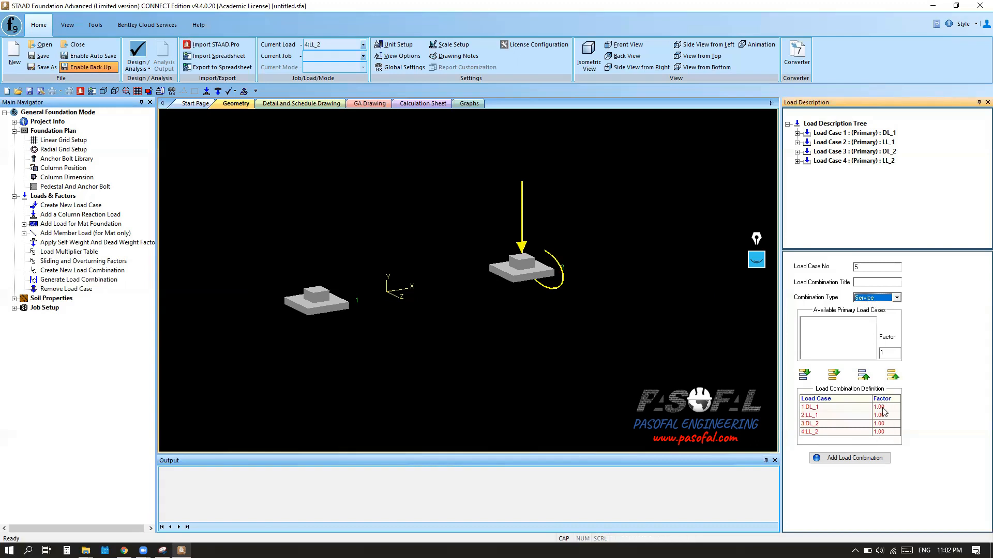
left_click(896, 298)
left_click(877, 314)
left_click(892, 408)
left_click(891, 416)
left_click(891, 424)
left_click(892, 432)
left_click(890, 424)
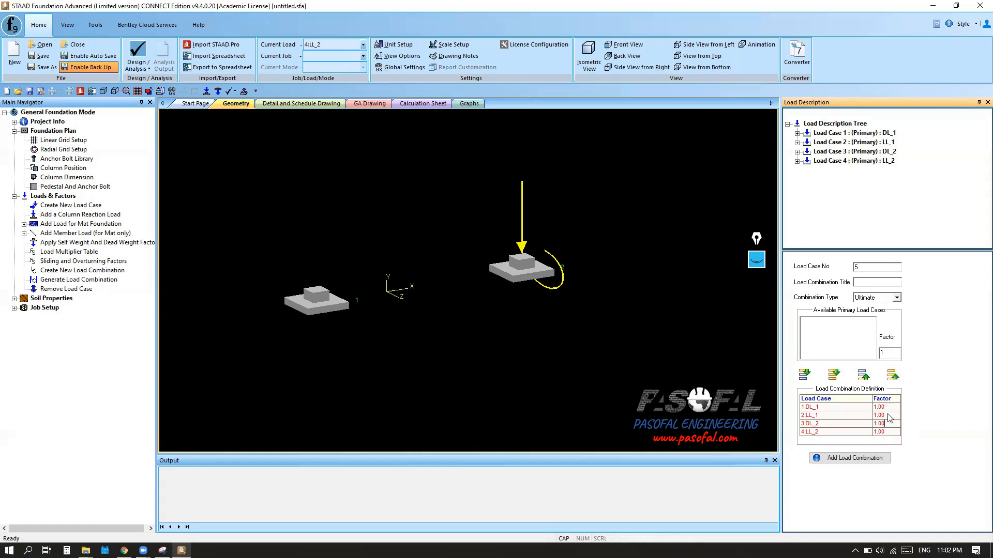
left_click(813, 409)
left_click(812, 417)
Set the combination type to Service, title the combination SLS, and add it to the load description tree.
left_click(896, 298)
left_click(873, 312)
left_click(890, 285)
left_click(853, 460)
Expand the SLS combination in the load tree, examine its load cases and factors, and collapse it.
double_click(837, 170)
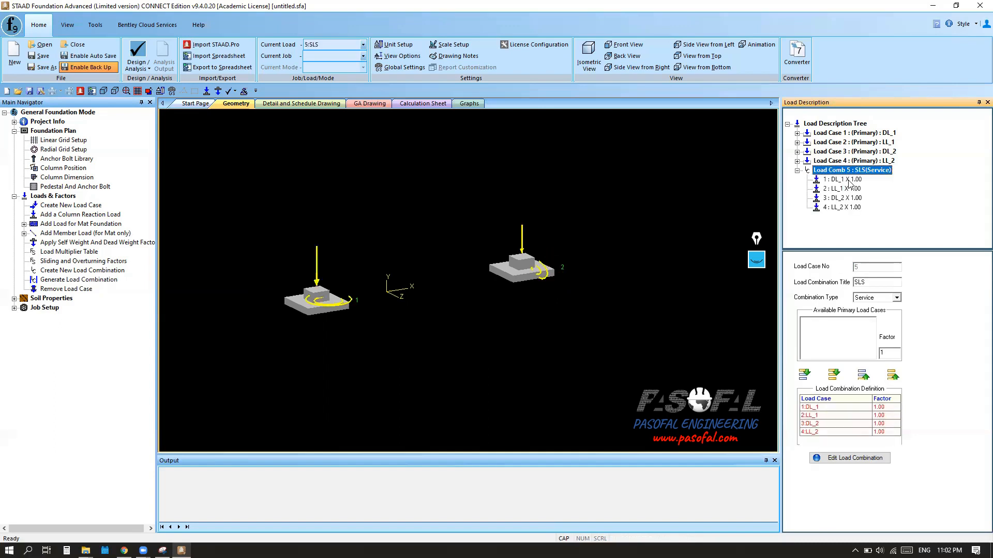
left_click(849, 181)
left_click(847, 190)
left_click(846, 199)
left_click(846, 208)
left_click(845, 197)
left_click(841, 188)
key("Up")
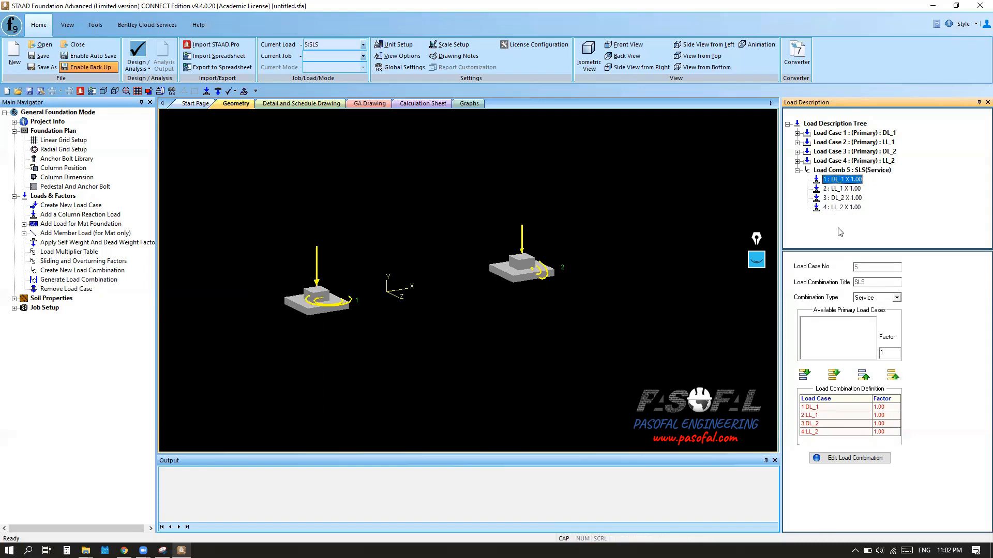
left_click(797, 171)
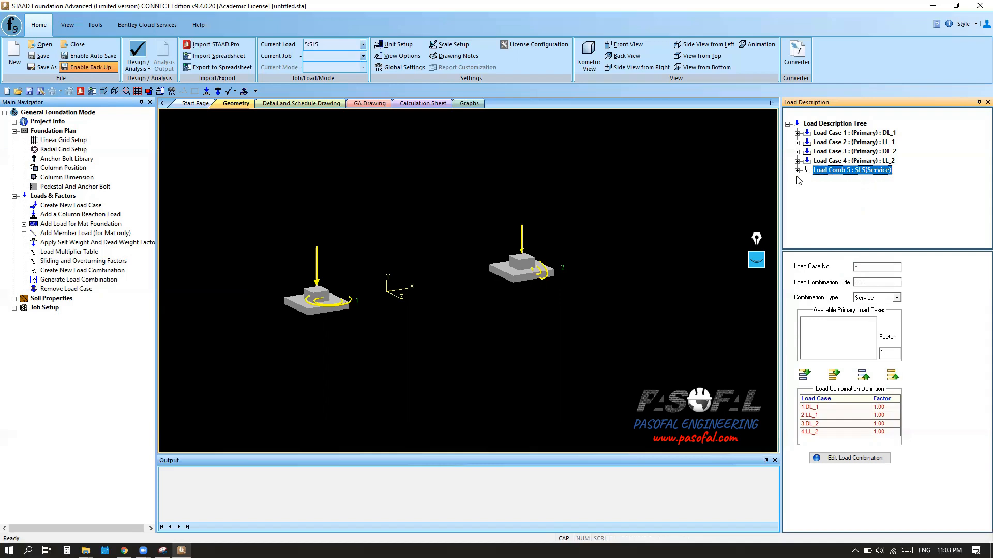
right_click(846, 171)
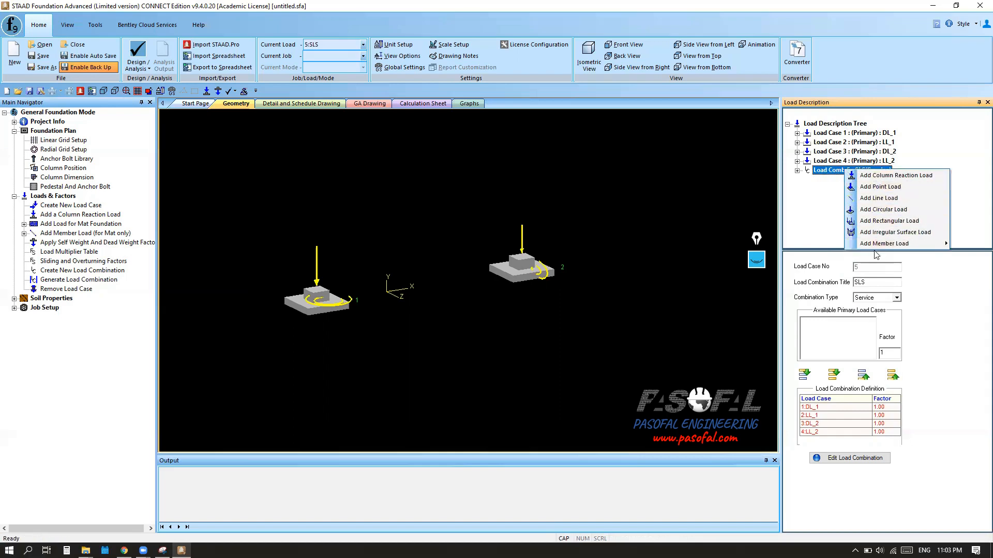
left_click(831, 200)
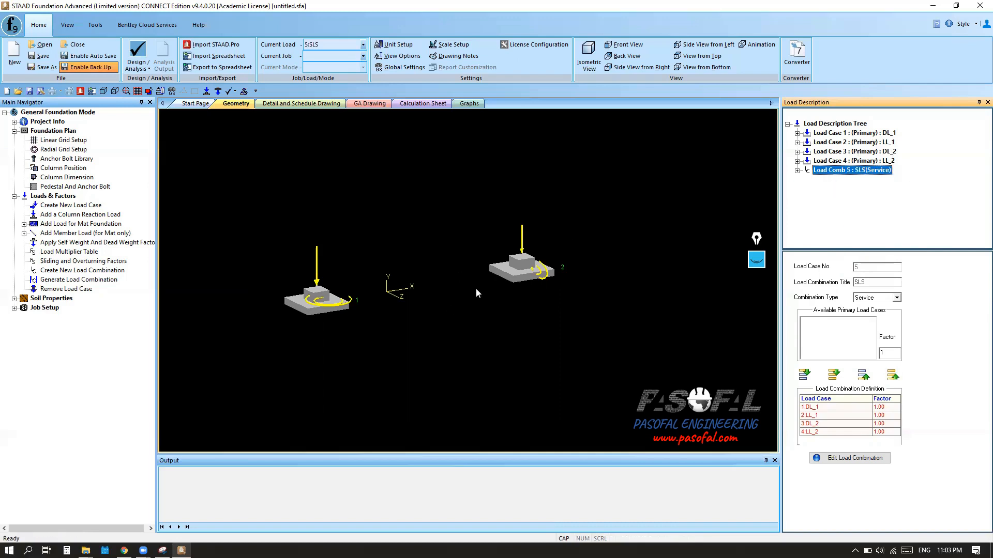
left_click(756, 260)
left_click(756, 292)
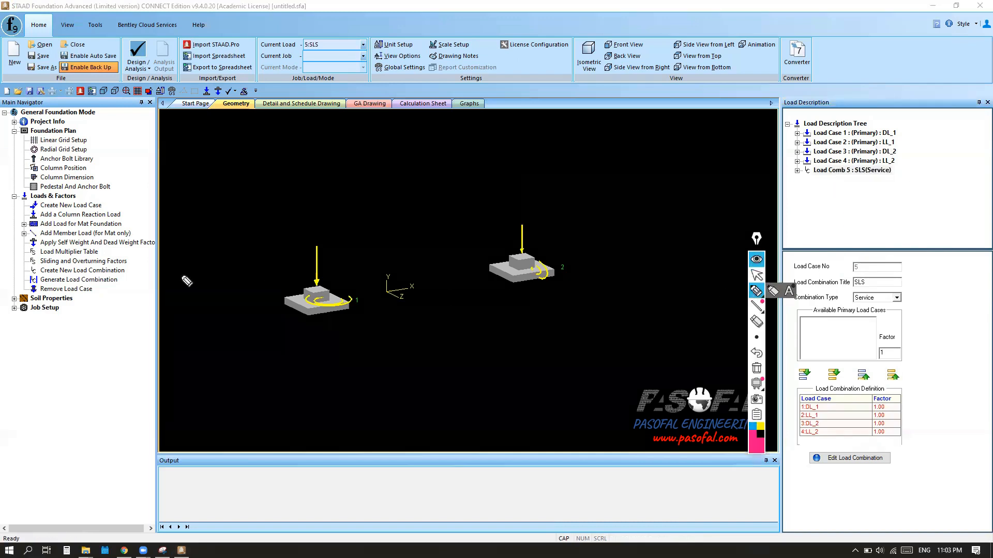
Remove the SLS service load combination from the load description tree and confirm the removal.
mouse_move(21, 284)
left_mouse_down()
mouse_move(101, 288)
mouse_move(30, 293)
mouse_move(21, 283)
left_mouse_up()
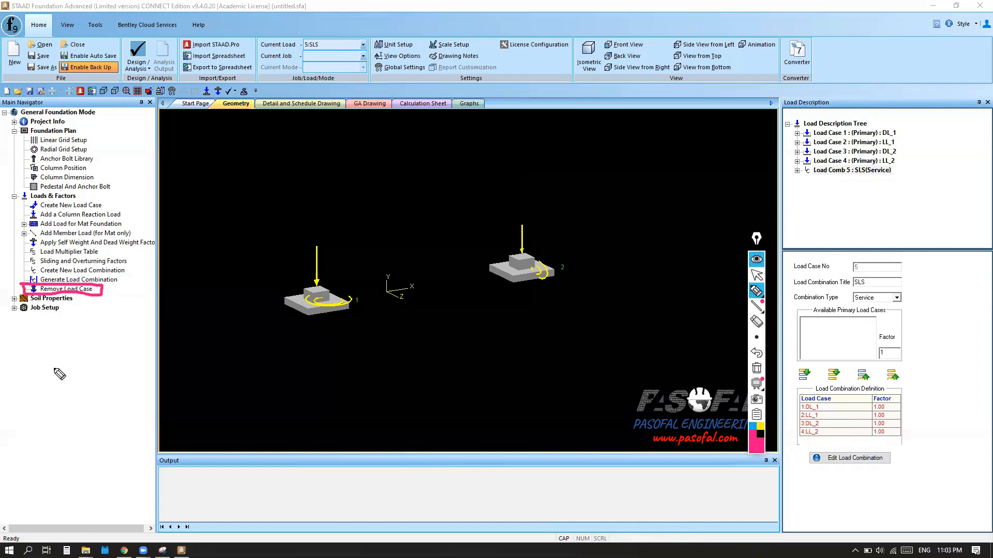
mouse_move(149, 353)
left_mouse_down()
mouse_move(104, 296)
mouse_move(106, 317)
mouse_move(133, 309)
left_mouse_up()
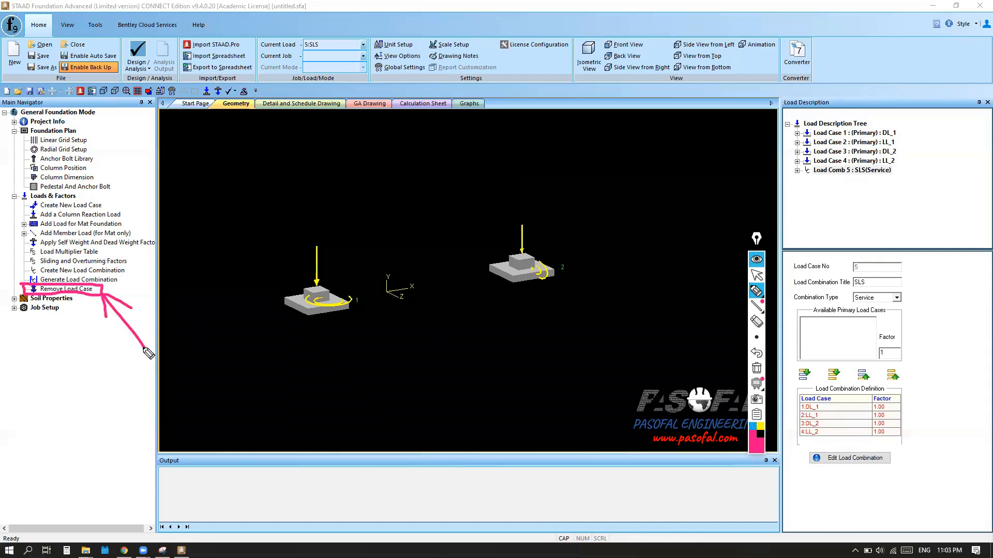
left_click(757, 275)
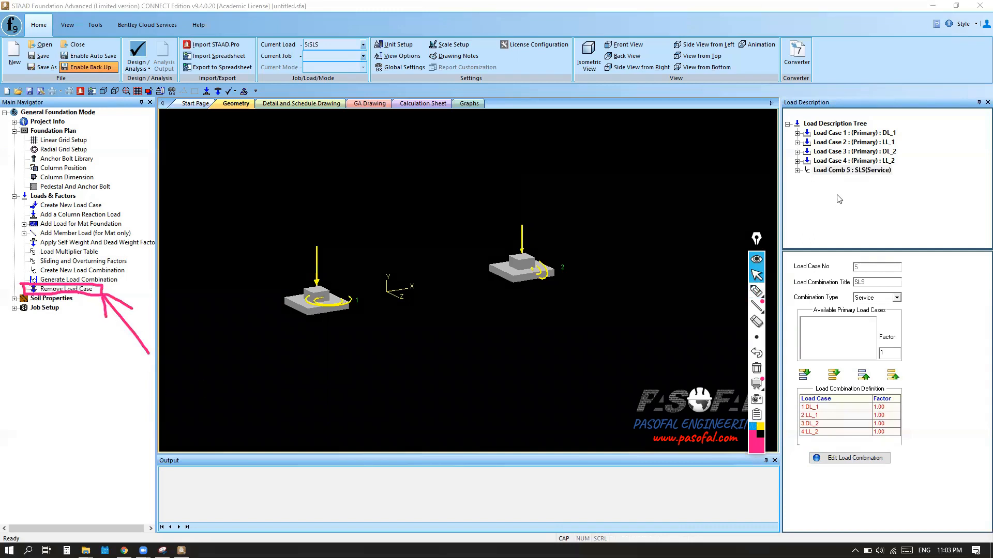
left_click(828, 171)
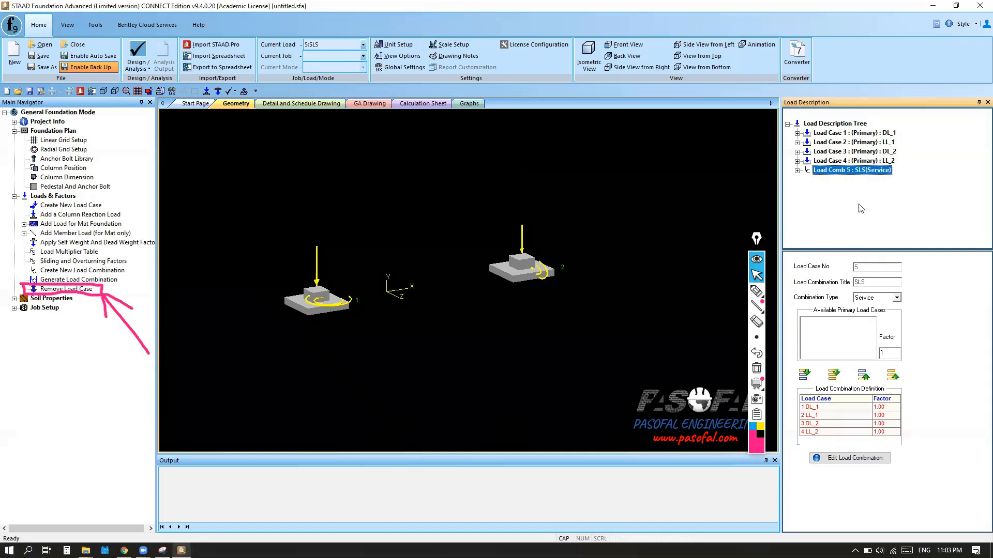
left_click(89, 292)
left_click(522, 300)
left_click(512, 299)
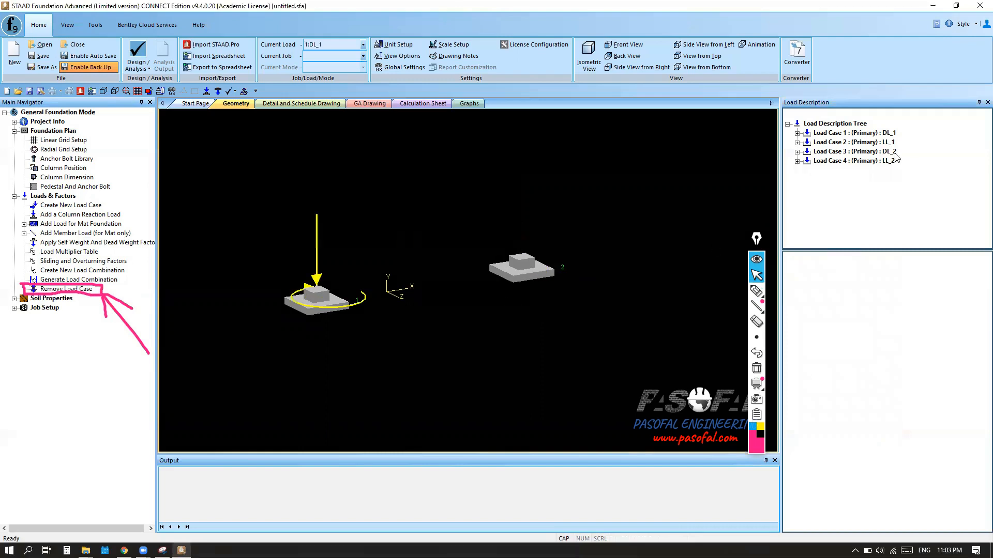
key("ctrl")
key("ctrl")
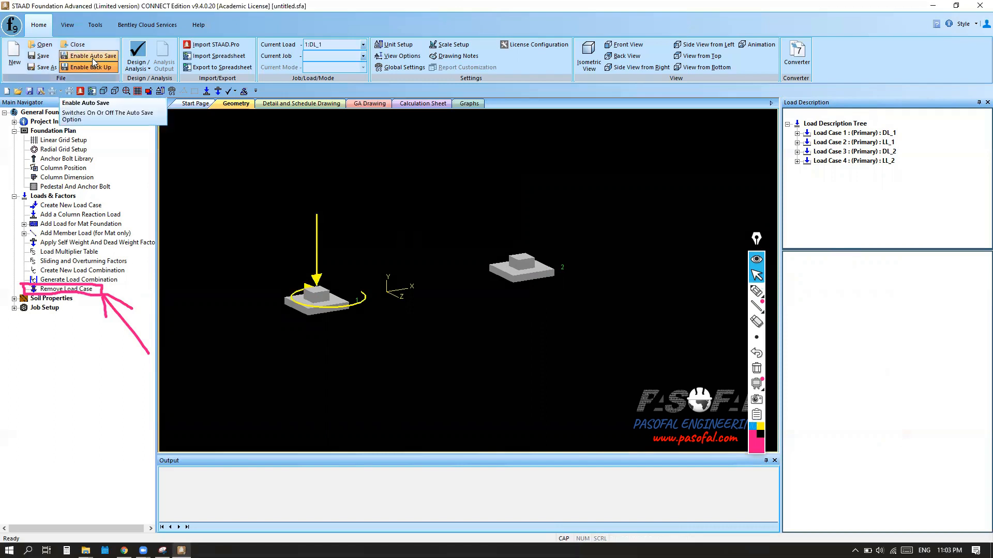
left_click(758, 286)
left_click(757, 274)
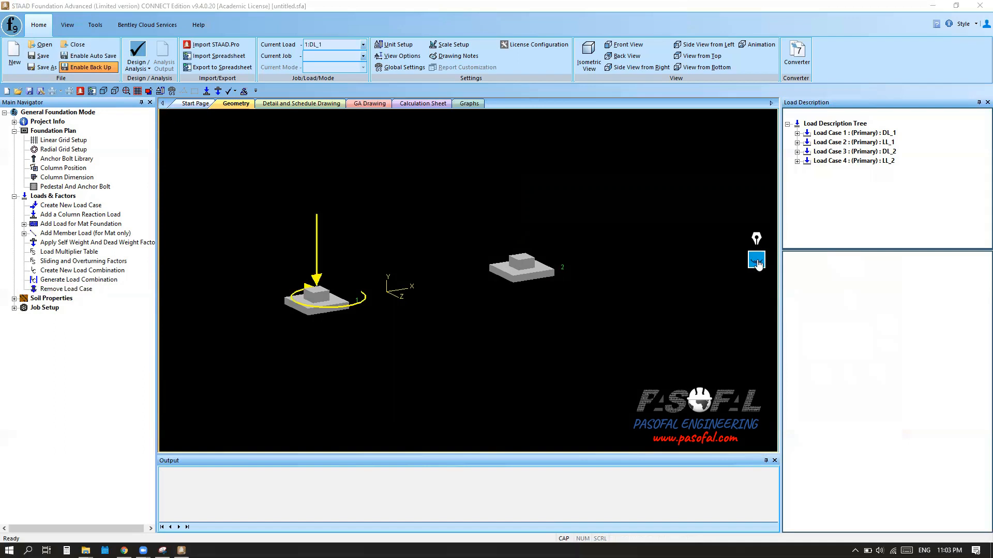
left_click(756, 368)
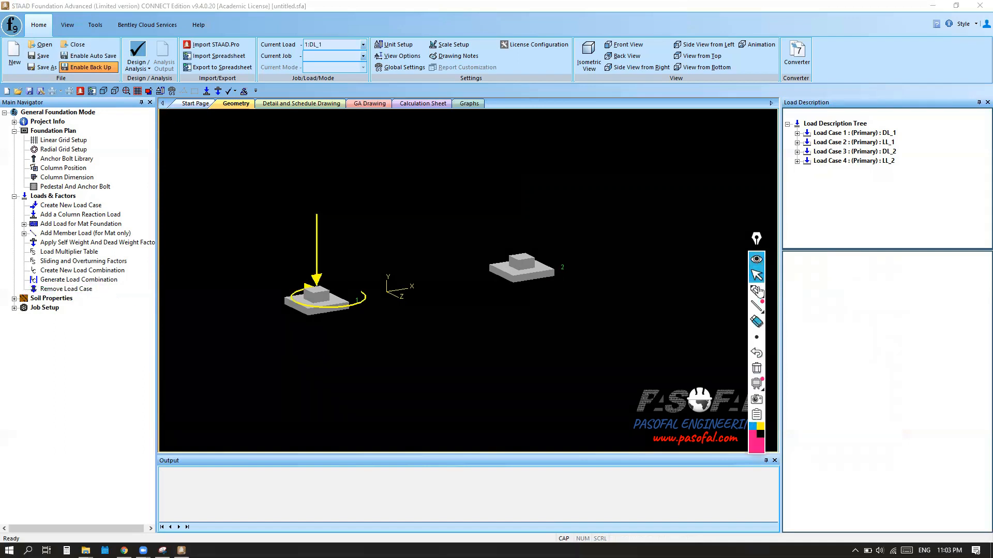
left_click(757, 261)
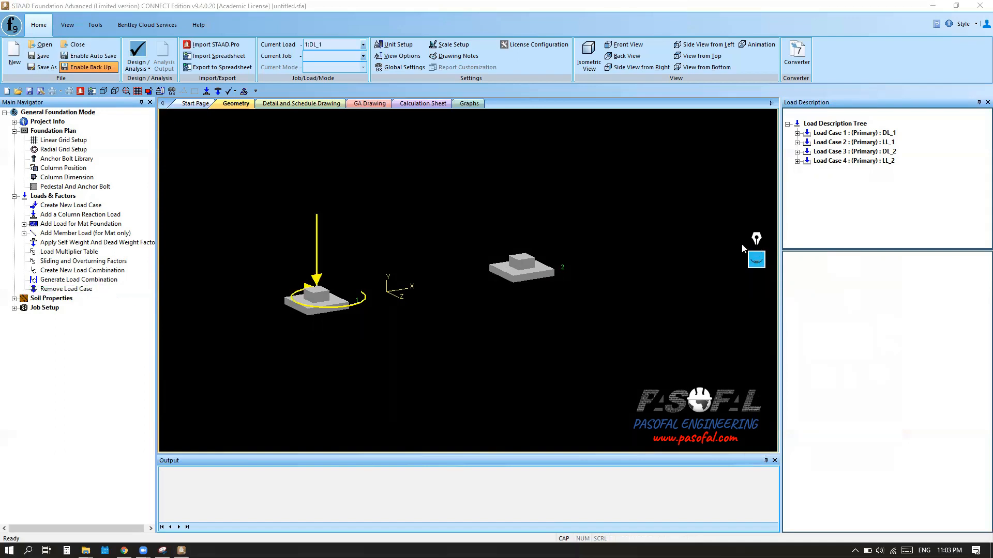
Start generating load combinations automatically and choose the BRITISH load combination table.
left_click(63, 280)
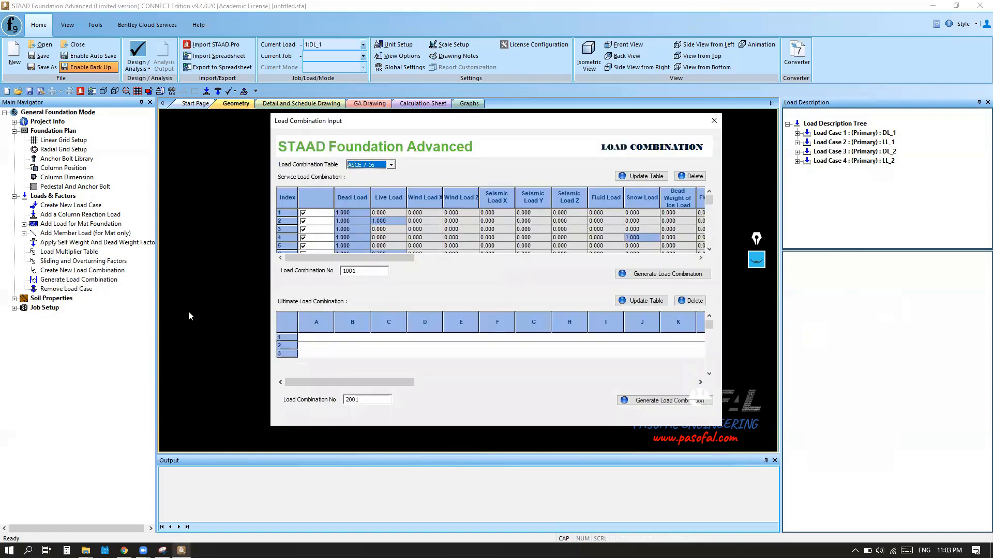
left_click(392, 167)
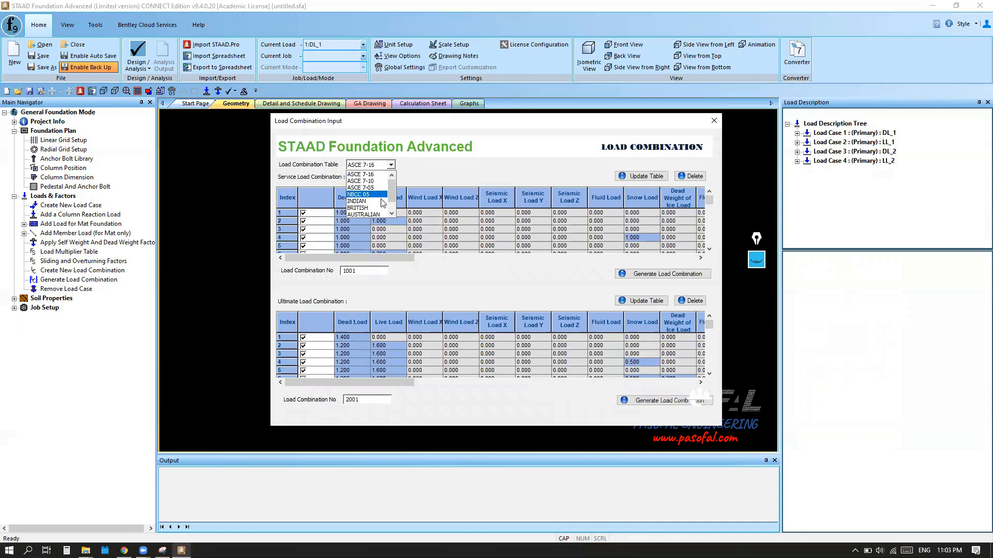
left_click(373, 213)
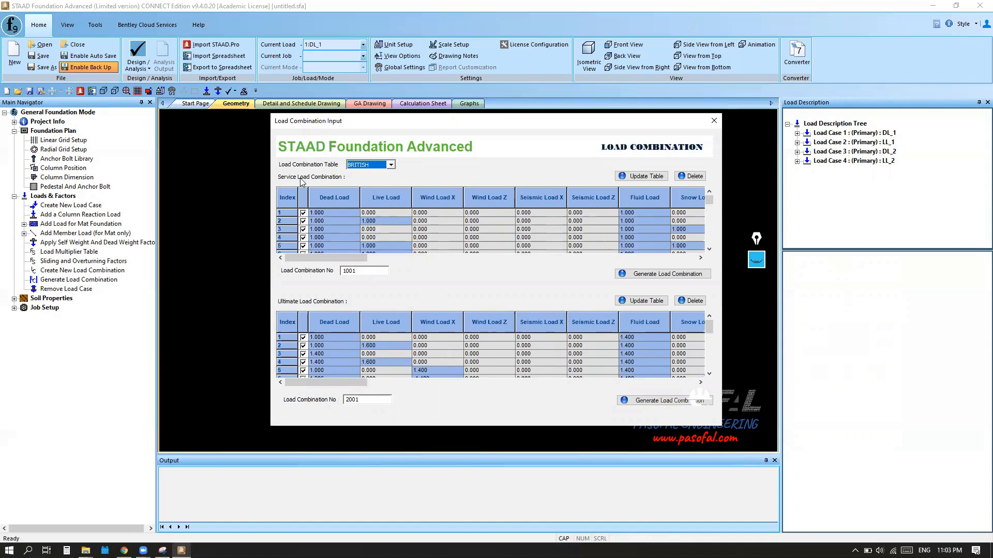
left_click(757, 261)
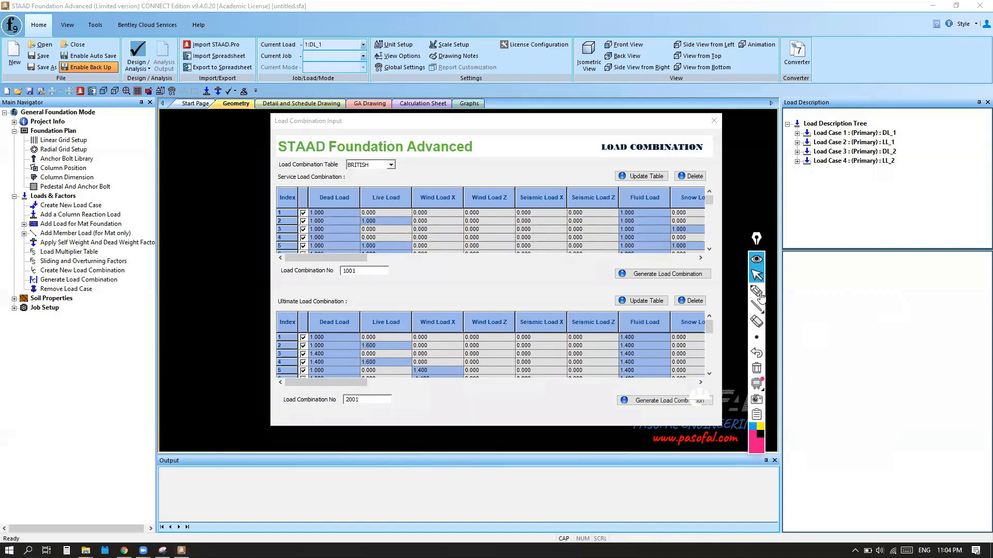
left_click(756, 291)
mouse_move(275, 168)
left_mouse_down()
mouse_move(346, 171)
mouse_move(349, 185)
left_mouse_up()
left_click_drag(279, 190, 274, 172)
mouse_move(273, 295)
left_mouse_down()
mouse_move(360, 289)
mouse_move(297, 316)
mouse_move(273, 296)
left_mouse_up()
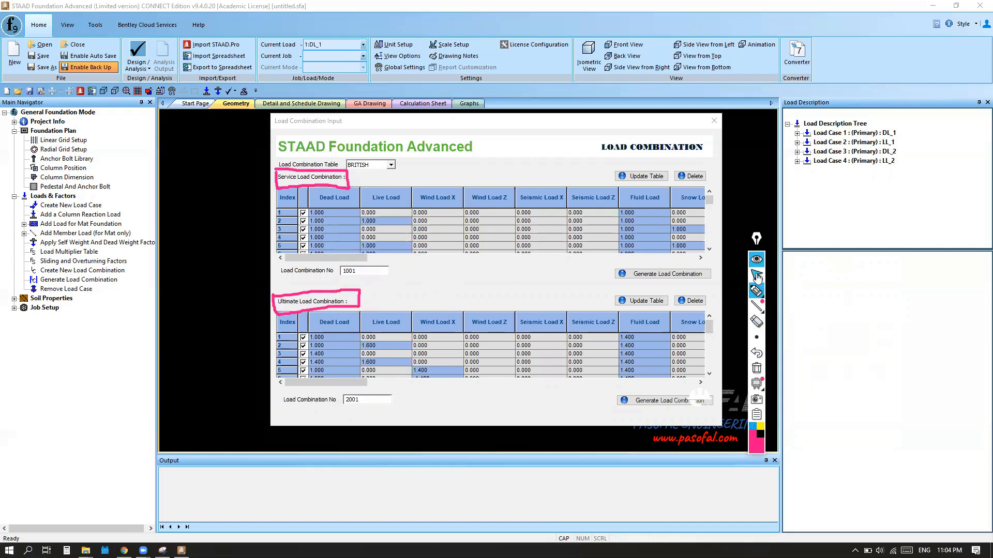
left_click(757, 369)
left_click(756, 260)
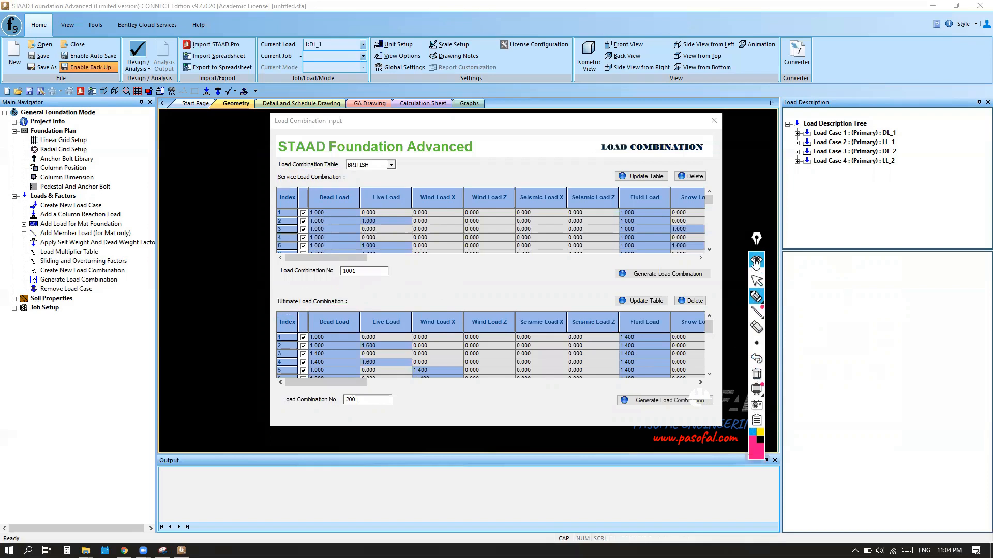
Set the service load combination number to 5 and generate the service load combinations.
left_click(368, 166)
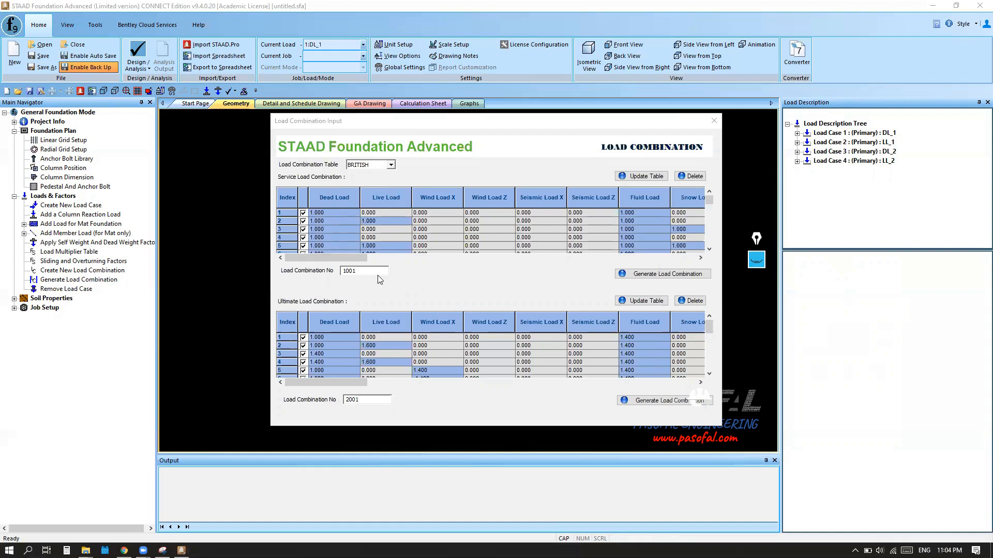
left_click_drag(354, 271, 308, 276)
key("ctrl")
key("ctrl")
key("ctrl")
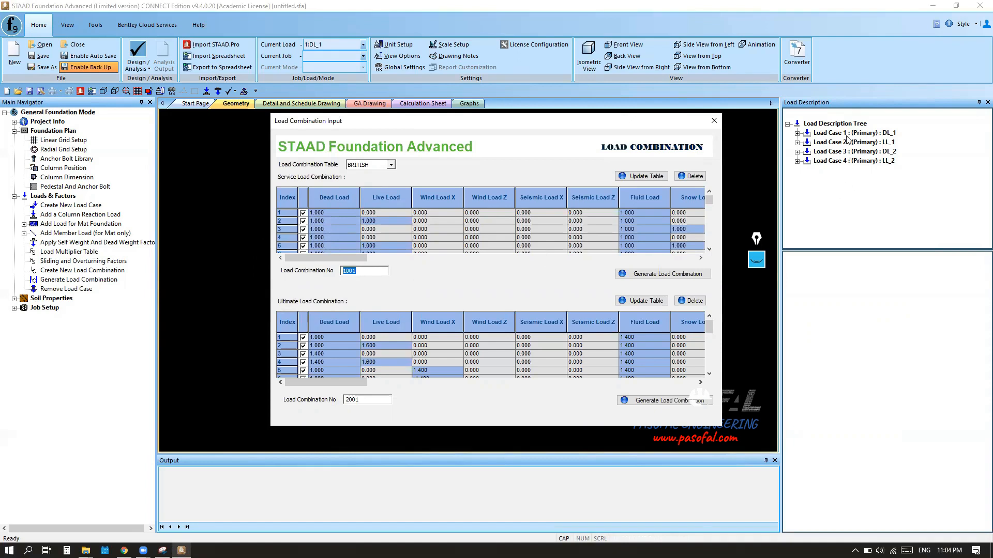
key("ctrl")
key("ctrl")
left_click(359, 271)
left_click_drag(359, 271, 333, 272)
type("5")
key("ctrl")
key("ctrl")
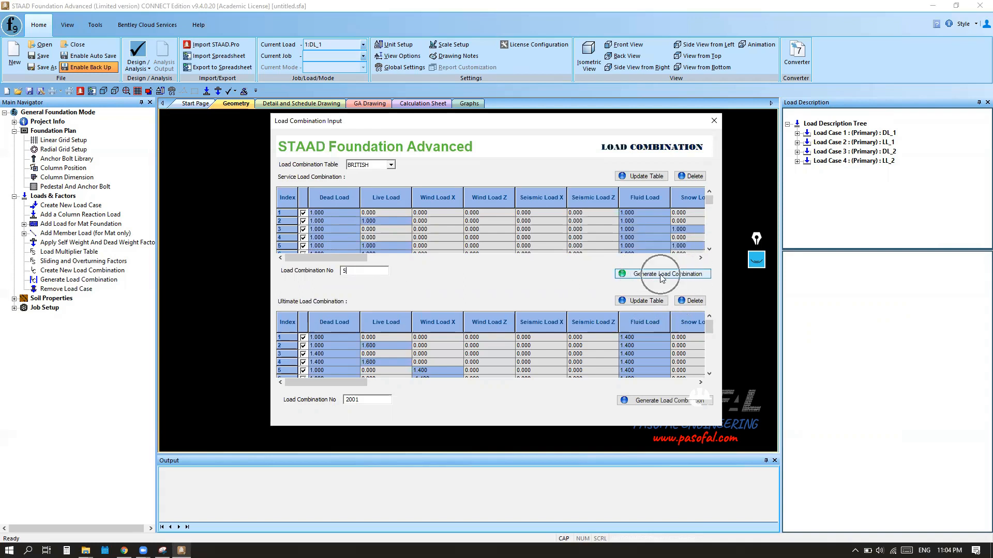
left_click(662, 276)
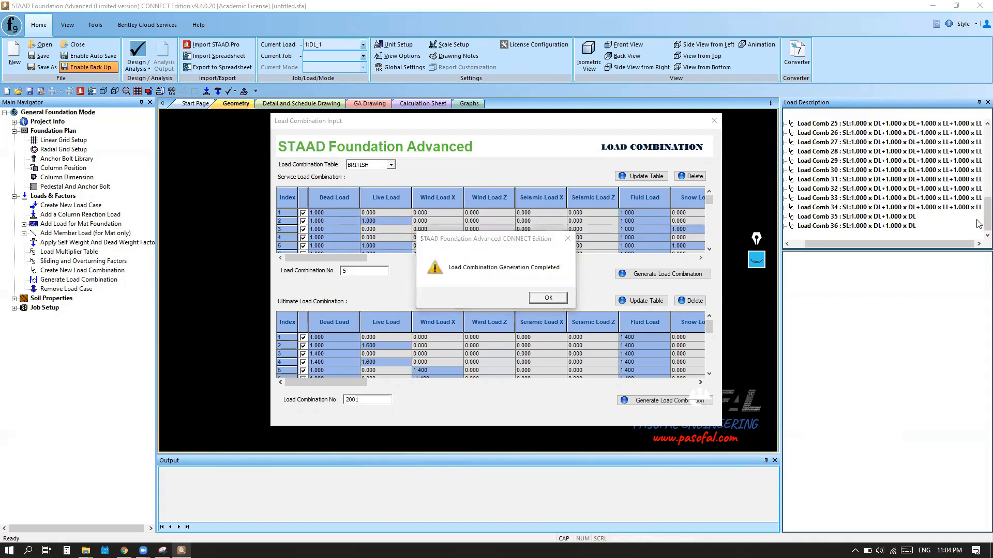
key("ctrl")
left_click(548, 298)
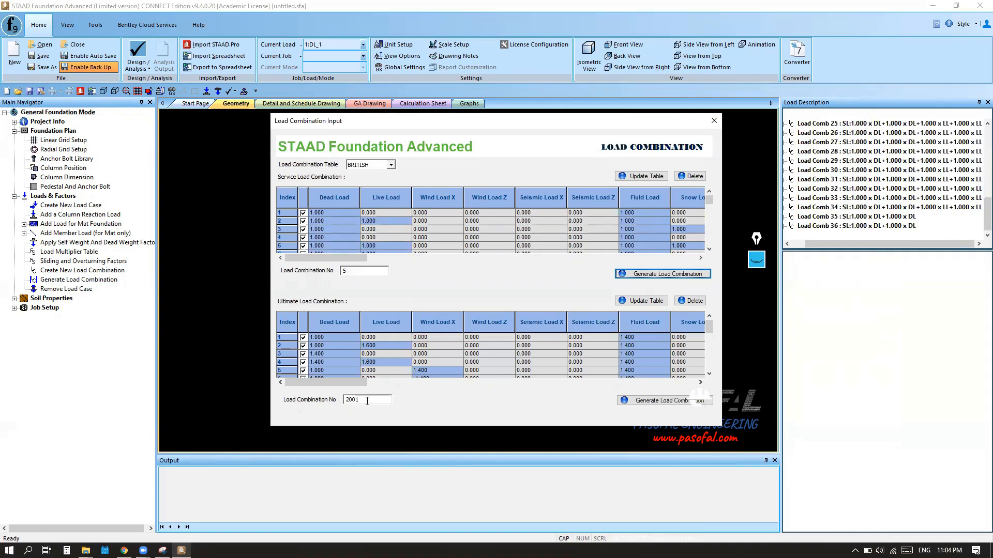
Set the load combination number for the ultimate load combinations to 37.
key("ctrl")
key("ctrl")
key("ctrl")
key("ctrl")
left_click(756, 259)
left_click(755, 291)
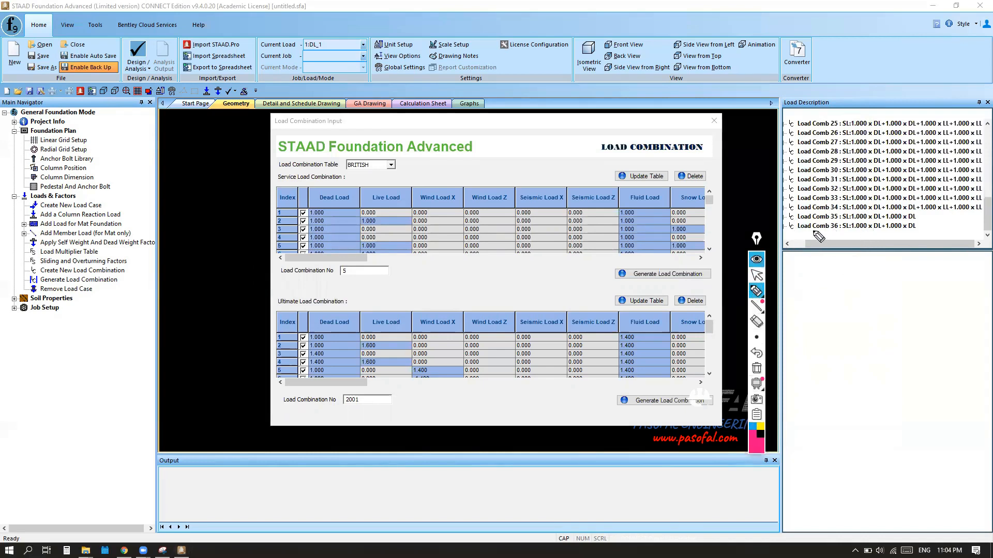
mouse_move(826, 221)
left_mouse_down()
mouse_move(842, 231)
mouse_move(825, 226)
left_mouse_up()
left_click(757, 275)
left_click(375, 400)
left_click_drag(375, 399, 336, 403)
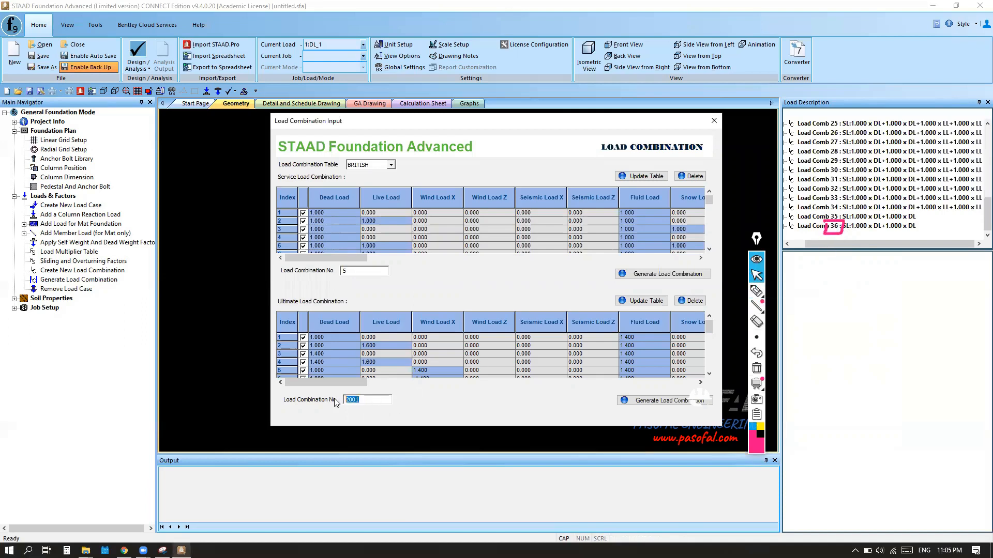
type("37")
Examine the generated service combinations and the load type columns of the service load combination table.
left_click(757, 291)
mouse_move(792, 123)
left_mouse_down()
mouse_move(967, 123)
mouse_move(976, 212)
mouse_move(925, 226)
mouse_move(801, 231)
mouse_move(796, 124)
left_mouse_up()
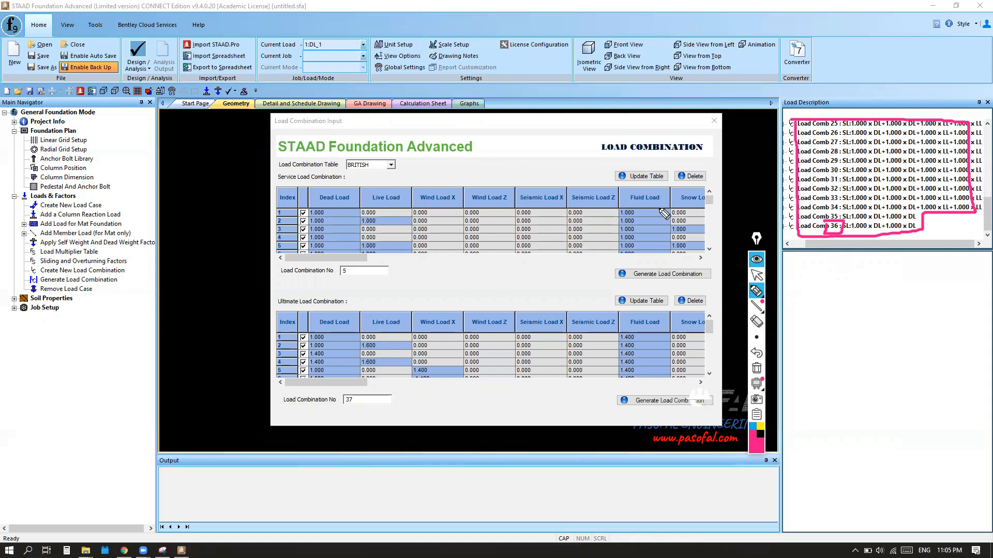
mouse_move(665, 189)
left_mouse_down()
mouse_move(663, 205)
mouse_move(624, 208)
mouse_move(669, 190)
left_mouse_up()
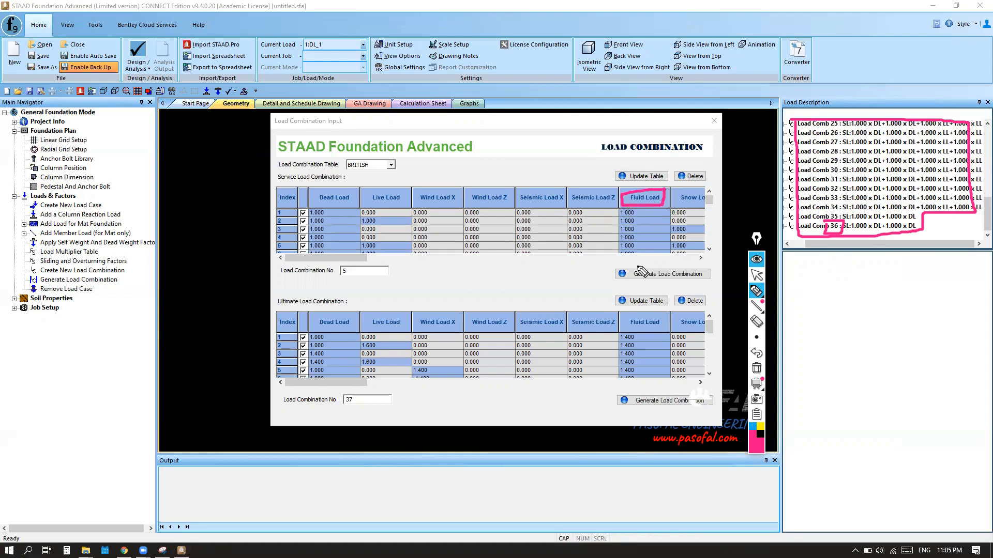
left_click(756, 293)
left_click(756, 276)
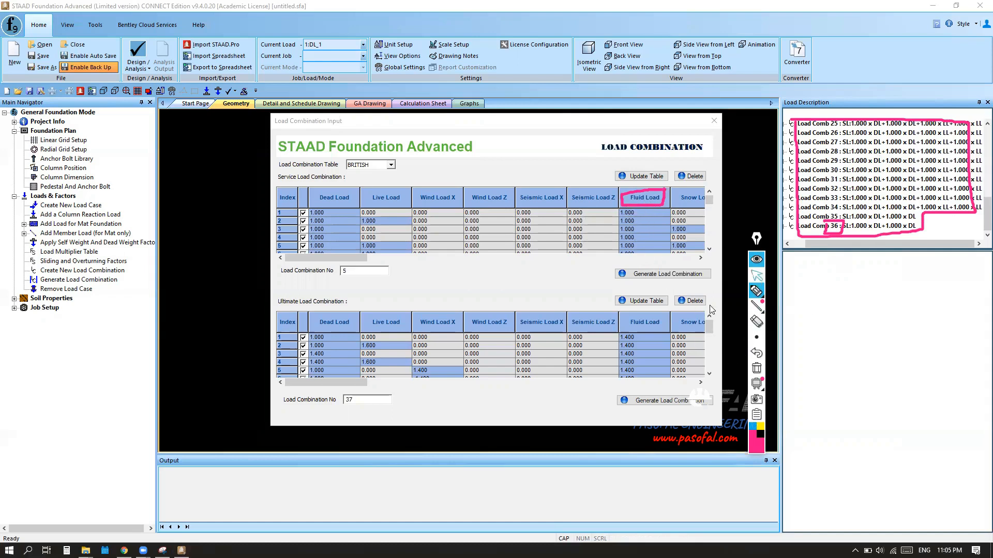
left_click(700, 258)
left_click(700, 258)
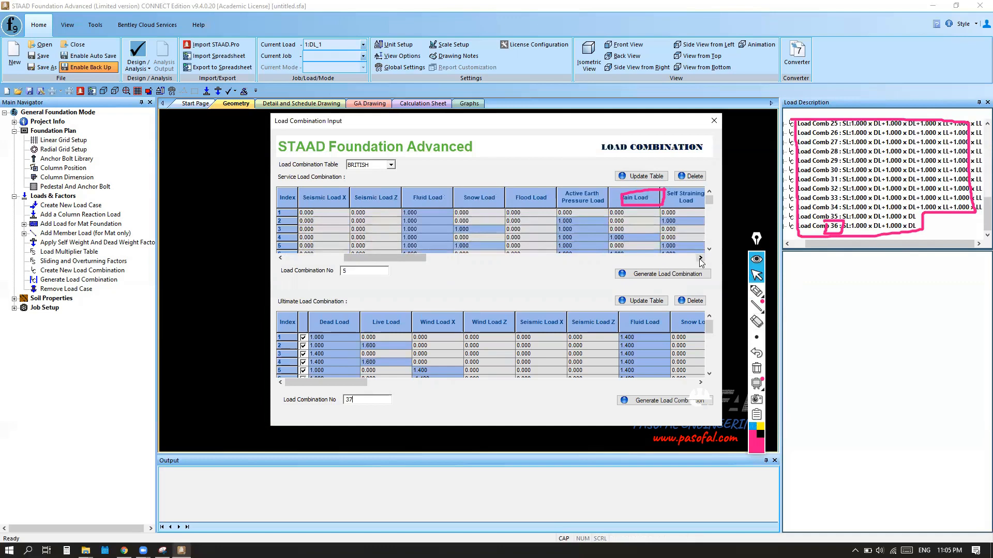
left_click(756, 369)
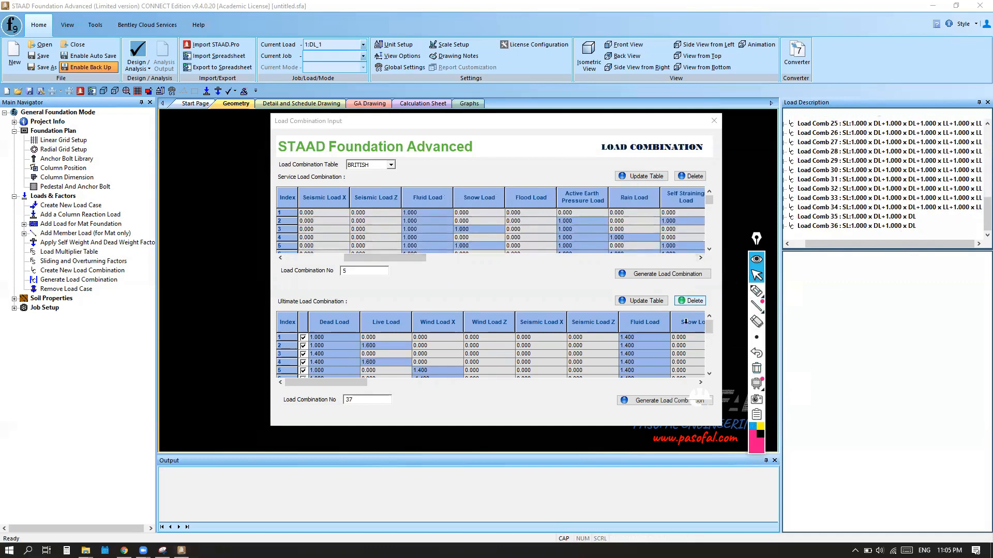
left_click(701, 257)
left_click(700, 258)
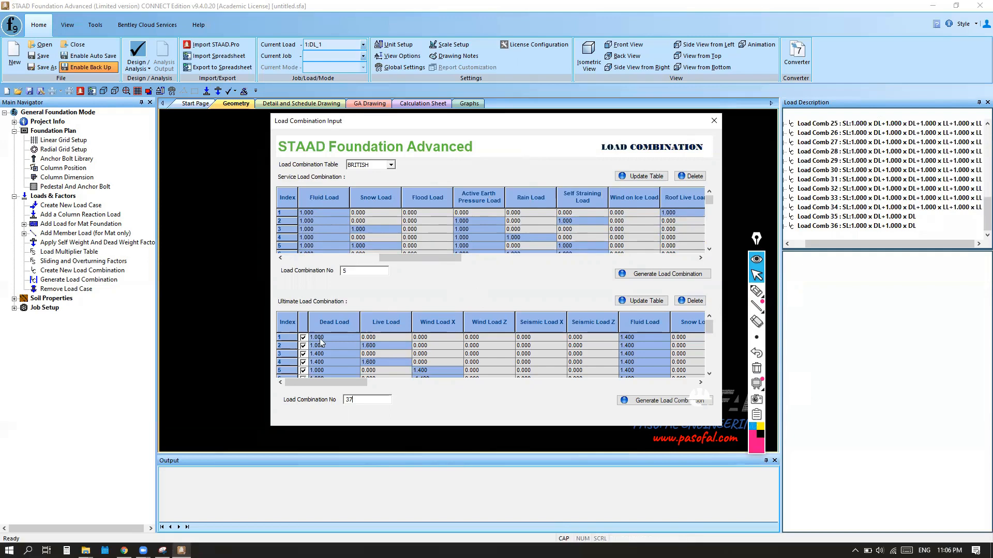
left_click_drag(506, 129, 481, 127)
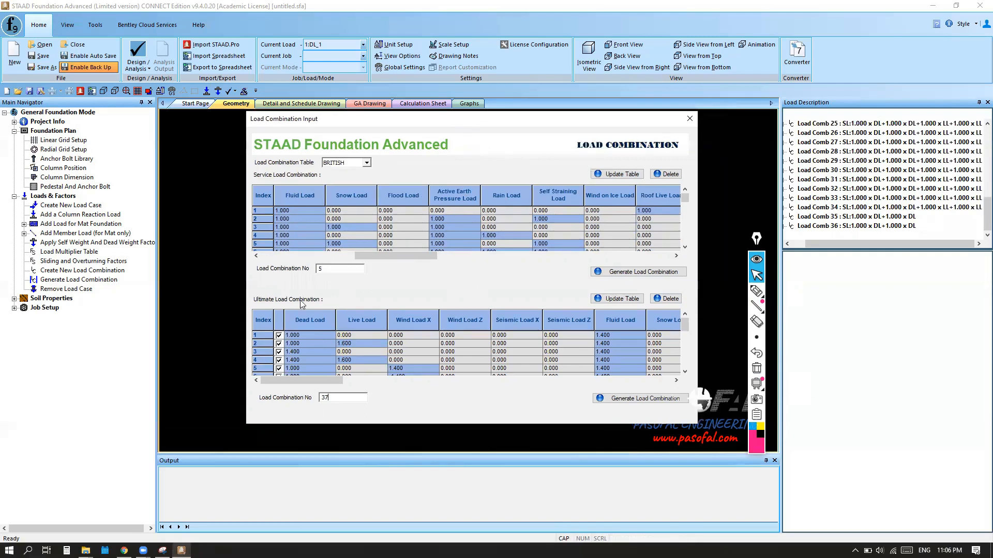
left_click(270, 302)
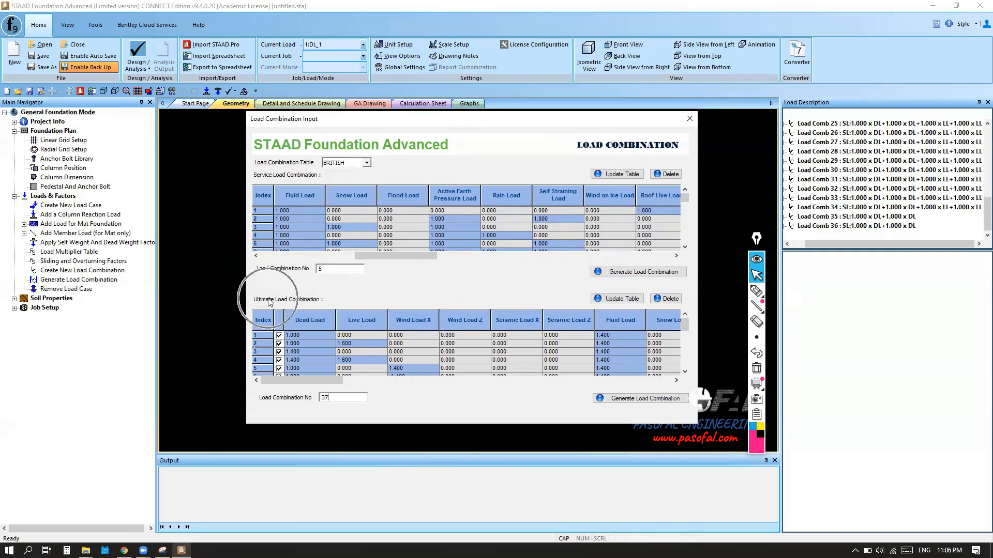
key("ctrl")
key("ctrl")
key("ctrl")
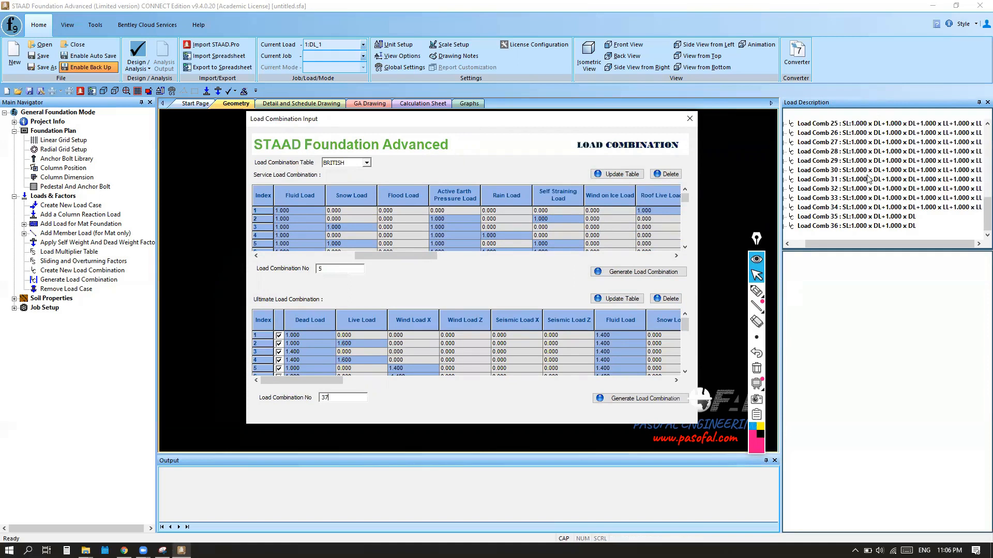
Exclude ultimate load combinations 1, 4, 5, 6 and 7 from the ultimate load combination table.
left_click(279, 336)
left_click(685, 371)
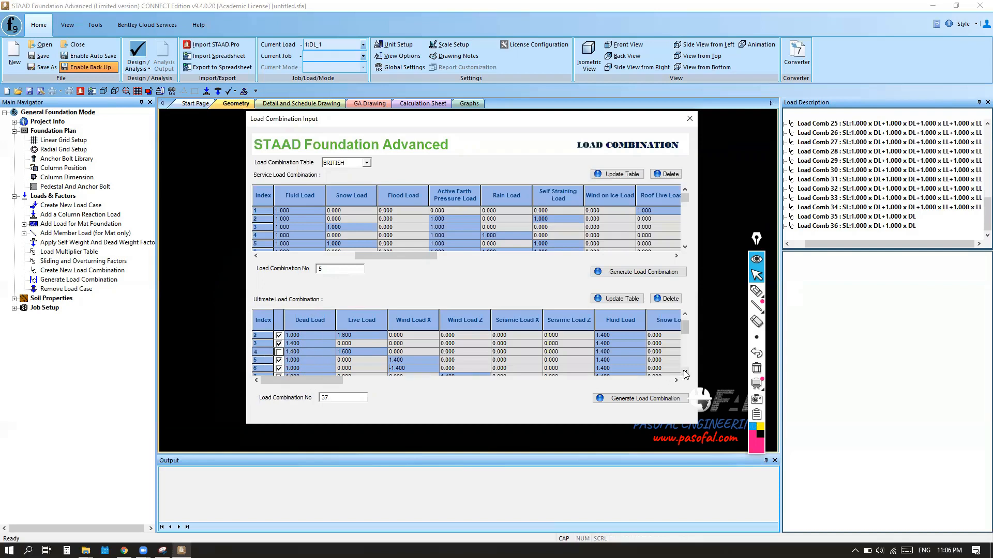
left_click(685, 371)
left_click(684, 371)
left_click(685, 314)
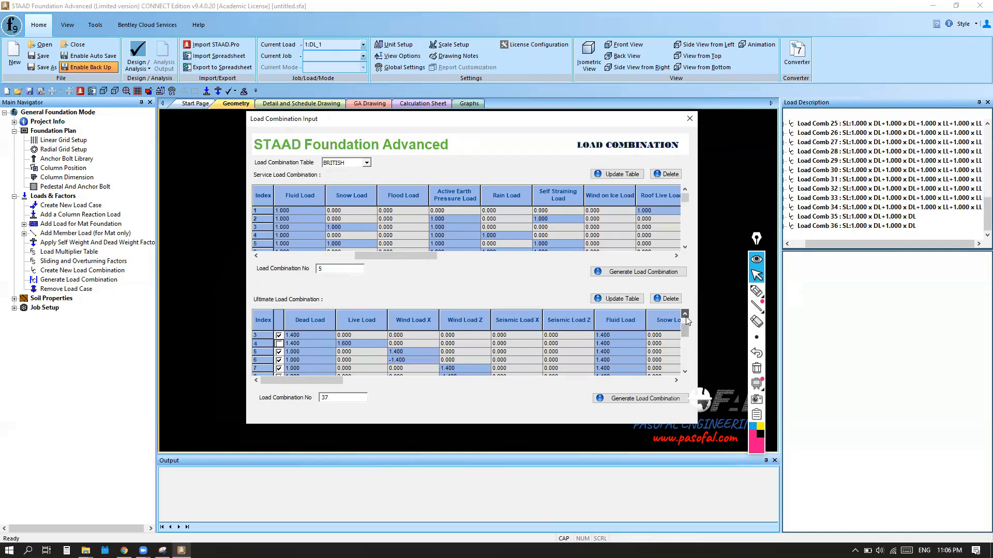
left_click(280, 352)
left_click(279, 360)
left_click(279, 368)
Exclude ultimate load combinations 8, 9 and 10 from the generation.
left_click(685, 372)
left_click(685, 371)
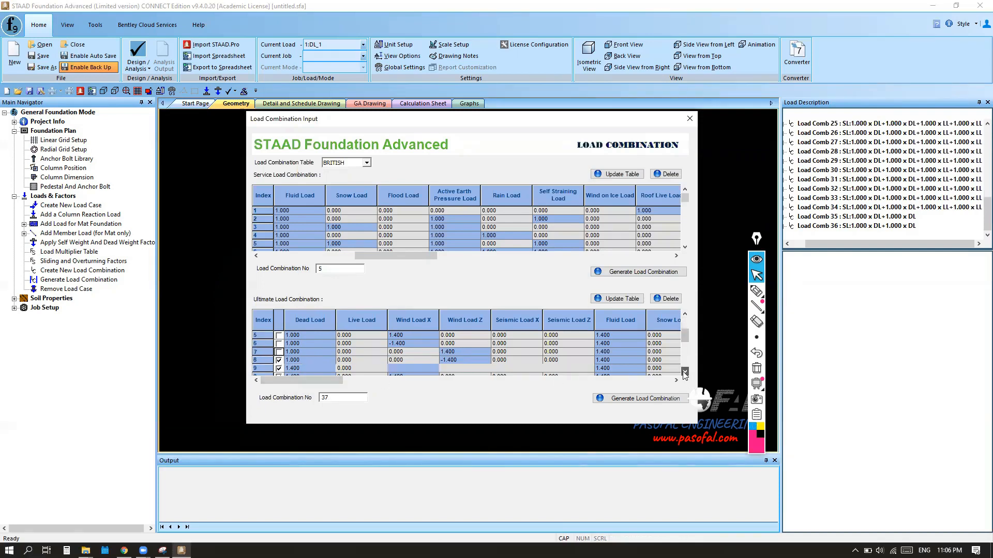
left_click(685, 371)
left_click(279, 352)
left_click(279, 360)
left_click(279, 368)
Exclude ultimate load combinations 11, 12 and 13 from the generation.
left_click(685, 373)
left_click(684, 373)
left_click(685, 373)
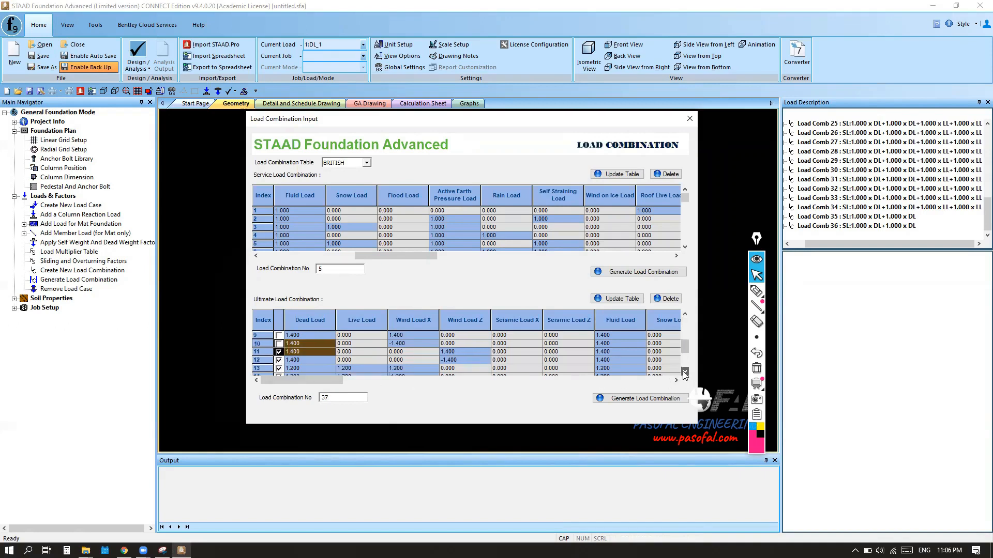
left_click(279, 352)
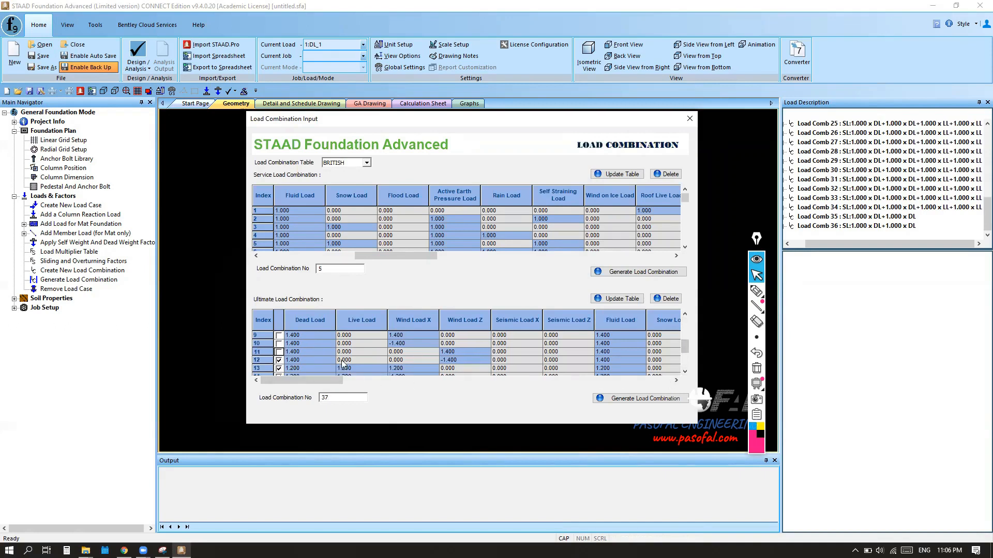
left_click(279, 361)
left_click(279, 369)
Exclude the remaining ultimate load combinations 14 to 18 from the generation.
left_click(684, 371)
left_click(685, 371)
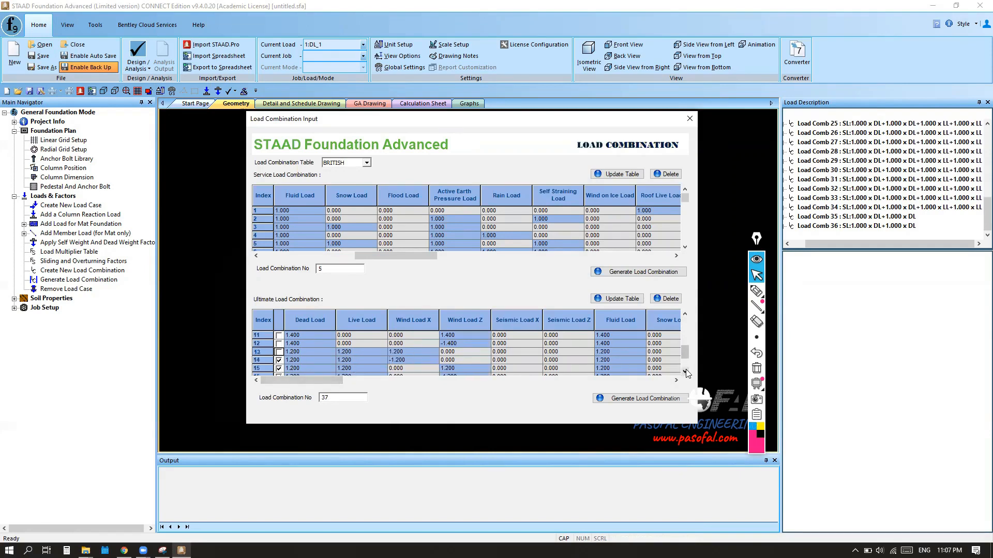
left_click(684, 371)
left_click(279, 352)
left_click(279, 361)
left_click(279, 368)
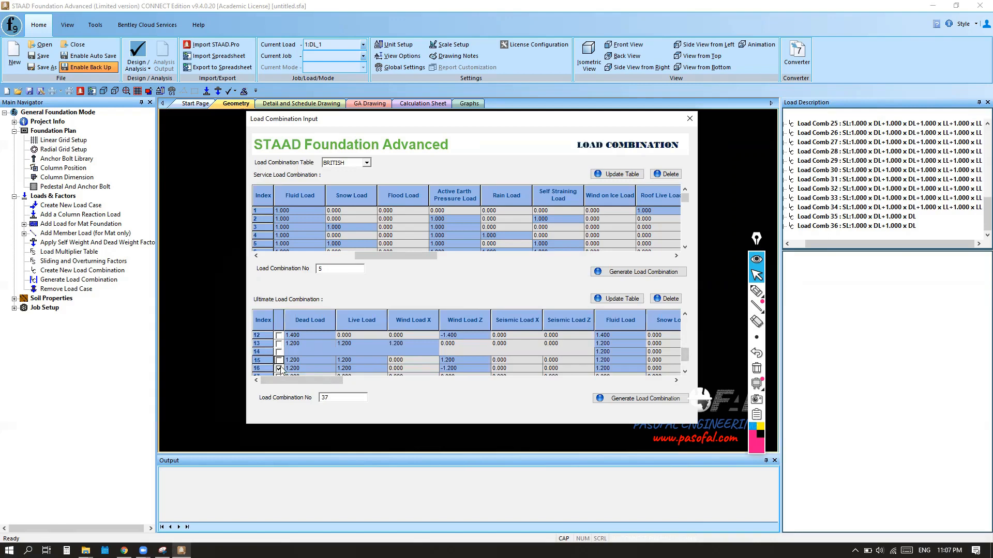
left_click(685, 371)
left_click(685, 371)
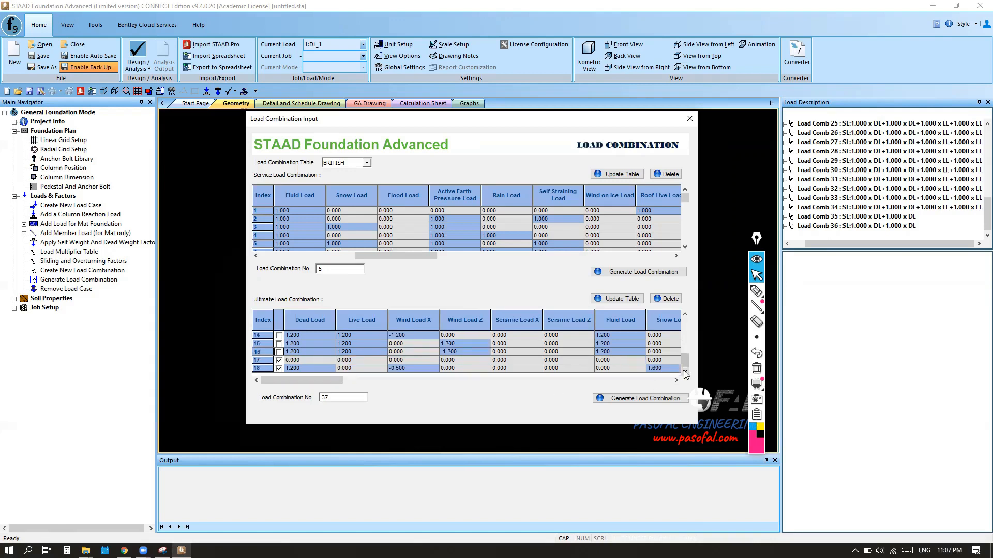
left_click(279, 361)
left_click(279, 369)
Include ultimate load combination 4, with factors 1.400 dead and 1.600 live, in the generation again.
left_click_drag(685, 360, 686, 322)
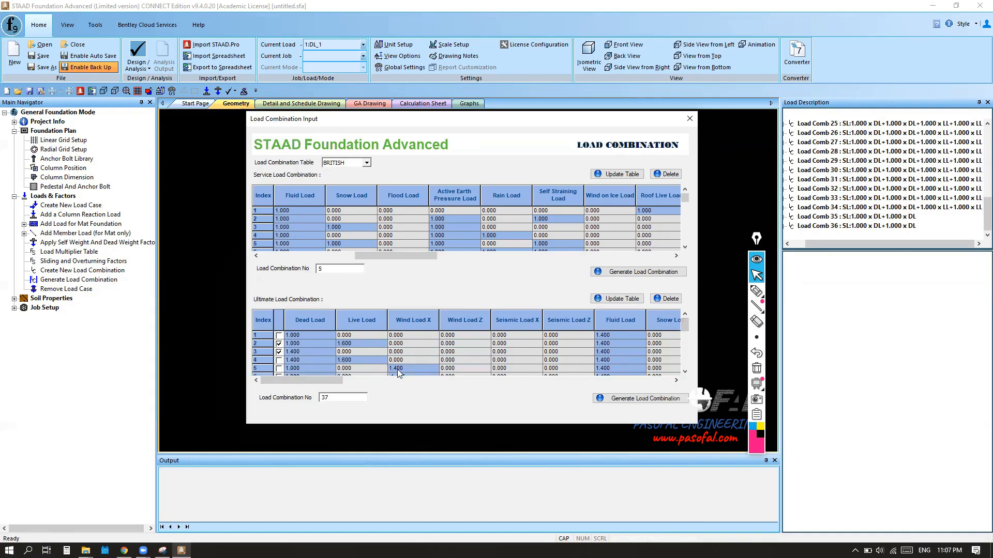
left_click(279, 361)
key("ctrl")
key("ctrl")
key("ctrl")
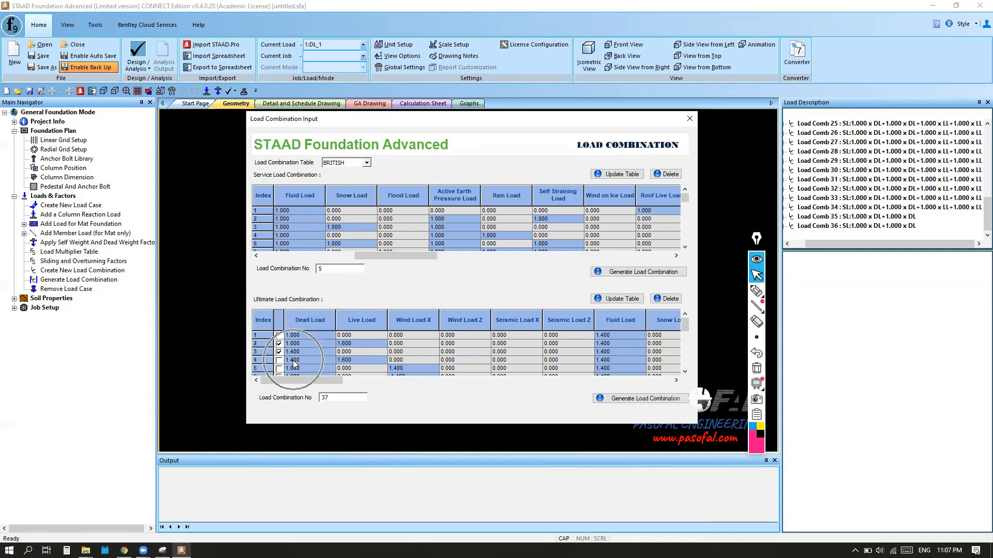
key("ctrl")
key("ctrl")
key("ctrl")
left_click(279, 361)
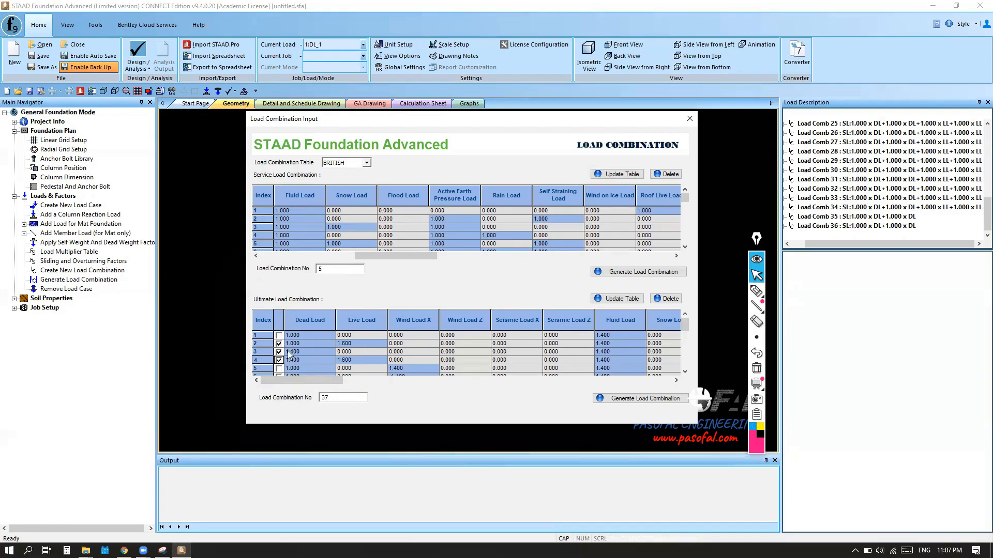
Generate the selected ultimate load combinations and close the load combination input.
key("ctrl")
key("ctrl")
key("ctrl")
left_click(637, 399)
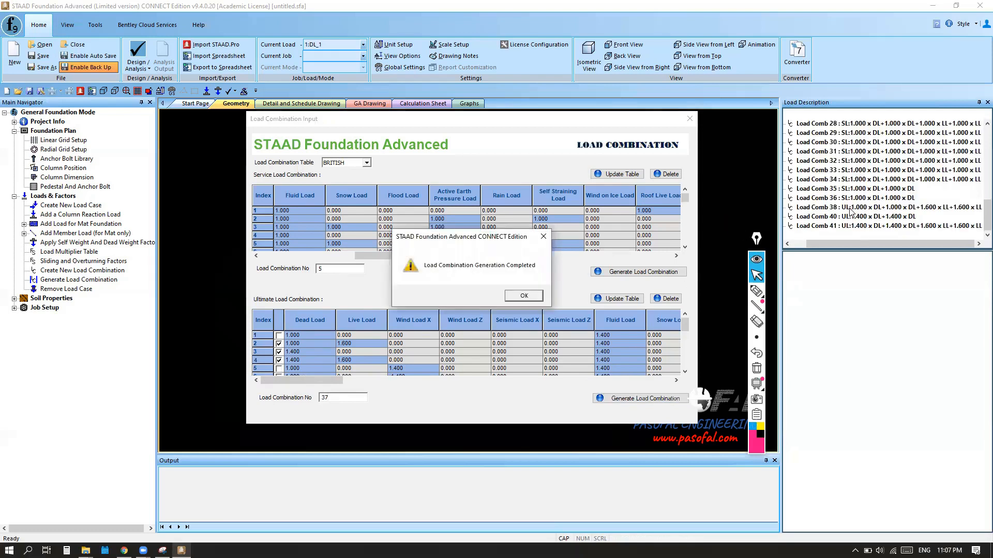
left_click(543, 237)
left_click(689, 122)
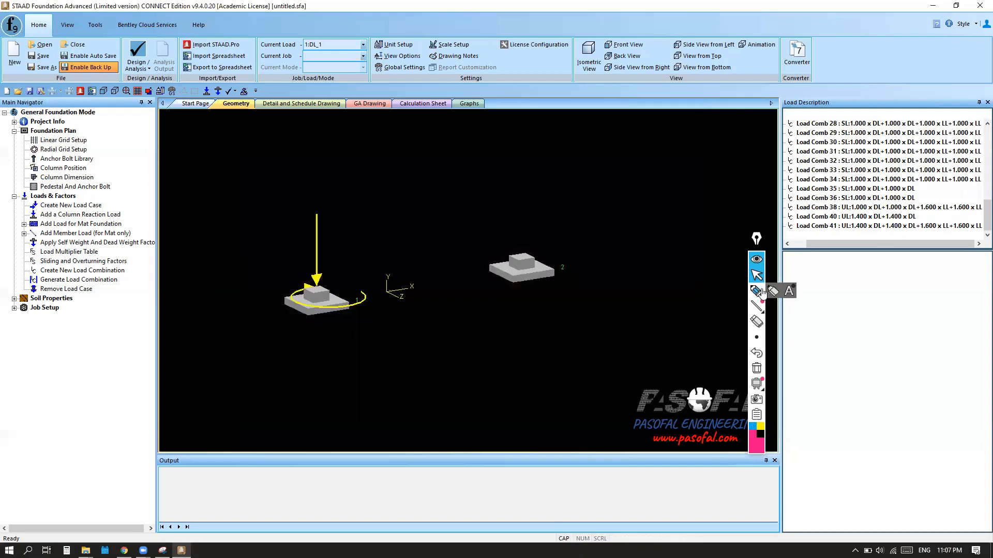
Review ultimate load combinations 38, 40 and 41 in the load description, underlining their first UL factors with the annotation pen.
left_click(697, 247)
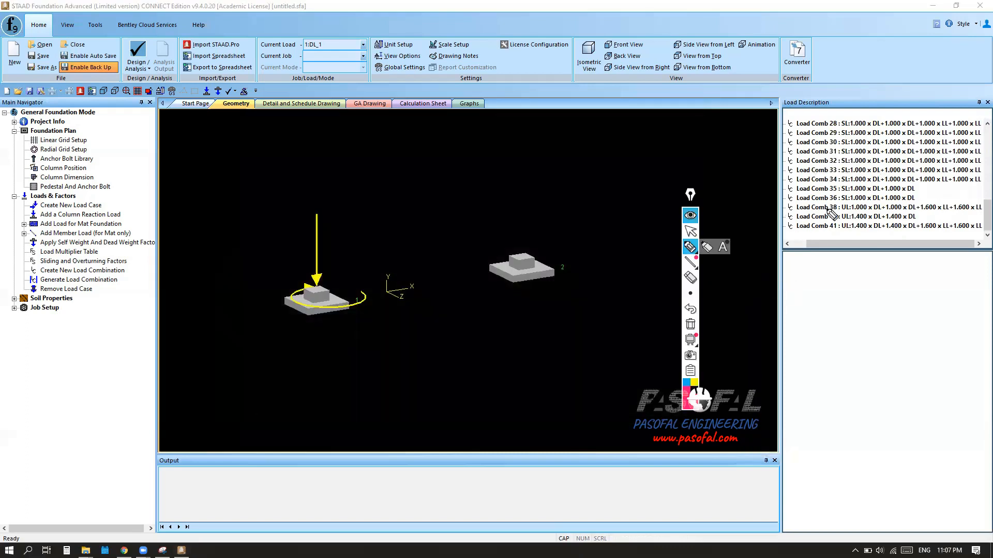
mouse_move(840, 210)
left_mouse_down()
mouse_move(869, 211)
mouse_move(838, 221)
mouse_move(869, 229)
left_mouse_up()
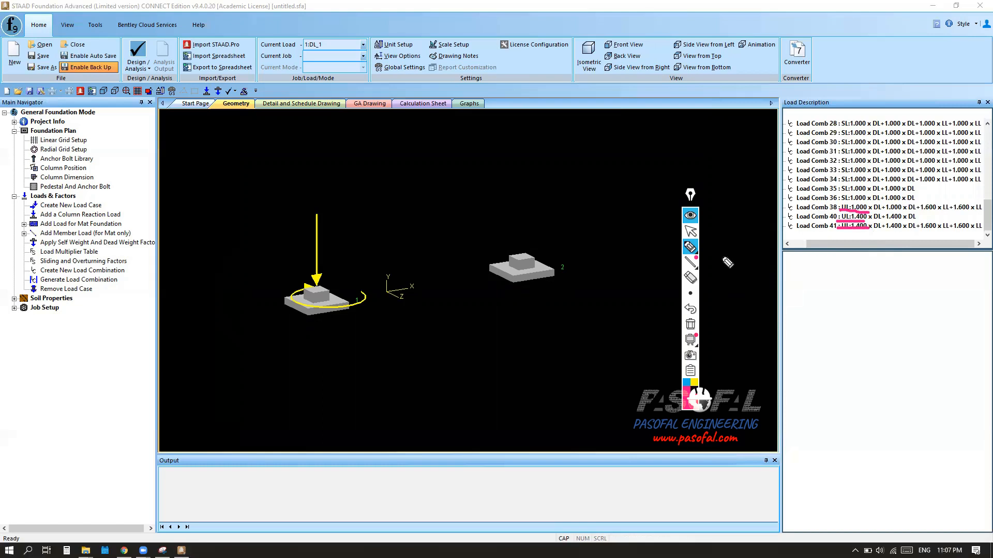
left_click_drag(692, 197, 709, 150)
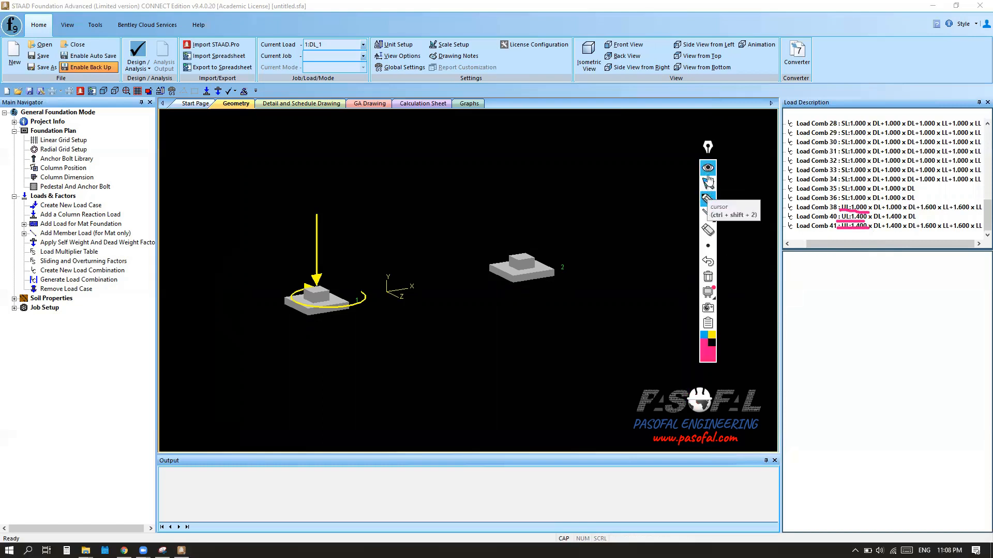
mouse_move(707, 200)
left_click_drag(710, 151, 730, 136)
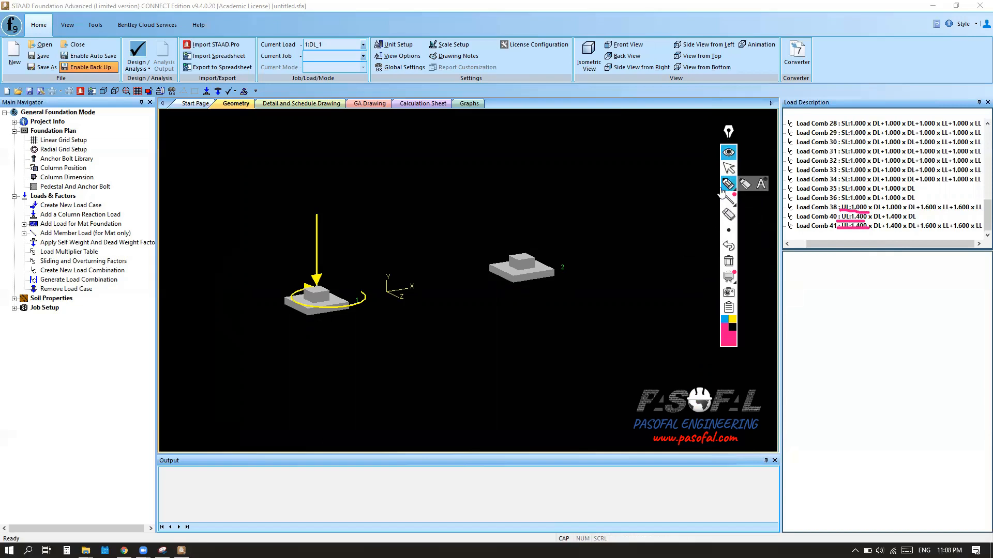
left_click(729, 169)
left_click(728, 153)
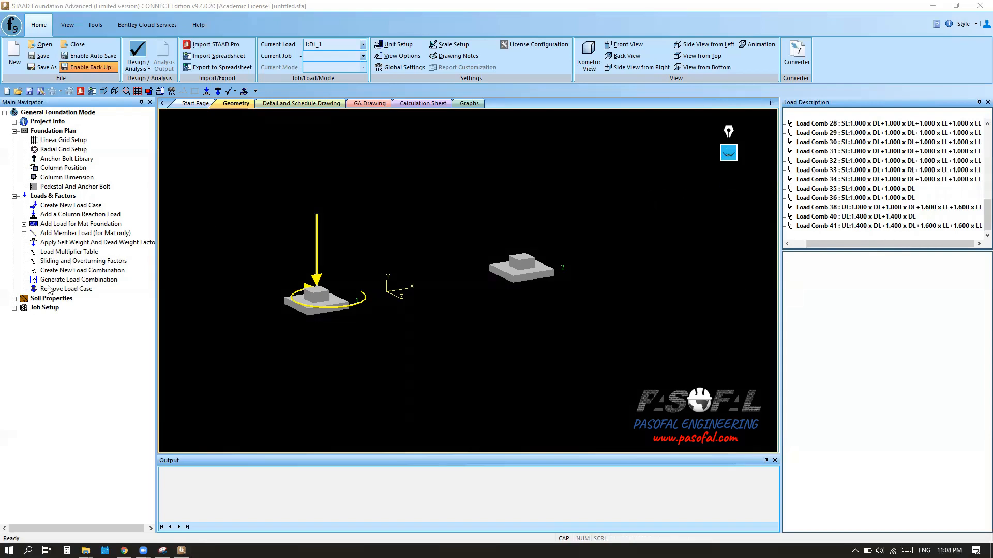
Expand the Soil Properties section of the foundation project.
left_click(14, 299)
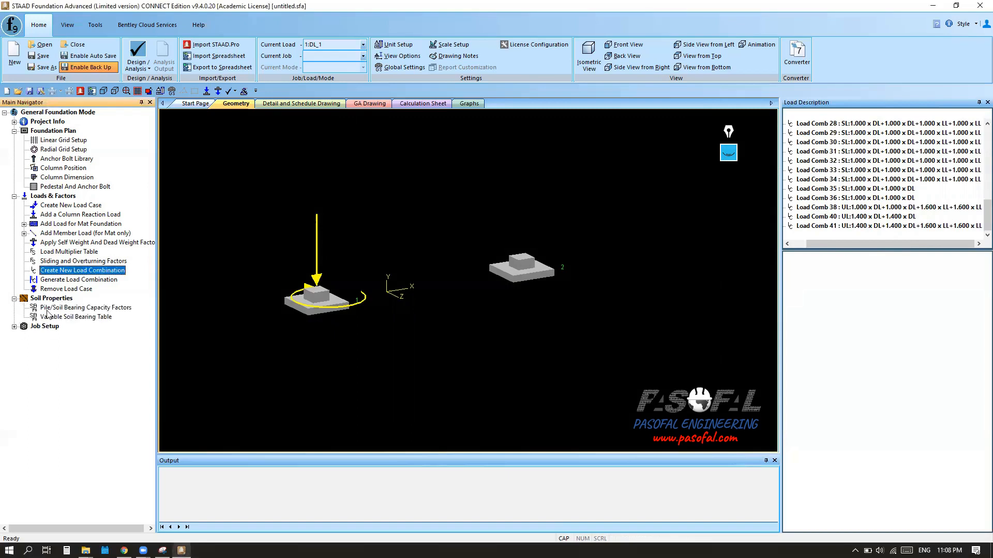
Review the pile/soil bearing capacity factor multipliers assigned to the load cases and combinations.
left_click(68, 309)
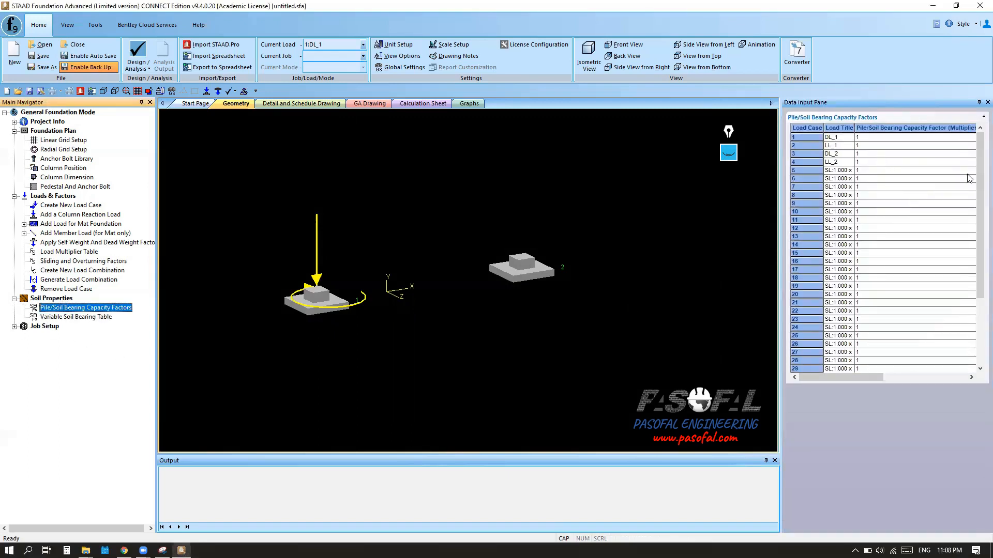
mouse_move(979, 164)
left_mouse_down()
mouse_move(979, 258)
mouse_move(976, 156)
left_mouse_up()
left_click(862, 172)
left_click(862, 291)
Inspect the definition of service load combination 11 in the load description list.
left_click(56, 197)
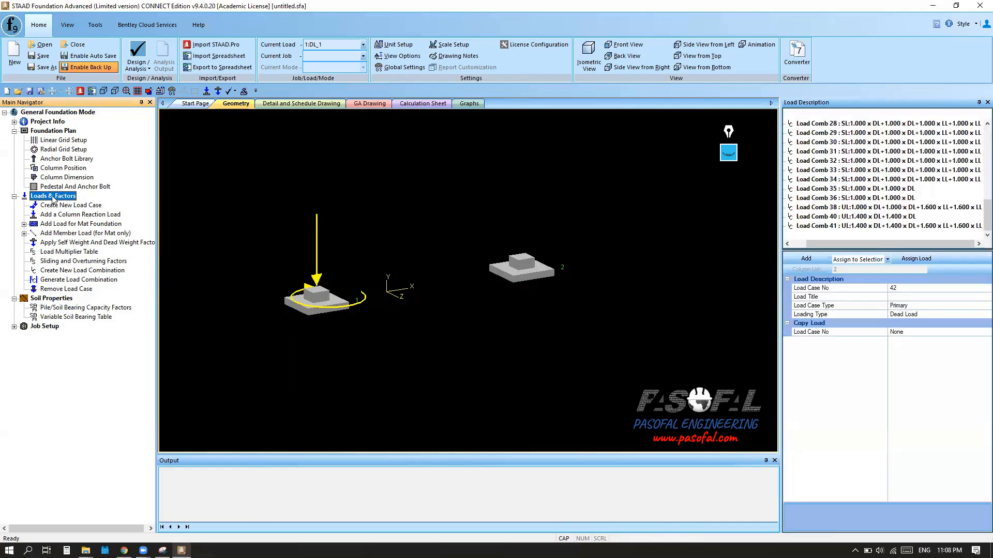
scroll(976, 207, "up", 7)
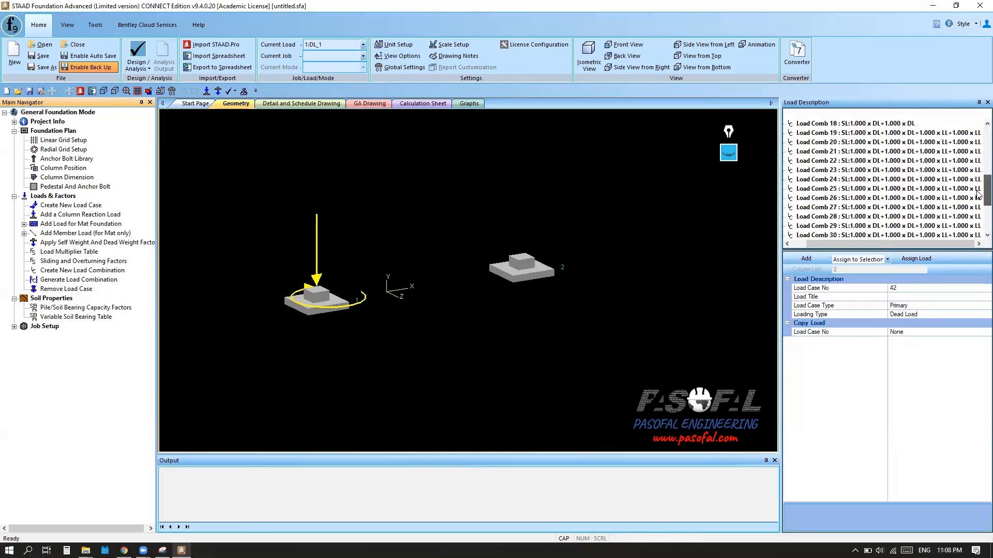
scroll(979, 171, "up", 1)
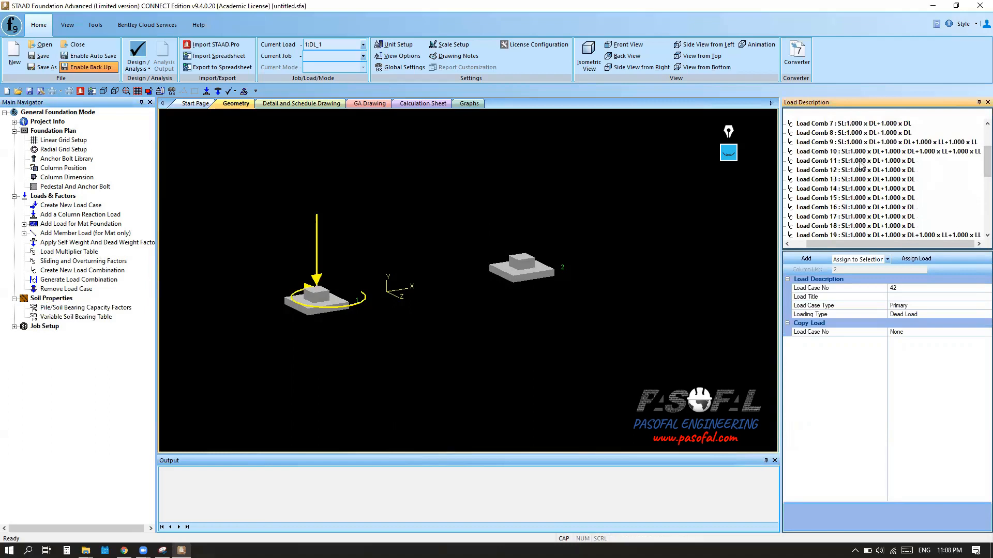
left_click(861, 162)
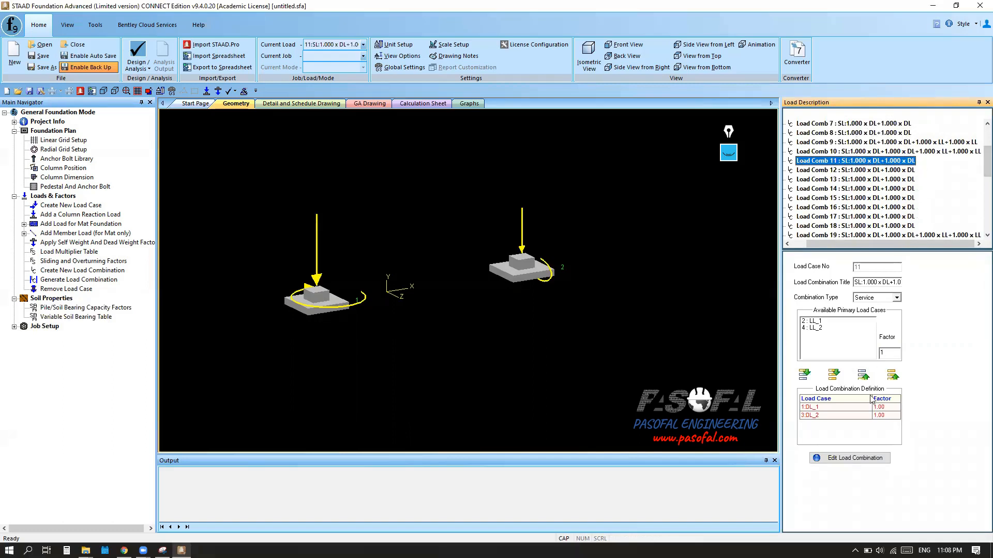
left_click(817, 416)
Outline load combinations 11 to 18 with the annotation pen and clear the markings.
left_click(729, 153)
left_click(728, 184)
mouse_move(919, 156)
left_mouse_down()
mouse_move(922, 235)
mouse_move(799, 232)
mouse_move(794, 155)
mouse_move(919, 155)
left_mouse_up()
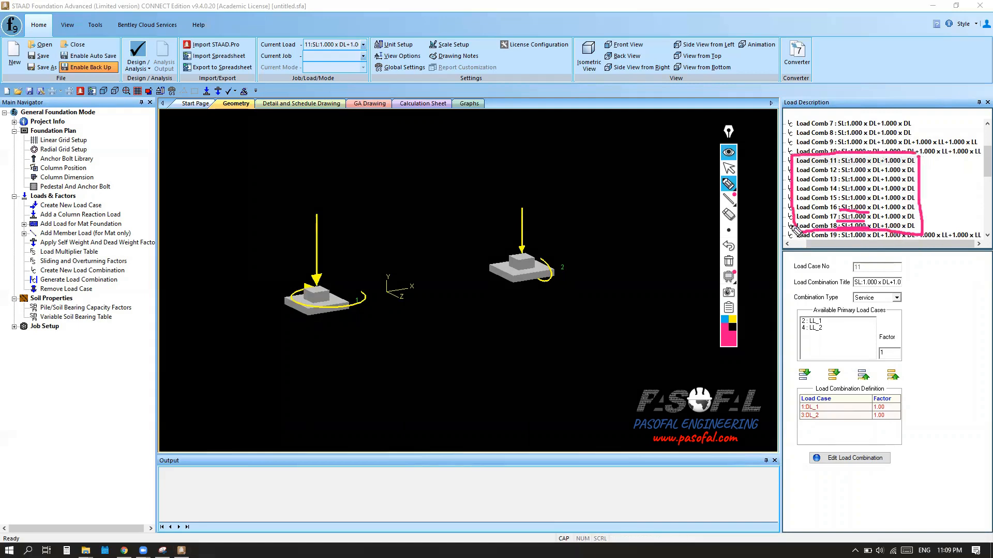
left_click(729, 261)
left_click(729, 168)
Remove load combination 5 from the load list and keep the delete alert enabled.
scroll(876, 181, "up", 2)
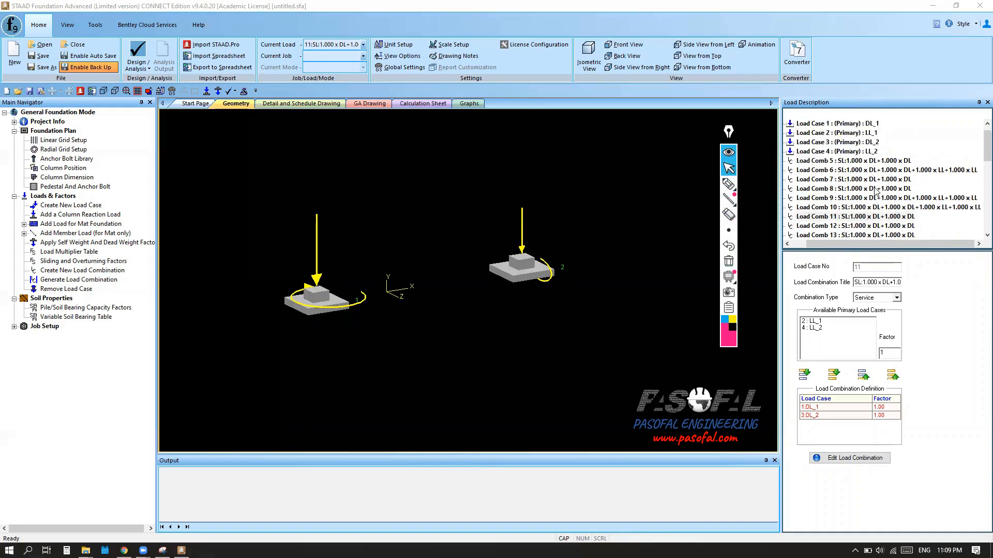
left_click(858, 161)
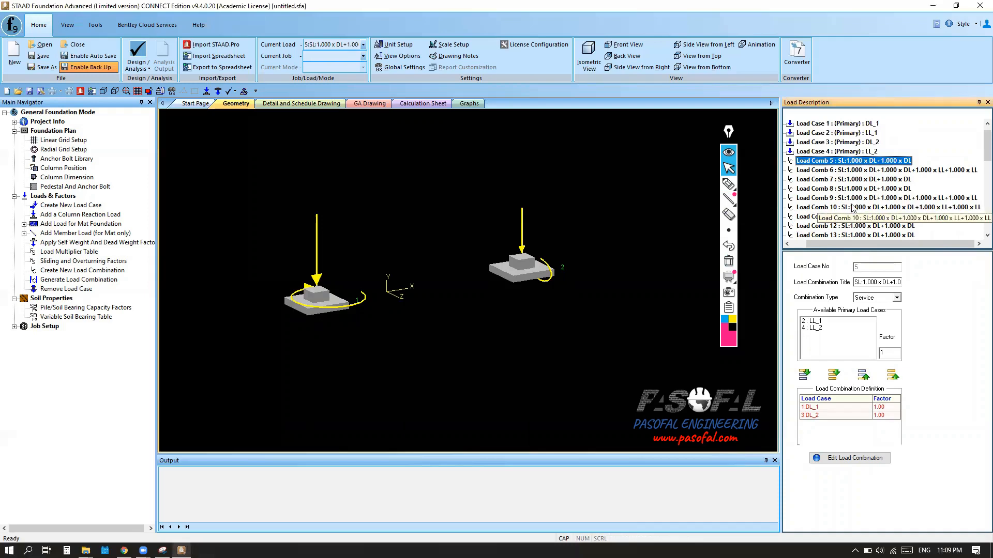
left_click(61, 289)
left_click(514, 300)
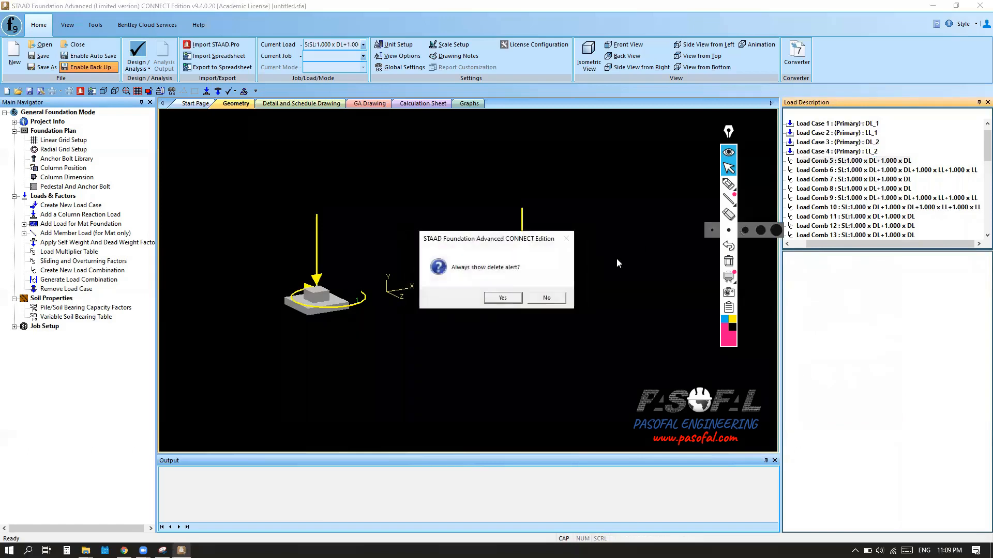
left_click(508, 298)
Delete service load combination 6, which combines DL_1, DL_2, LL_1 and LL_2.
scroll(904, 194, "up", 10)
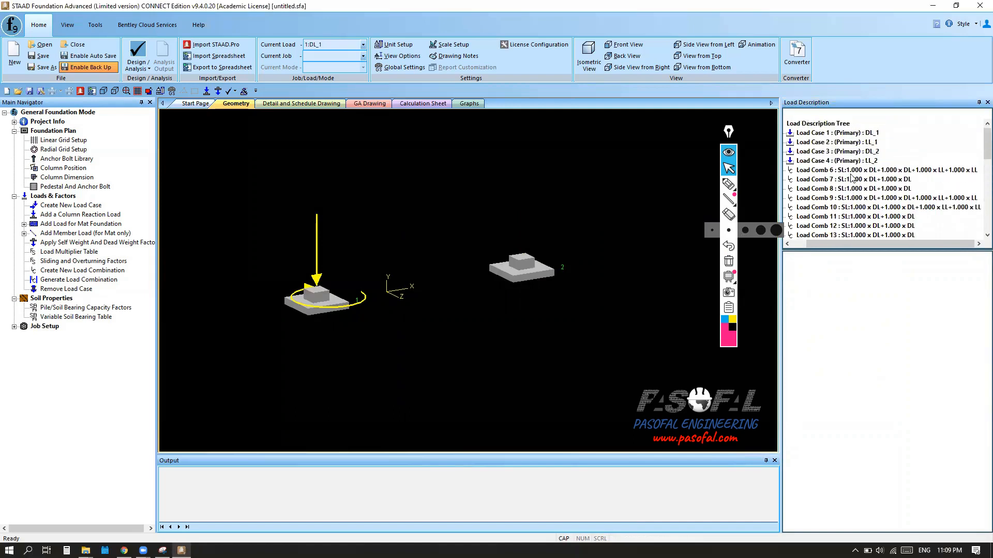
left_click(848, 170)
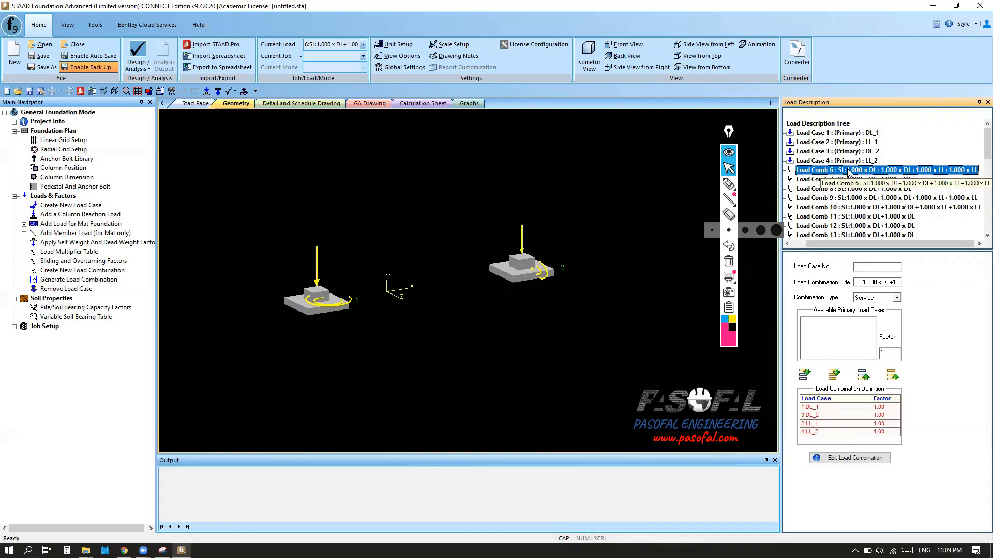
key("Delete")
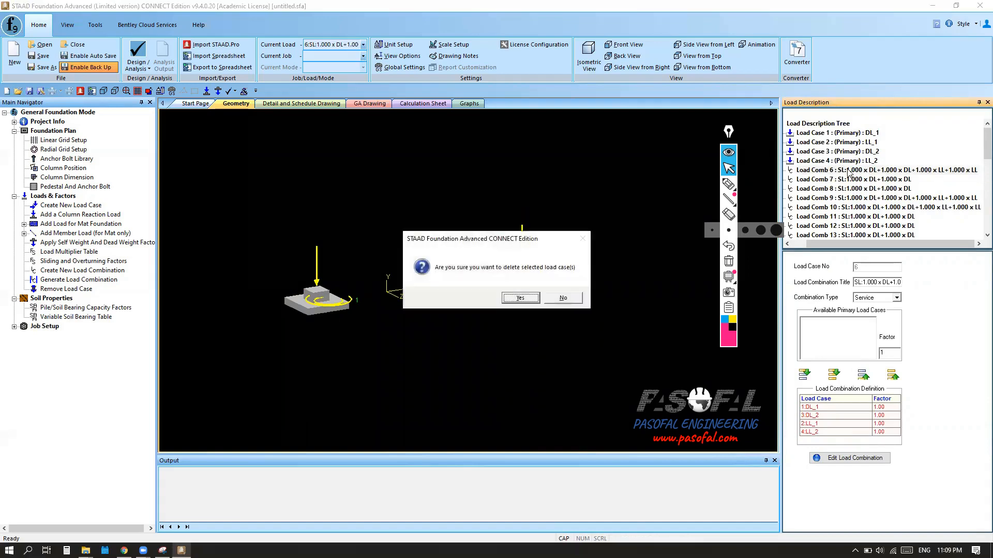
left_click(530, 300)
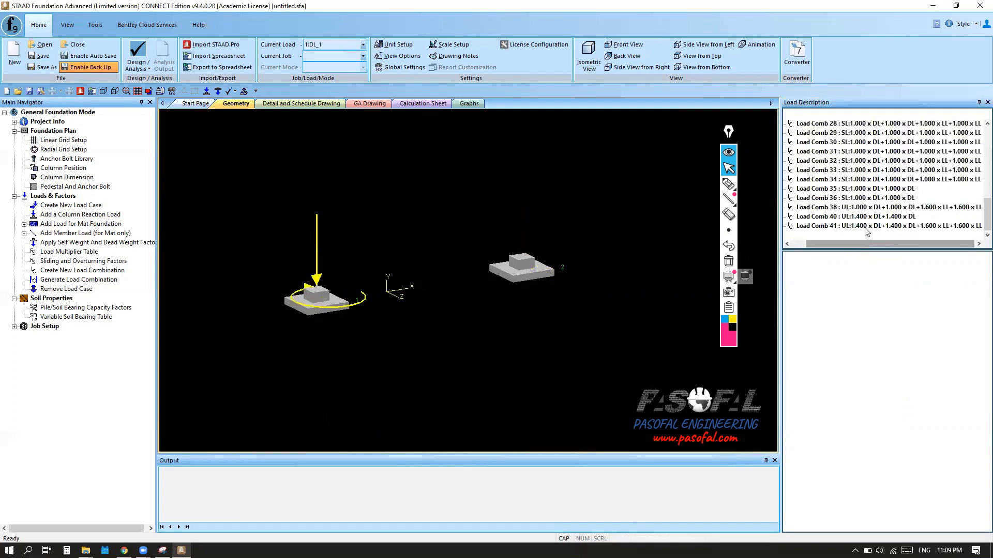
Delete service load combinations 34 and 10 from the load list.
left_click(897, 180)
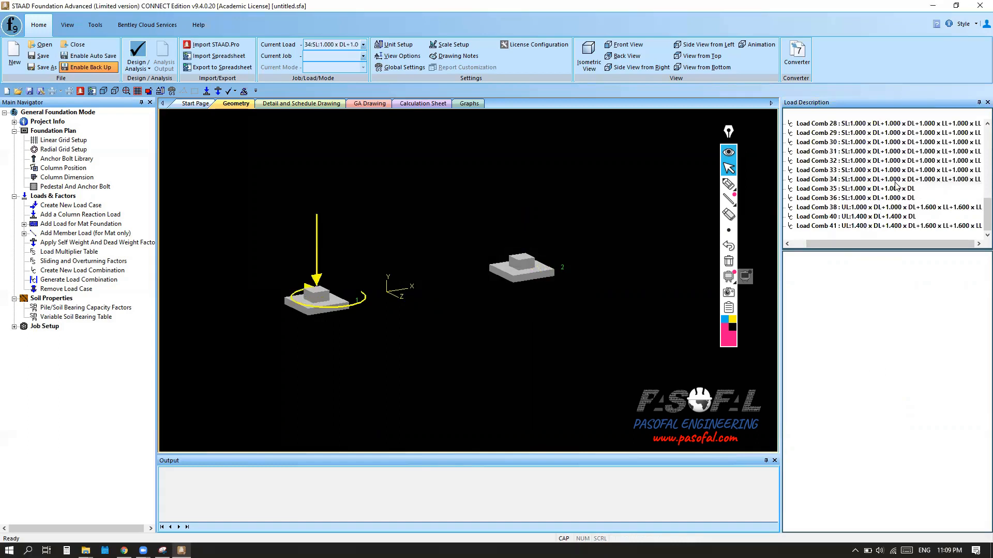
key("Delete")
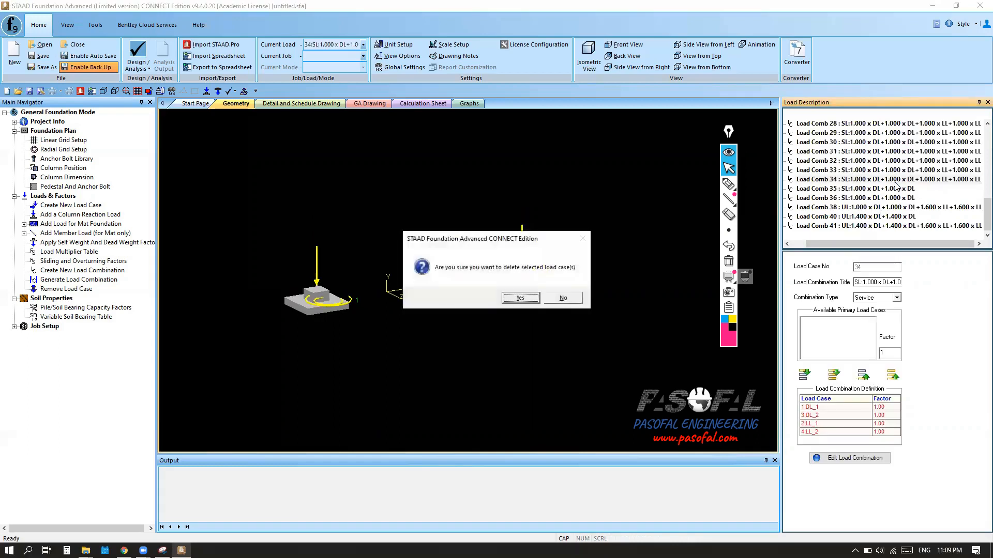
key("Return")
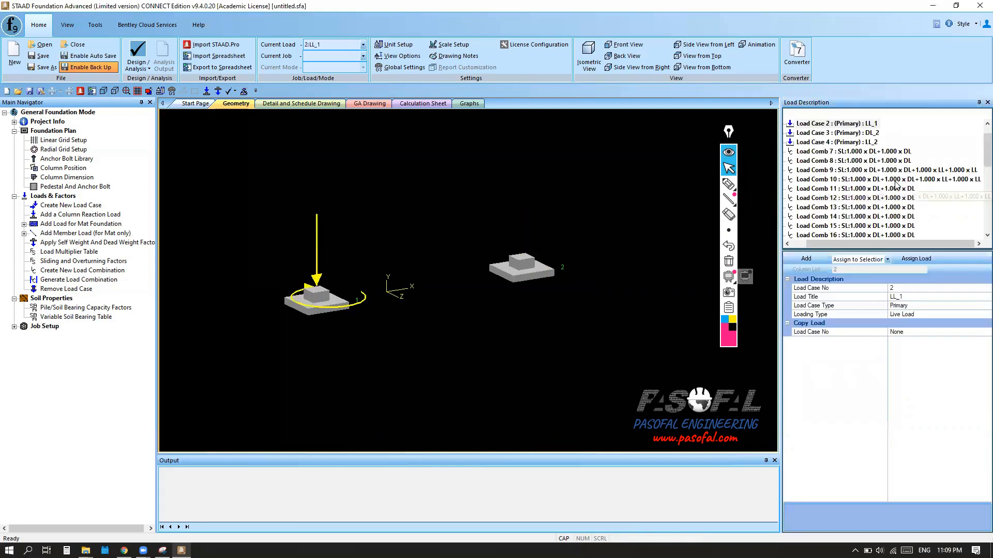
left_click(894, 180)
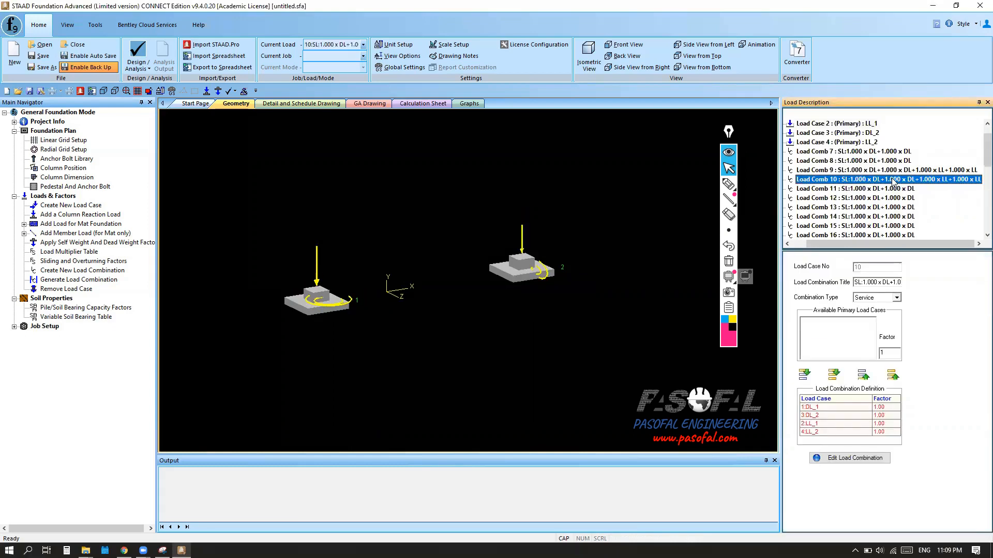
key("Delete")
key("Return")
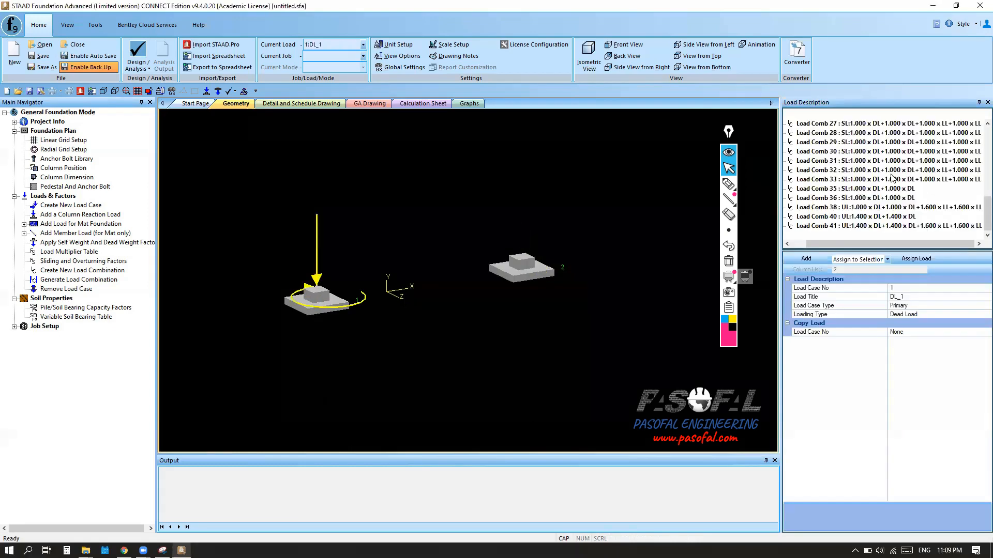
Delete the duplicate service load combinations 31, 30 and 28.
left_click(886, 162)
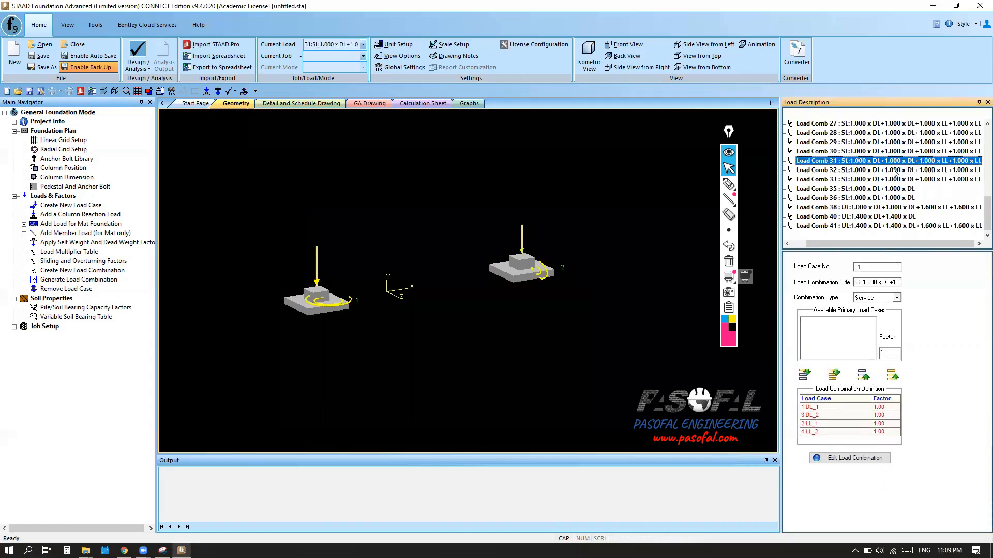
key("Delete")
key("Return")
left_click(897, 160)
key("Delete")
key("Return")
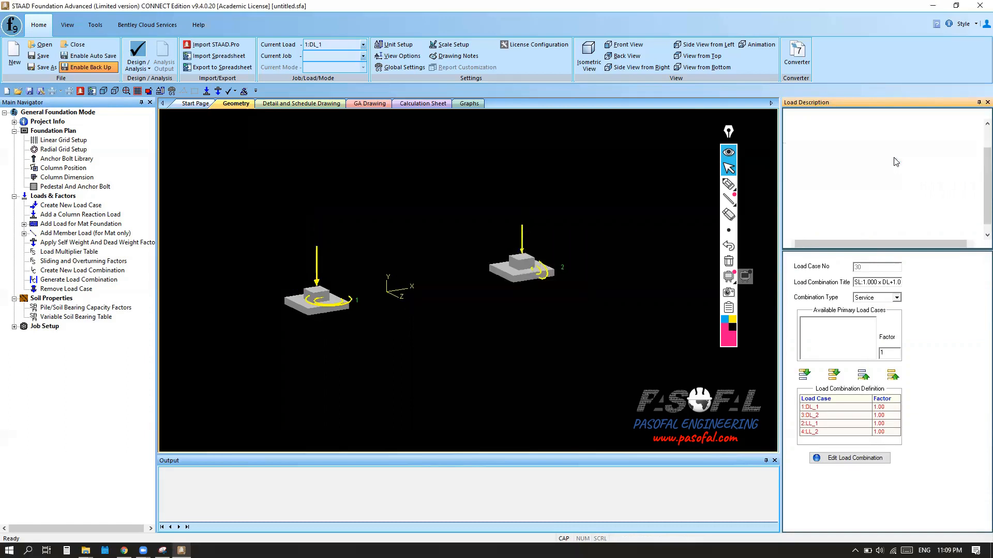
key("Delete")
key("Return")
Delete the duplicate service load combinations 24 through 27.
left_click(897, 161)
key("Delete")
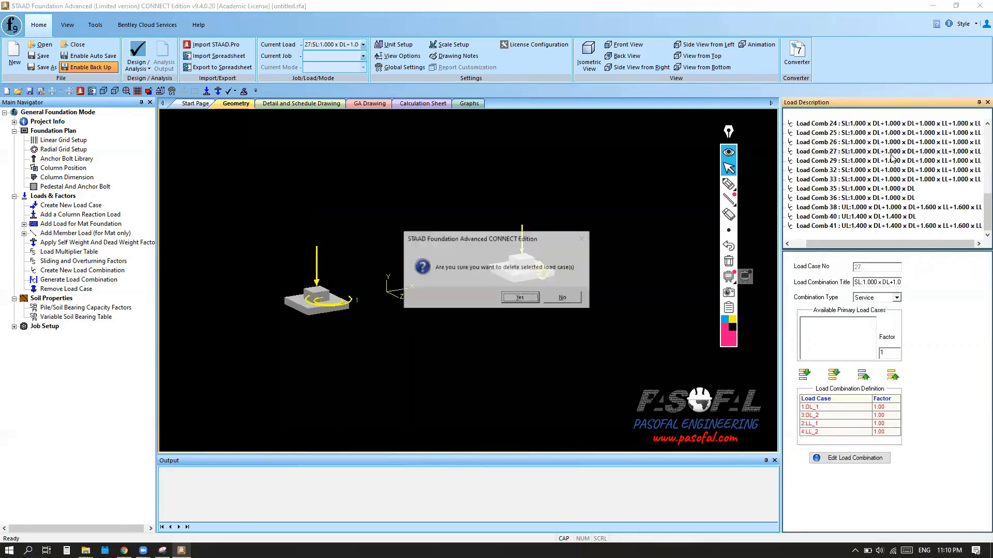
key("Return")
left_click(892, 158)
key("Delete")
key("Return")
left_click(892, 158)
key("Delete")
key("Return")
left_click(900, 155)
key("Delete")
key("Return")
Delete the duplicate service load combinations 21, 22 and 23.
left_click(896, 143)
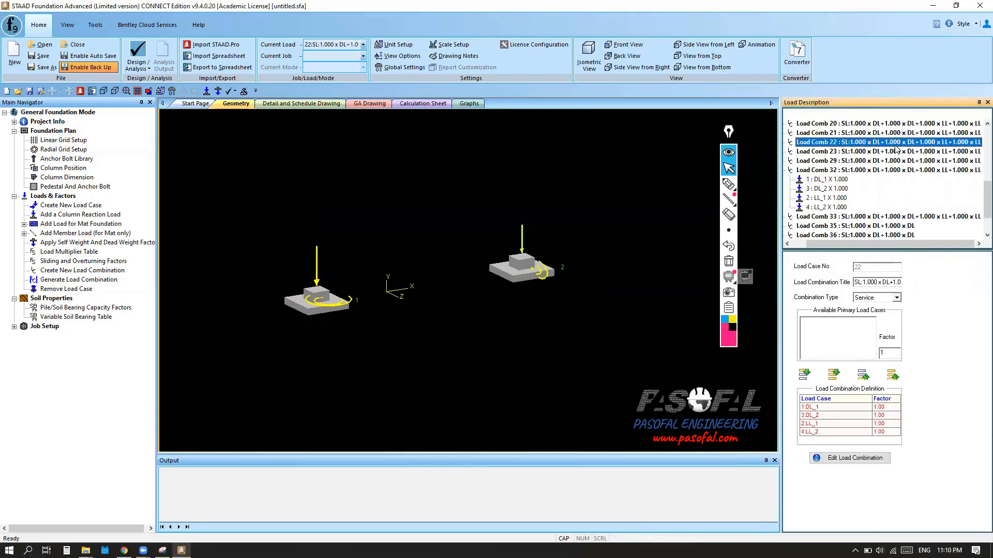
key("Delete")
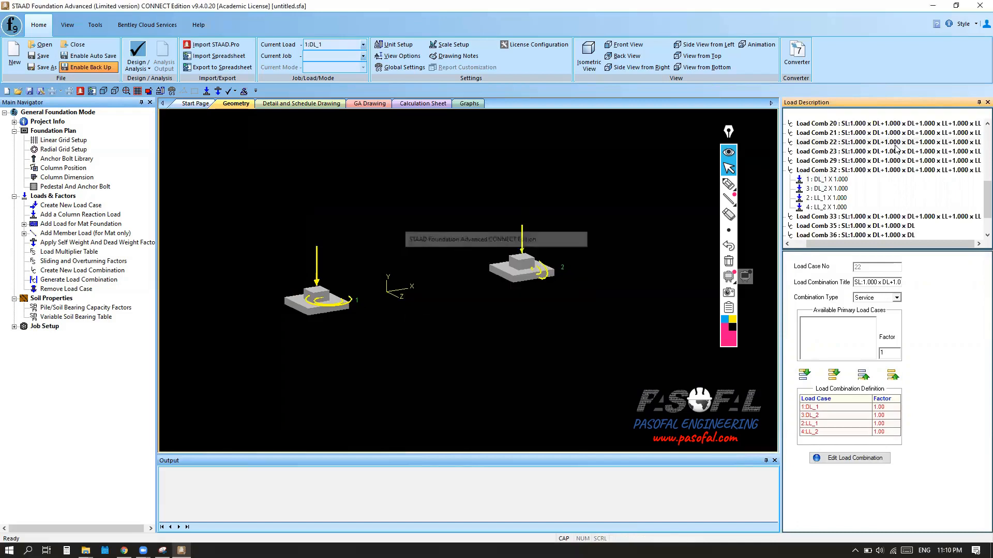
key("Return")
left_click(897, 155)
key("Delete")
key("Return")
left_click(895, 153)
key("Delete")
key("Return")
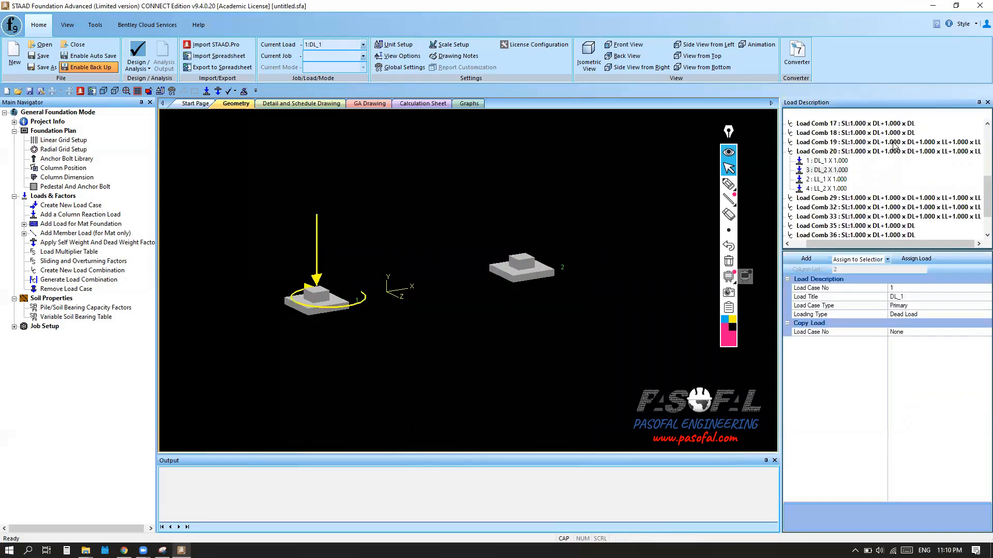
Delete service load combinations 20 and 19 from the load list.
left_click(891, 152)
key("Delete")
key("Return")
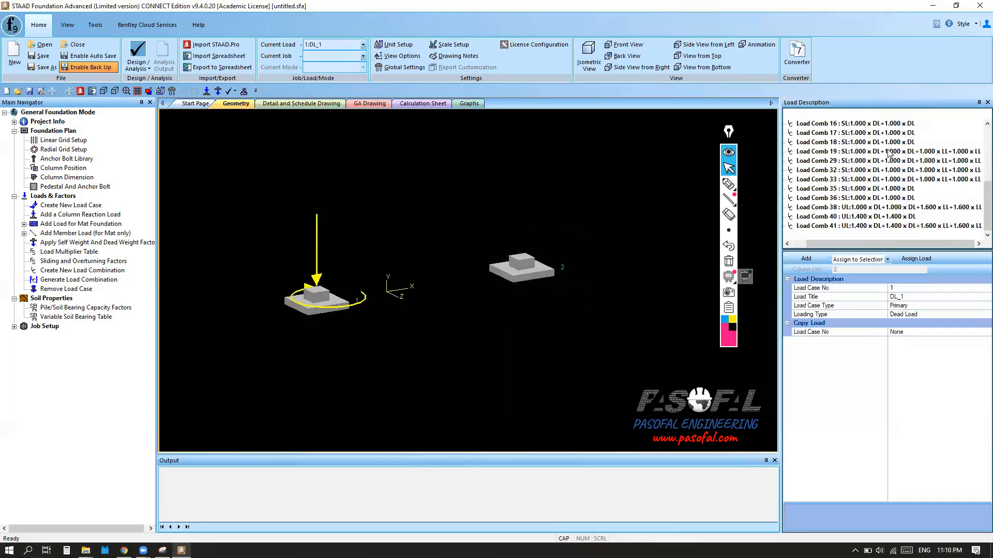
left_click(889, 151)
key("Delete")
key("Return")
Delete the dead-load-only service combinations 17, 15 and 14.
left_click(885, 147)
key("Delete")
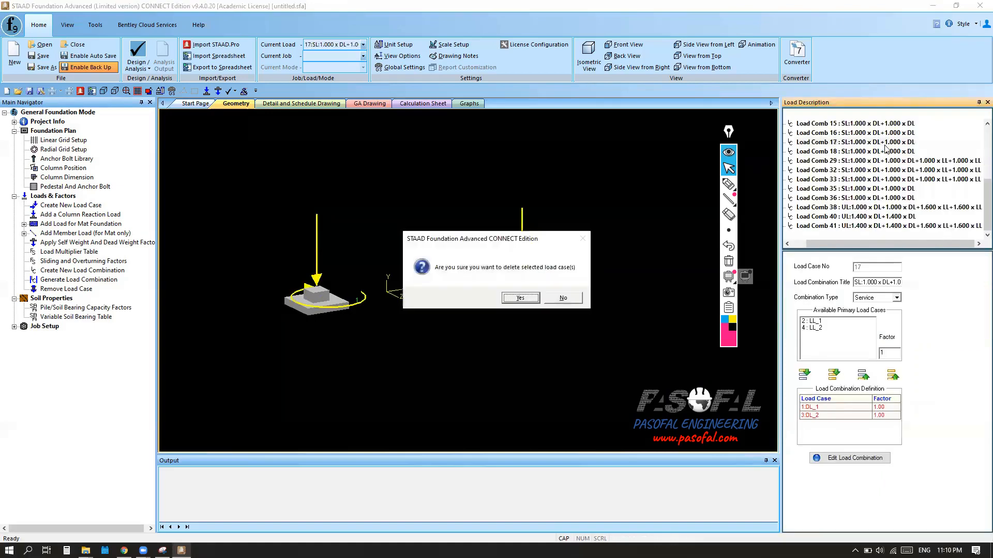
key("Return")
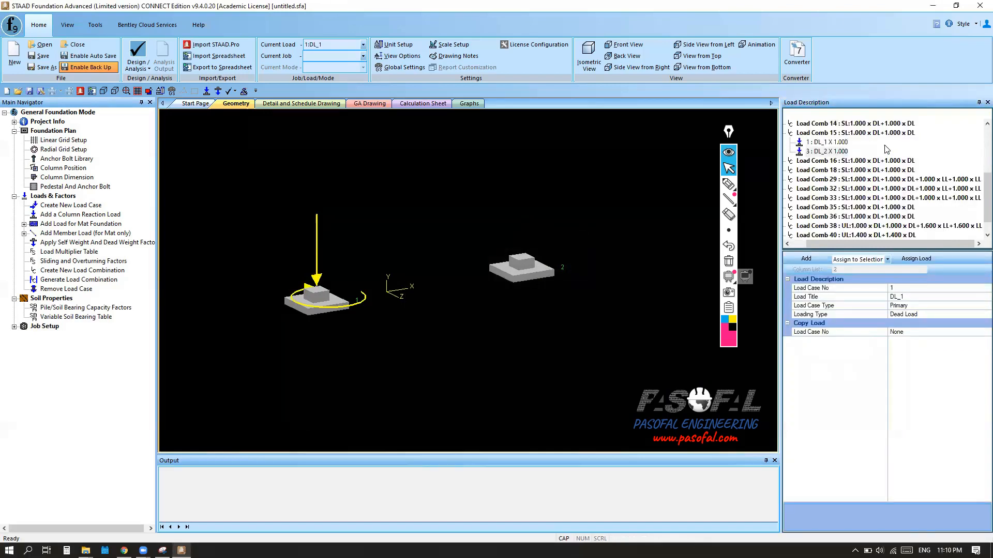
left_click(877, 134)
key("Delete")
key("Return")
left_click(878, 135)
key("Delete")
key("Return")
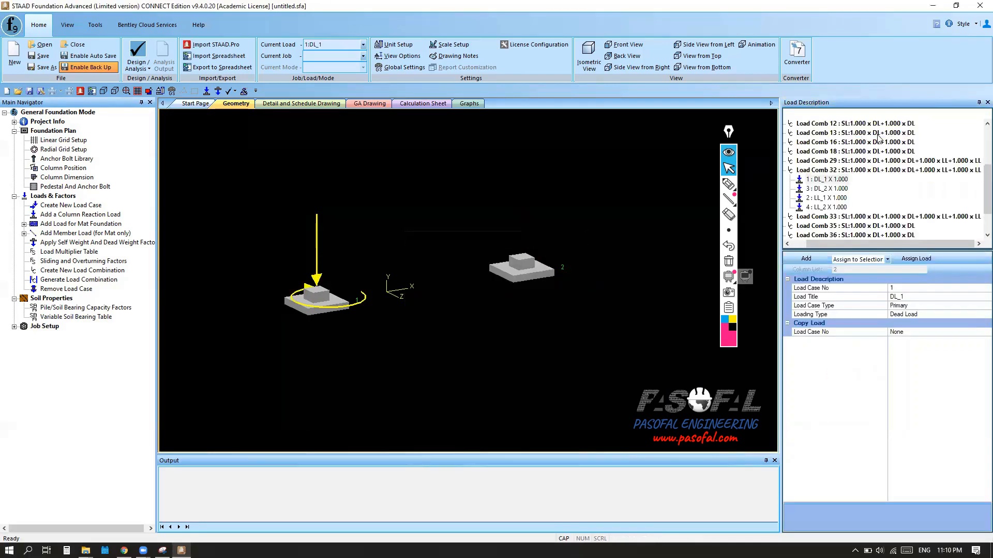
Delete the dead-plus-live service load combinations 29, 32 and 33.
left_click(878, 161)
key("Delete")
key("Return")
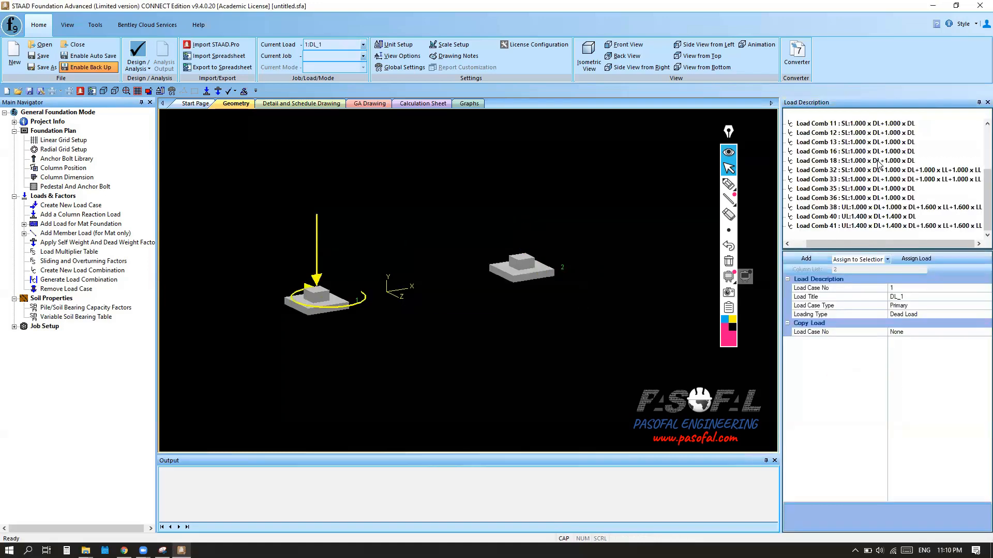
left_click(878, 171)
key("Delete")
key("Return")
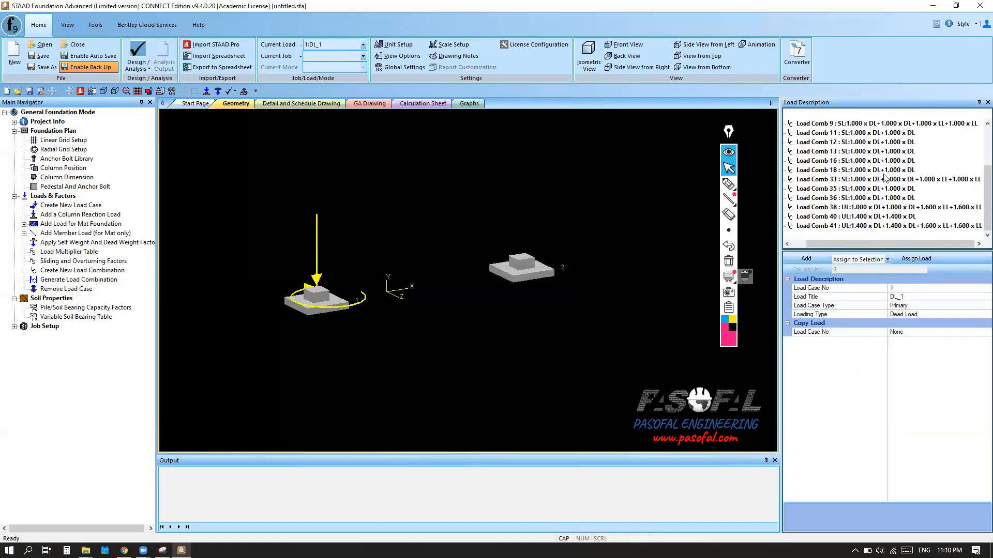
left_click(886, 180)
key("Delete")
key("Return")
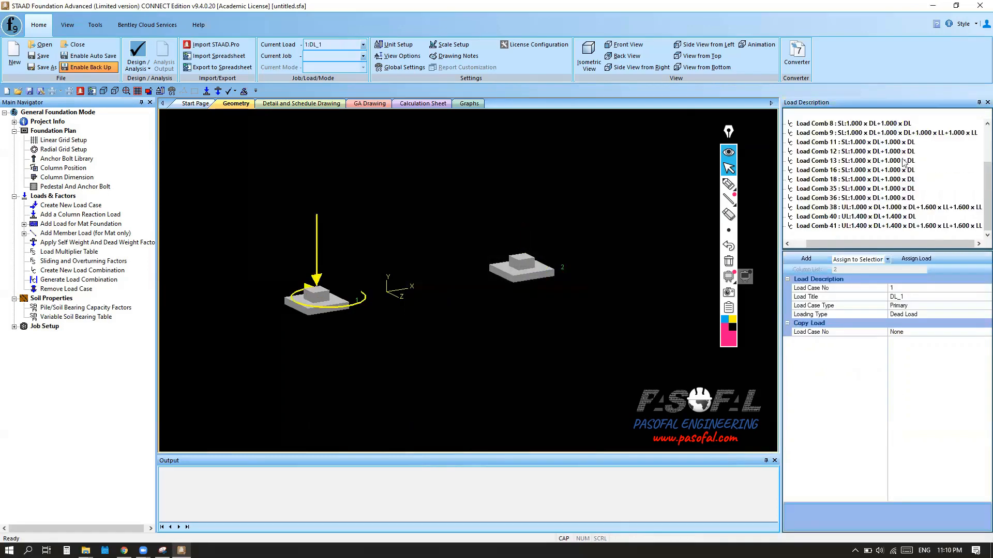
Delete service load combinations 9 and 12 from the load list.
left_click(888, 133)
key("Delete")
key("Return")
left_click(883, 151)
key("Delete")
key("Return")
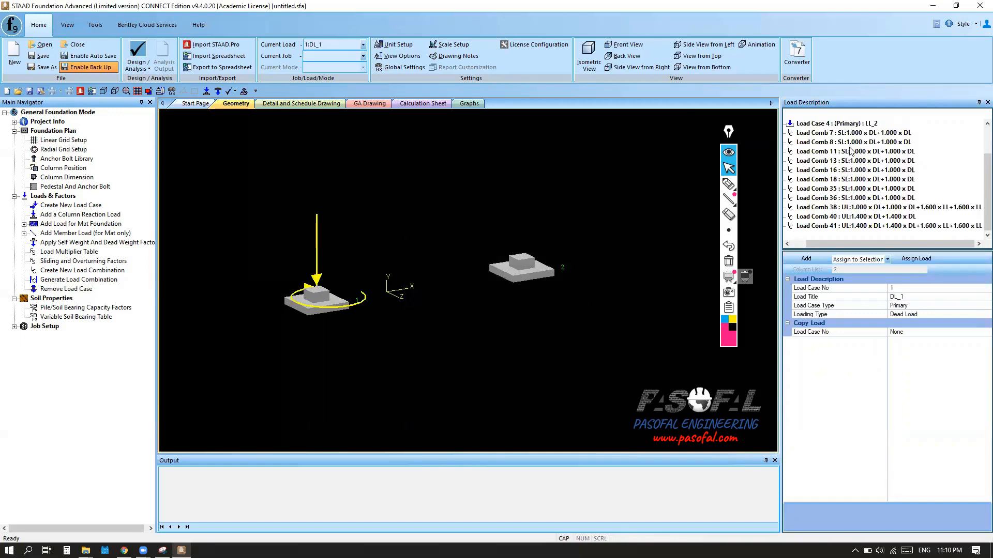
Inspect the definition of load combination 7 and review the remaining load cases and combinations.
left_click(845, 134)
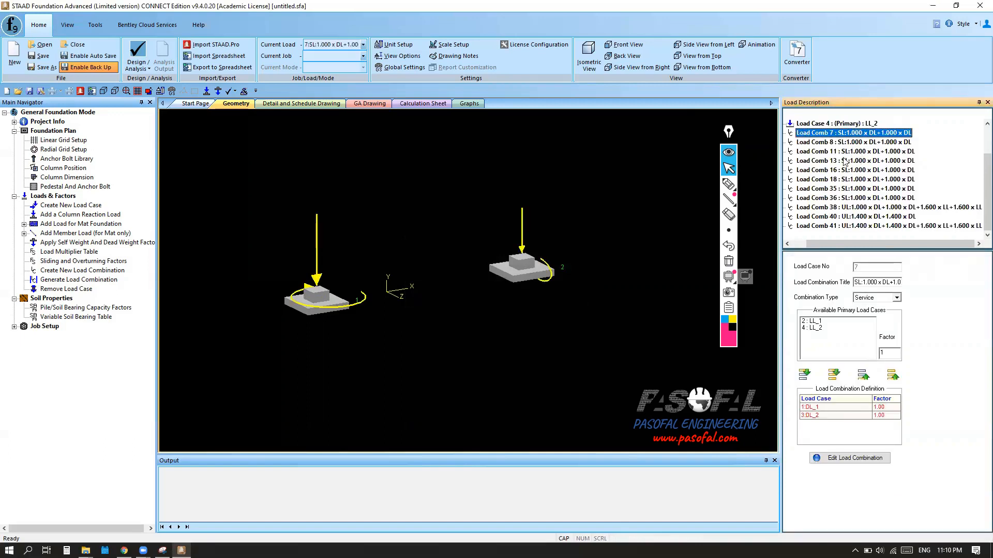
scroll(847, 192, "up", 2)
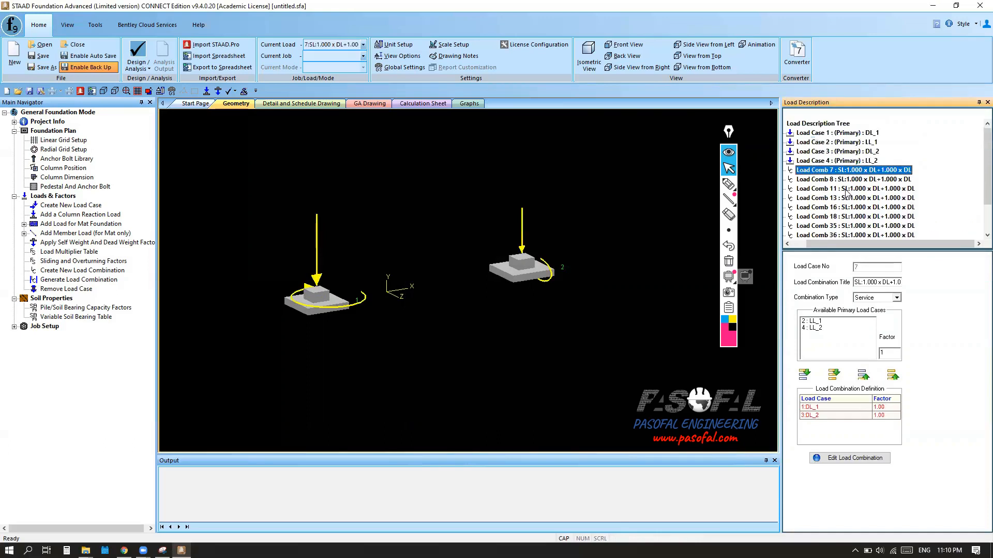
scroll(858, 183, "down", 2)
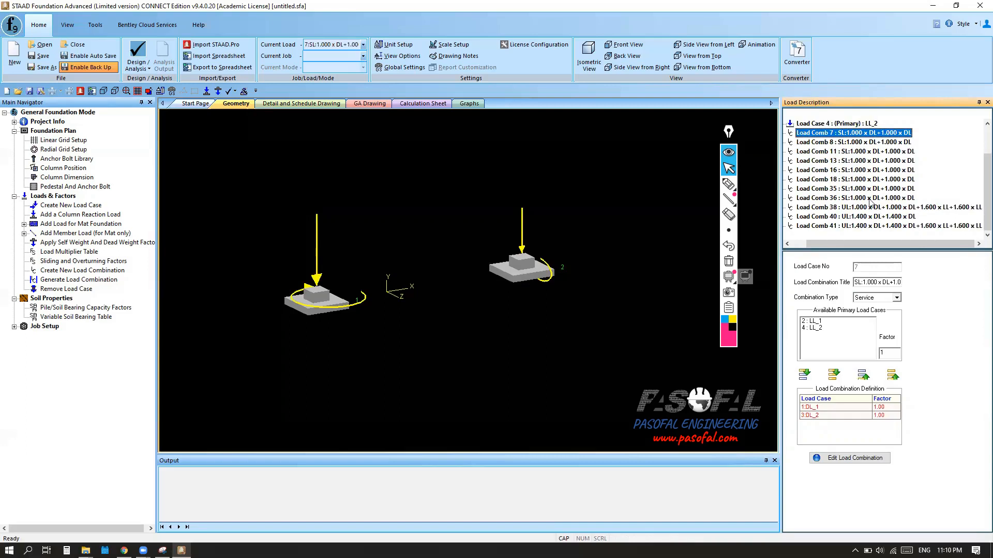
Save the foundation project in the SFA folder under the file name COMBINED FOUNDATION.
left_click(645, 214)
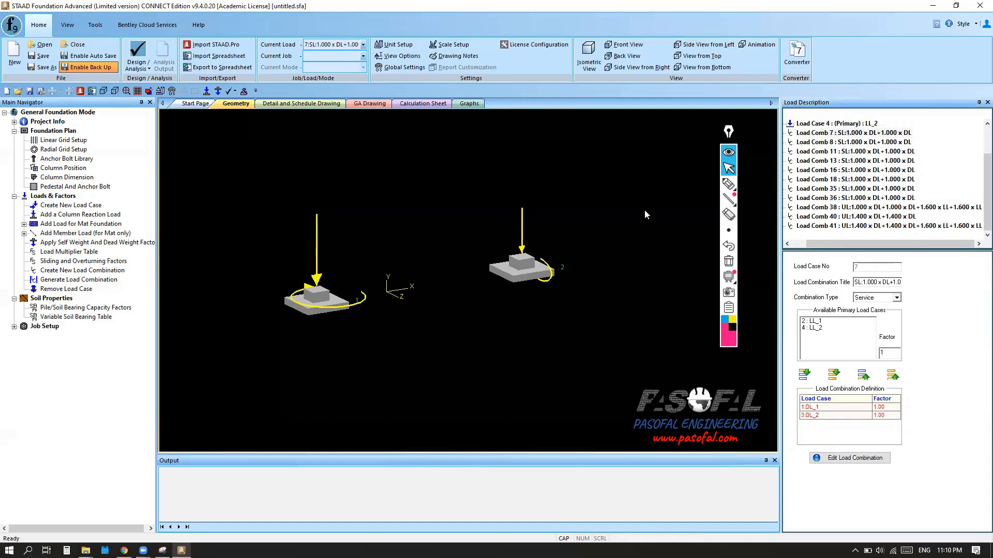
left_click(47, 67)
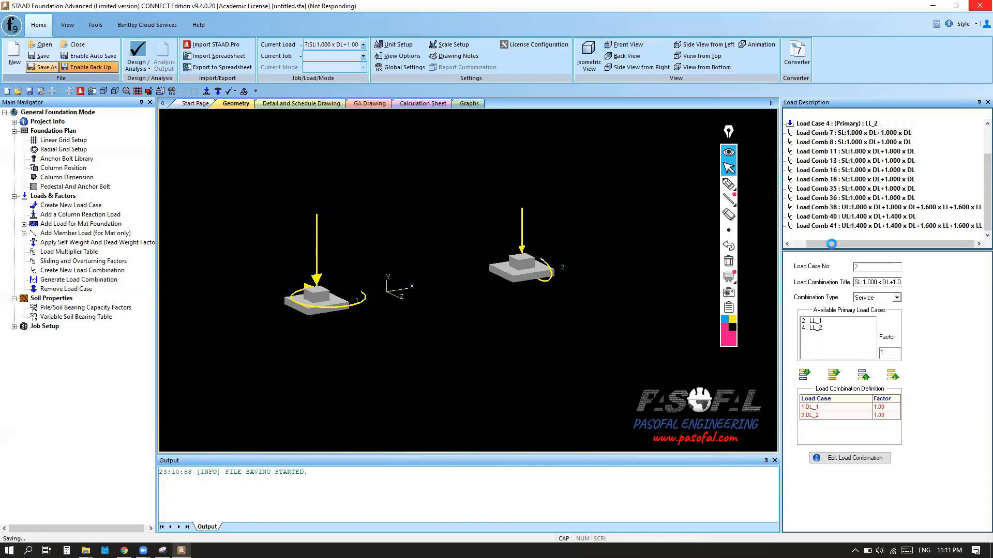
left_click(745, 183)
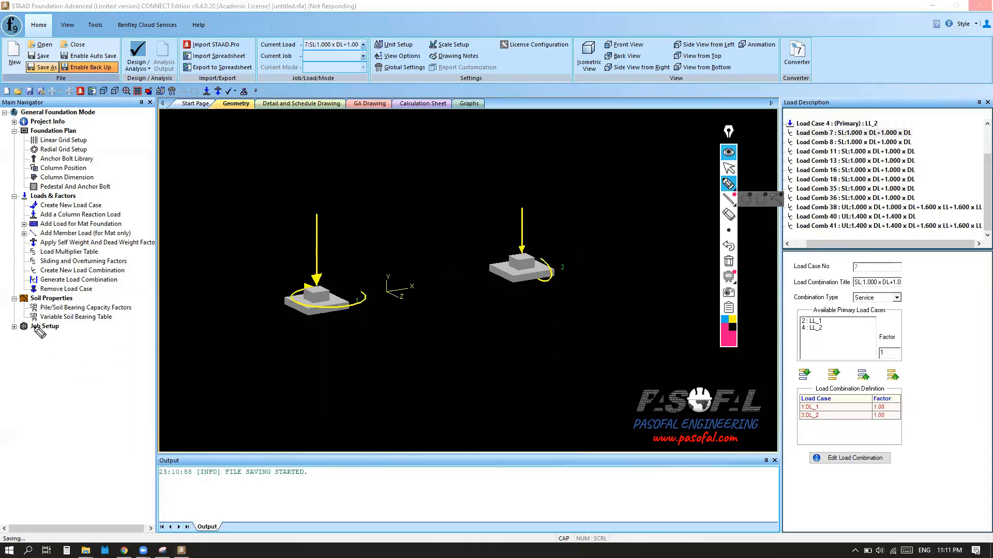
mouse_move(13, 330)
left_mouse_down()
mouse_move(82, 333)
mouse_move(74, 315)
mouse_move(4, 322)
left_mouse_up()
mouse_move(98, 324)
left_mouse_down()
mouse_move(98, 339)
mouse_move(91, 332)
mouse_move(110, 331)
mouse_move(93, 314)
mouse_move(120, 332)
left_mouse_up()
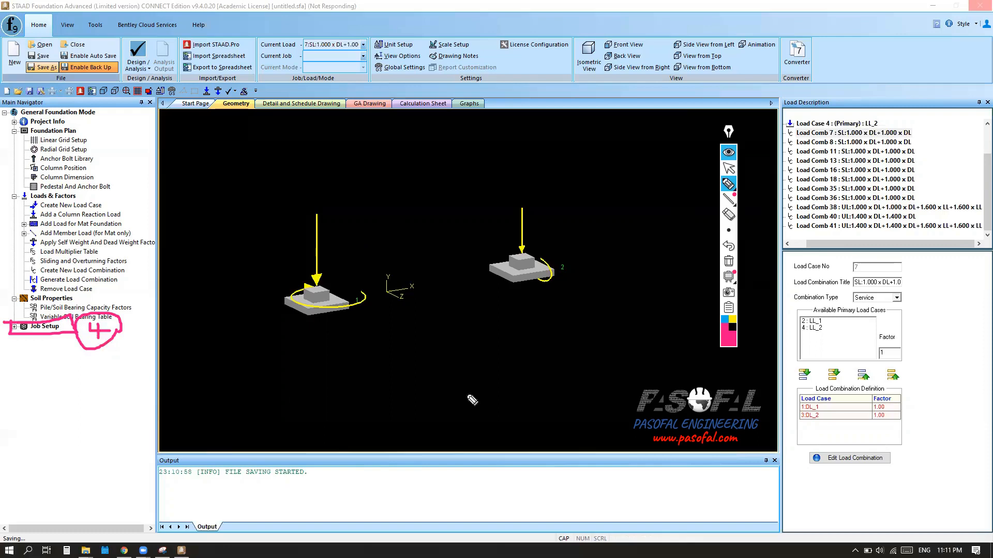
left_click(729, 168)
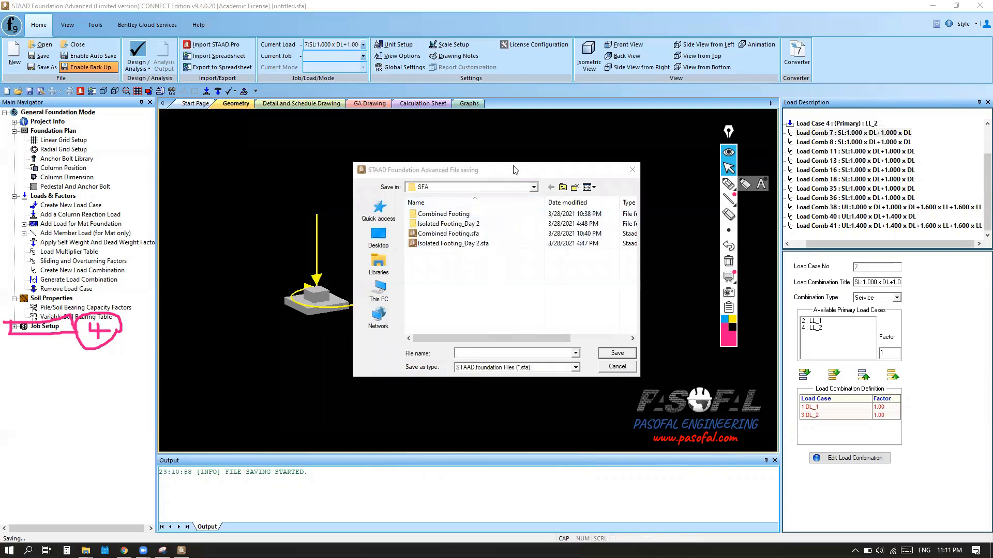
left_click_drag(512, 172, 545, 168)
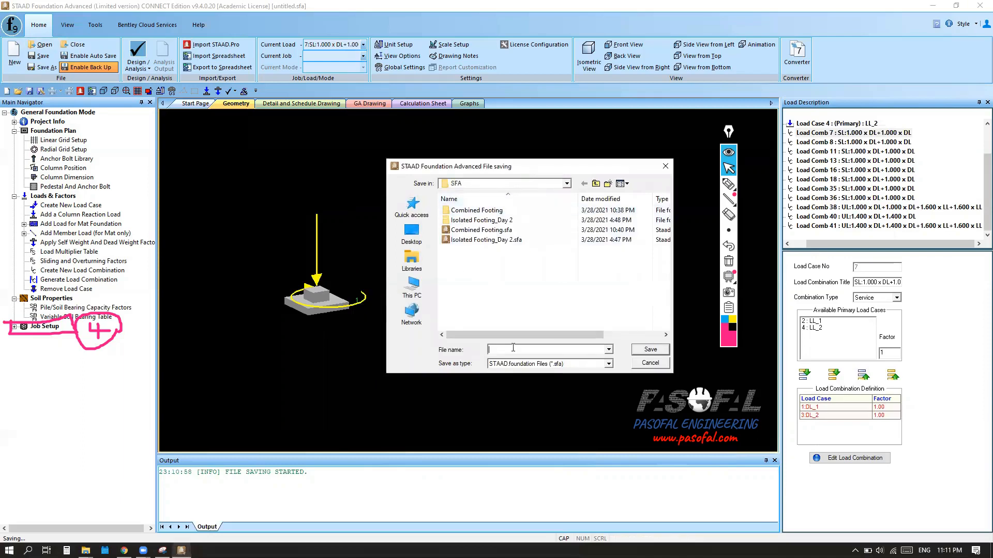
type("COMBINED")
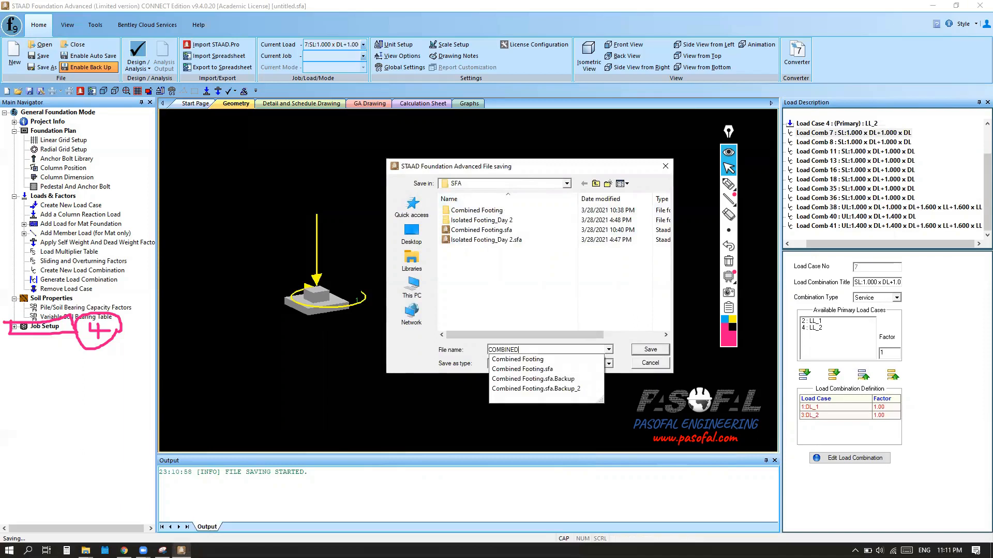
type(" FOUNDATION")
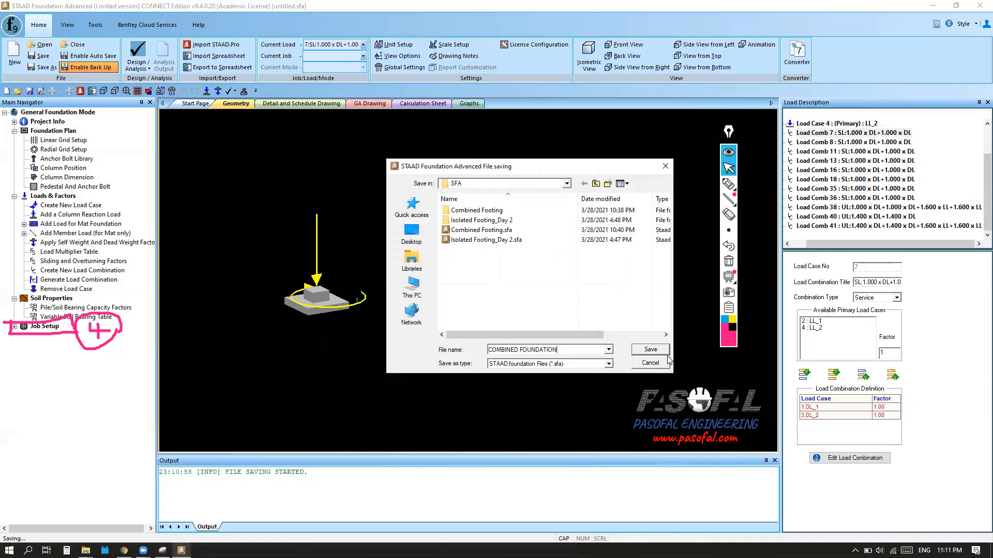
left_click(650, 351)
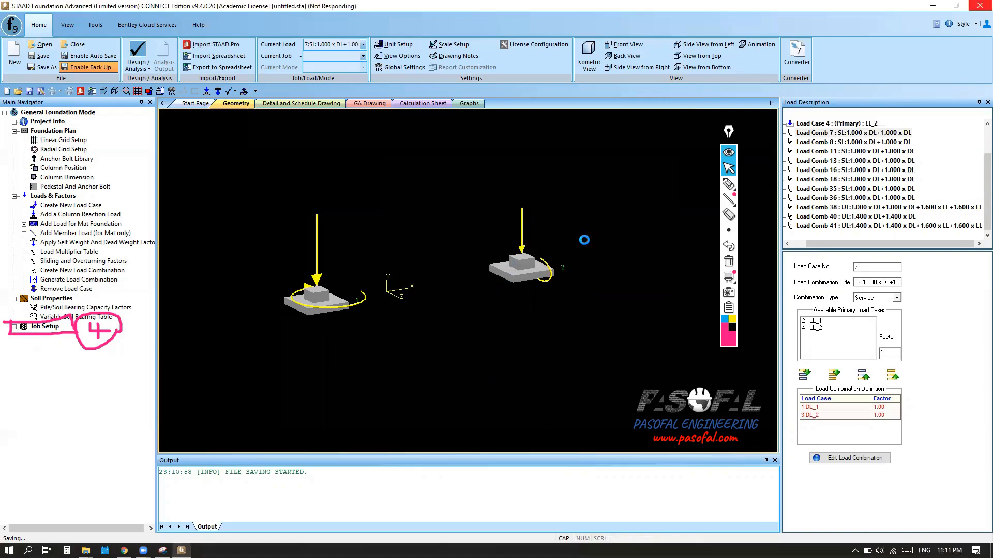
Start a new foundation job and name it COMBINED FOUNDATION.
left_click(14, 326)
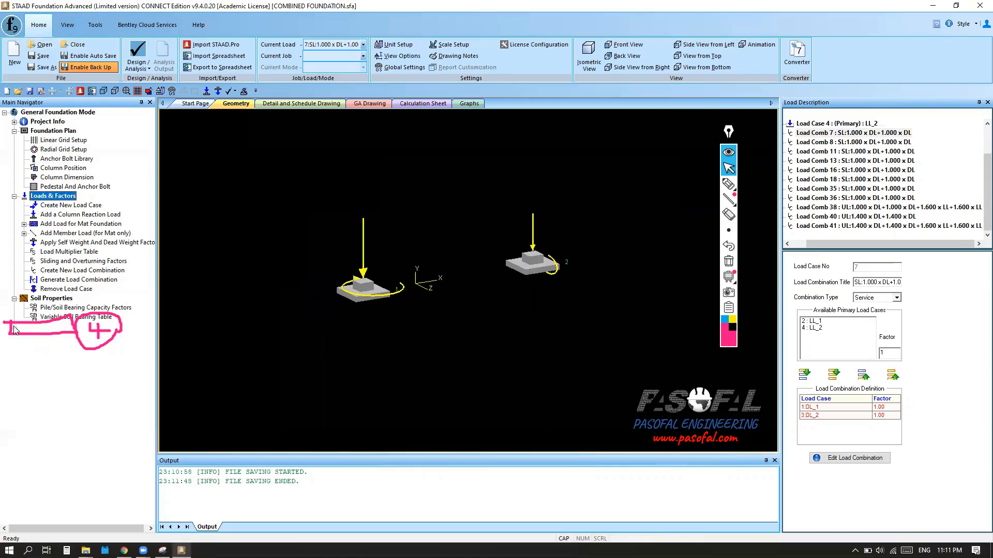
left_click(729, 262)
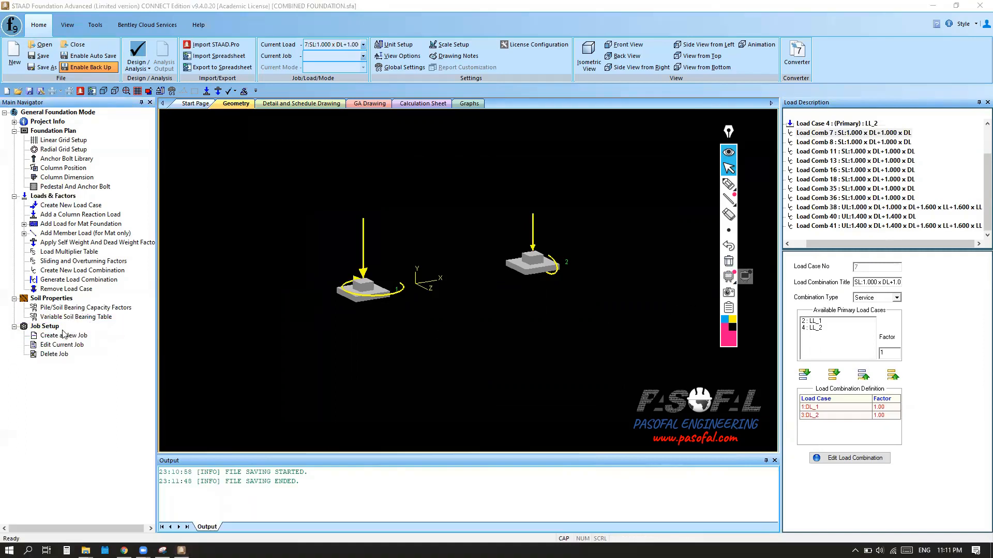
key("ctrl")
left_click(59, 337)
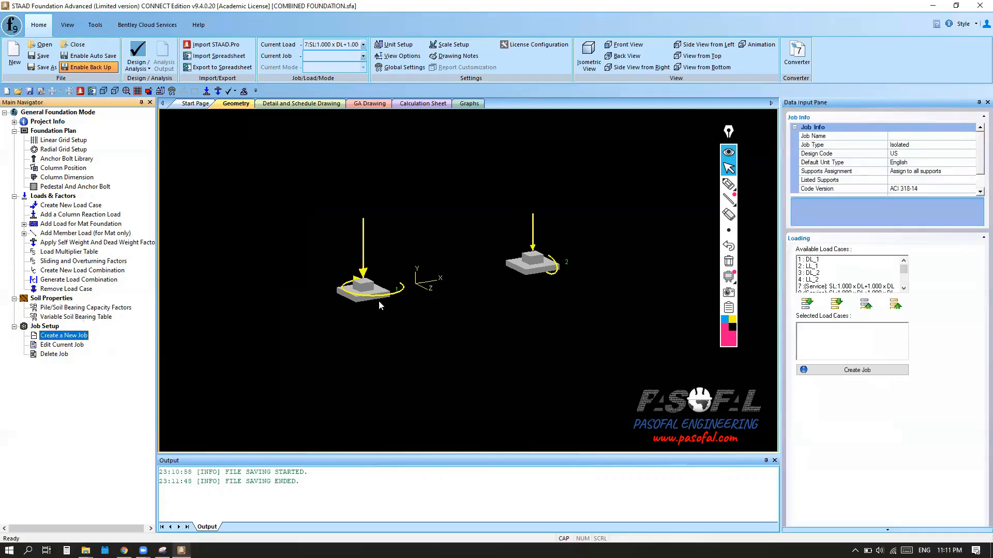
left_click(915, 136)
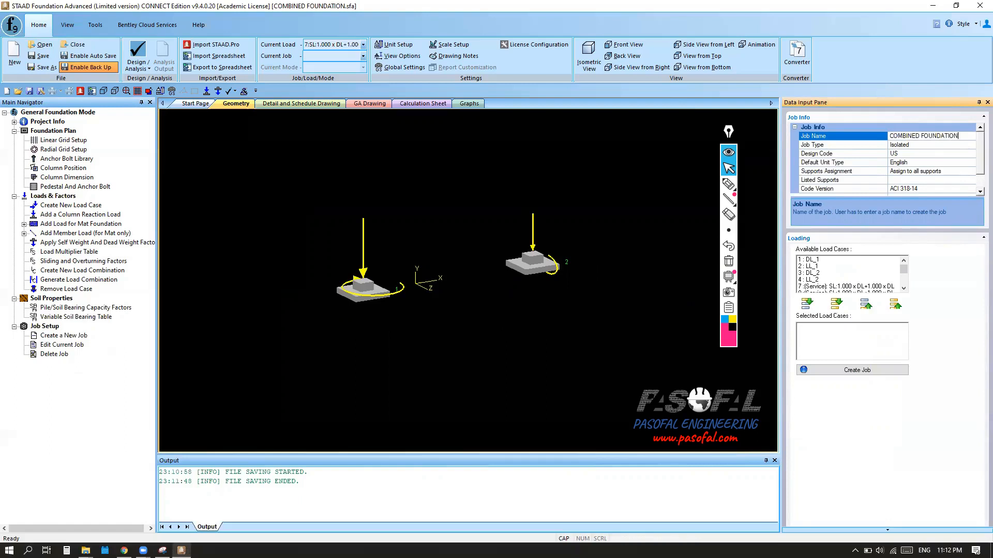
Define the job as type Combined with the British design code and SI units, assigned to all supports.
left_click(946, 145)
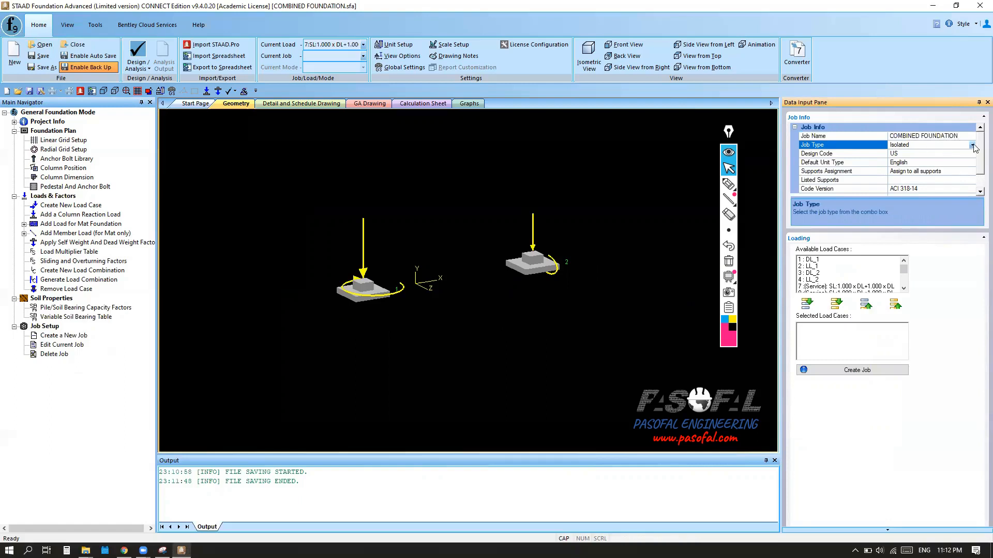
left_click(973, 145)
left_click(894, 175)
left_click(910, 155)
left_click(972, 154)
left_click(930, 171)
left_click(922, 163)
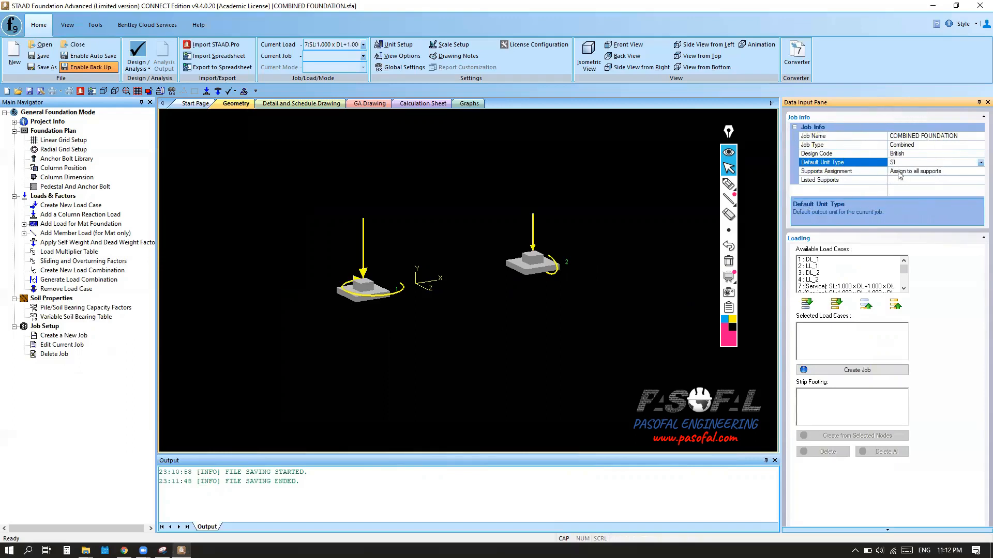
left_click(929, 170)
key("ctrl")
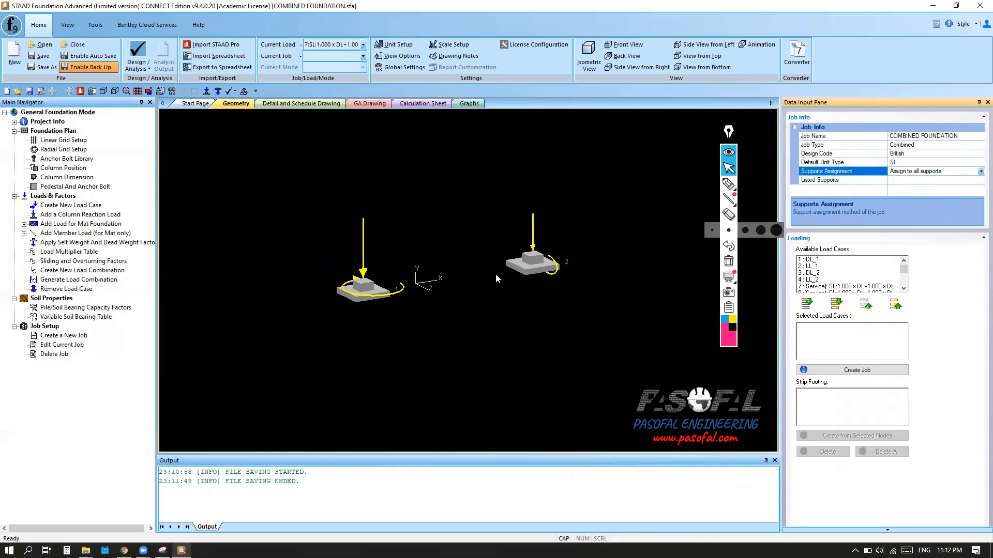
Include all available load cases in the job and create it.
scroll(905, 271, "down", 3)
scroll(904, 271, "up", 3)
left_click_drag(816, 264, 822, 312)
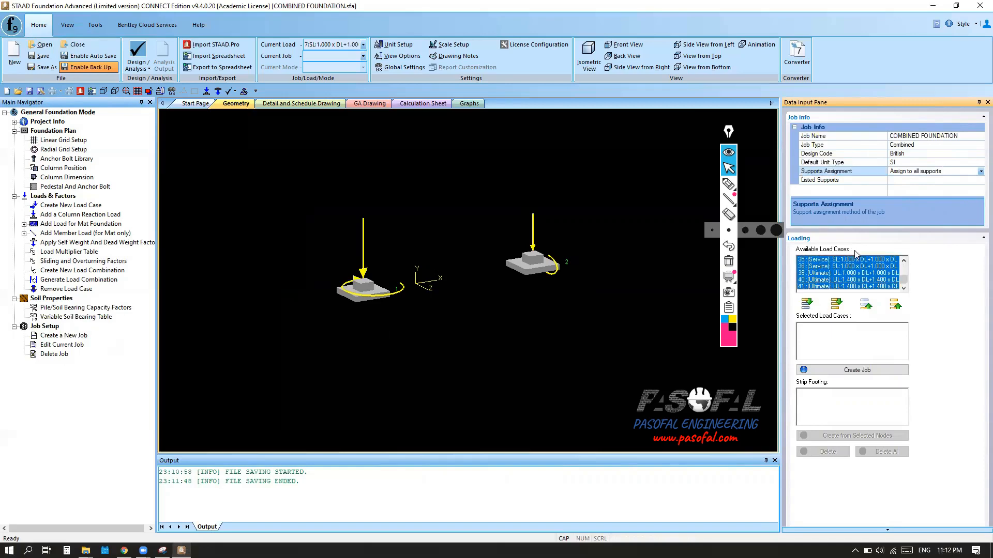
left_click(836, 304)
mouse_move(904, 336)
left_mouse_down()
mouse_move(906, 356)
mouse_move(904, 325)
left_mouse_up()
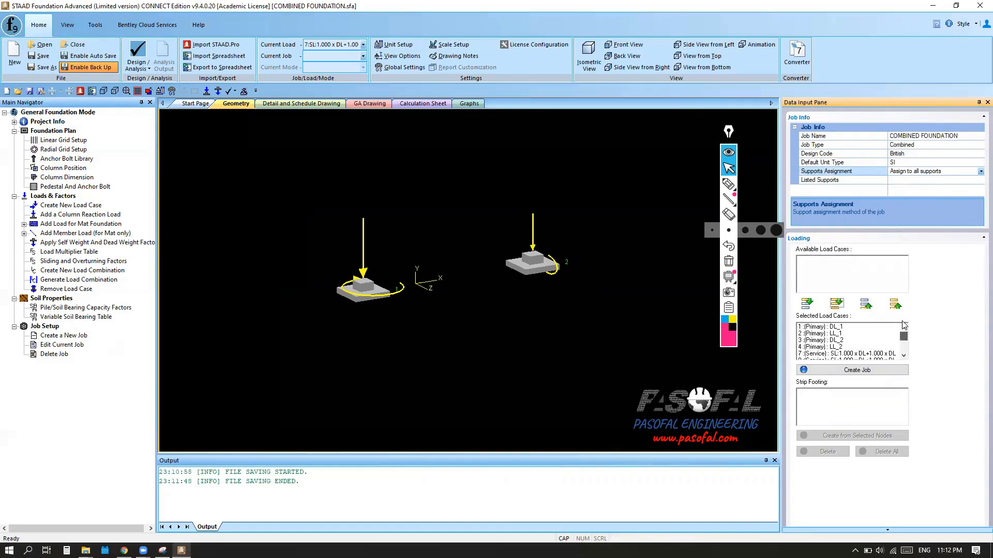
left_click(856, 372)
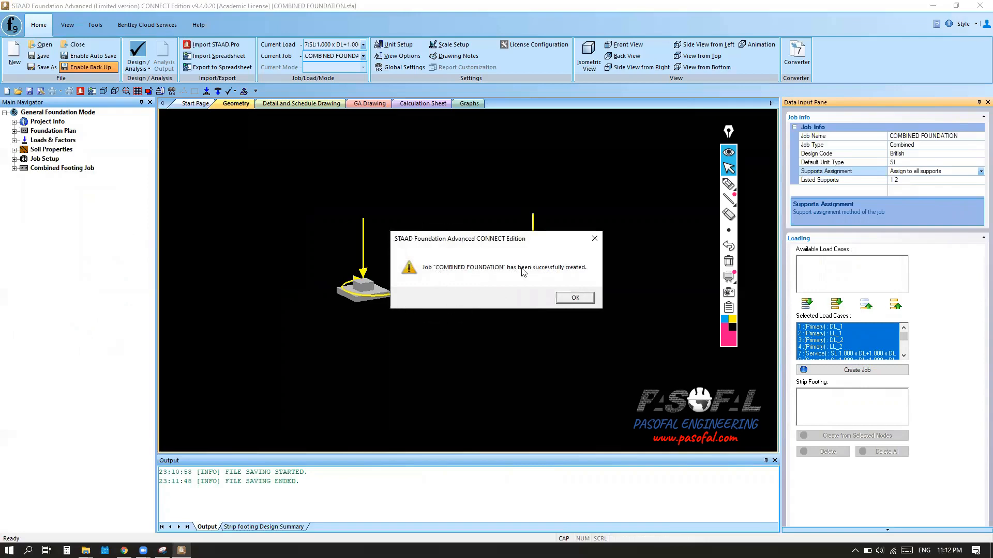
left_click(577, 298)
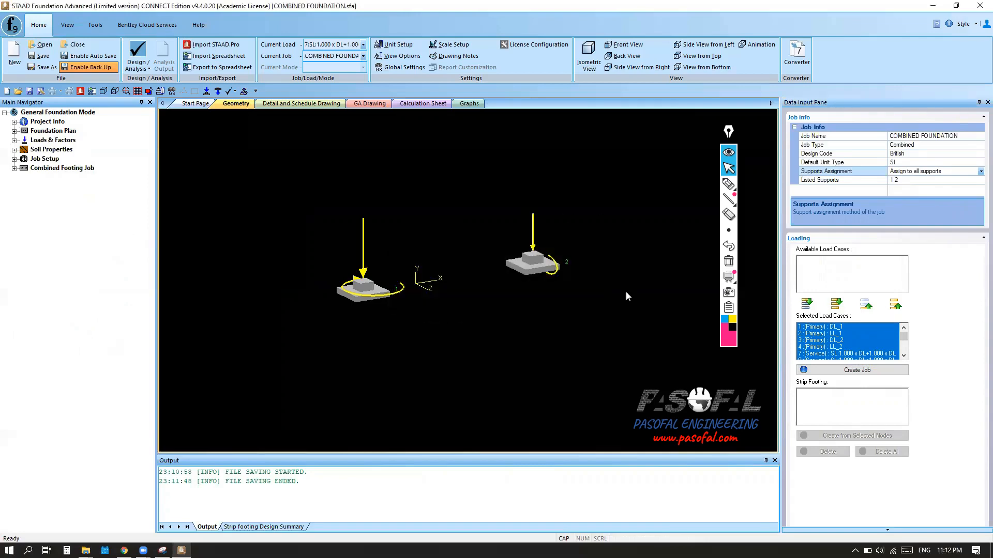
Select both column supports, 1 and 2, and create a strip footing from them.
scroll(551, 339, "down", 3)
scroll(632, 358, "up", 3)
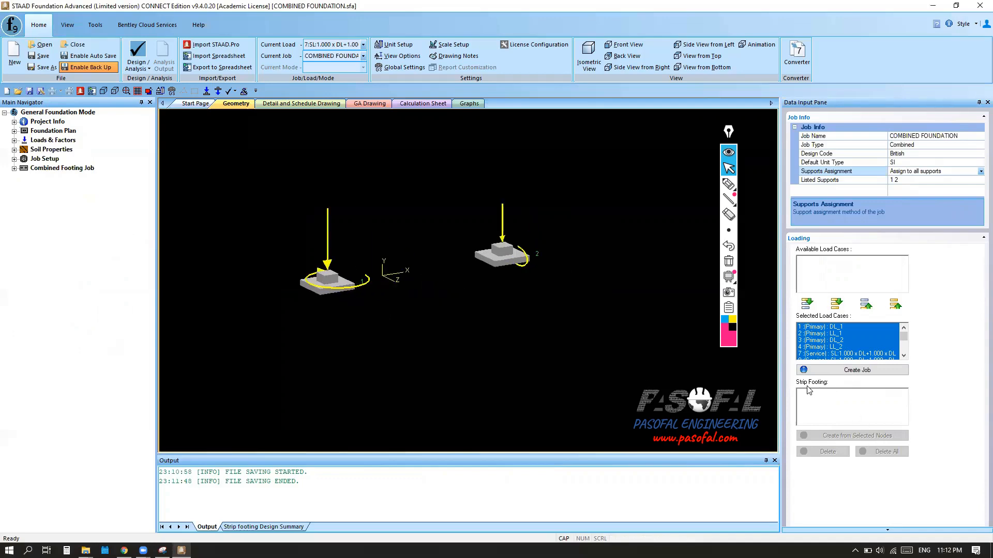
left_click_drag(249, 181, 576, 338)
left_click_drag(276, 193, 588, 329)
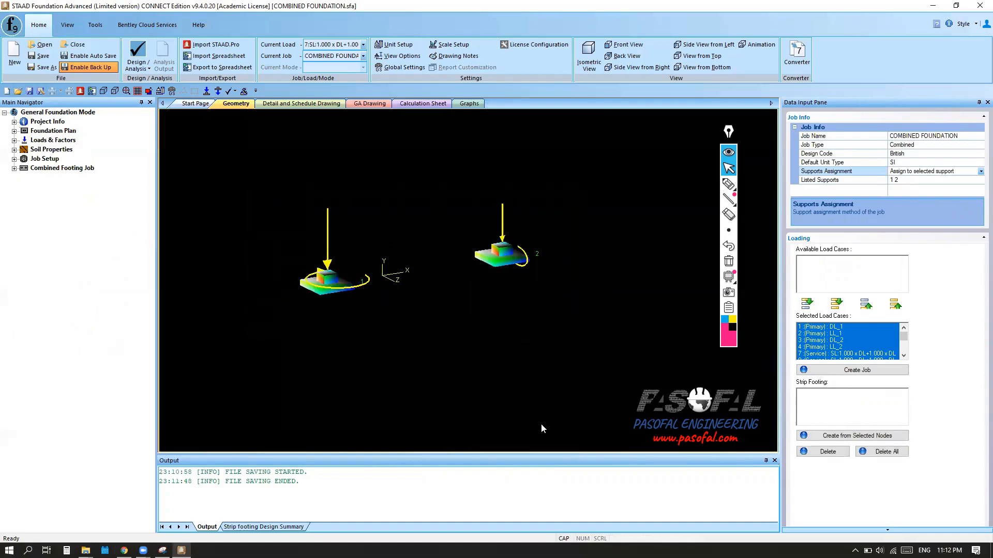
left_click(845, 437)
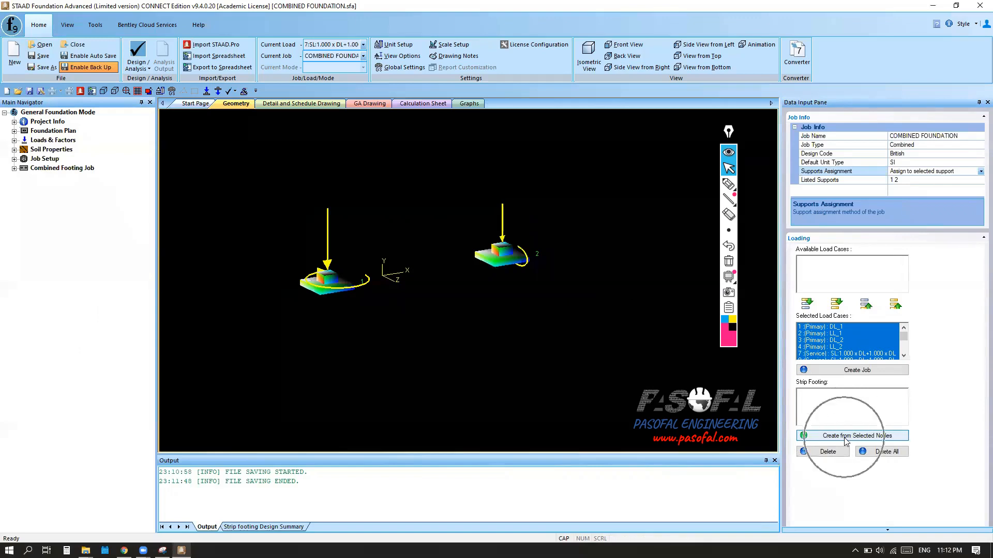
left_click(844, 437)
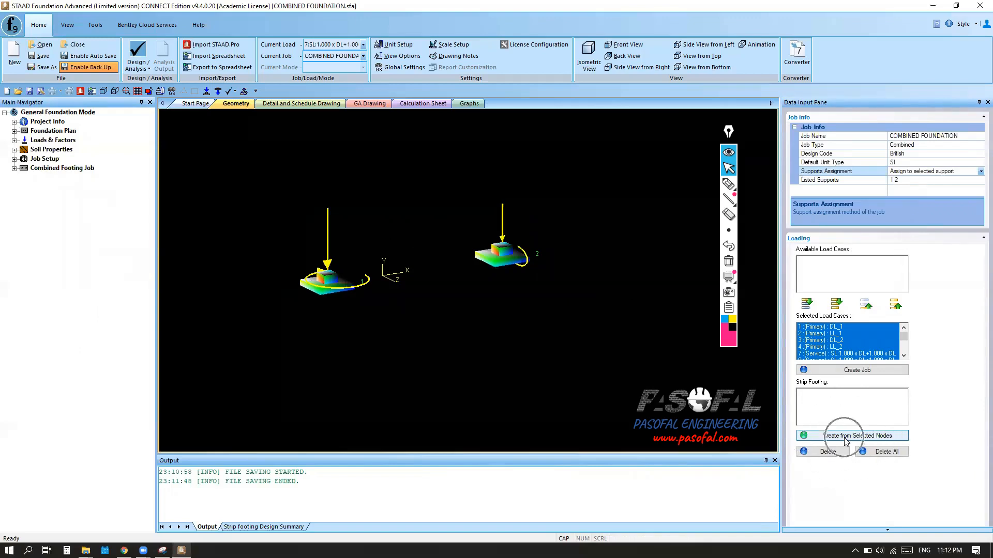
scroll(446, 271, "up", 4)
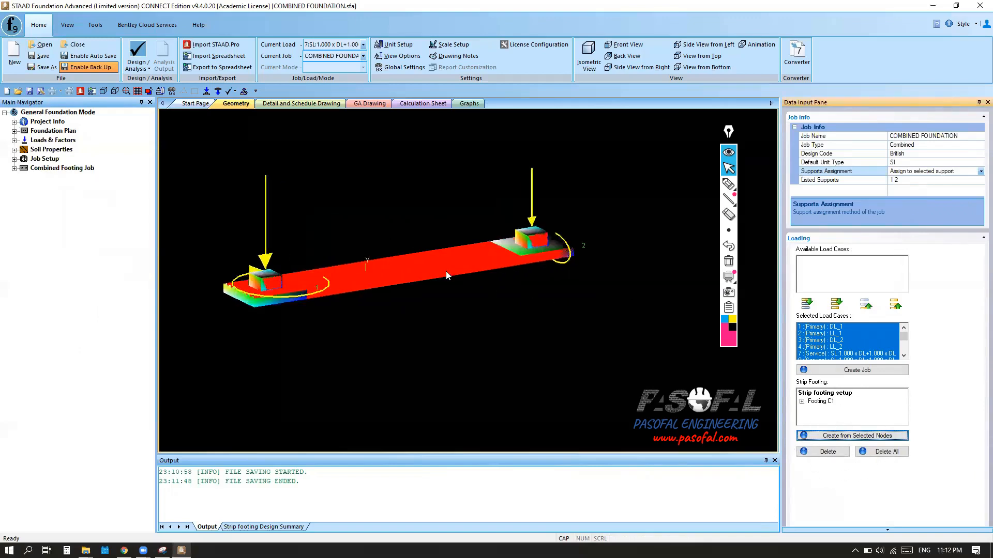
left_click(478, 278)
scroll(480, 257, "up", 4)
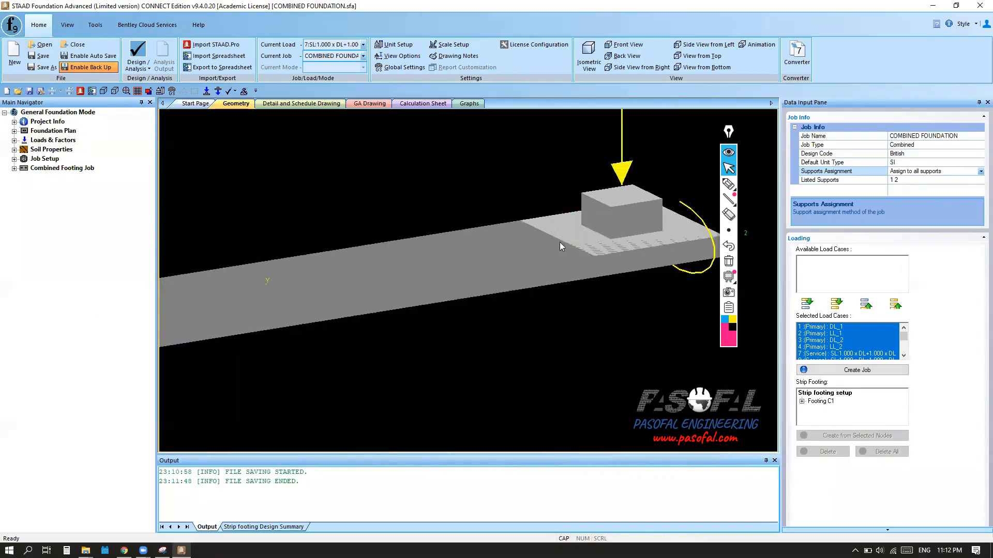
scroll(559, 242, "down", 6)
scroll(481, 279, "up", 3)
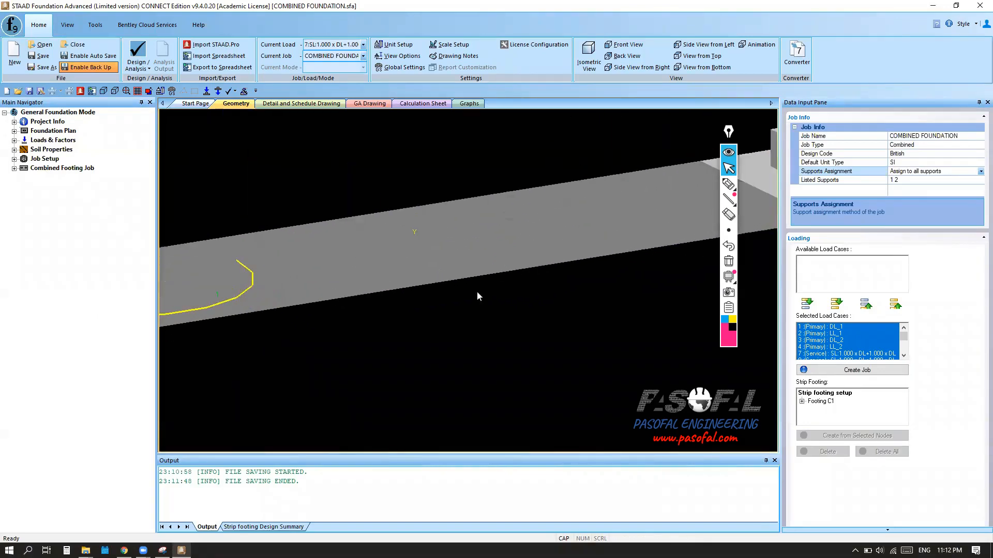
scroll(458, 306, "down", 5)
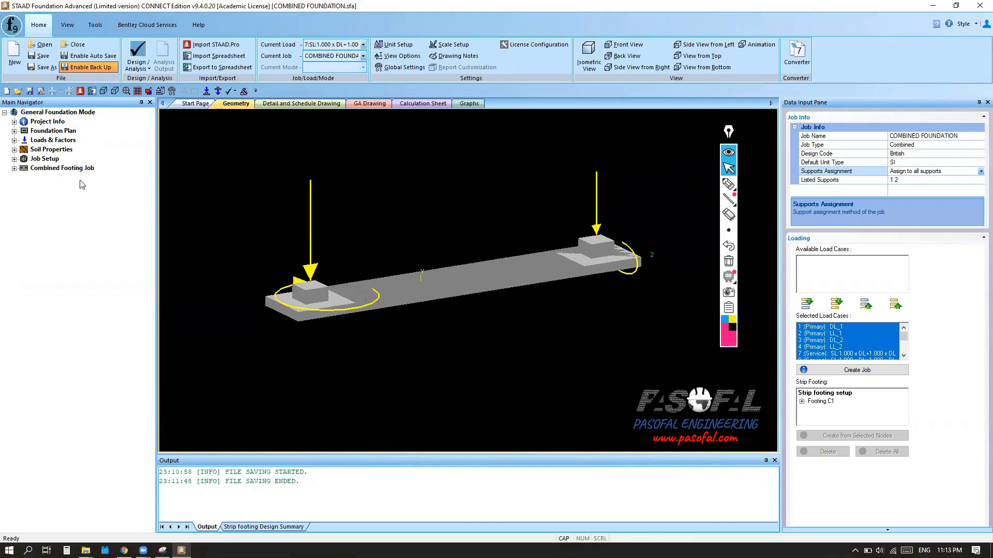
Open the Concrete & Reinforcement design parameters of the combined footing job.
left_click(729, 184)
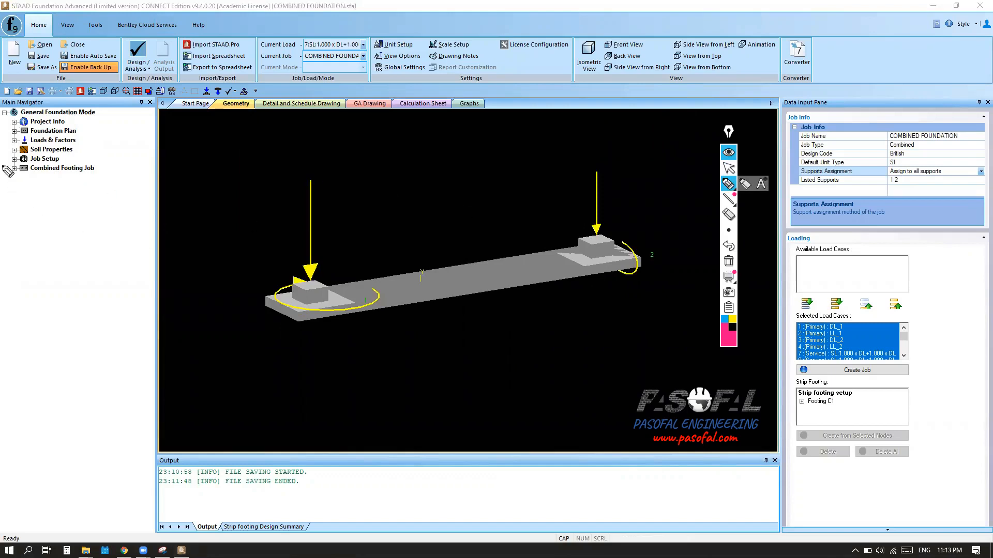
mouse_move(19, 164)
left_mouse_down()
mouse_move(86, 160)
mouse_move(102, 176)
mouse_move(3, 177)
mouse_move(3, 165)
left_mouse_up()
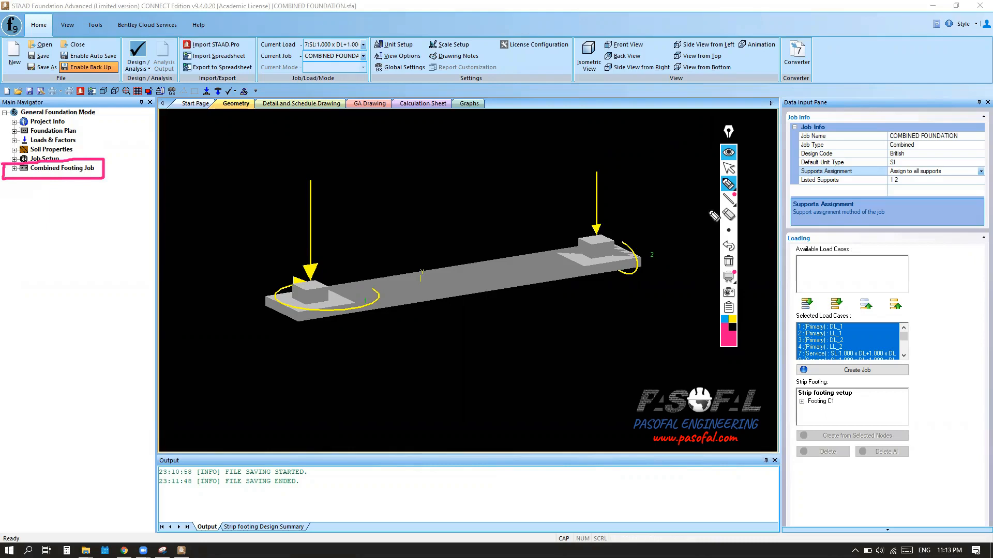
left_click(728, 168)
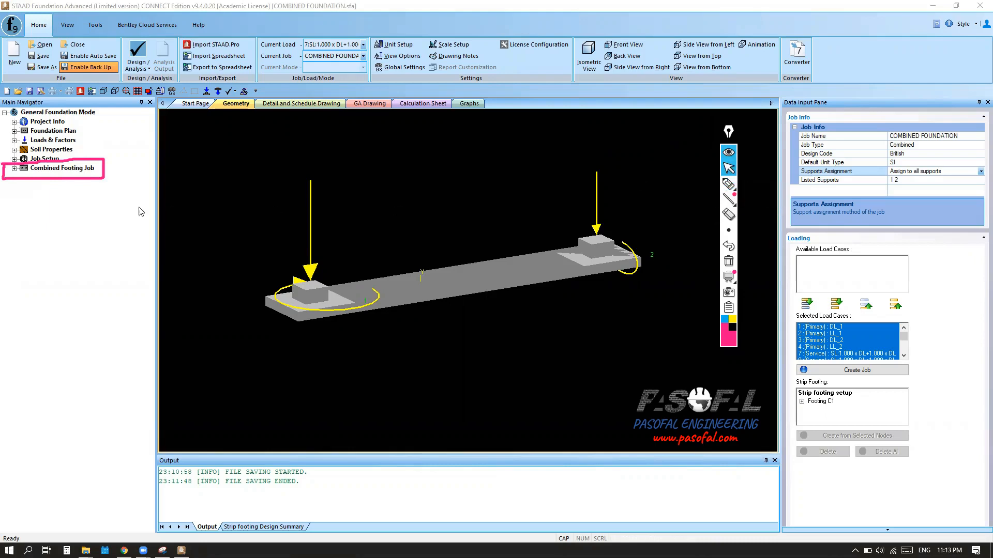
left_click(15, 168)
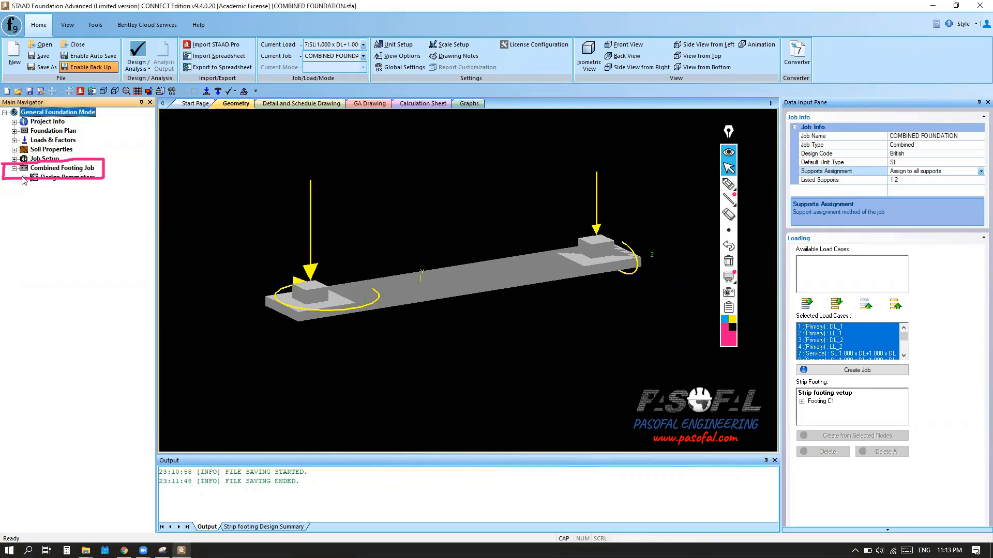
left_click(24, 178)
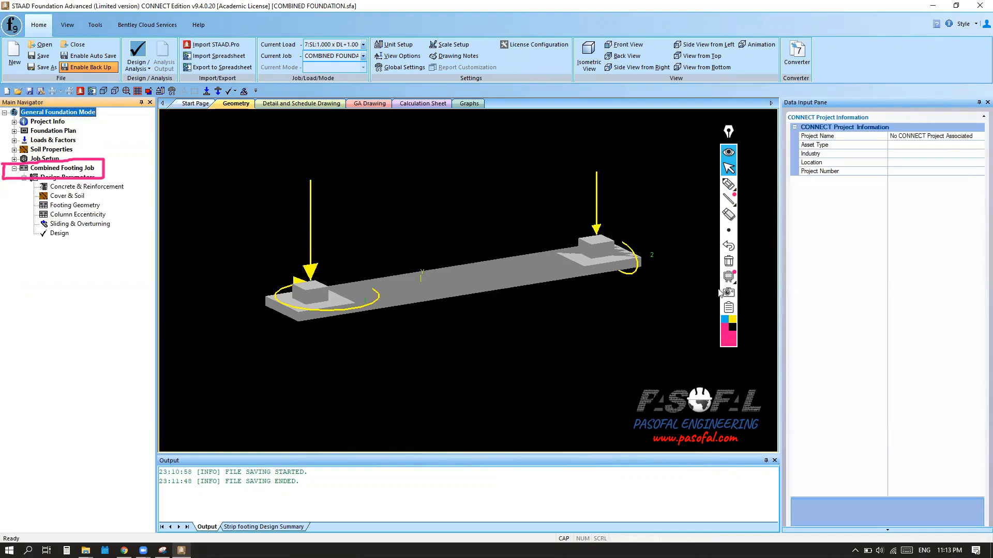
left_click(727, 264)
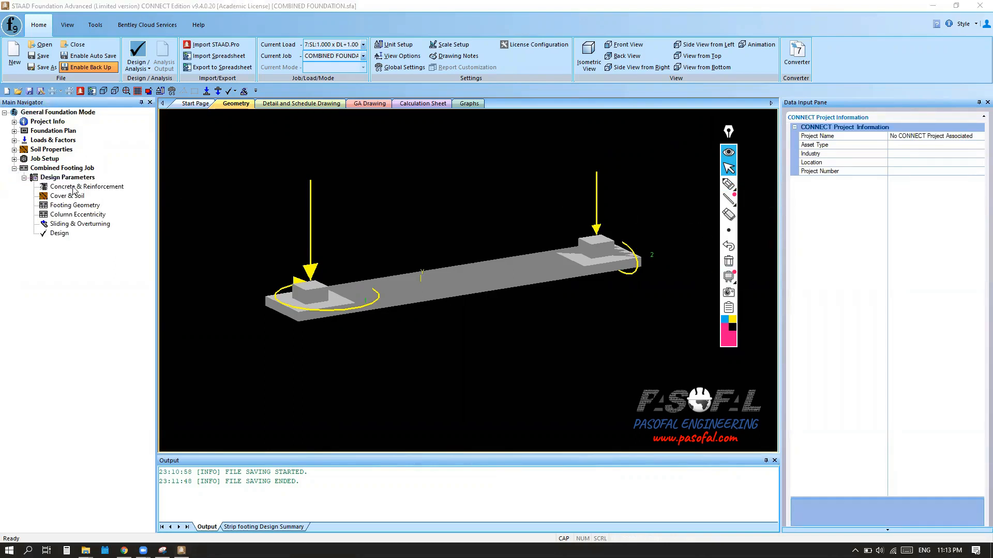
left_click(77, 187)
left_click(76, 187)
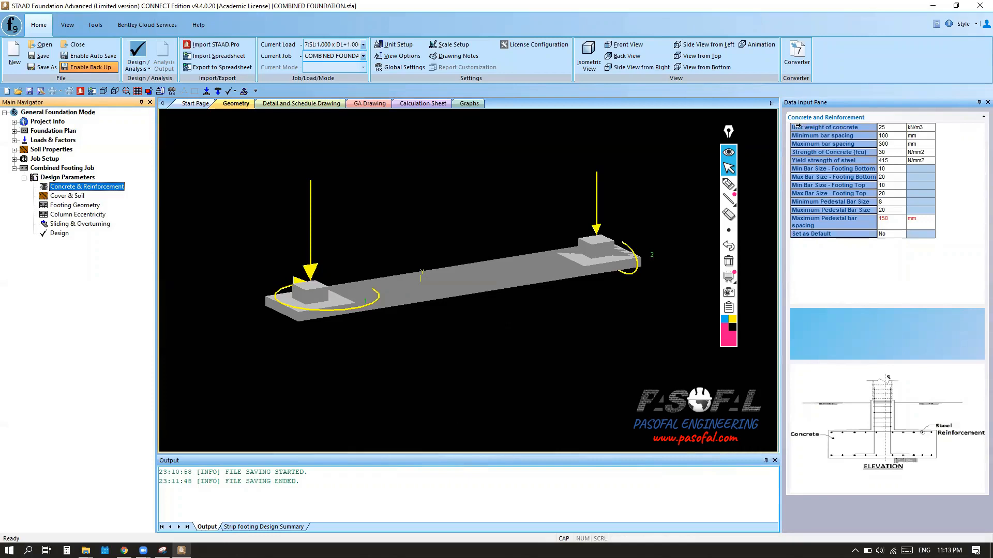
Review the concrete unit weight, bar spacing limits, concrete strength and steel yield strength of the combined footing.
left_click(887, 130)
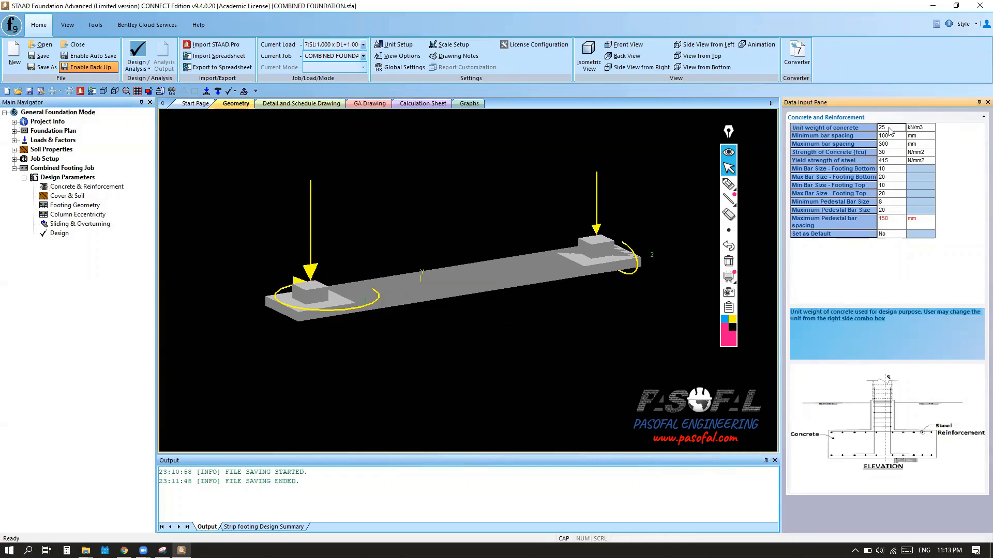
left_click(897, 137)
left_click_drag(898, 137, 879, 137)
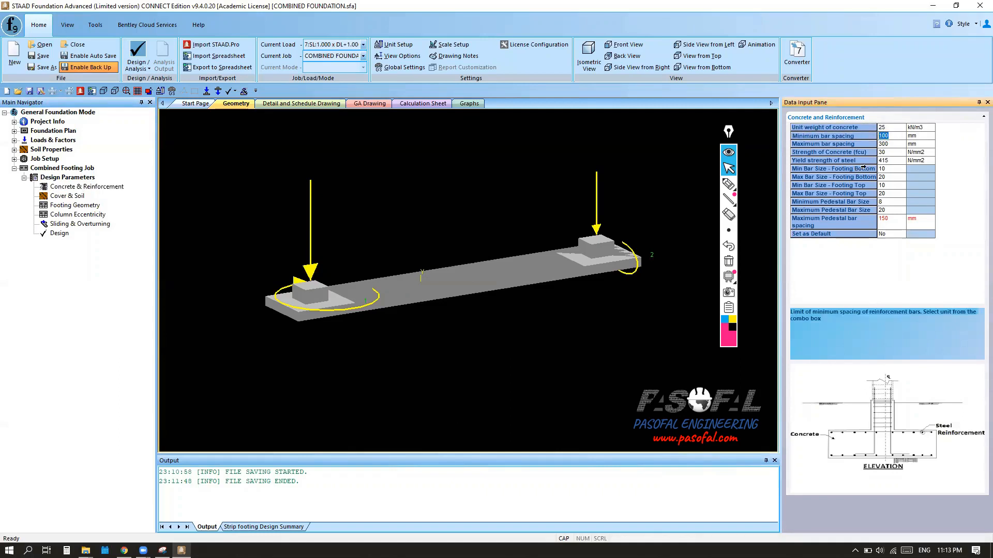
left_click(882, 144)
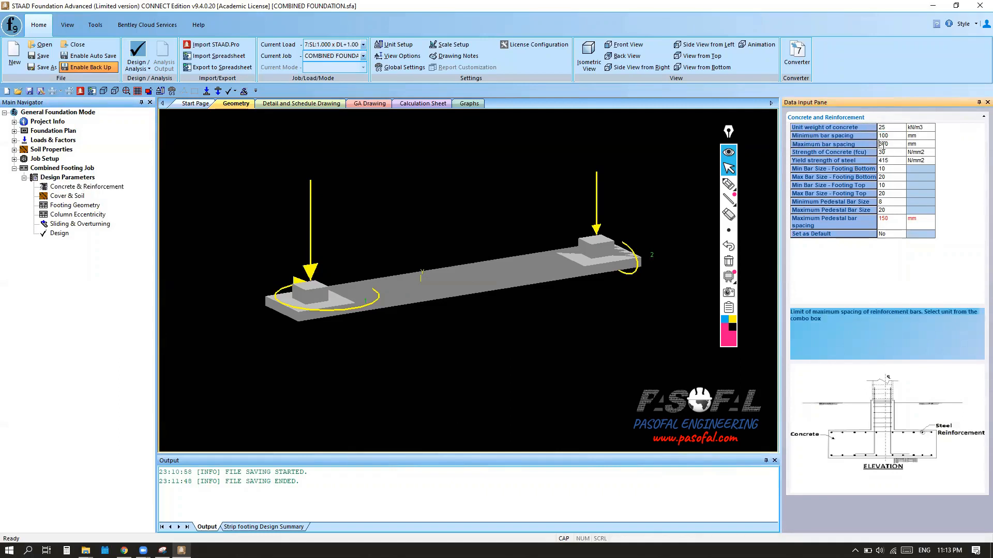
left_click_drag(909, 144, 873, 146)
left_click(897, 144)
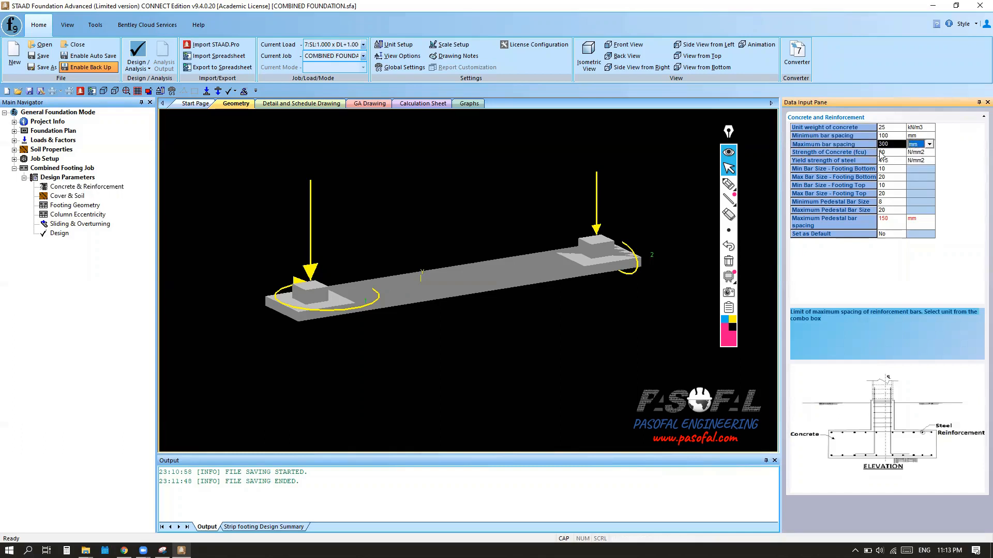
left_click(882, 154)
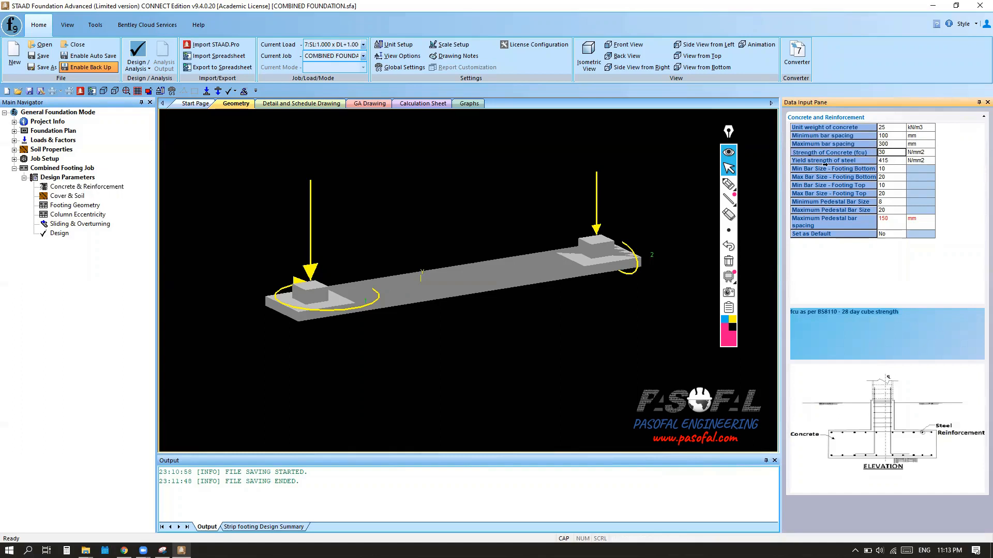
left_click(894, 161)
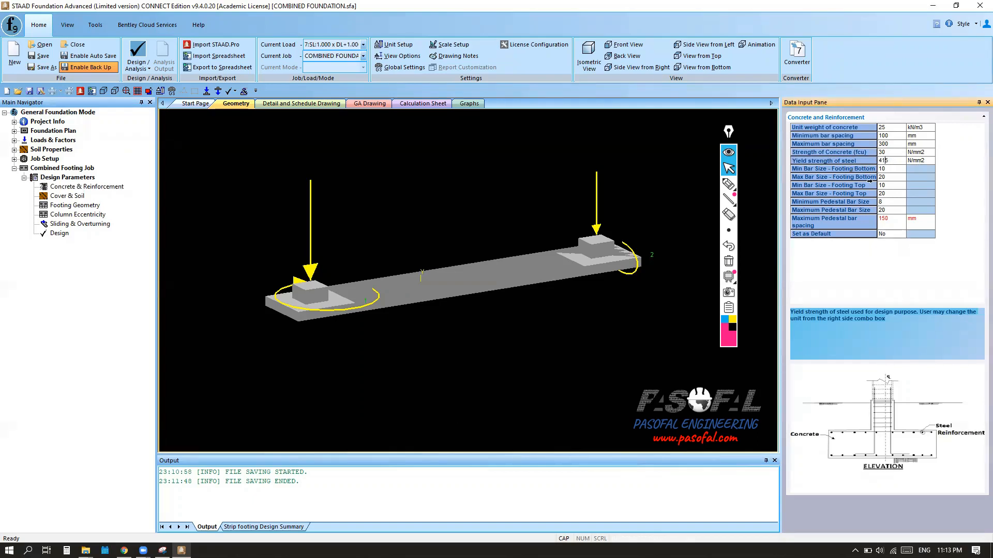
Check the minimum and maximum bar size settings for the footing bottom, footing top and pedestal.
left_click(889, 170)
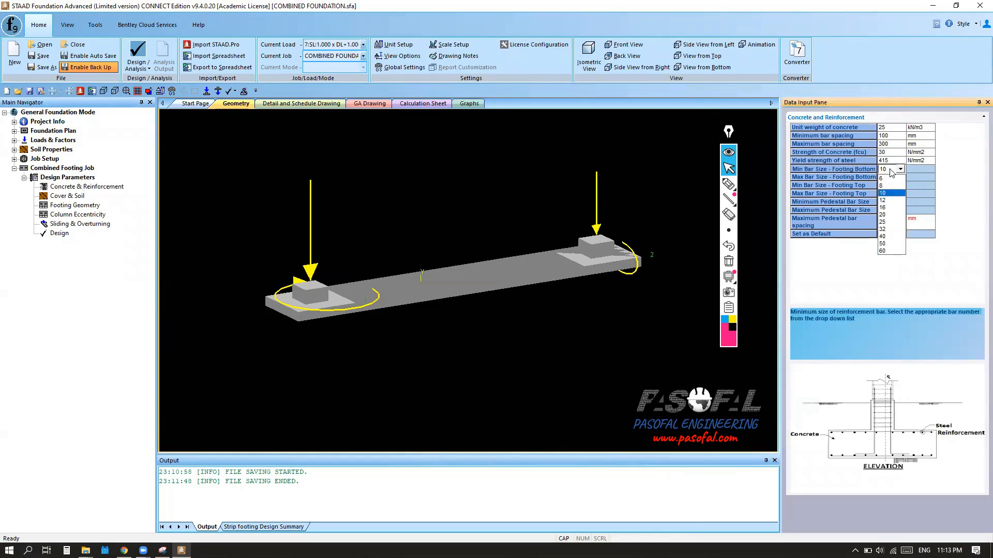
left_click(890, 170)
left_click(892, 178)
left_click(892, 179)
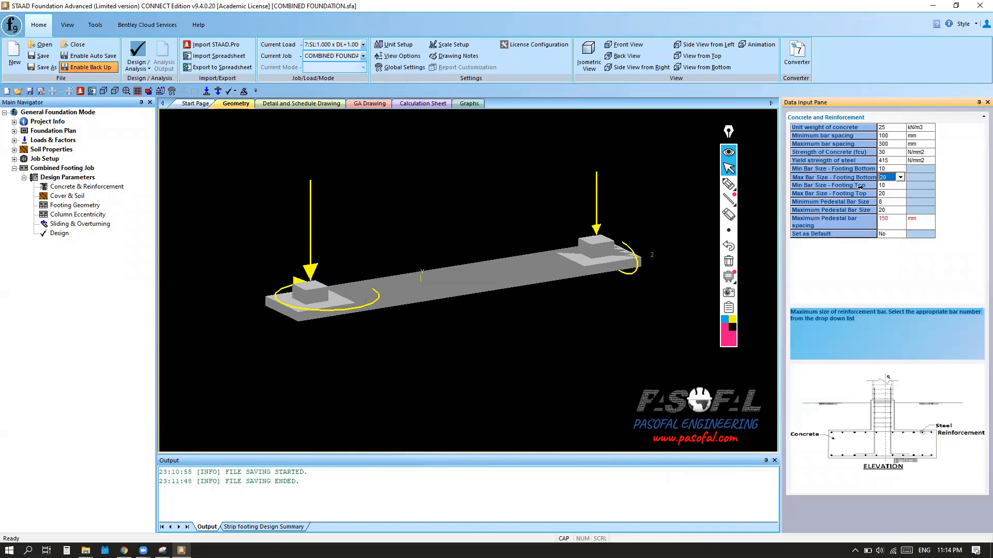
left_click(894, 187)
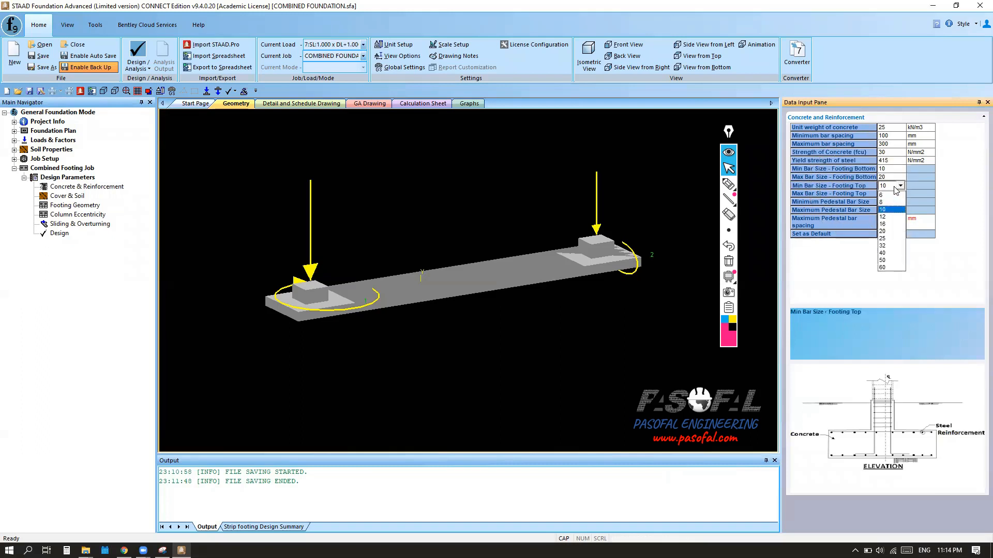
left_click(896, 190)
left_click(897, 194)
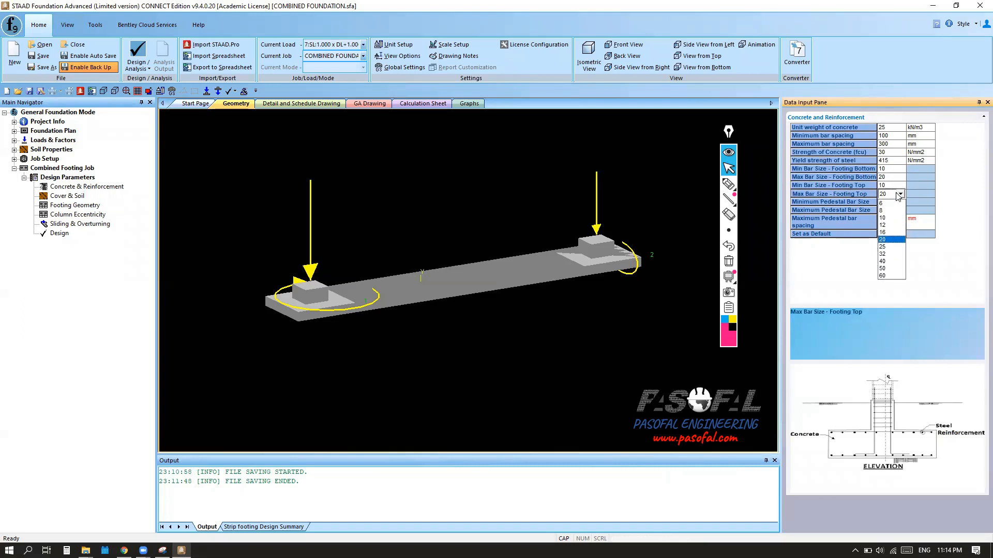
left_click(897, 195)
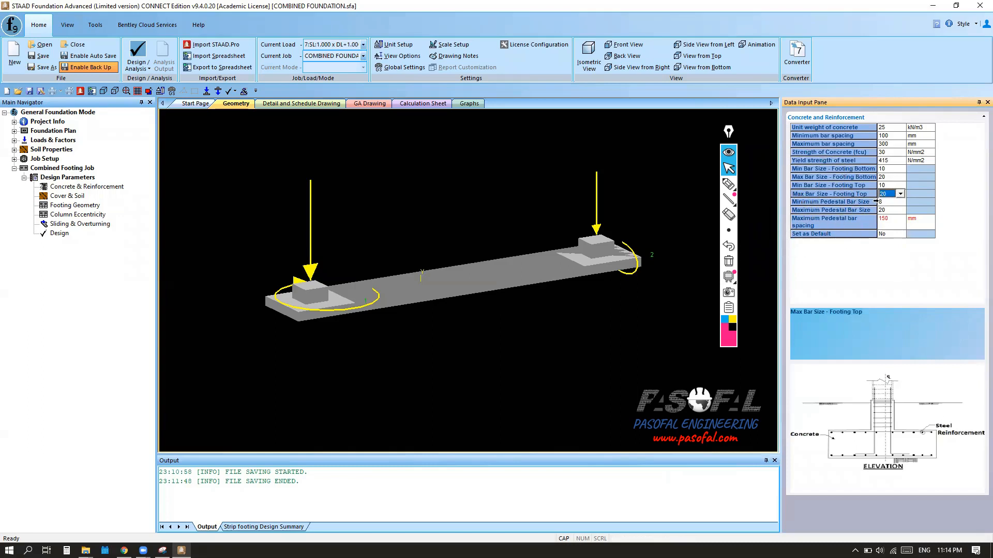
left_click(890, 203)
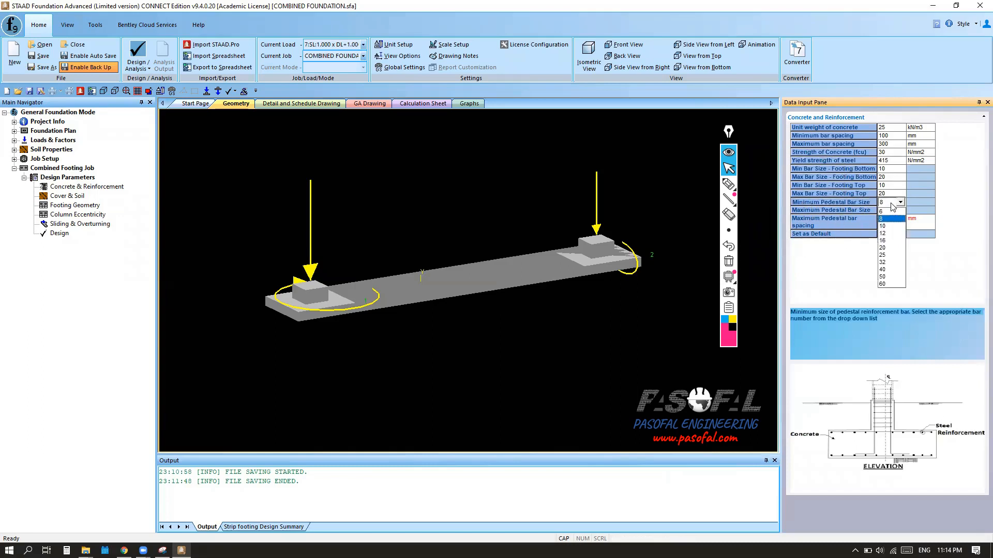
left_click(891, 204)
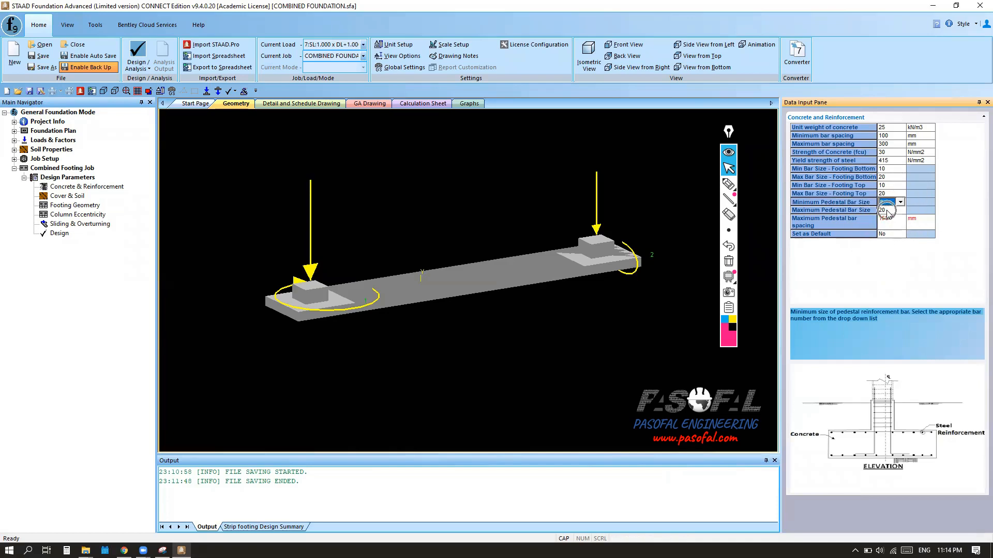
Choose the Set as Default option for the concrete and reinforcement values, and set it to Yes for the Cover & Soil parameters.
left_click(893, 236)
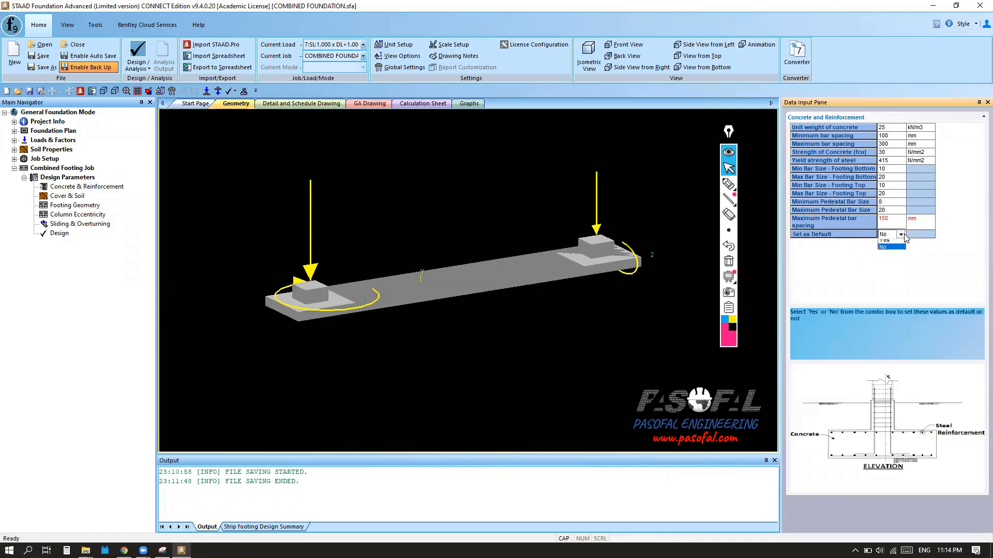
left_click(890, 245)
left_click(66, 197)
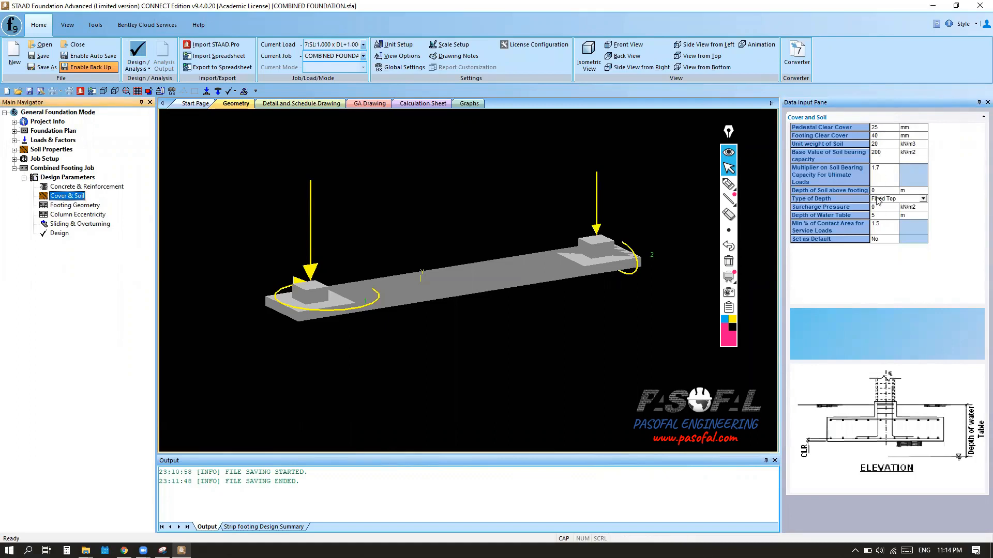
left_click(888, 240)
left_click(893, 240)
left_click(880, 247)
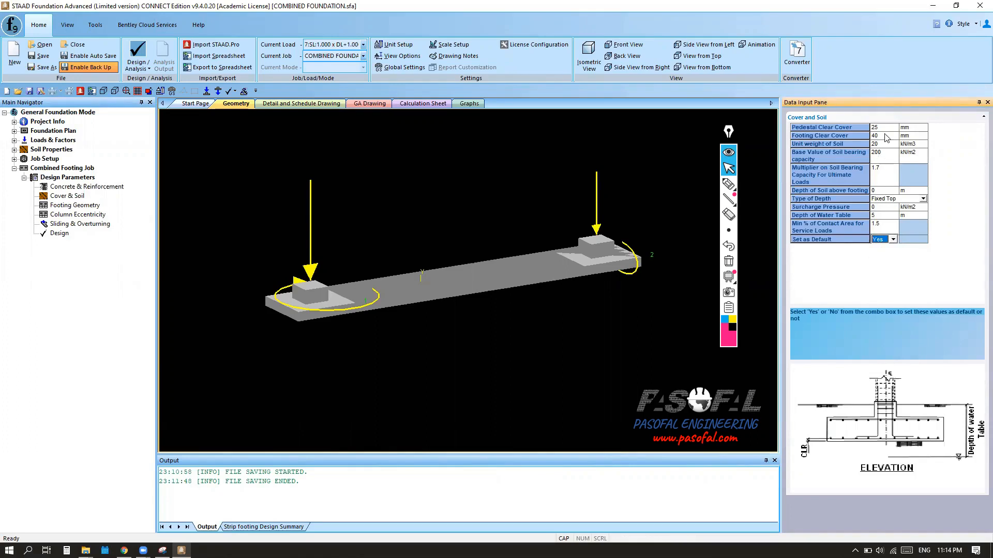
left_click(882, 201)
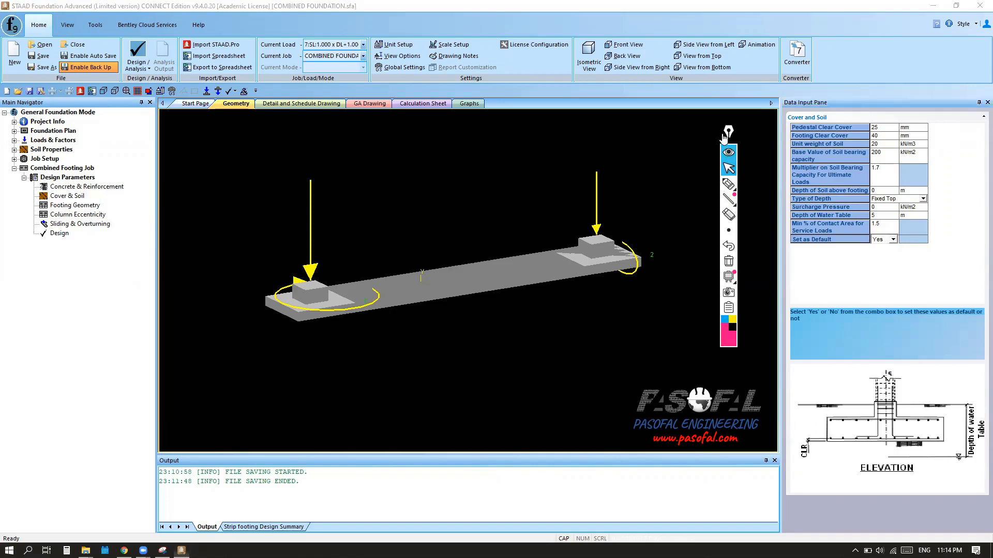
left_click_drag(728, 134, 705, 128)
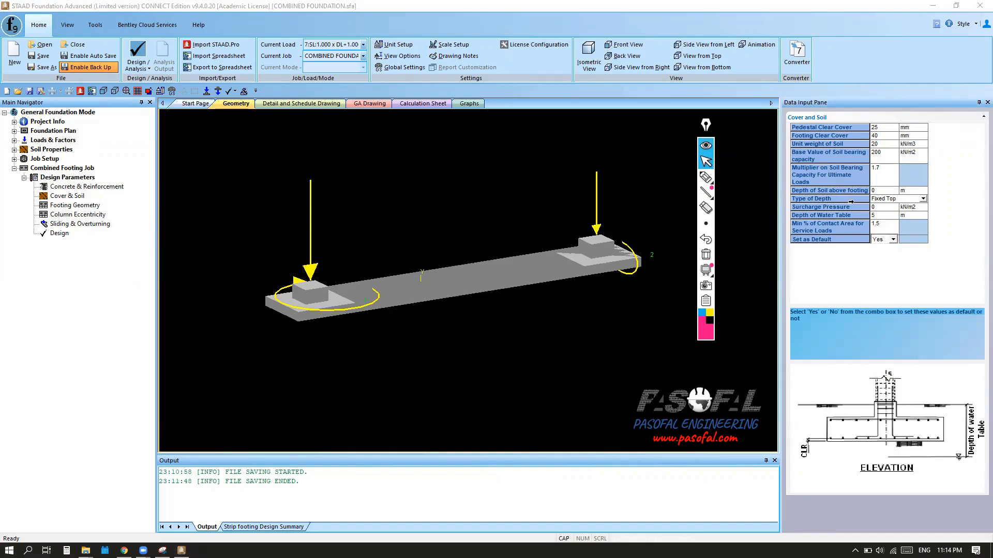
left_click(706, 177)
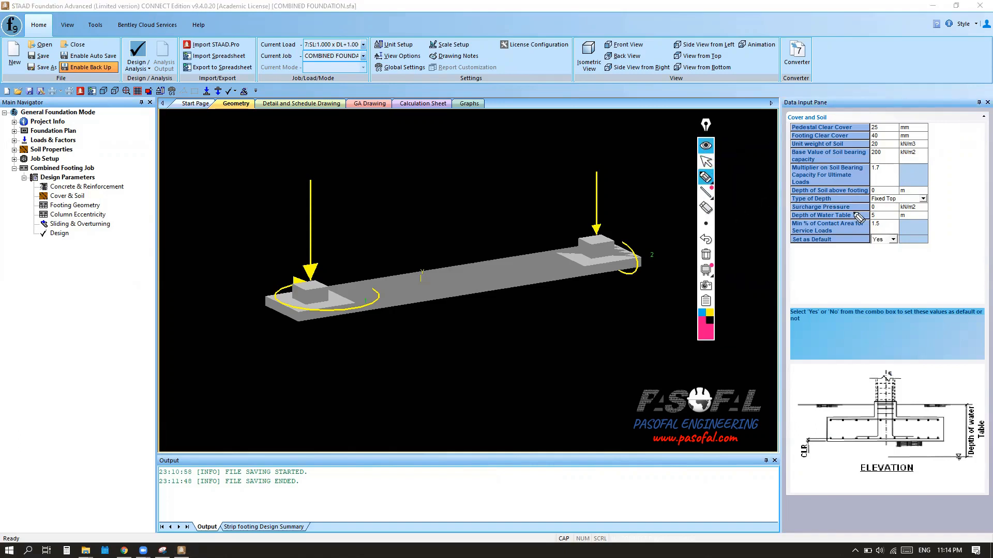
mouse_move(970, 197)
left_mouse_down()
mouse_move(931, 197)
mouse_move(940, 209)
left_mouse_up()
left_click(707, 147)
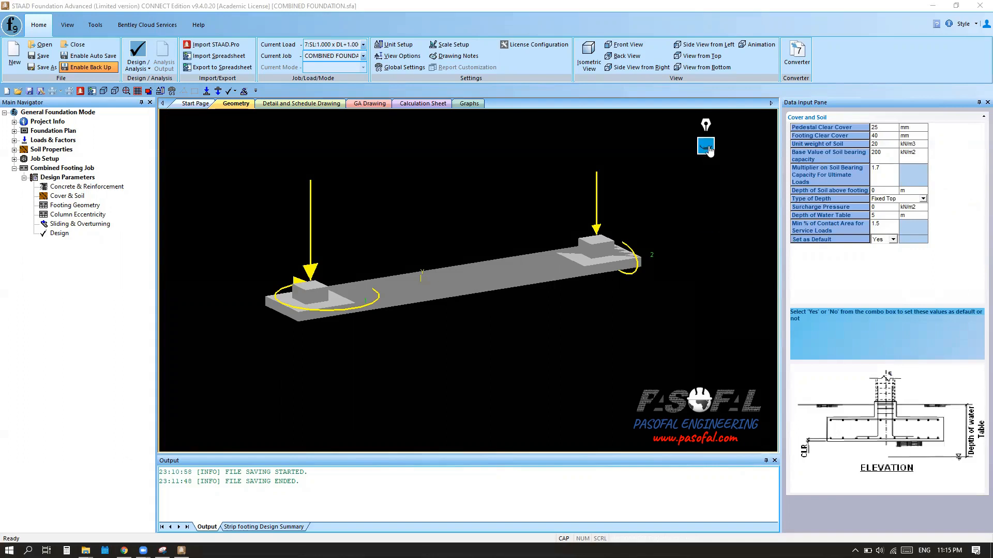
left_click(709, 147)
left_click(706, 254)
left_click_drag(706, 126, 720, 128)
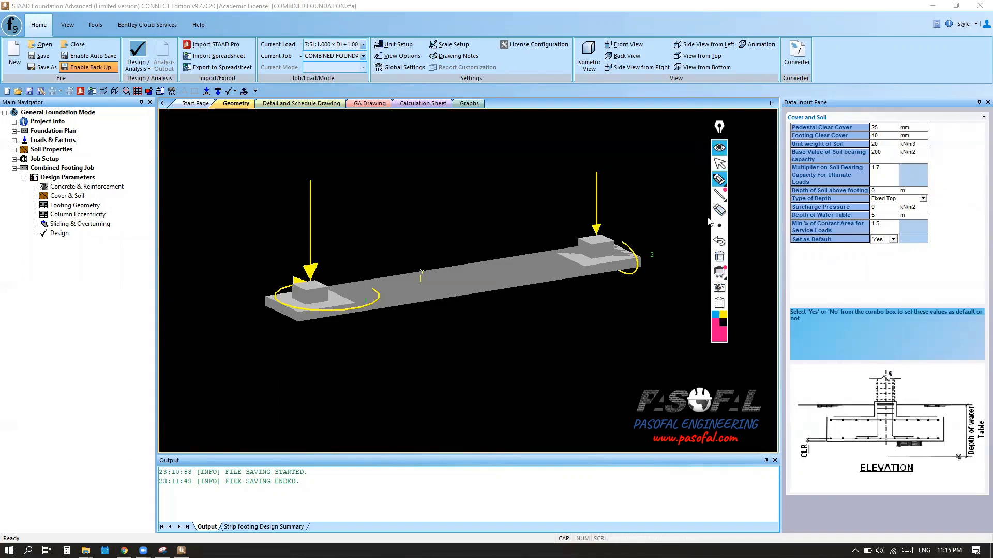
left_click(719, 226)
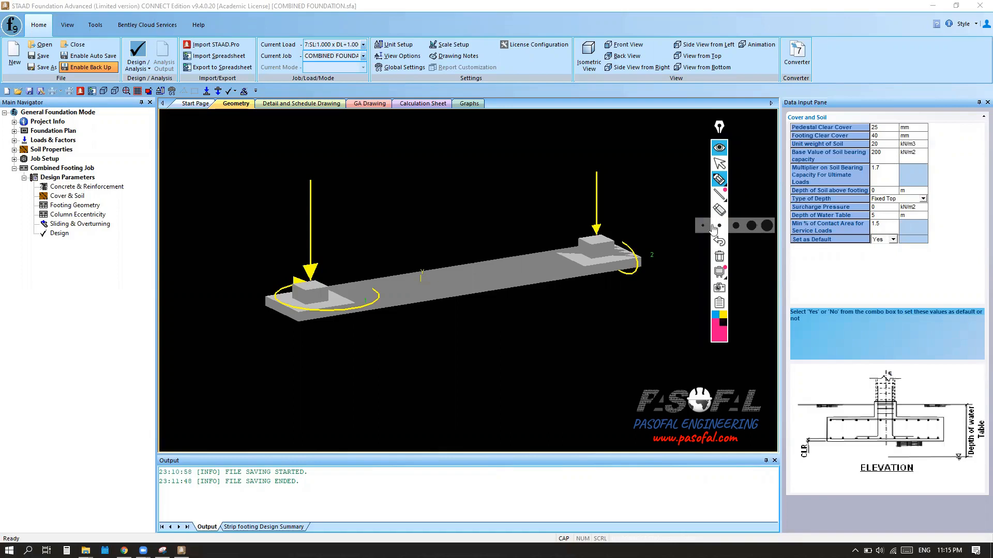
left_click(720, 163)
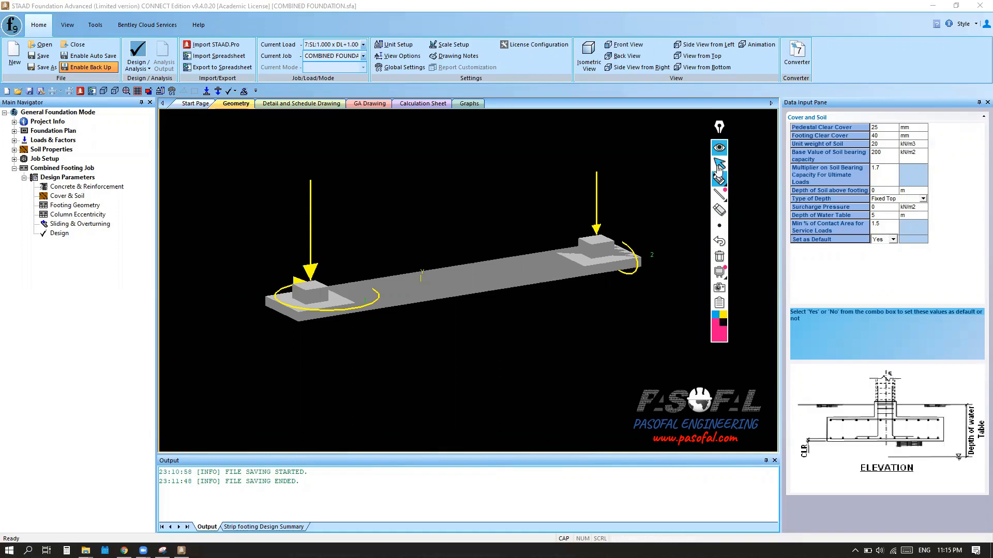
Set the footing geometry's design type to Set Dimension and select the minimum left overhang length.
left_click(69, 207)
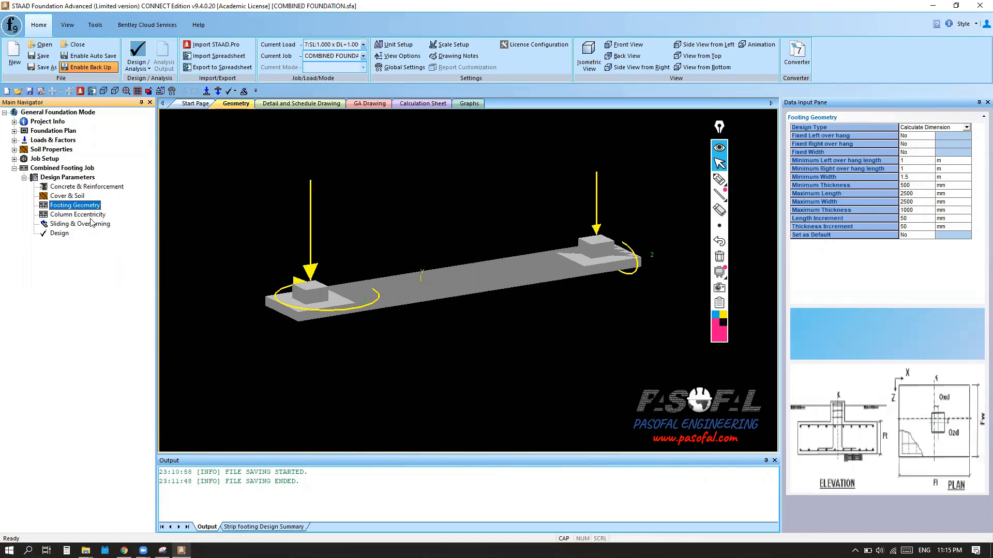
left_click_drag(720, 129, 743, 147)
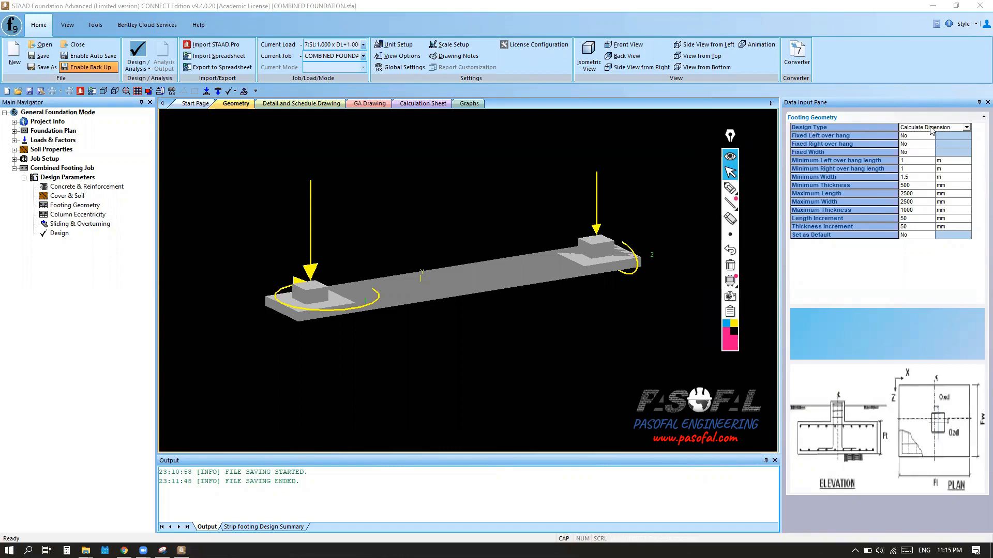
left_click(966, 129)
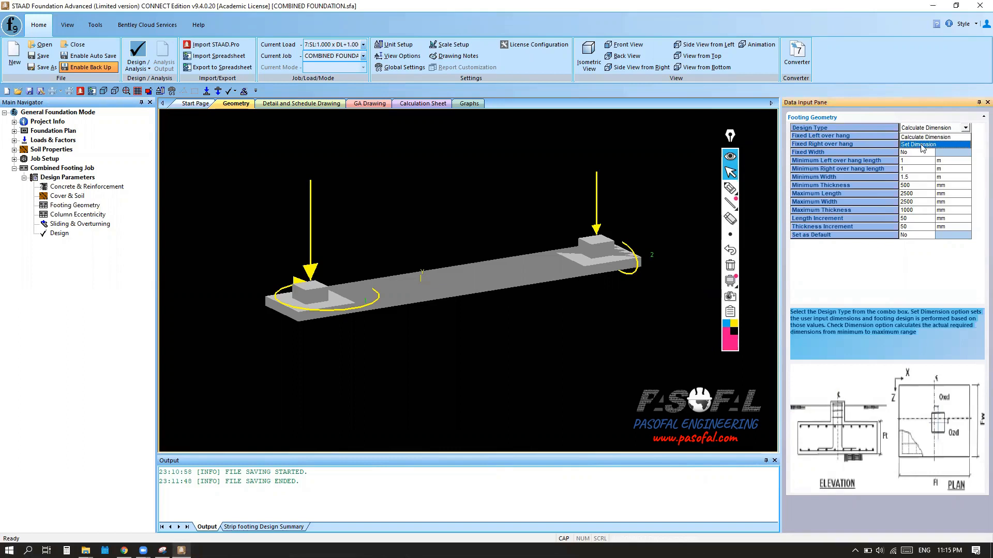
left_click(930, 144)
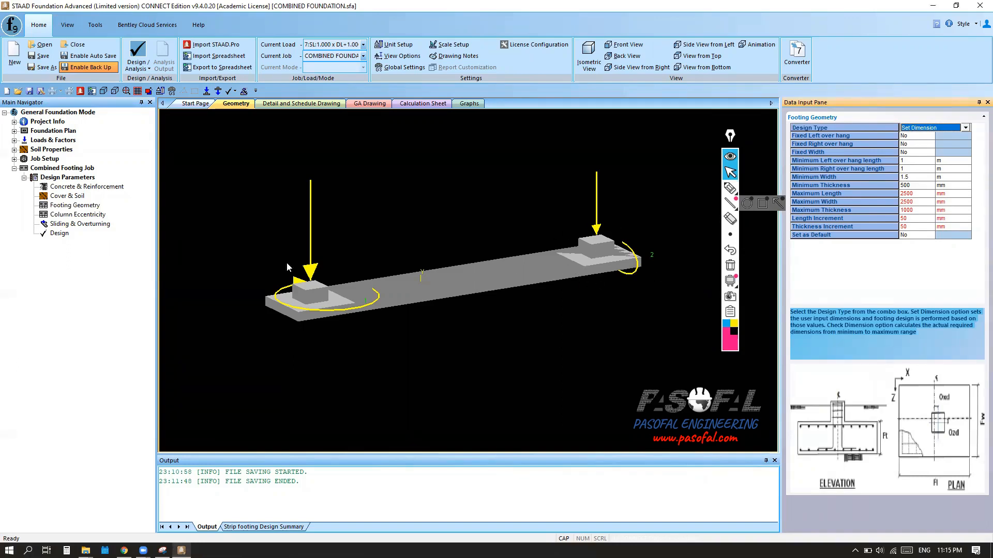
left_click(73, 206)
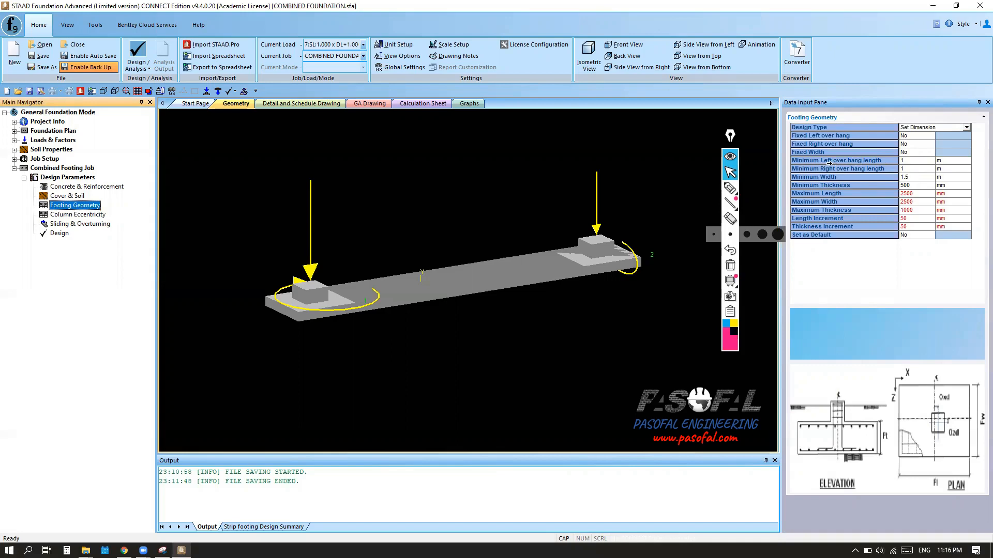
left_click(911, 161)
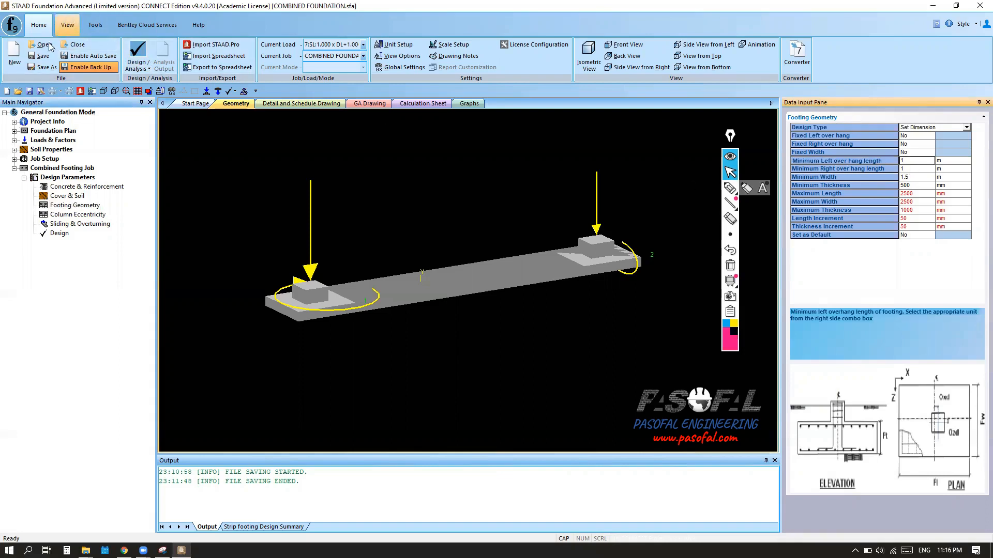
Show the footing from the top and outline the pad at column 2 in pink with the annotation pen.
left_click(687, 60)
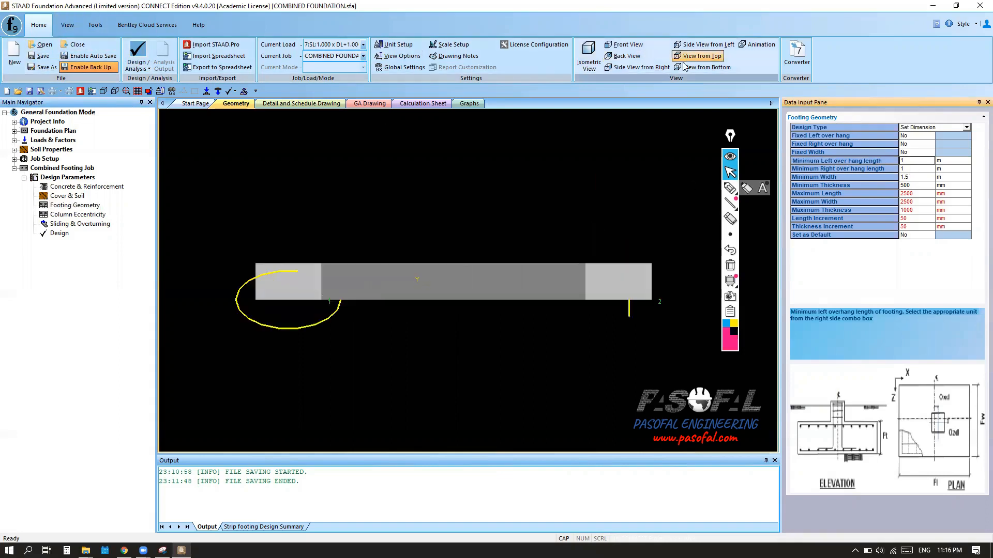
scroll(442, 235, "down", 1)
scroll(562, 254, "up", 3)
scroll(560, 236, "down", 2)
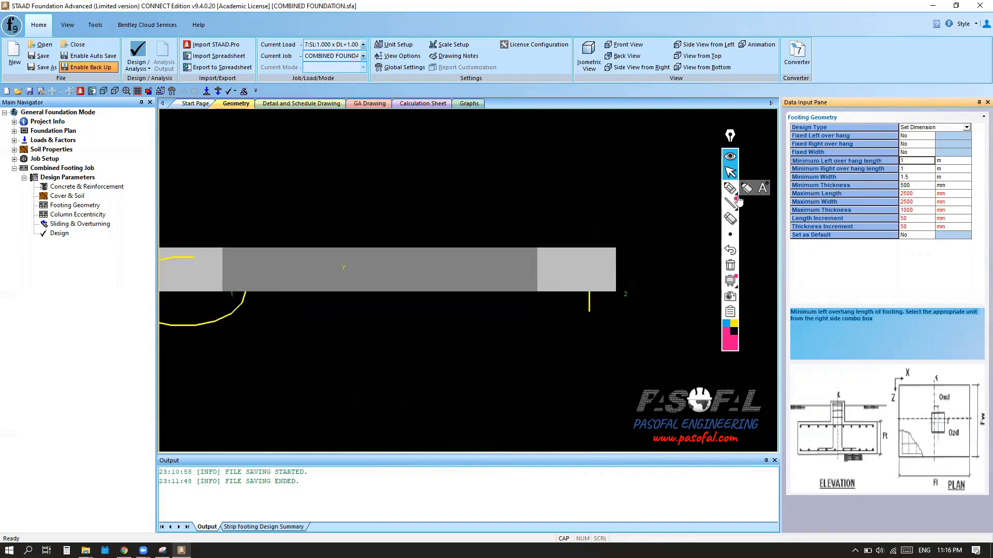
left_click(730, 188)
mouse_move(617, 250)
left_mouse_down()
mouse_move(625, 290)
mouse_move(545, 296)
mouse_move(538, 254)
mouse_move(618, 249)
left_mouse_up()
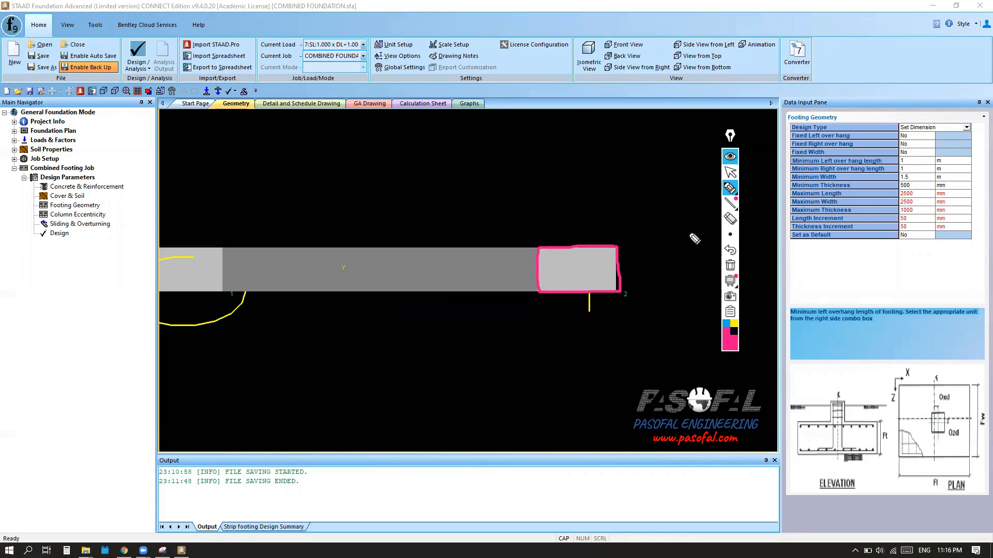
Mark the overhang beyond column 2 with a yellow dashed outline and extent line, and add an arrow toward the opposite overhang.
left_click(734, 323)
mouse_move(621, 248)
left_mouse_down()
mouse_move(669, 246)
mouse_move(675, 289)
mouse_move(613, 298)
left_mouse_up()
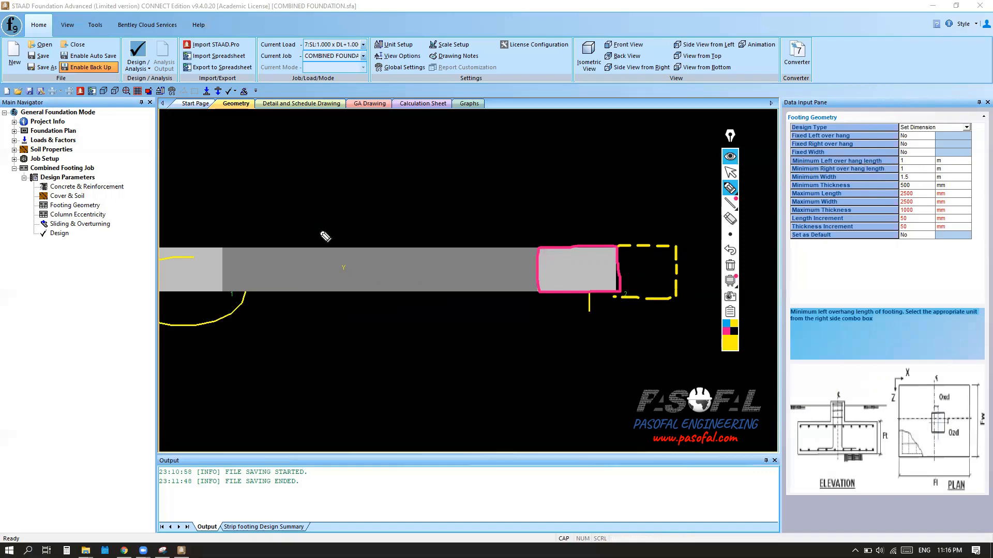
mouse_move(235, 228)
left_mouse_down()
mouse_move(166, 225)
mouse_move(202, 244)
left_mouse_up()
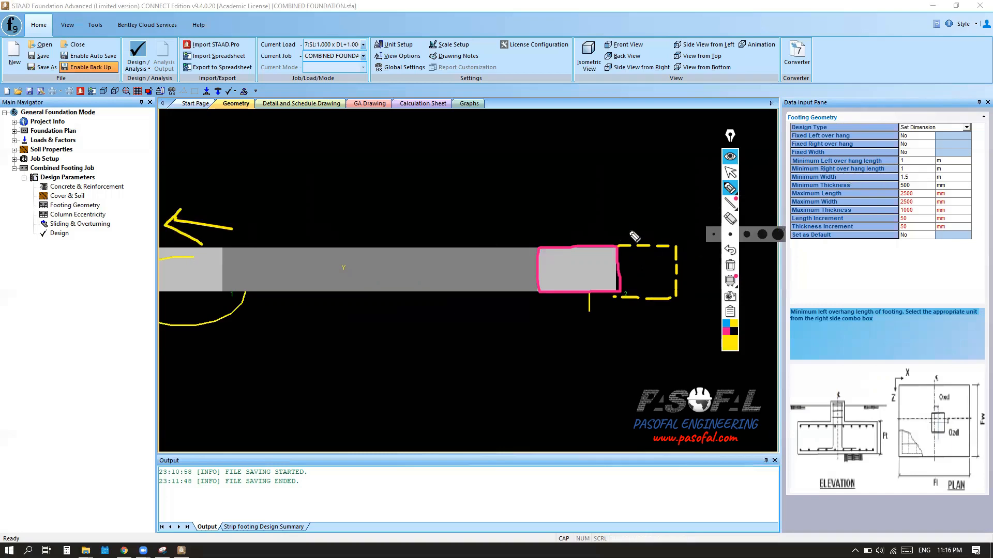
left_click_drag(615, 228, 685, 238)
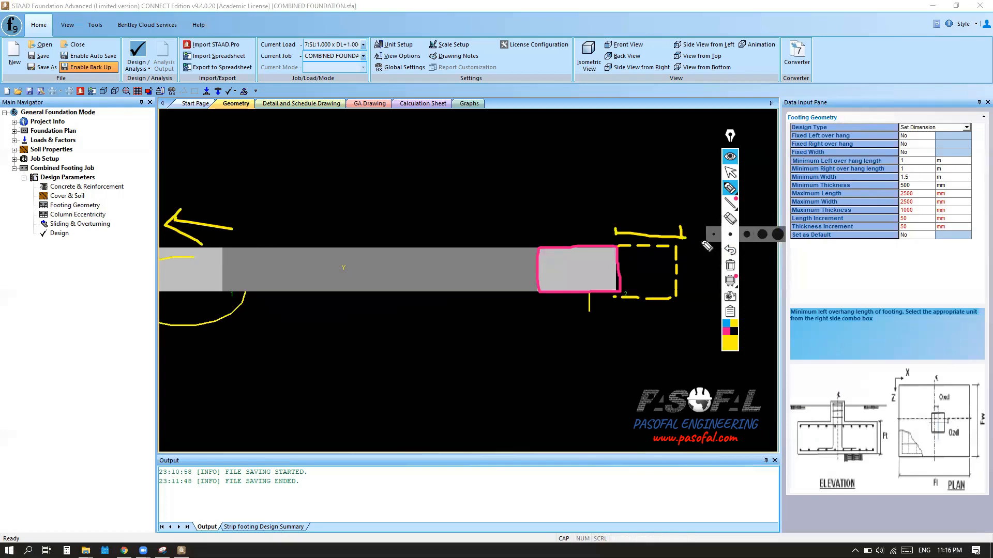
Mark the width of the overhang beyond column 2 in yellow, clear all the annotation ink and return to the normal pointer.
mouse_move(685, 242)
left_mouse_down()
mouse_move(698, 274)
mouse_move(689, 293)
left_mouse_up()
left_click_drag(707, 257, 709, 275)
left_click(715, 268)
left_click(729, 267)
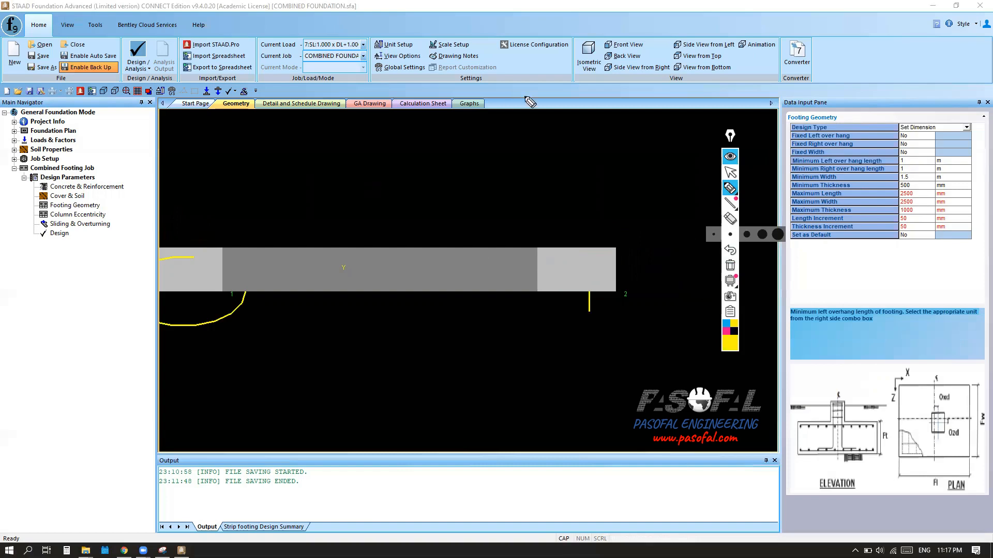
left_click(730, 172)
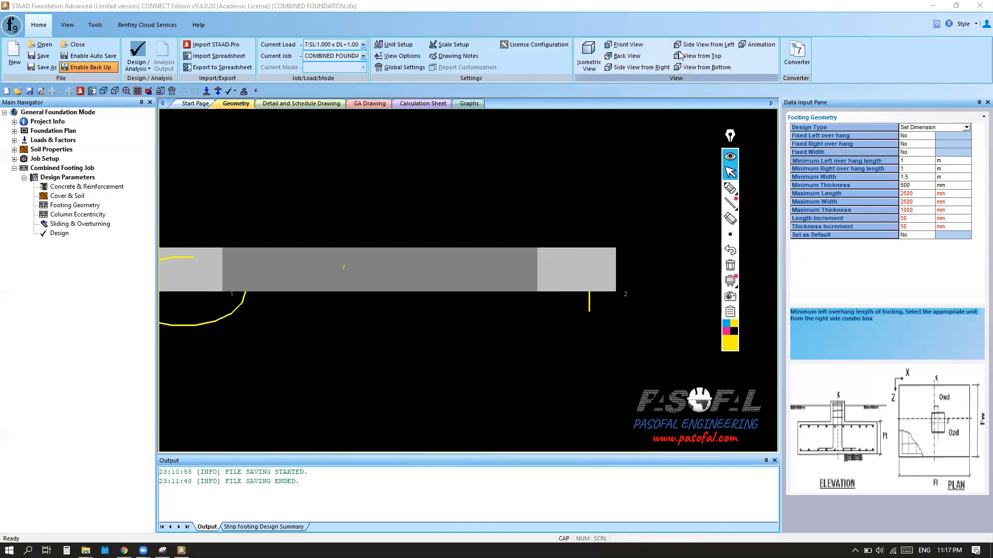
Show the footing from the front and mark the slab's thickness at the column 2 end with the yellow pen.
left_click(624, 44)
scroll(630, 261, "down", 2)
scroll(630, 261, "up", 4)
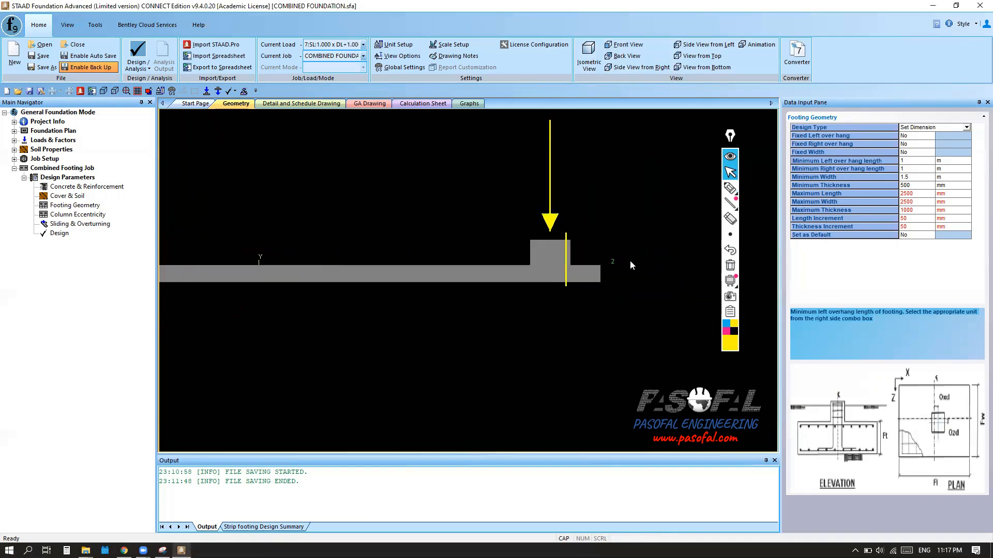
left_click(729, 188)
mouse_move(612, 266)
left_mouse_down()
mouse_move(624, 266)
mouse_move(625, 279)
left_mouse_up()
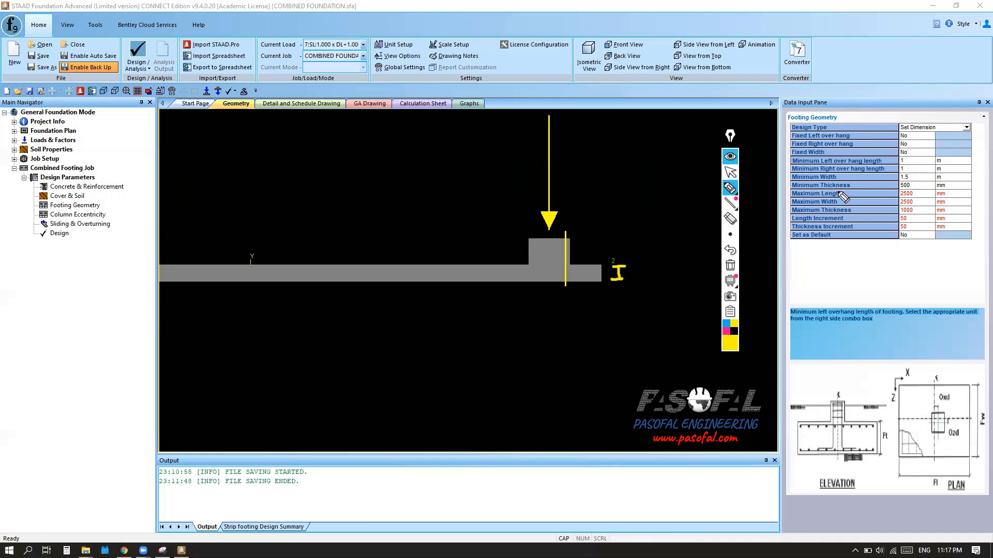
Outline the minimum thickness value in yellow and the design type in pink, and clear the annotation ink.
mouse_move(920, 187)
left_mouse_down()
mouse_move(895, 194)
mouse_move(914, 192)
left_mouse_up()
left_click(726, 331)
mouse_move(891, 124)
left_mouse_down()
mouse_move(974, 123)
mouse_move(926, 135)
mouse_move(893, 124)
left_mouse_up()
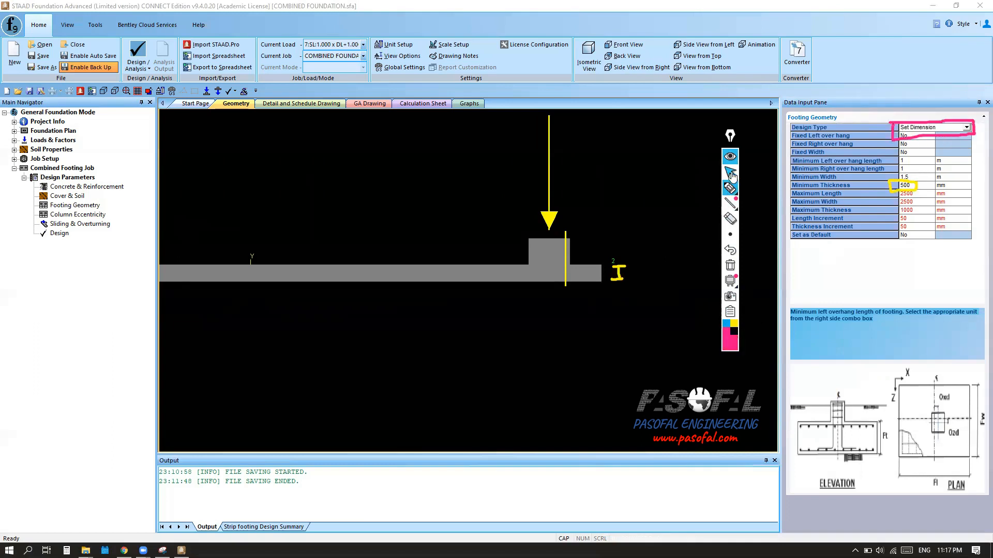
left_click(731, 266)
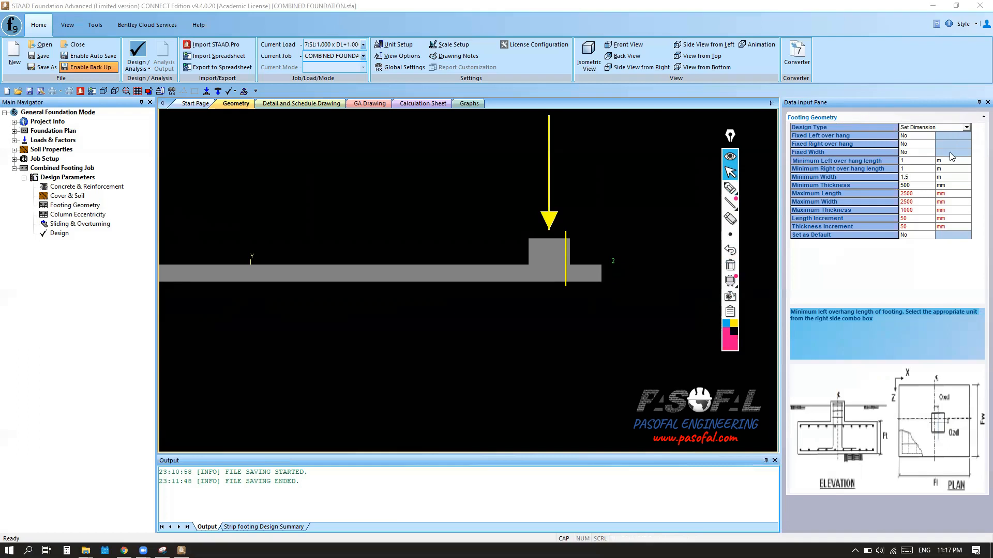
Set the footing geometry's design type to Calculate Dimension and go through its maximum dimension, increment and default settings.
left_click(966, 127)
left_click(925, 144)
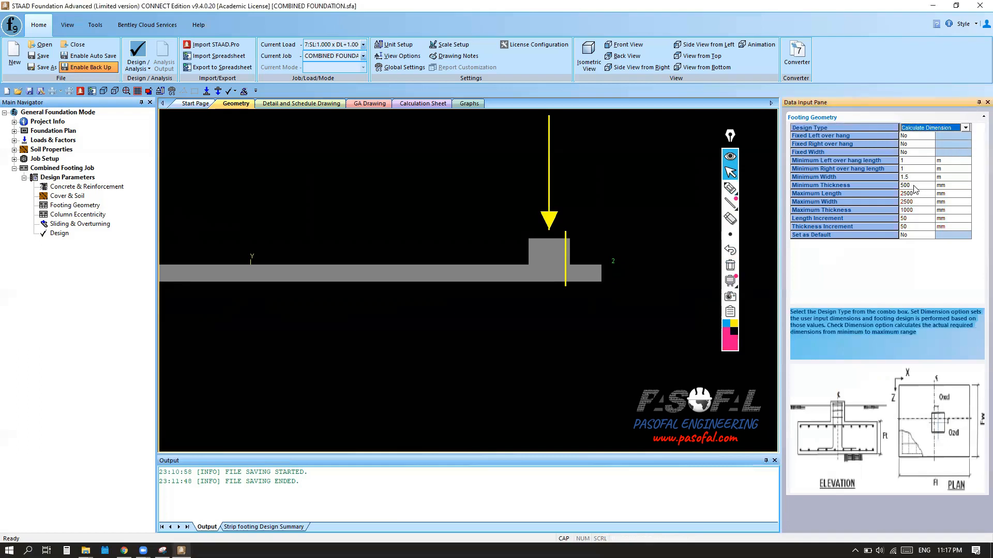
left_click(911, 194)
left_click(909, 202)
left_click(915, 210)
left_click(913, 218)
left_click(915, 227)
left_click(916, 235)
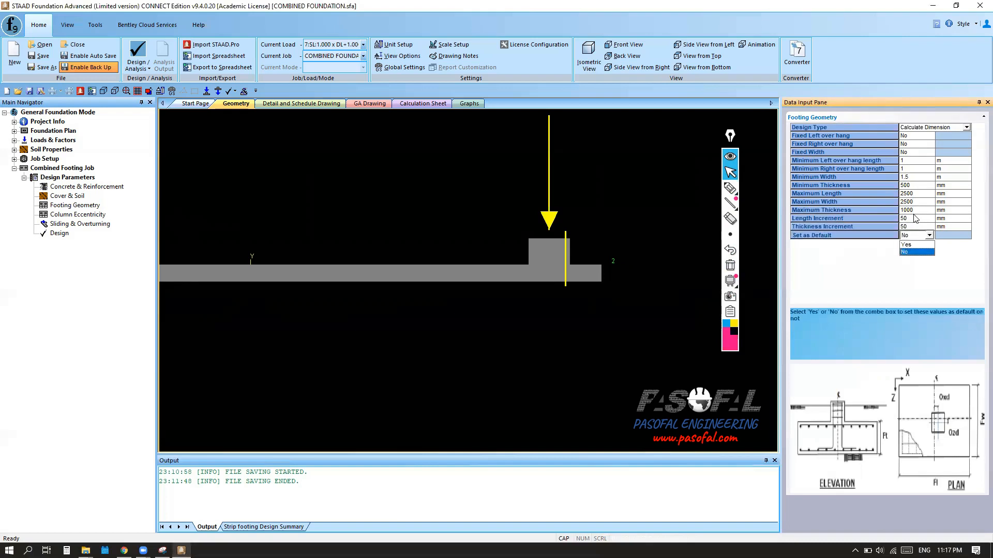
left_click(914, 194)
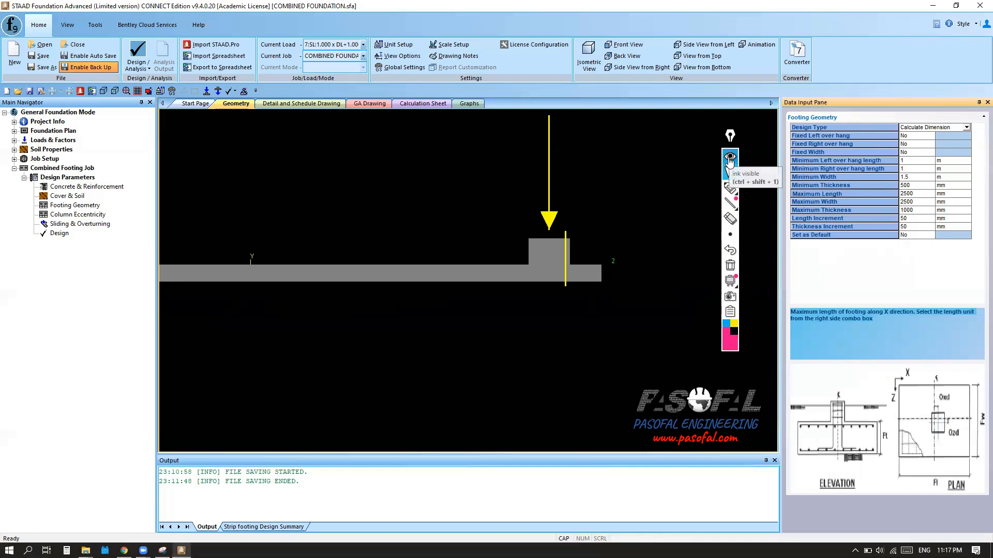
Mark the slab thickness in pink with the label 500mm and add an arrow pointing to the Minimum Thickness parameter.
left_click(729, 188)
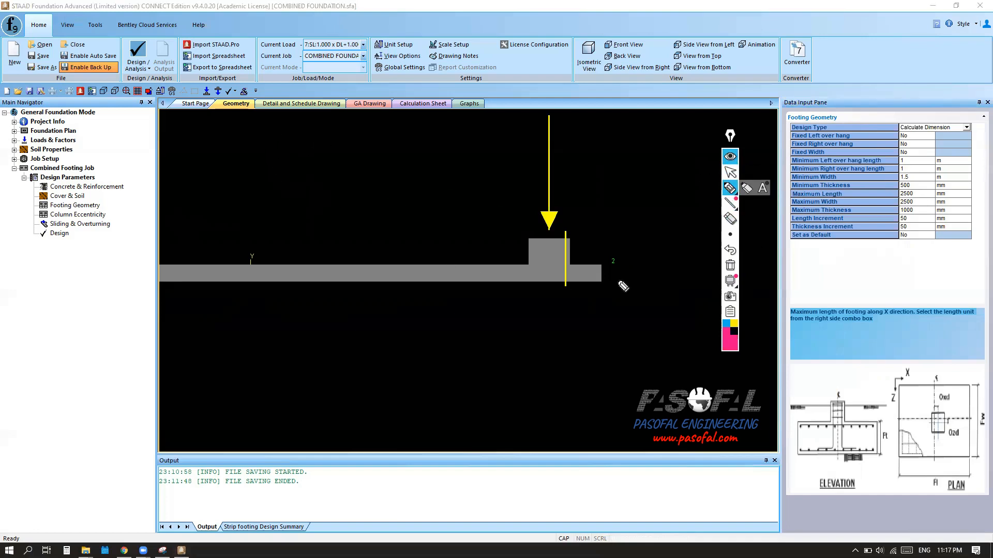
left_click_drag(610, 272, 618, 279)
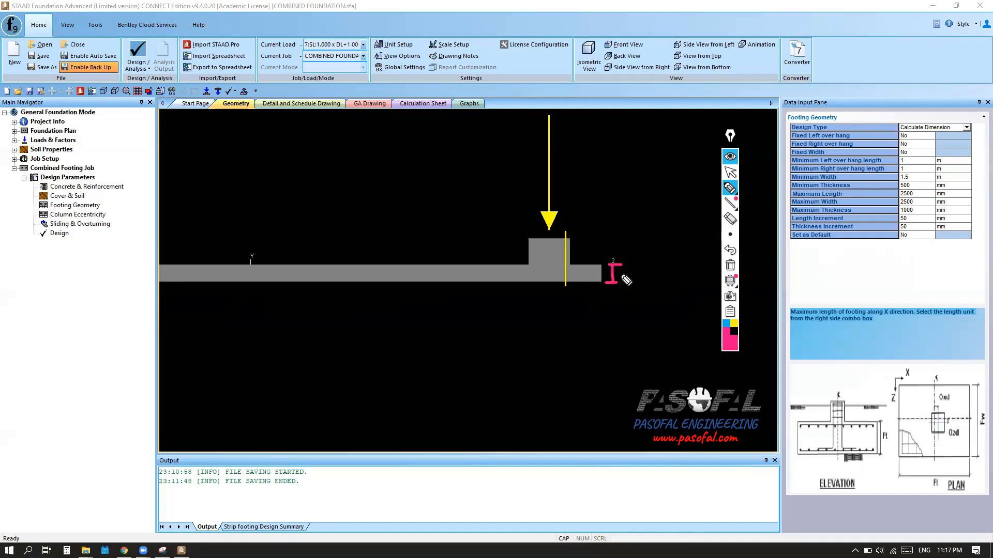
mouse_move(626, 264)
left_mouse_down()
mouse_move(640, 281)
mouse_move(649, 269)
mouse_move(652, 282)
mouse_move(696, 270)
left_mouse_up()
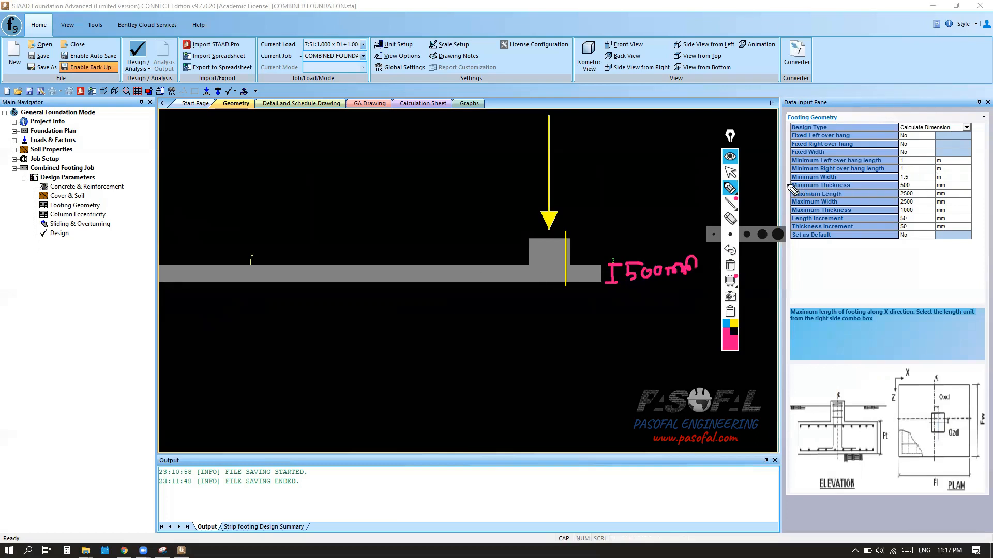
mouse_move(756, 183)
left_mouse_down()
mouse_move(786, 184)
mouse_move(778, 193)
left_mouse_up()
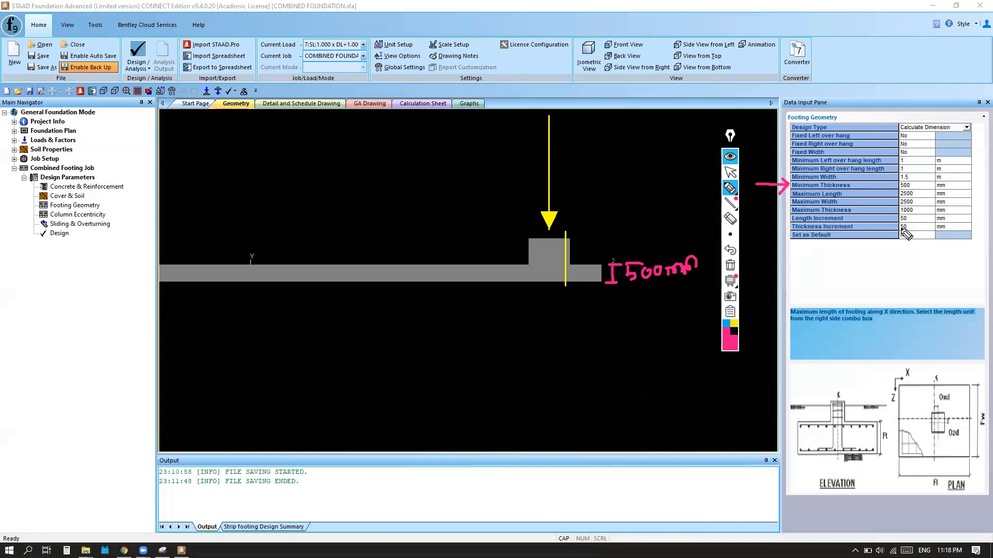
Box the thickness increment value in pink and mark a 50mm increment below the 500mm thickness mark.
left_click_drag(908, 224, 898, 233)
left_click_drag(610, 282, 618, 283)
mouse_move(608, 299)
left_mouse_down()
mouse_move(646, 295)
mouse_move(653, 304)
mouse_move(694, 293)
left_mouse_up()
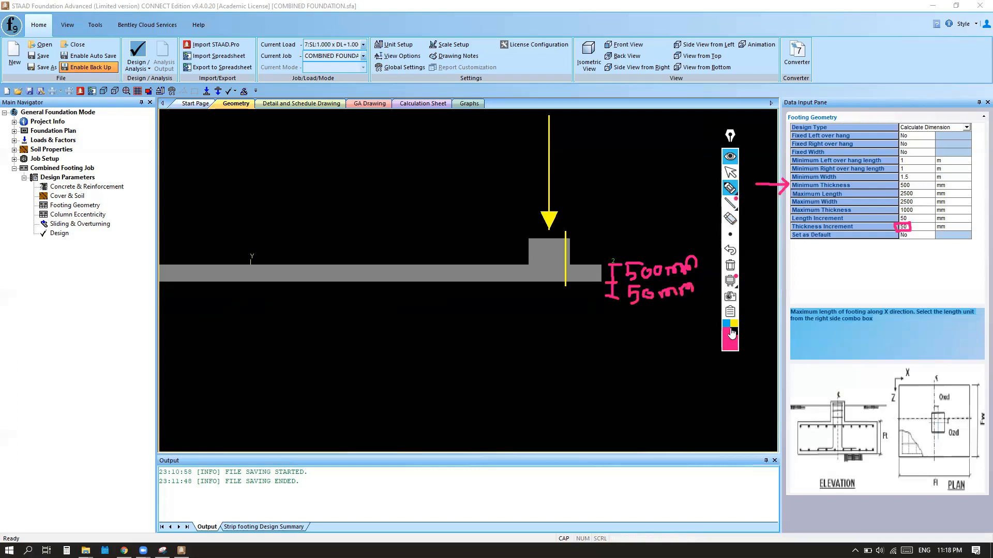
Paint the footing with its first thickness increment using the thickest pen in light grey.
left_click(731, 347)
left_click(765, 332)
left_click(729, 188)
mouse_move(600, 279)
left_mouse_down()
mouse_move(598, 296)
mouse_move(489, 299)
mouse_move(228, 286)
mouse_move(556, 290)
left_mouse_up()
left_click(729, 235)
left_click(770, 237)
mouse_move(596, 295)
left_mouse_down()
mouse_move(206, 288)
mouse_move(589, 287)
mouse_move(594, 271)
mouse_move(163, 279)
mouse_move(246, 266)
mouse_move(201, 266)
mouse_move(220, 288)
mouse_move(167, 282)
mouse_move(204, 285)
left_mouse_up()
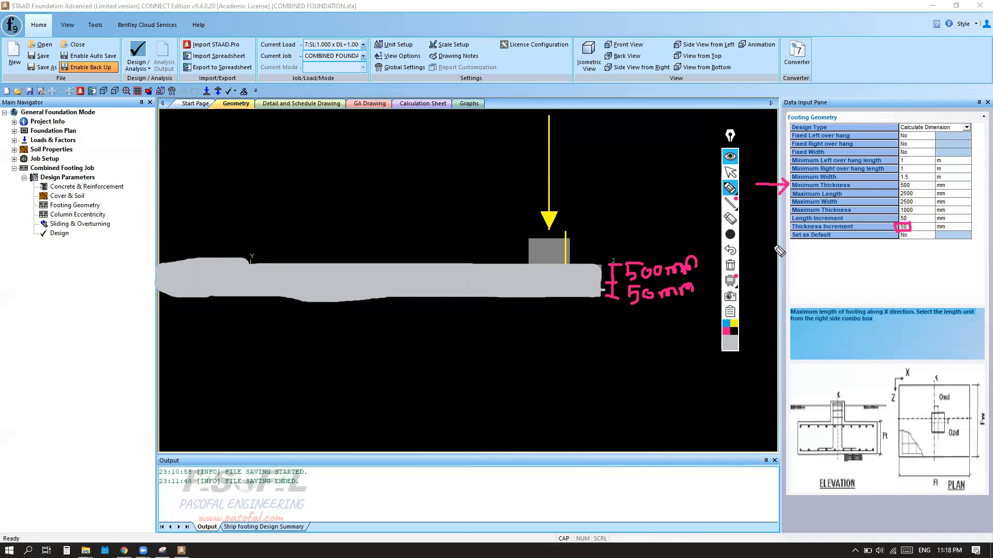
Mark a second increment labelled 50 in pink and paint that extra thickness below the footing in thick light grey.
left_click(709, 236)
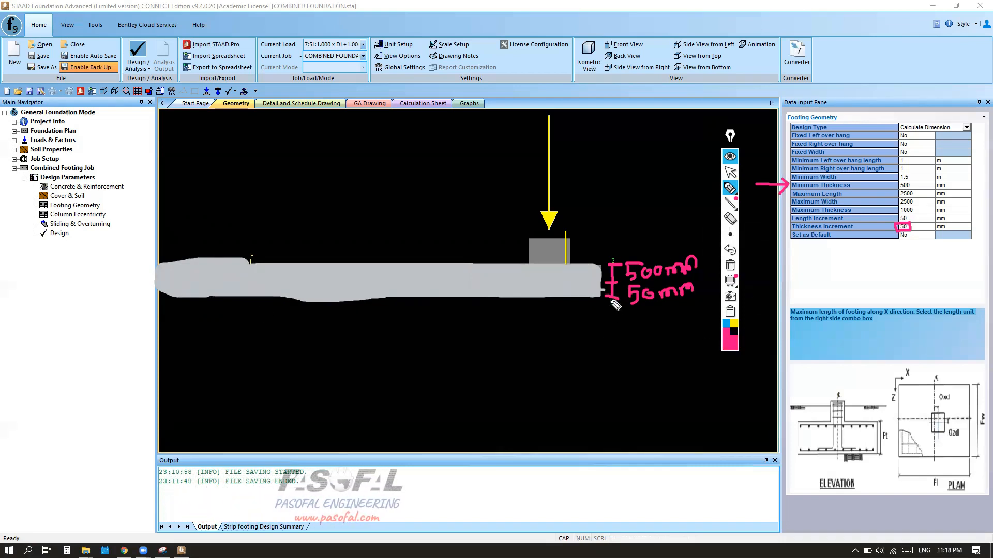
mouse_move(611, 300)
left_mouse_down()
mouse_move(611, 318)
mouse_move(639, 318)
mouse_move(636, 328)
mouse_move(642, 306)
mouse_move(651, 311)
left_mouse_up()
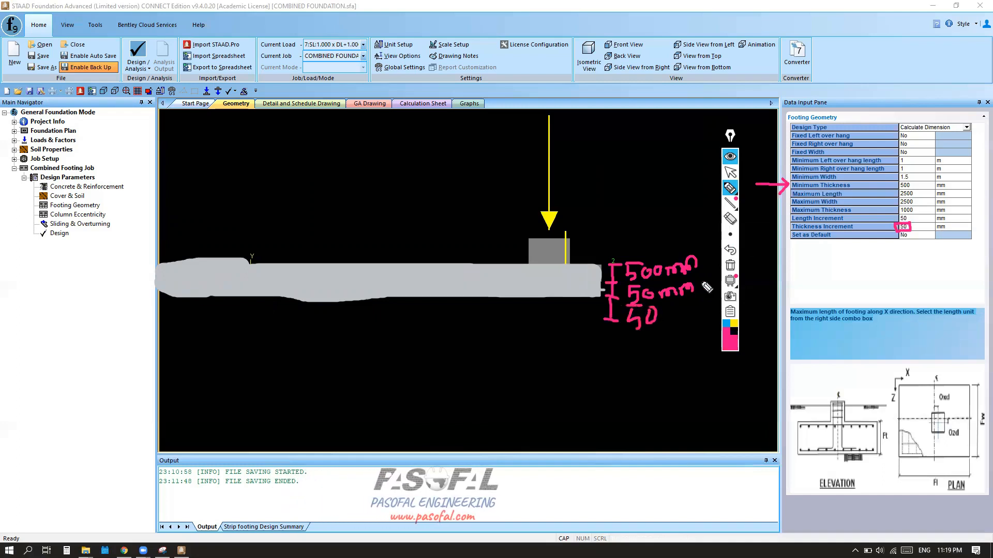
left_click(729, 336)
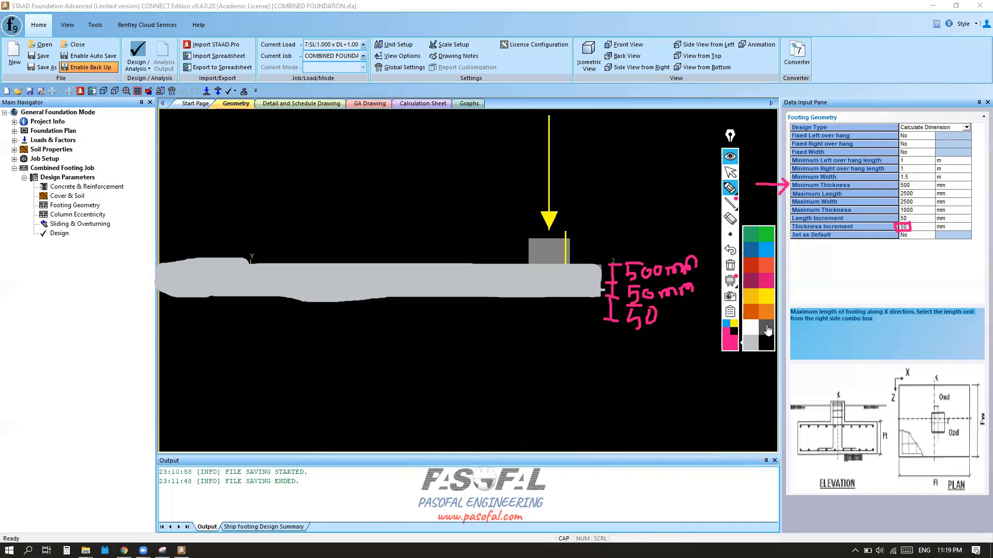
left_click(750, 342)
left_click(728, 239)
left_click(778, 234)
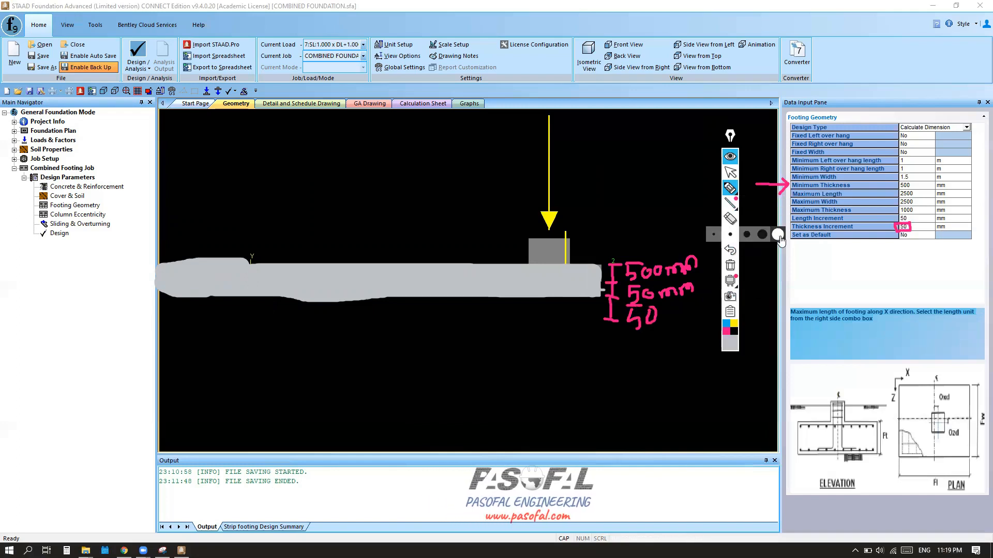
mouse_move(602, 305)
left_mouse_down()
mouse_move(522, 315)
mouse_move(543, 312)
mouse_move(169, 312)
mouse_move(163, 304)
left_mouse_up()
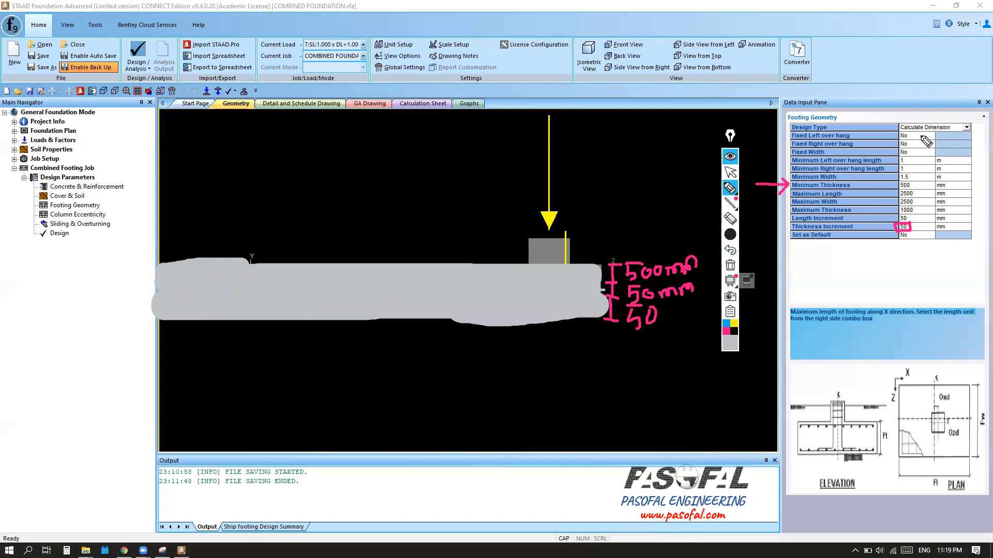
Highlight the Calculate Dimension design type, the minimum thickness value and the Maximum Thickness parameter with its value in pink.
mouse_move(730, 235)
left_click(679, 235)
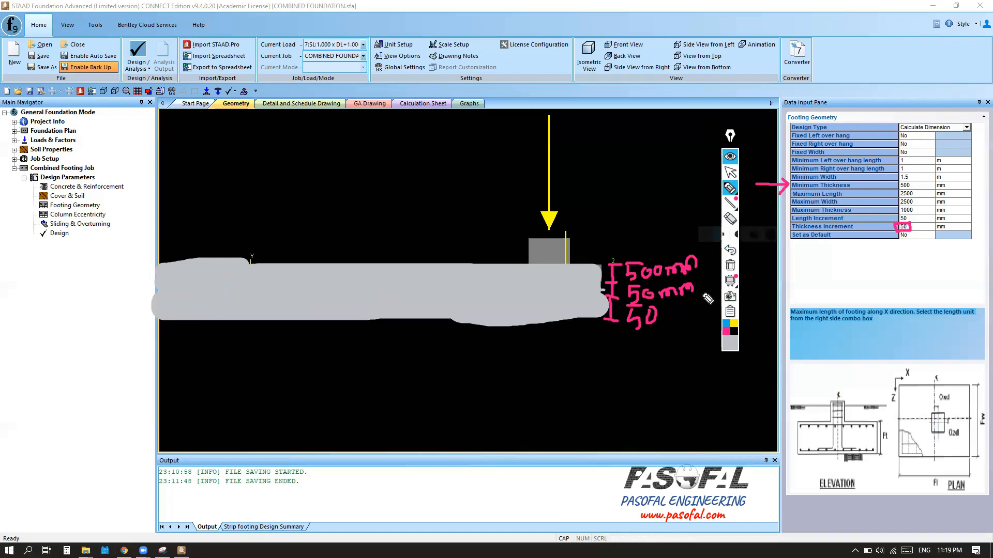
left_click(726, 332)
mouse_move(894, 120)
left_mouse_down()
mouse_move(990, 120)
mouse_move(931, 137)
mouse_move(885, 120)
mouse_move(914, 115)
left_mouse_up()
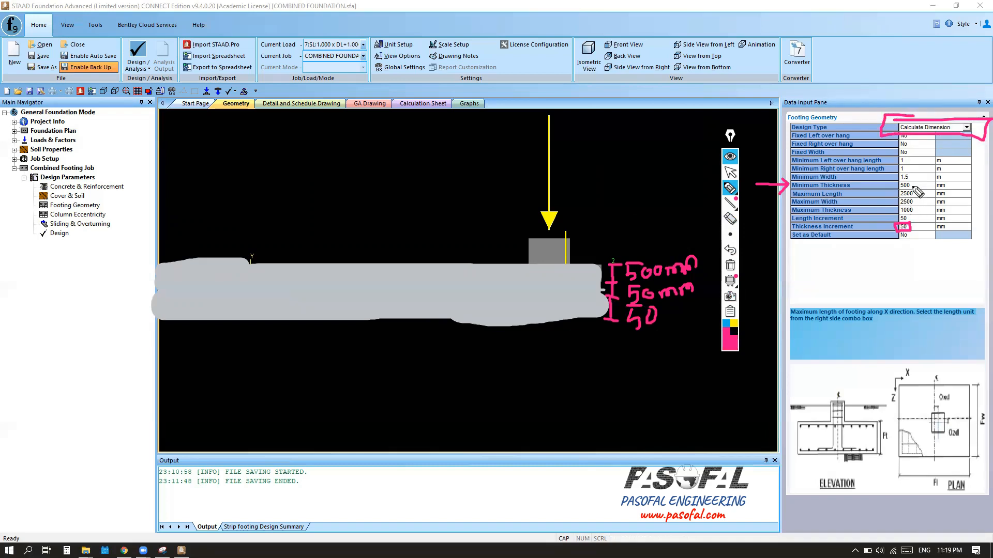
mouse_move(921, 185)
left_mouse_down()
mouse_move(896, 187)
mouse_move(915, 181)
left_mouse_up()
mouse_move(855, 214)
left_mouse_down()
mouse_move(797, 215)
mouse_move(855, 206)
left_mouse_up()
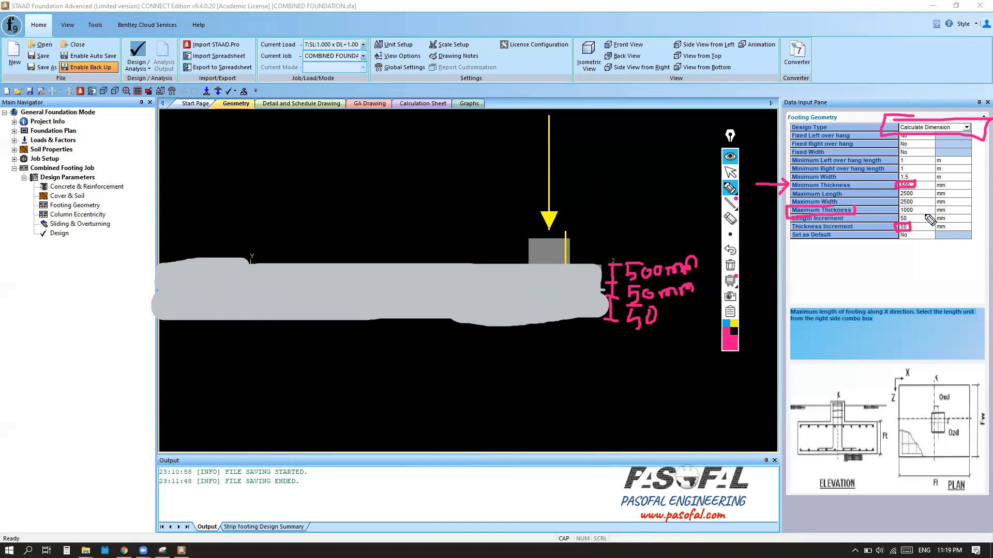
mouse_move(919, 207)
left_mouse_down()
mouse_move(891, 211)
mouse_move(917, 207)
left_mouse_up()
Mark the painted footing's full depth with the label 1m, and clear all the annotation ink.
left_click_drag(498, 264, 511, 264)
mouse_move(503, 264)
left_mouse_down()
mouse_move(498, 320)
mouse_move(508, 306)
mouse_move(543, 305)
left_mouse_up()
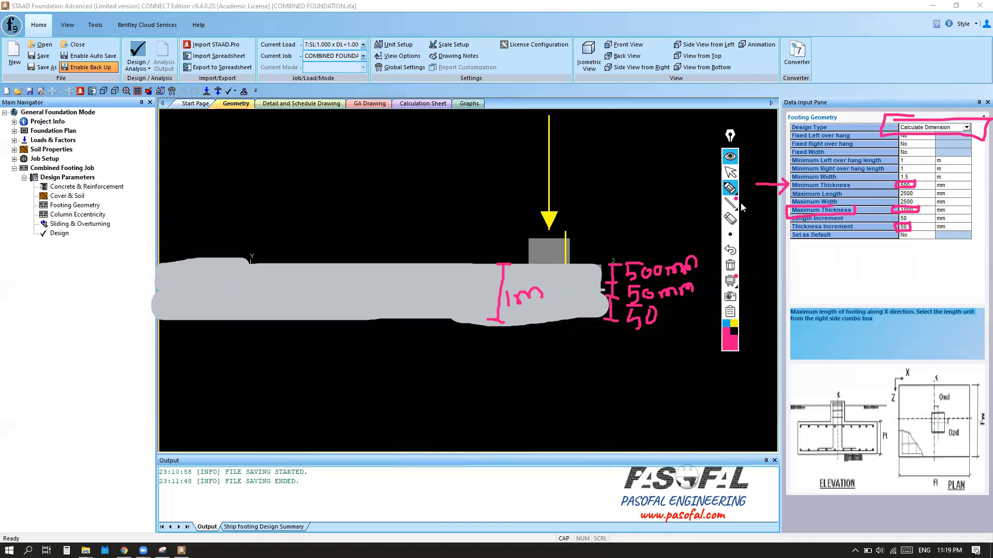
left_click(730, 172)
left_click(730, 267)
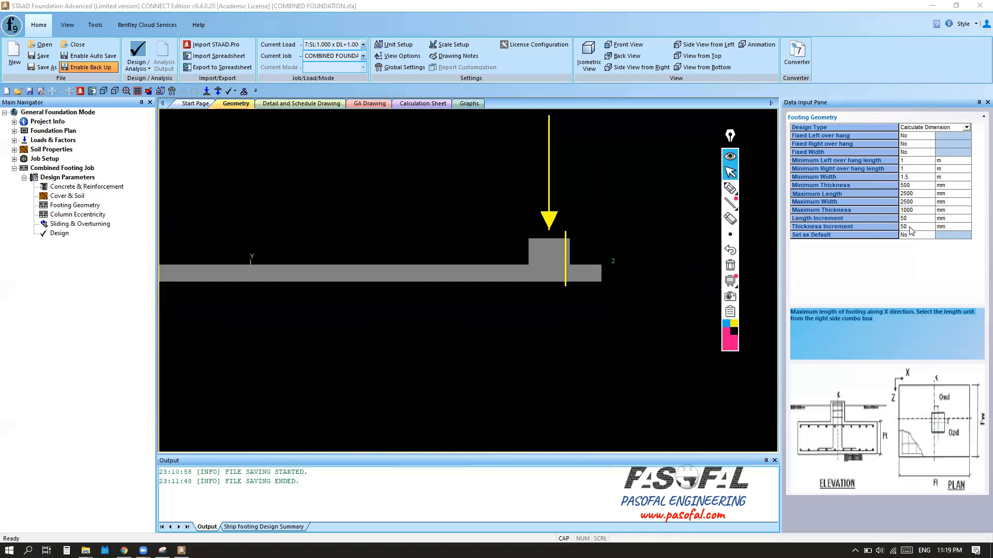
Set the footing's maximum thickness to 2000 mm.
left_click(919, 212)
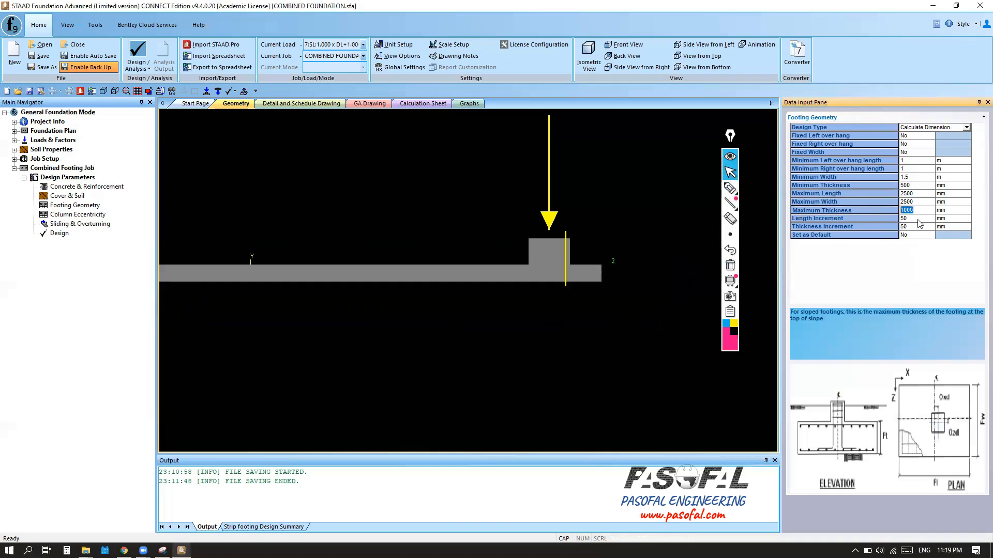
type("3")
key("Up")
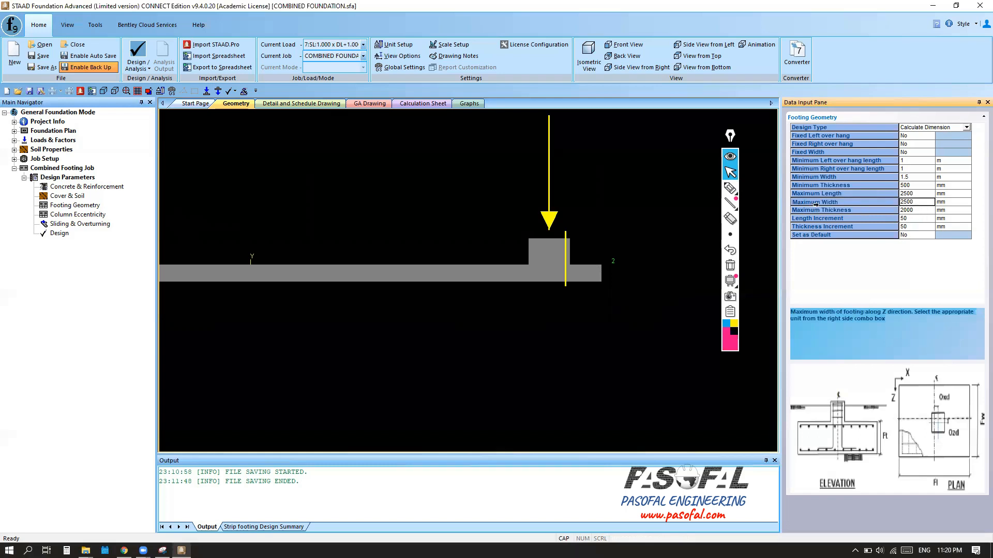
Set the footing's maximum width and maximum length to 4000 mm each.
left_click(925, 203)
type("4000")
left_click(920, 195)
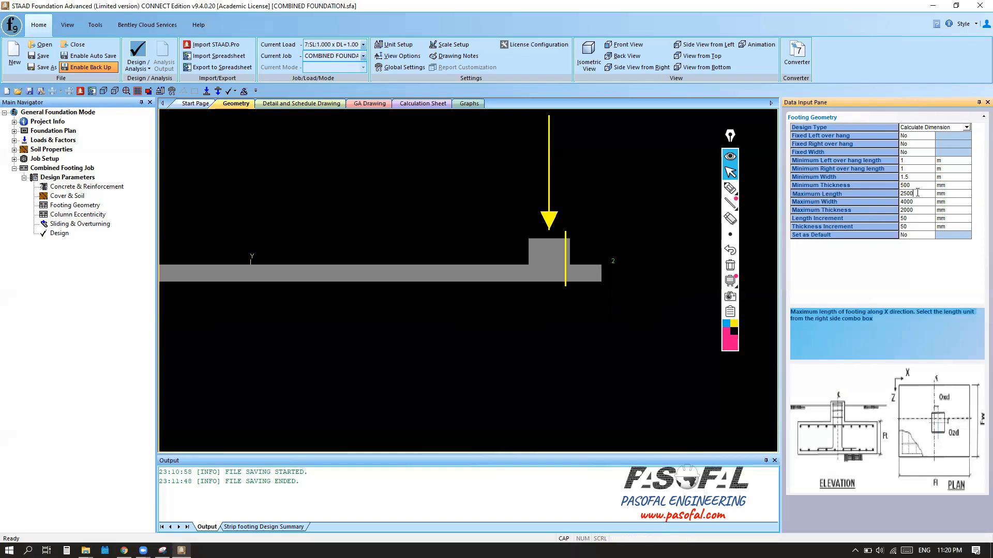
double_click(921, 193)
type("4000")
left_click(919, 185)
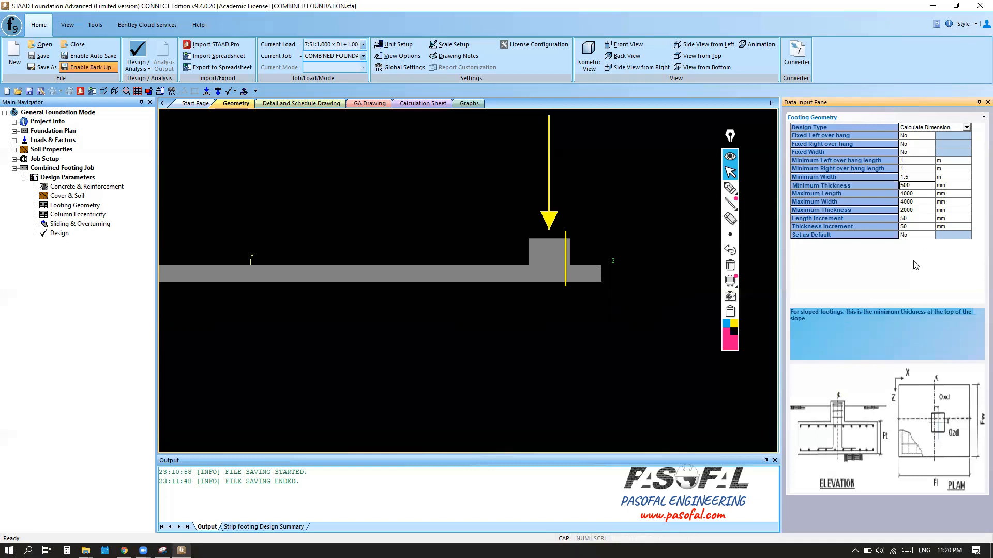
Review the minimum width and the right and left overhang lengths, and examine both overhangs on the footing's front view.
left_click(912, 178)
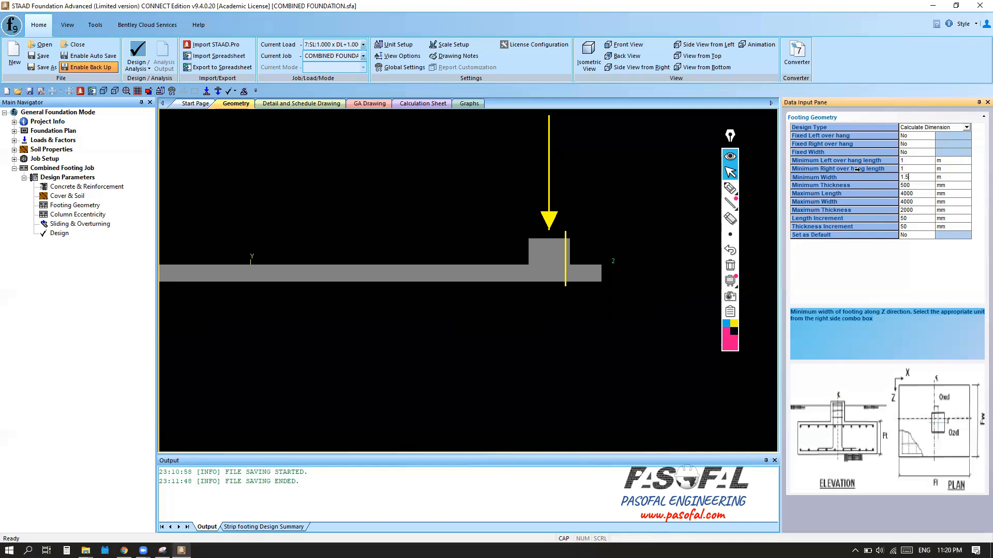
left_click(904, 169)
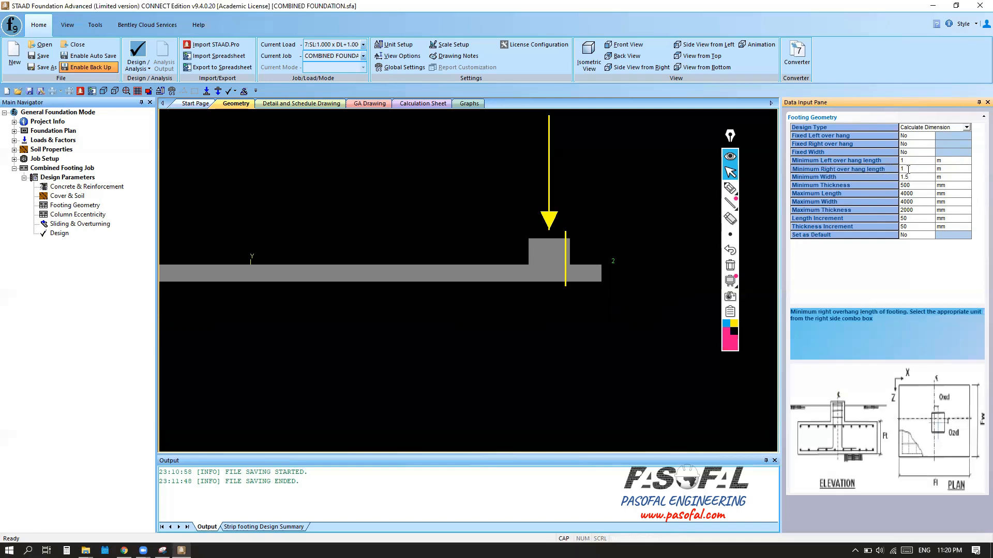
left_click(908, 162)
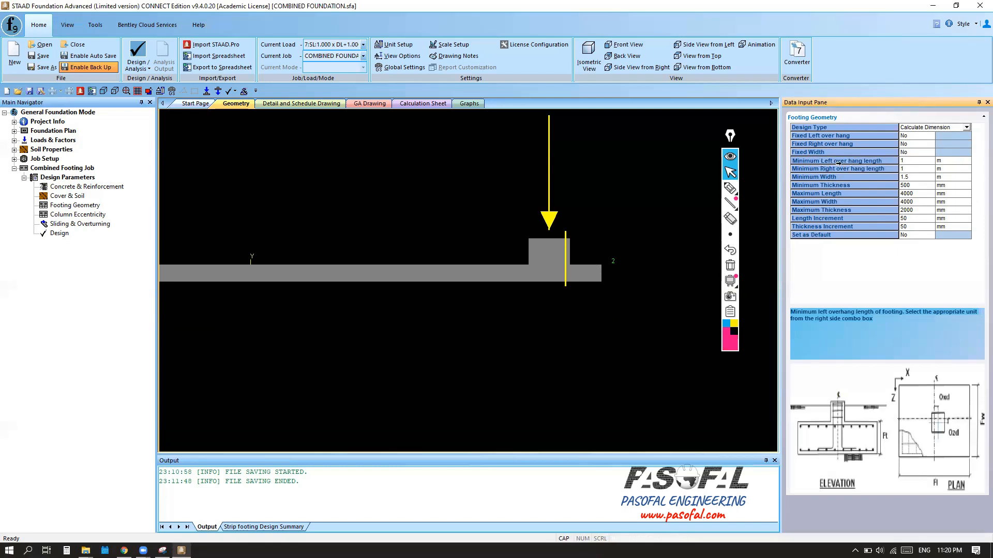
scroll(479, 270, "down", 4)
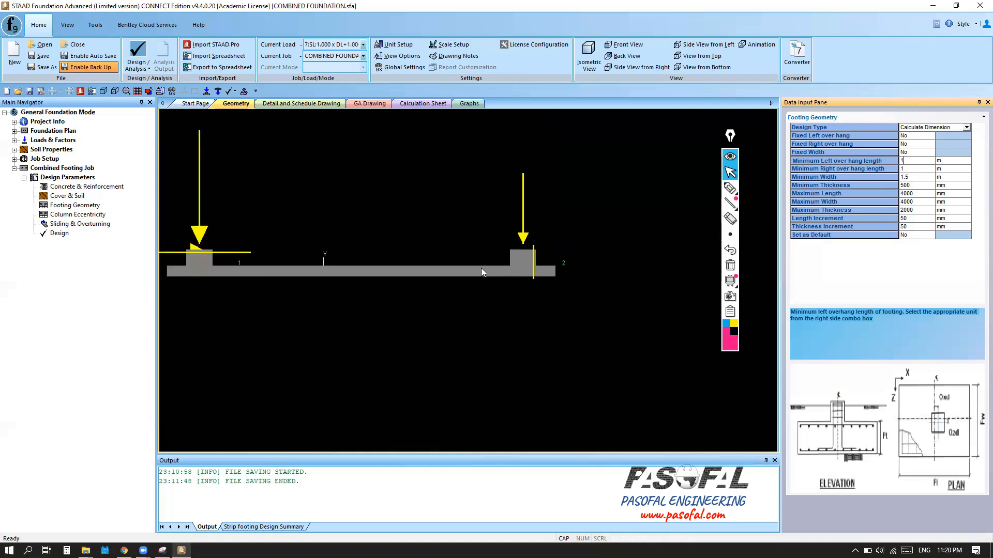
scroll(289, 283, "up", 1)
scroll(269, 270, "up", 3)
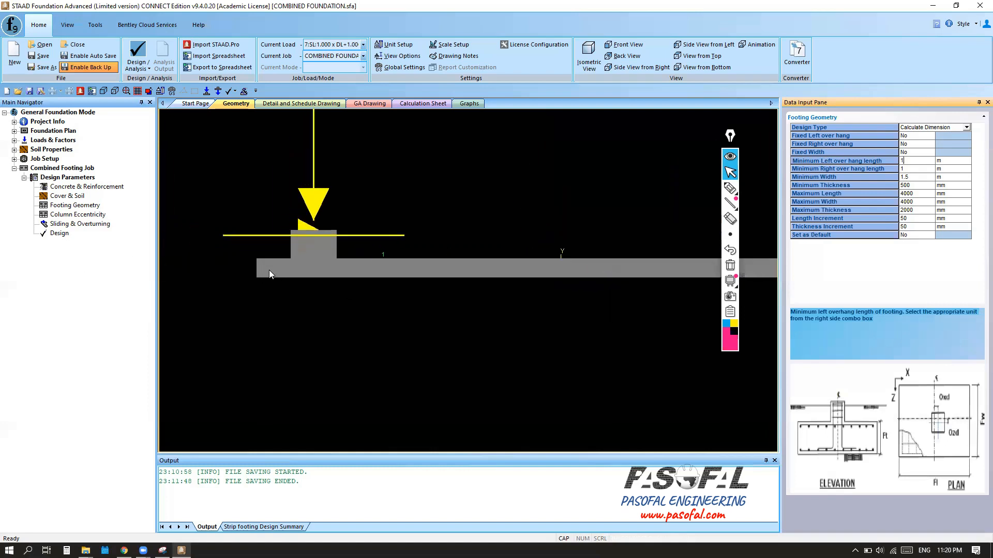
scroll(271, 272, "down", 2)
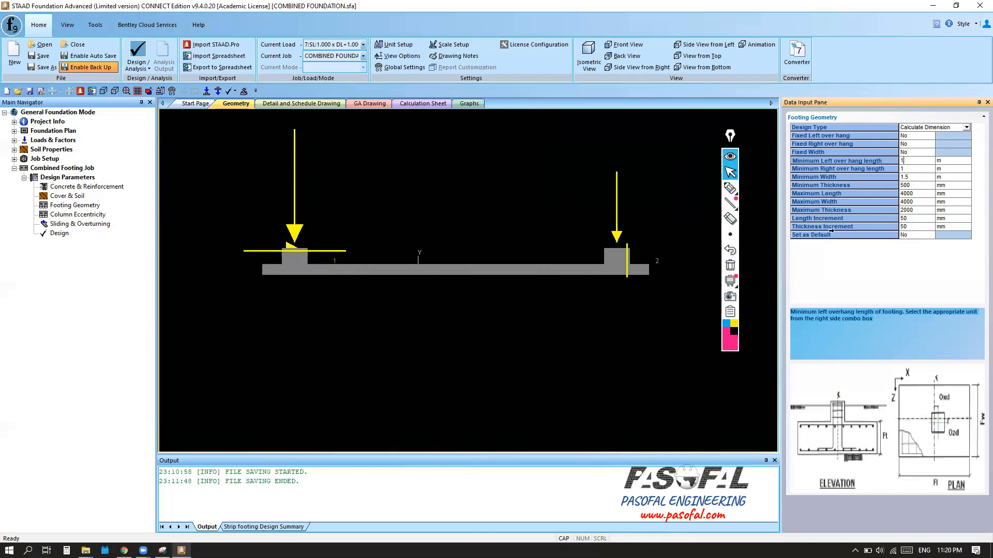
Set the entered footing geometry values as default.
left_click(929, 236)
left_click(906, 244)
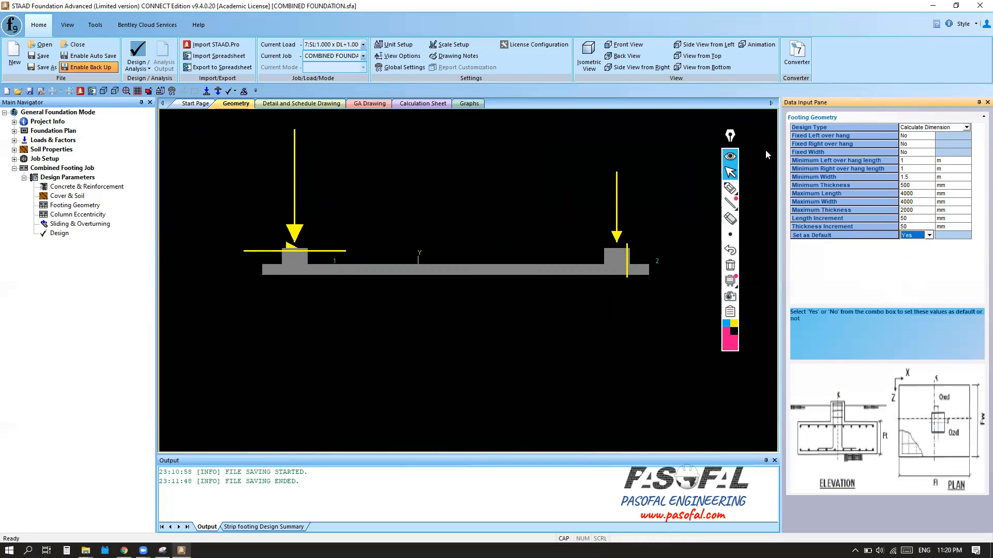
left_click(794, 136)
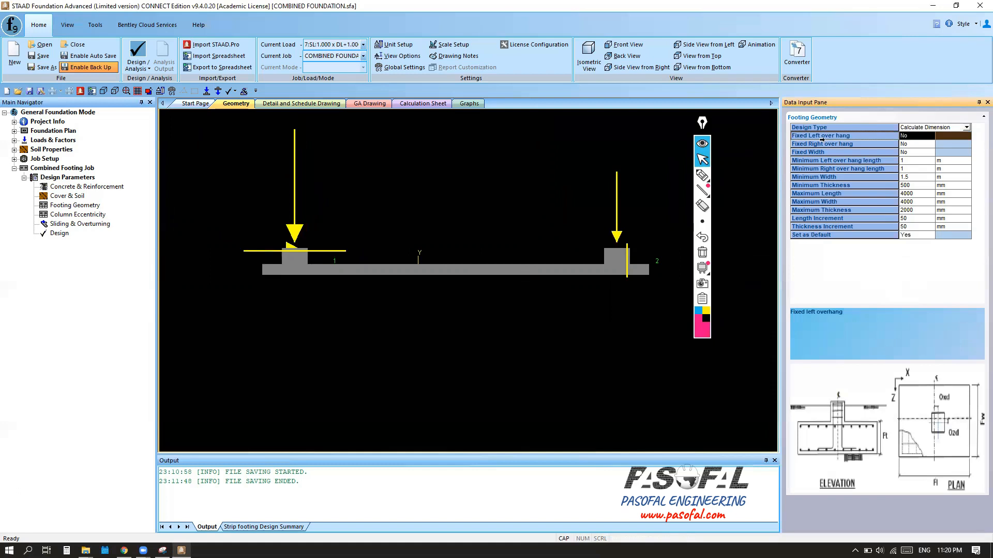
Set Fixed Left over hang, Fixed Right over hang and Fixed Width to Yes for the footing geometry.
left_click(926, 137)
left_click(929, 137)
left_click(918, 145)
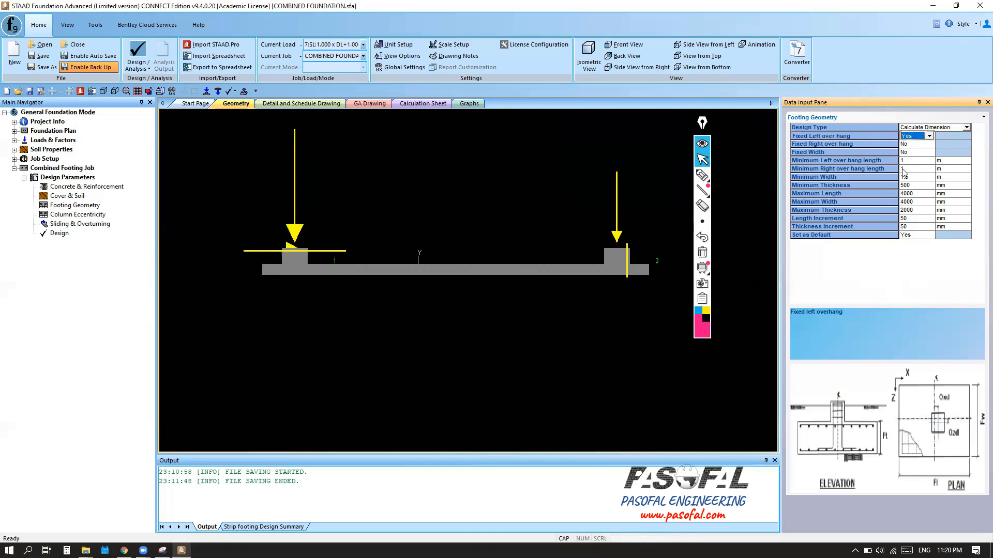
key("ctrl")
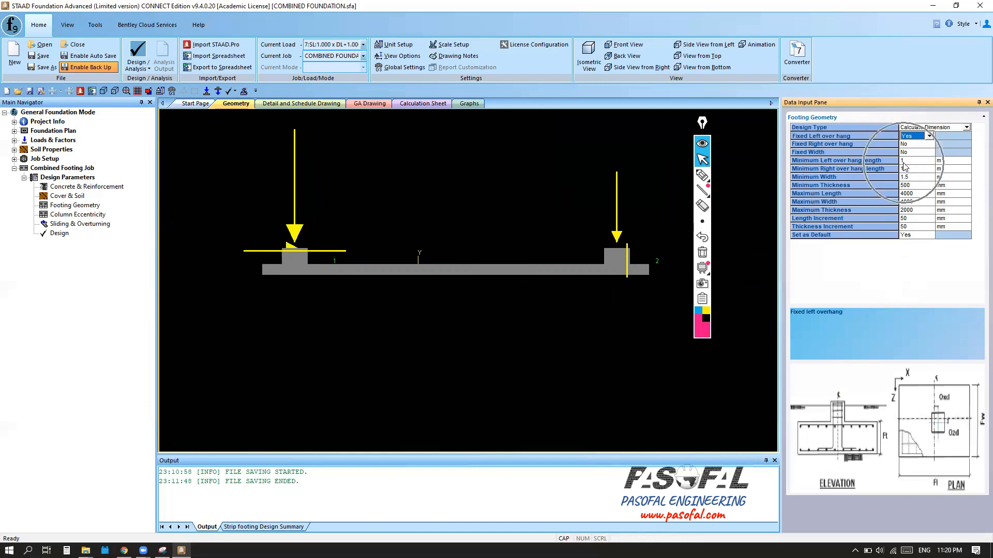
key("ctrl")
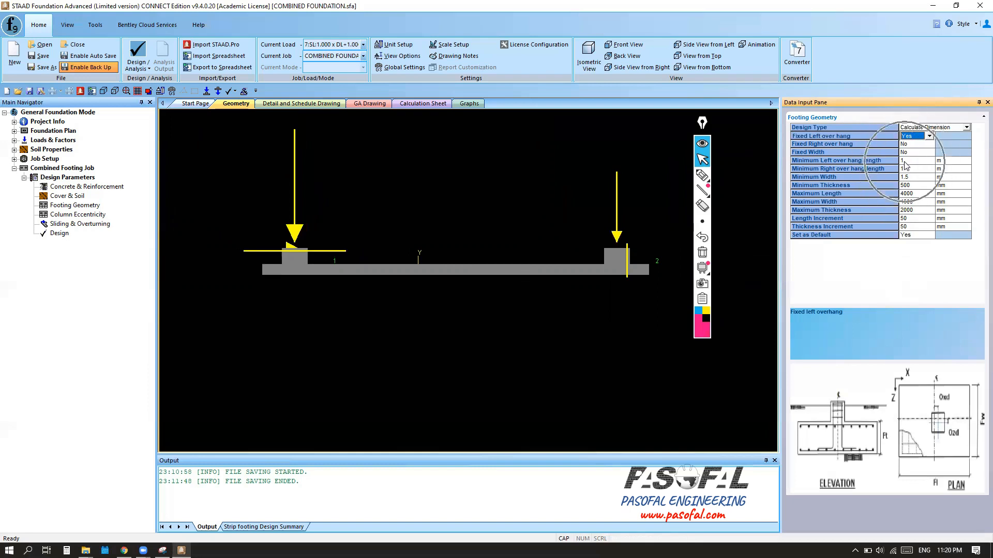
left_click(930, 146)
left_click(923, 153)
left_click(924, 152)
left_click(918, 163)
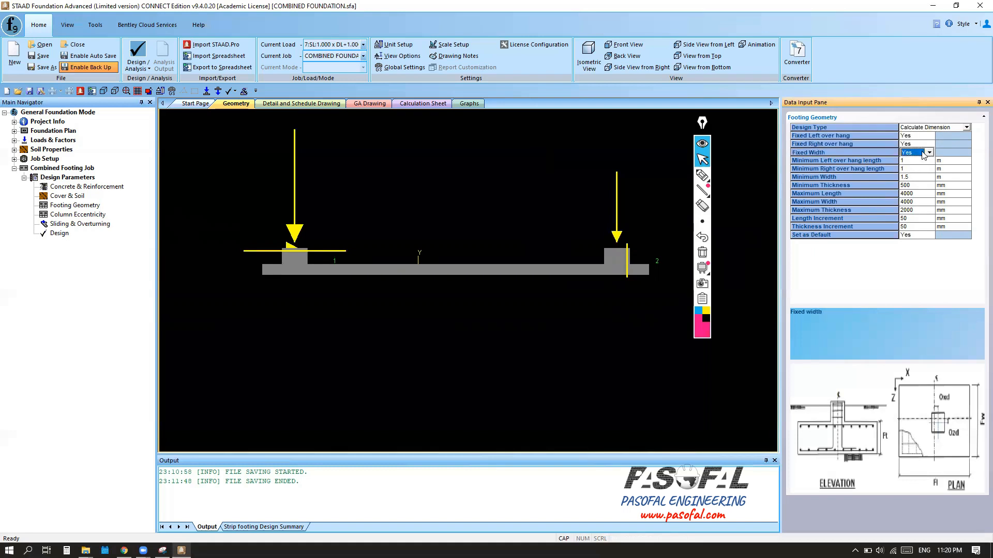
left_click(739, 172)
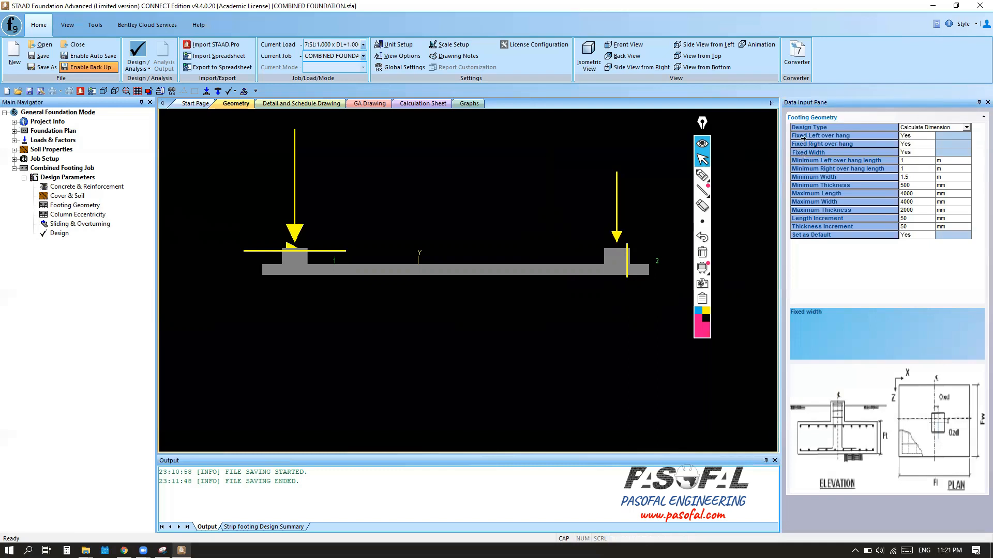
left_click(908, 169)
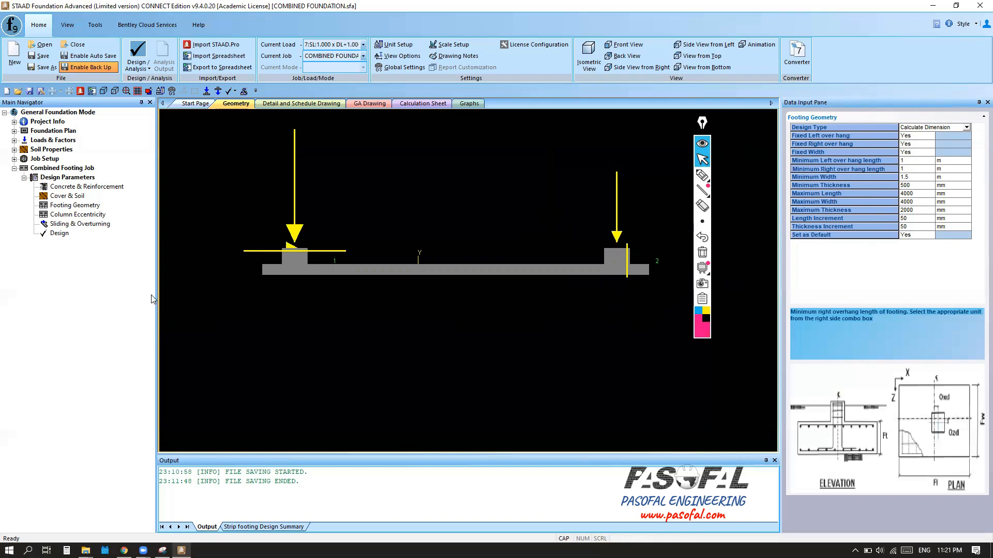
left_click(703, 145)
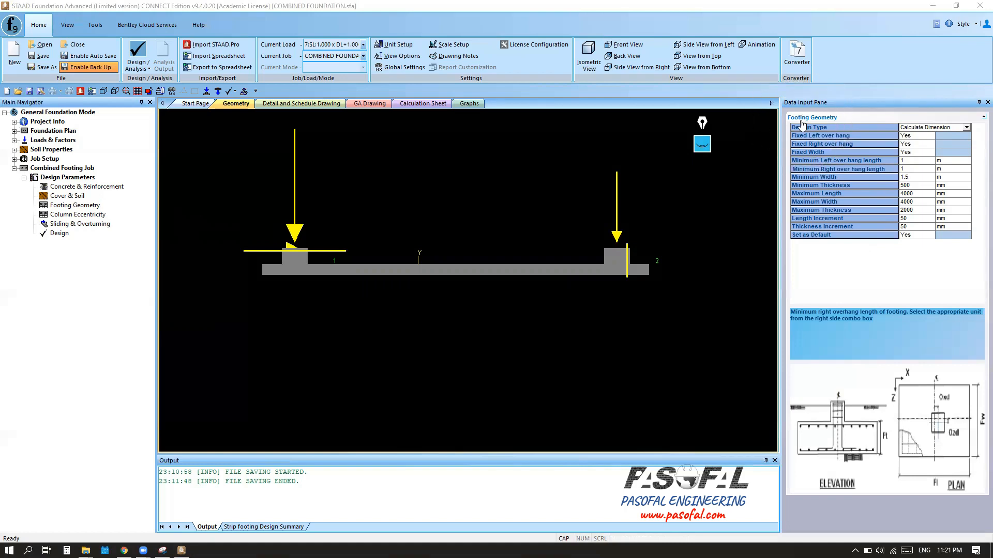
Open the column eccentricity settings and review the transverse column offsets for supports 1 and 2.
left_click(77, 216)
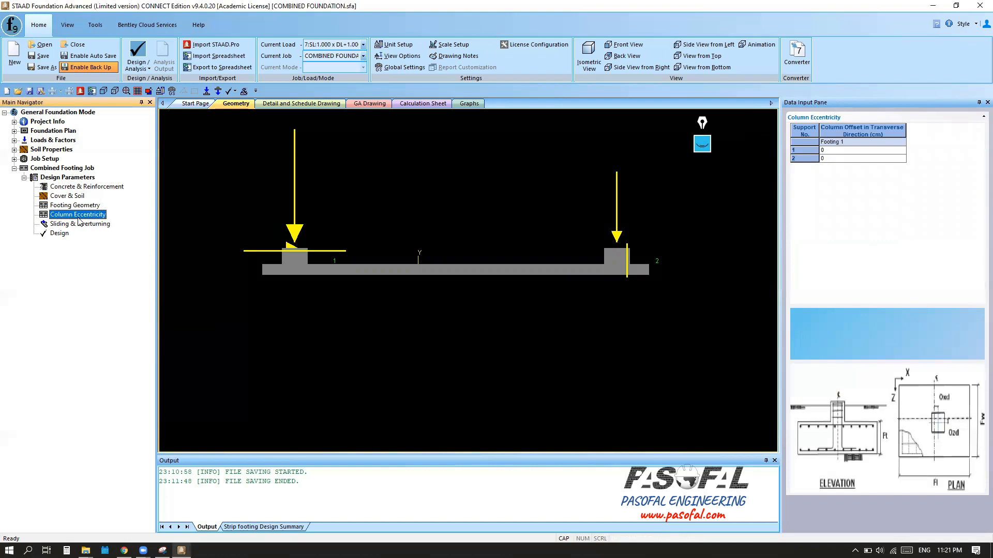
left_click(828, 158)
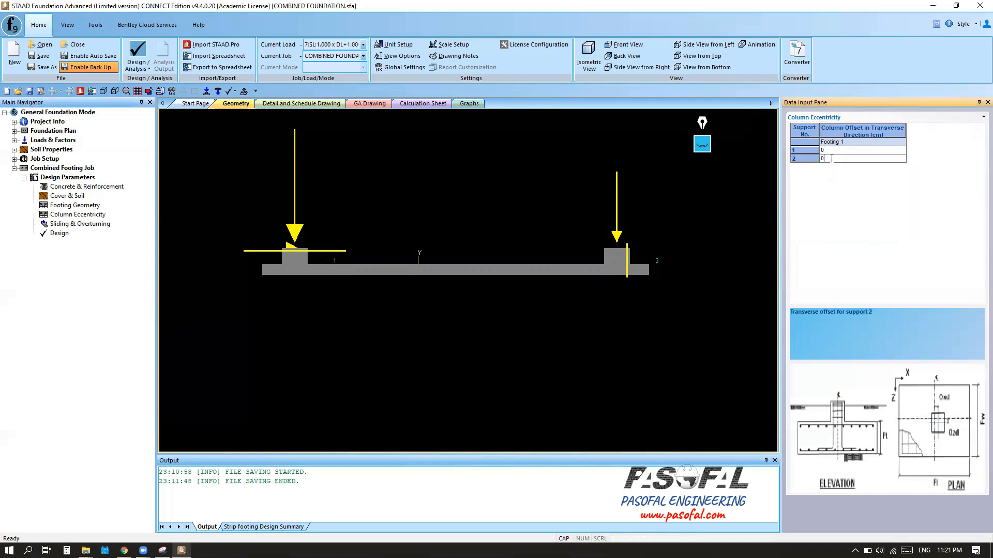
left_click(830, 151)
left_click(829, 157)
left_click(830, 152)
left_click(830, 157)
left_click(831, 151)
left_click(831, 157)
left_click(831, 152)
Label the two support rows of the offset table with x and z arrows in pink pen ink.
left_click(701, 144)
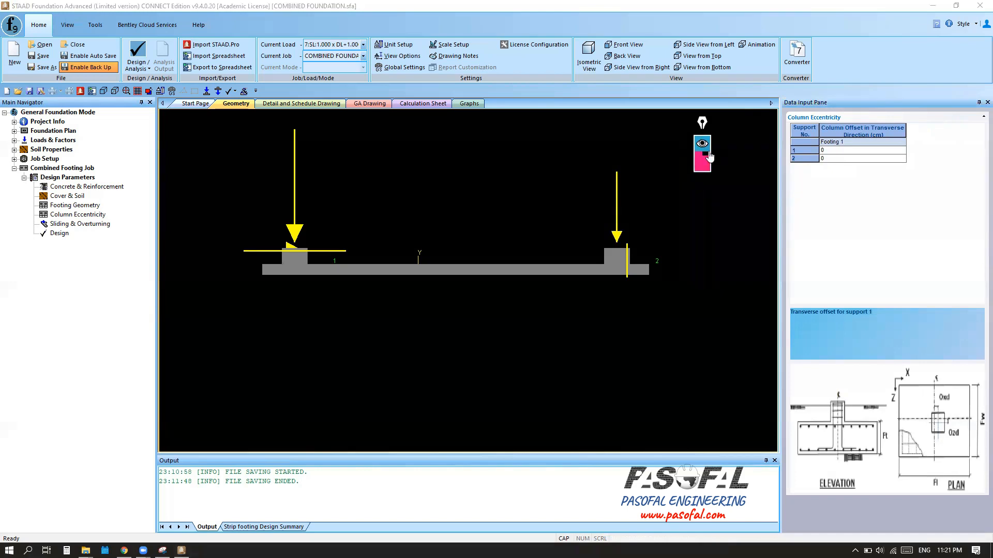
left_click_drag(702, 129, 547, 133)
left_click(546, 179)
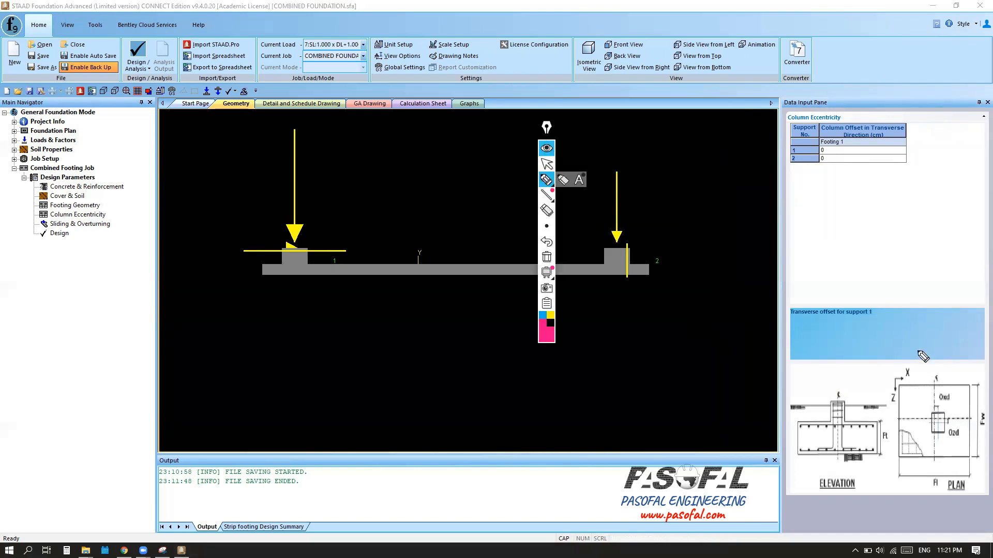
mouse_move(781, 154)
left_mouse_down()
mouse_move(813, 150)
mouse_move(797, 159)
mouse_move(799, 170)
mouse_move(775, 153)
mouse_move(742, 169)
mouse_move(756, 170)
left_mouse_up()
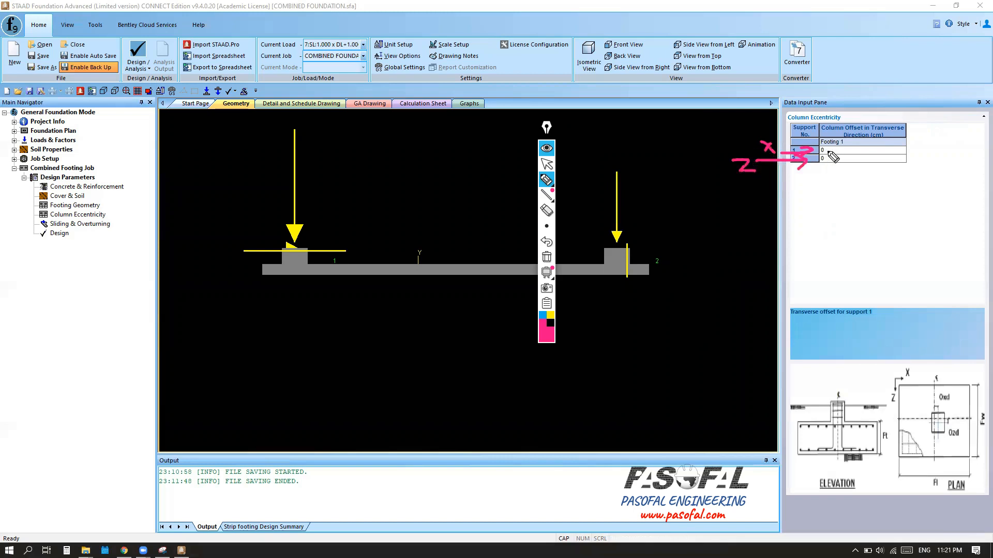
Write .5 beside support 1's offset, add a 0.5 x-direction arrow above the plan sketch, and circle its X axis.
left_click_drag(833, 146, 831, 154)
left_click_drag(832, 146, 848, 145)
left_click(937, 380)
mouse_move(948, 381)
left_mouse_down()
mouse_move(931, 368)
mouse_move(954, 369)
left_mouse_up()
left_click(945, 368)
left_click_drag(947, 354, 976, 355)
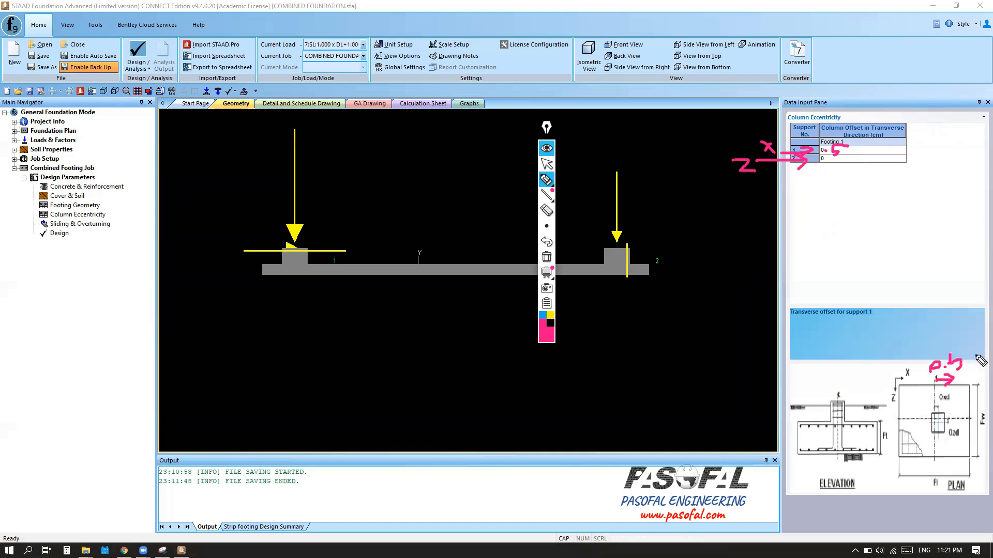
left_click_drag(920, 367, 916, 361)
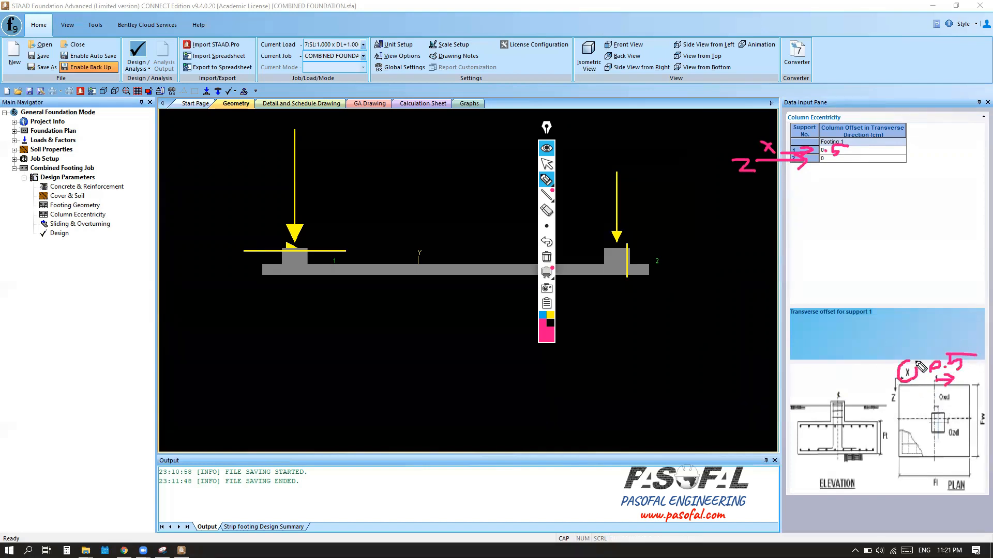
Mark the x offset at the plan's column, write .3 beside support 2, circle the Z axis and note 0.3 on the plan.
left_click_drag(939, 401, 946, 405)
left_click(826, 158)
left_click_drag(835, 154, 836, 165)
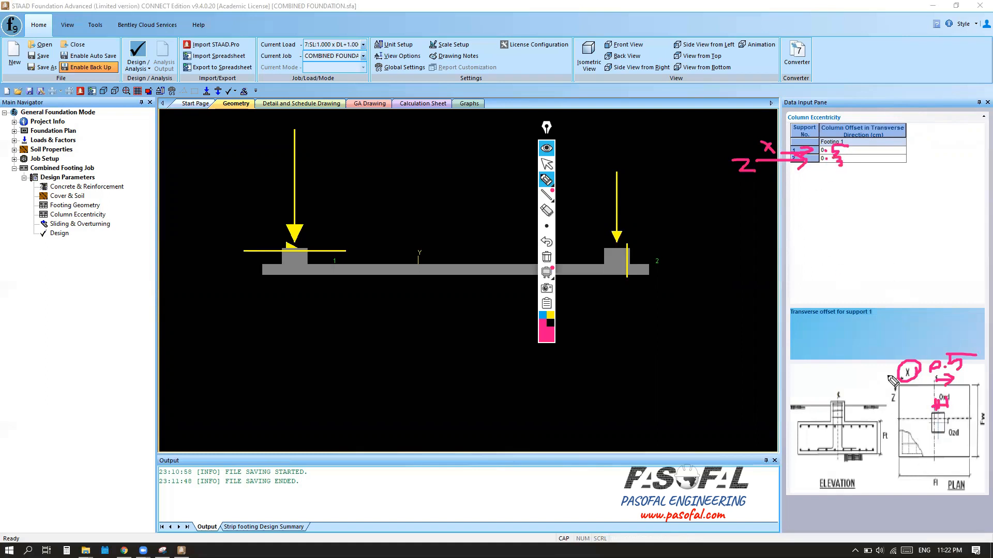
mouse_move(895, 393)
left_mouse_down()
mouse_move(887, 406)
mouse_move(898, 397)
left_mouse_up()
mouse_move(935, 417)
left_mouse_down()
mouse_move(934, 433)
mouse_move(916, 428)
mouse_move(926, 434)
left_mouse_up()
left_click(923, 431)
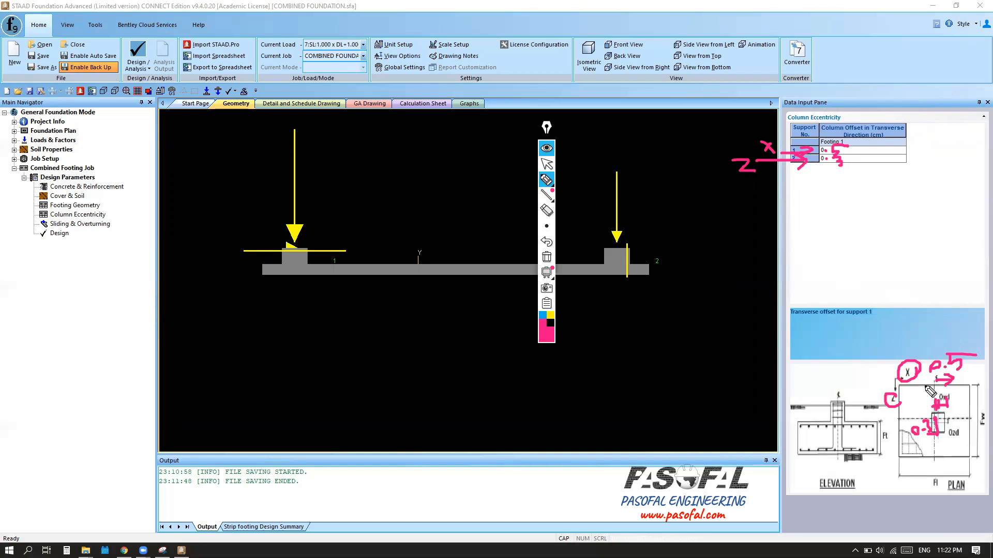
Box the offset table's cm unit and the plan sketch, and clear all the annotation ink.
mouse_move(886, 129)
left_mouse_down()
mouse_move(888, 138)
mouse_move(867, 139)
mouse_move(888, 131)
left_mouse_up()
mouse_move(880, 356)
left_mouse_down()
mouse_move(949, 350)
mouse_move(989, 365)
mouse_move(985, 483)
mouse_move(890, 442)
mouse_move(885, 365)
left_mouse_up()
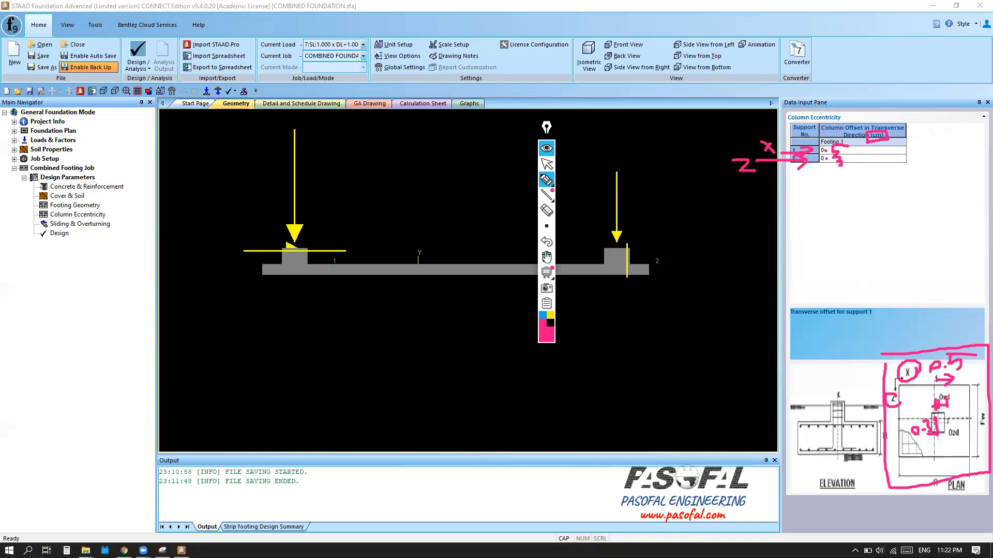
left_click(547, 257)
left_click_drag(547, 148, 731, 157)
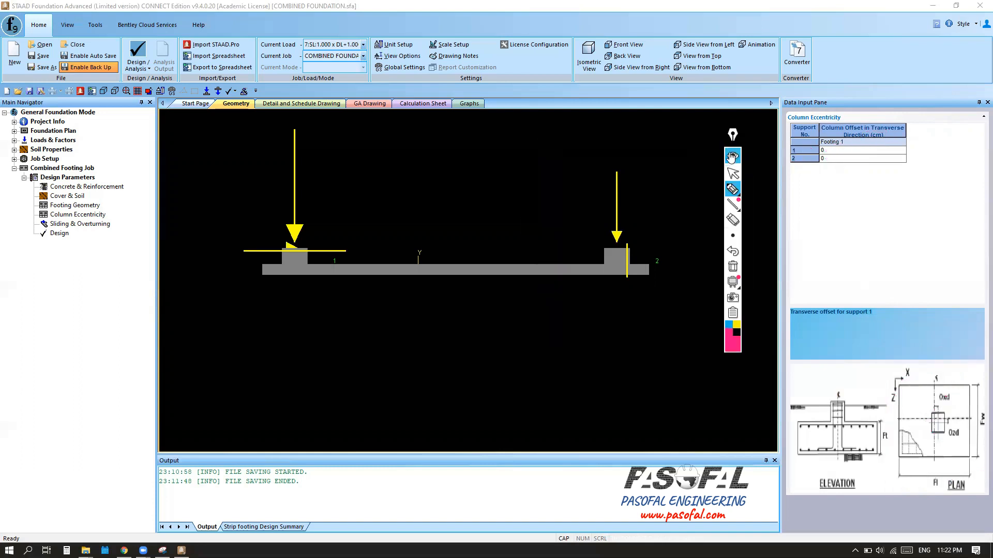
left_click(732, 157)
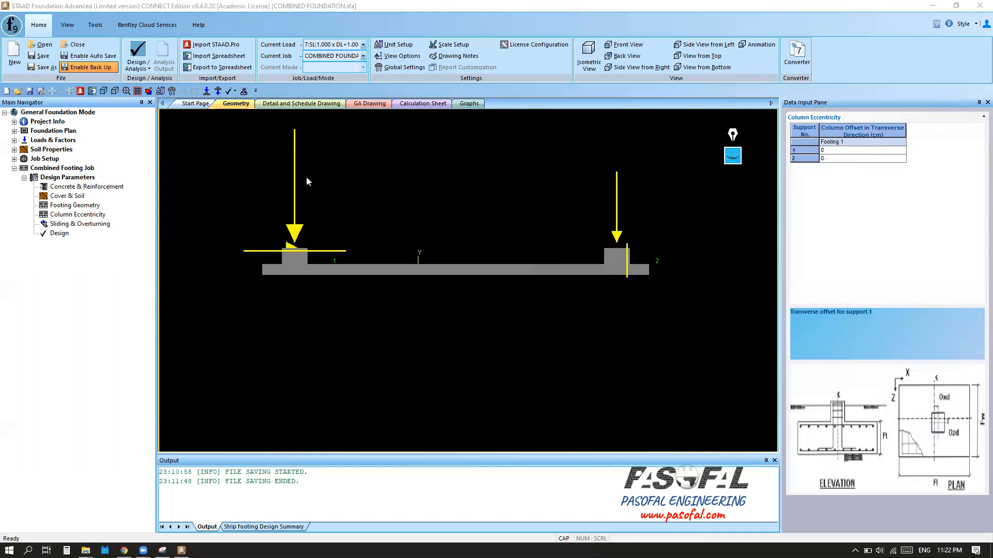
Glance at the sliding and overturning settings and recheck both supports' offsets in the column eccentricity table.
left_click(69, 224)
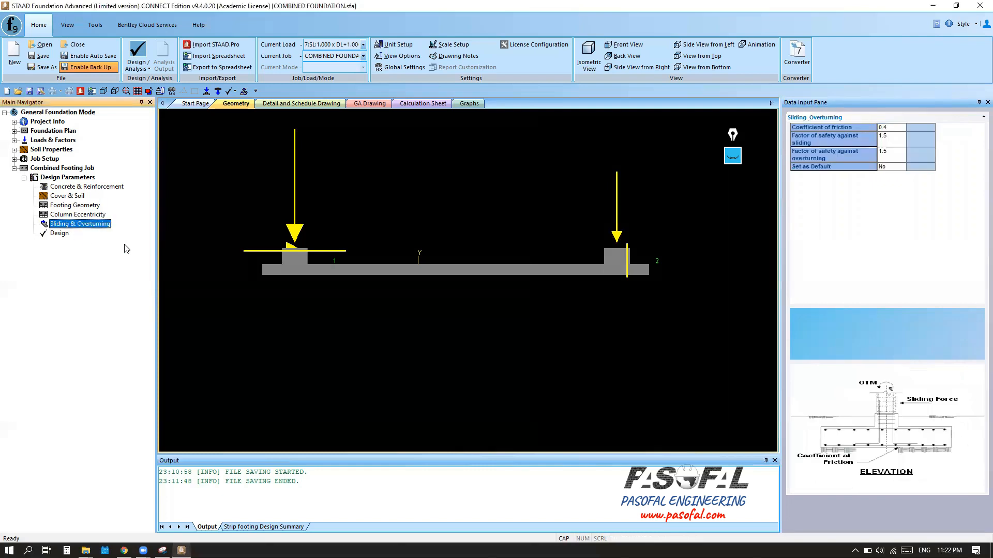
left_click(83, 215)
left_click(833, 151)
left_click(825, 159)
left_click(827, 151)
left_click(823, 158)
left_click(823, 158)
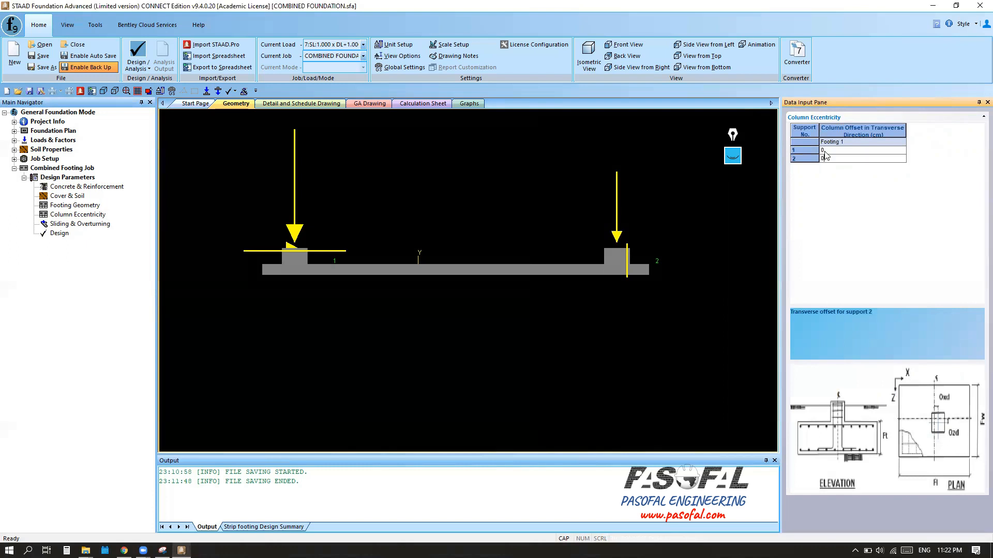
Set the coefficient of friction for sliding and overturning to 0.5.
left_click(70, 216)
left_click(71, 226)
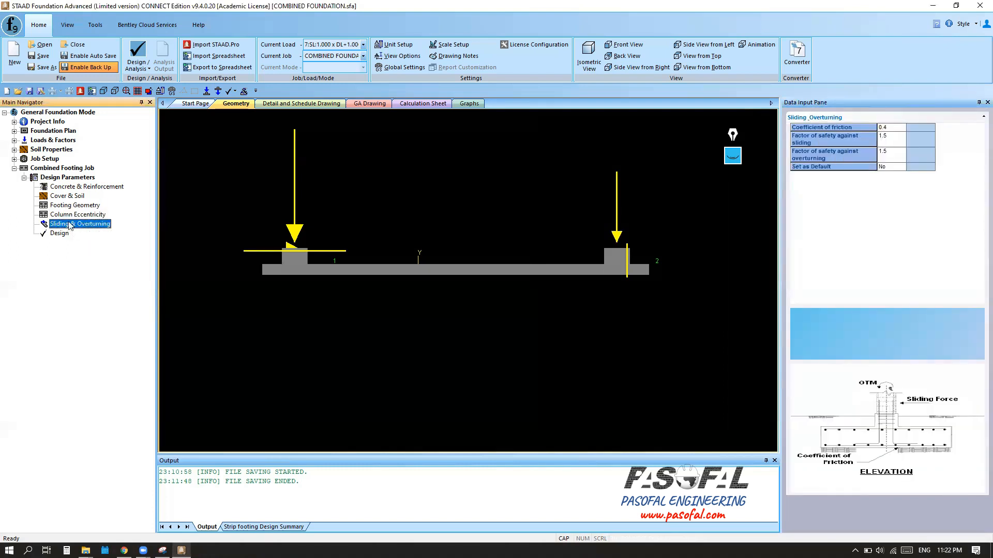
left_click(893, 129)
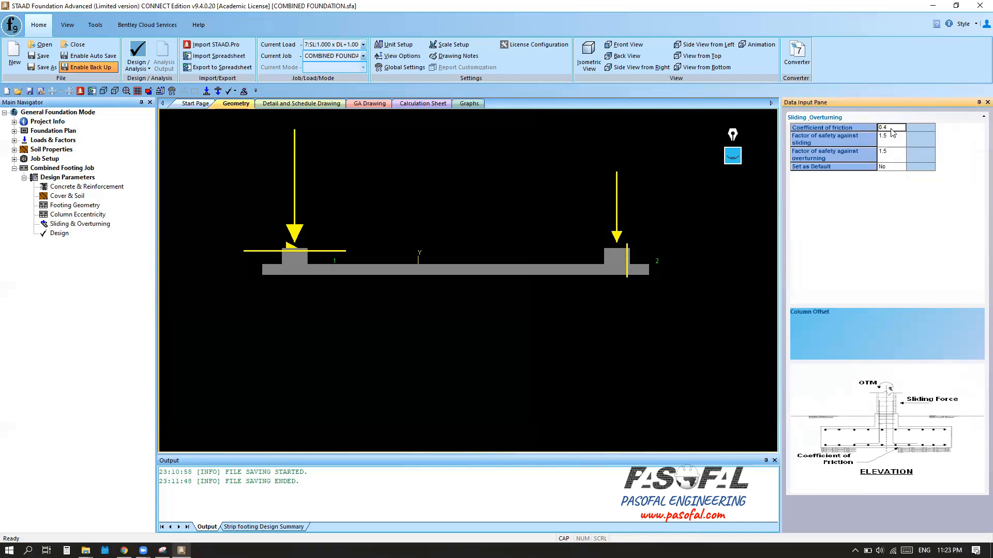
left_click(889, 128)
key("Return")
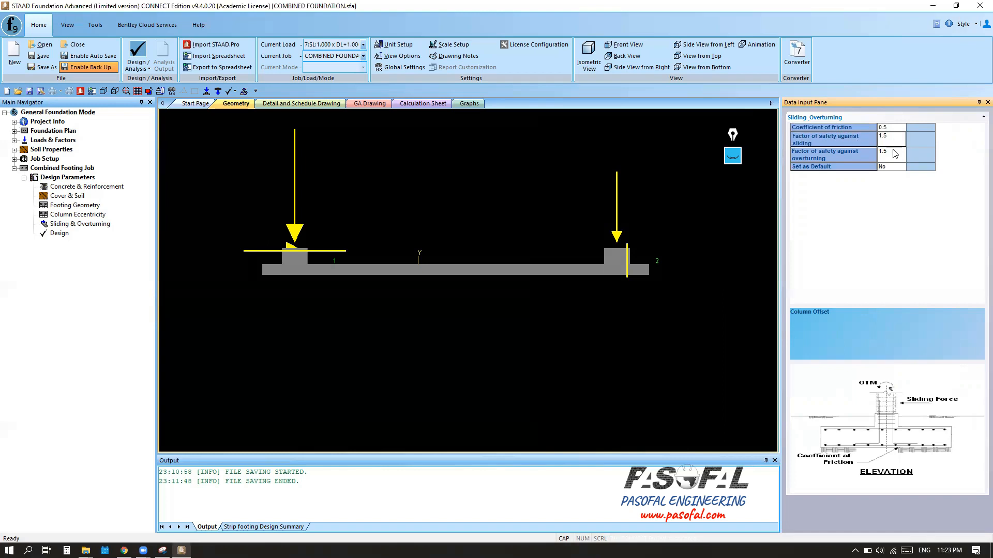
Review the factor of safety against overturning, and set the sliding and overturning values as default.
left_click(894, 159)
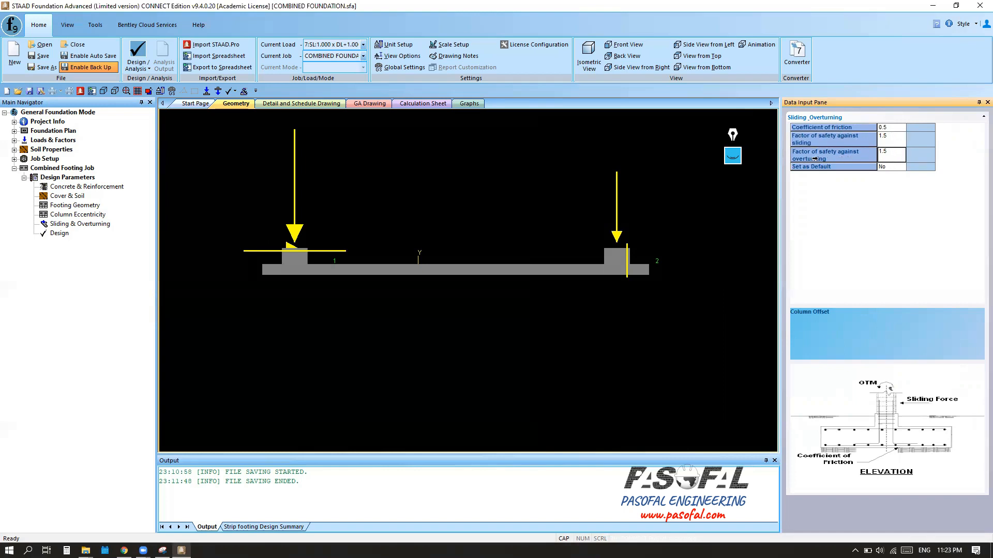
left_click(894, 167)
left_click(900, 167)
left_click(889, 175)
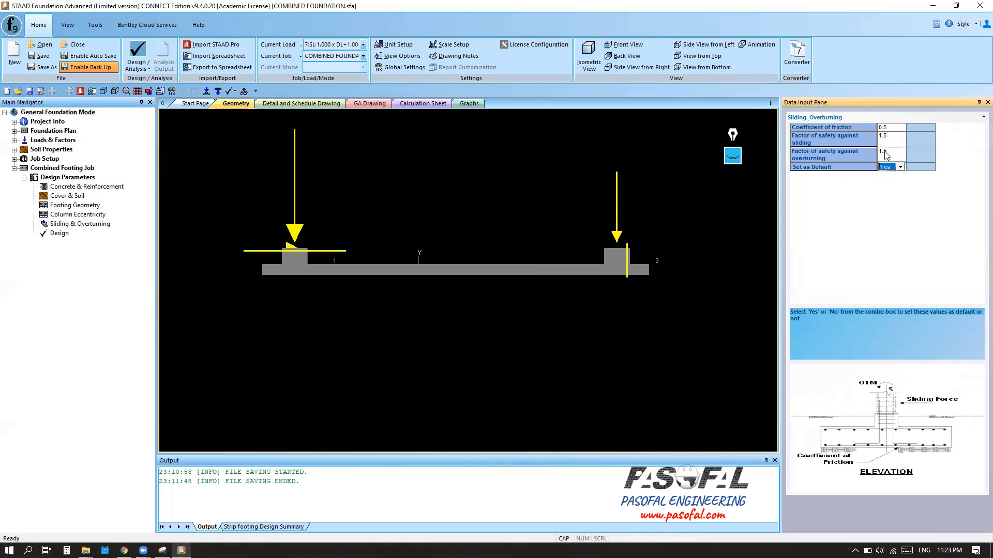
left_click(490, 236)
scroll(431, 289, "down", 4)
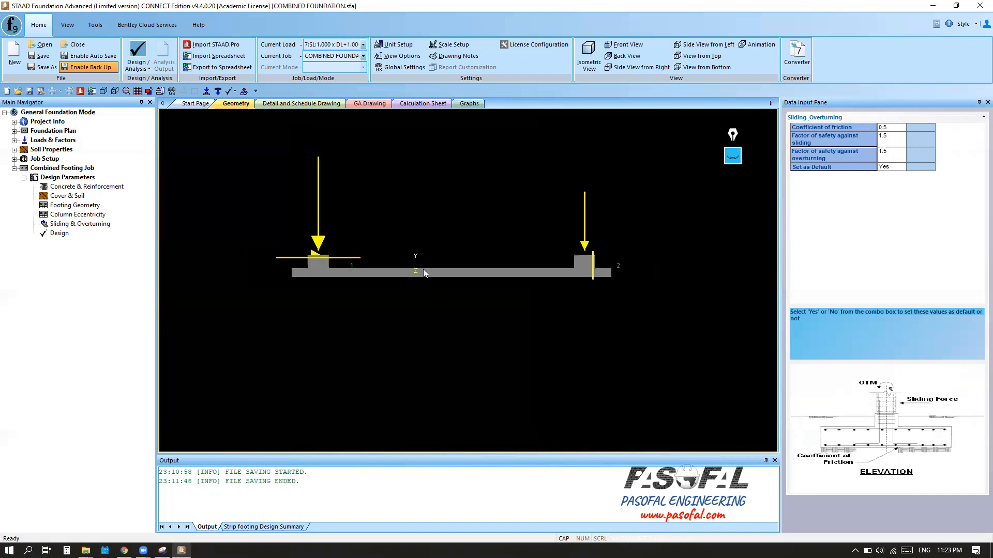
scroll(450, 213, "up", 5)
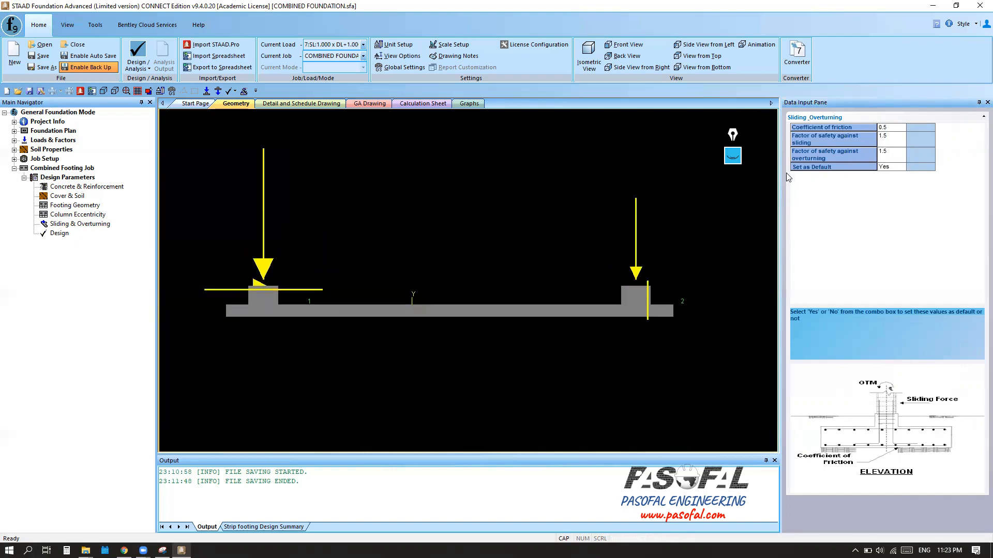
scroll(436, 232, "down", 1)
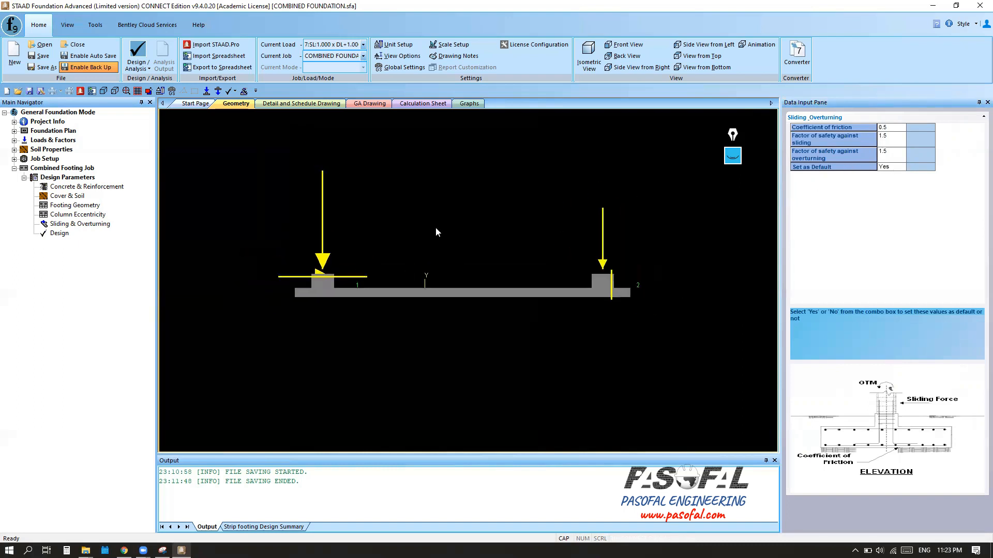
Mark the Design / Analysis command with a box and arrow and the Design entry with an arrow in pink ink, and clear the ink.
left_click(66, 238)
key("ctrl")
key("ctrl")
key("ctrl")
left_click(734, 157)
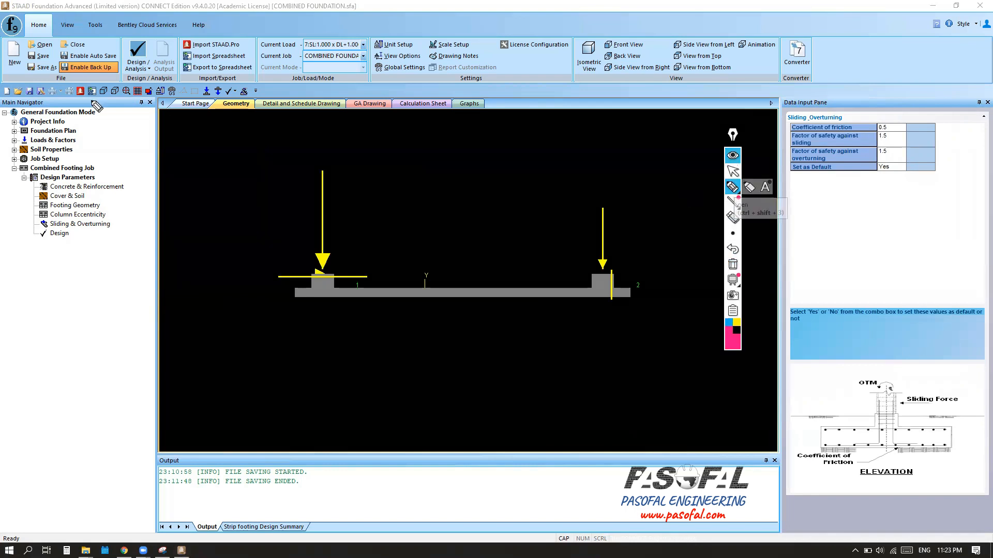
mouse_move(118, 37)
left_mouse_down()
mouse_move(150, 40)
mouse_move(163, 64)
mouse_move(130, 81)
mouse_move(118, 50)
mouse_move(127, 35)
left_mouse_up()
left_click_drag(151, 72, 198, 137)
mouse_move(154, 90)
left_mouse_down()
mouse_move(150, 70)
mouse_move(180, 81)
left_mouse_up()
mouse_move(72, 237)
left_mouse_down()
mouse_move(132, 247)
mouse_move(74, 235)
left_mouse_up()
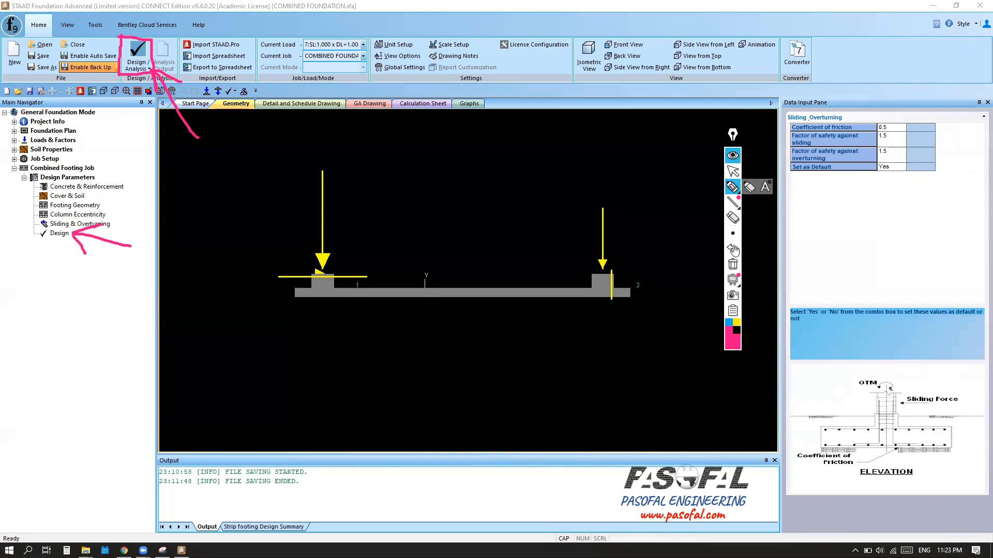
left_click(733, 264)
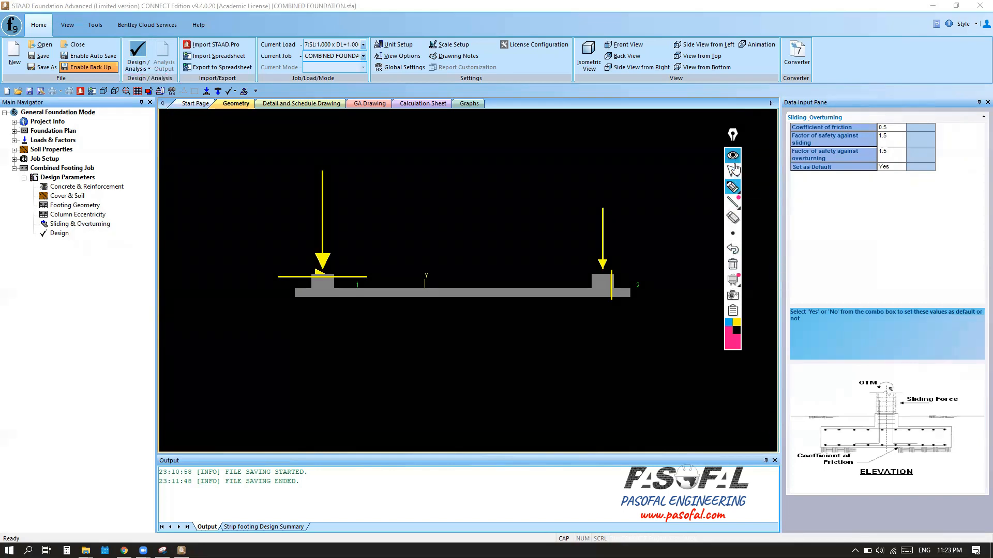
left_click(733, 135)
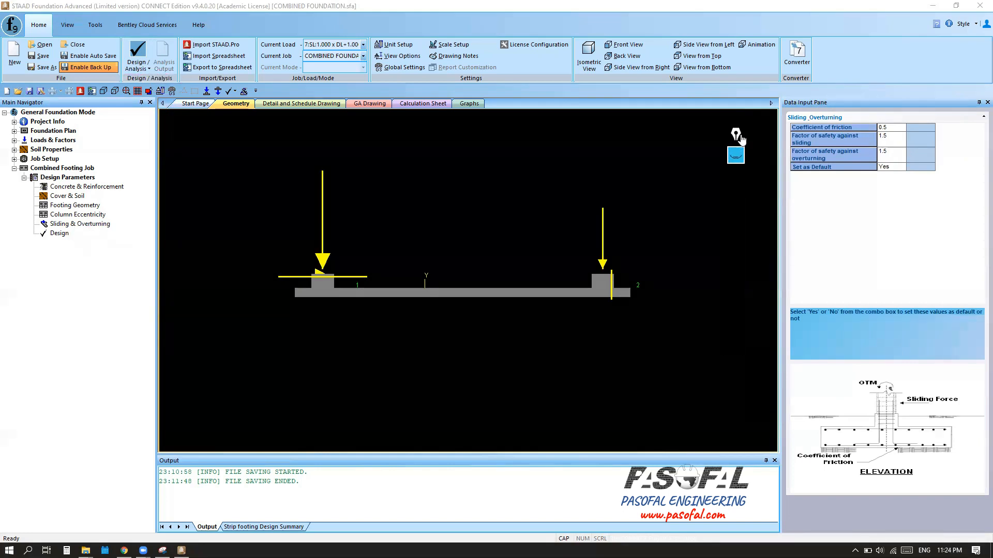
Run the analysis and design of the combined footing job and go to the Combined Footing 1 section of the calculation sheet.
left_click(61, 233)
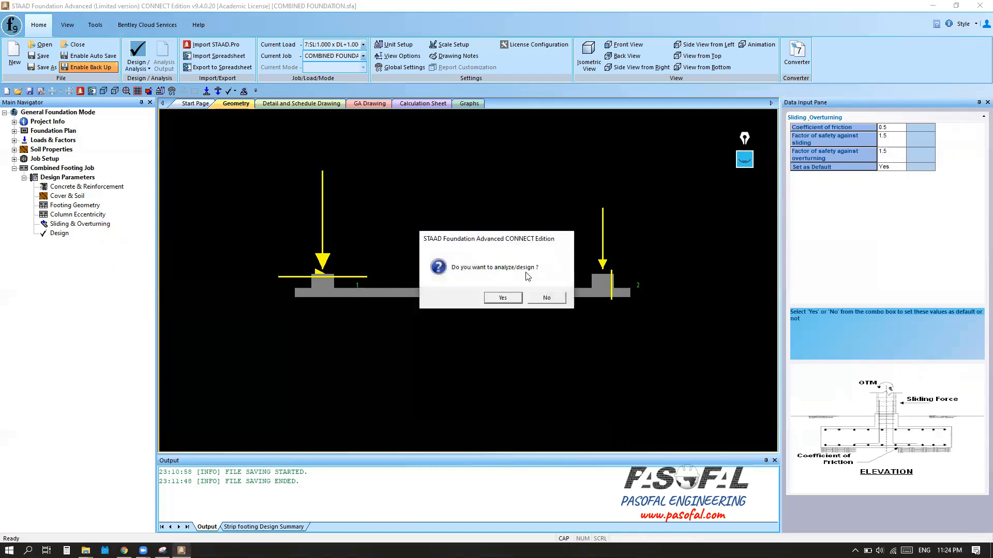
left_click(503, 298)
left_click(503, 293)
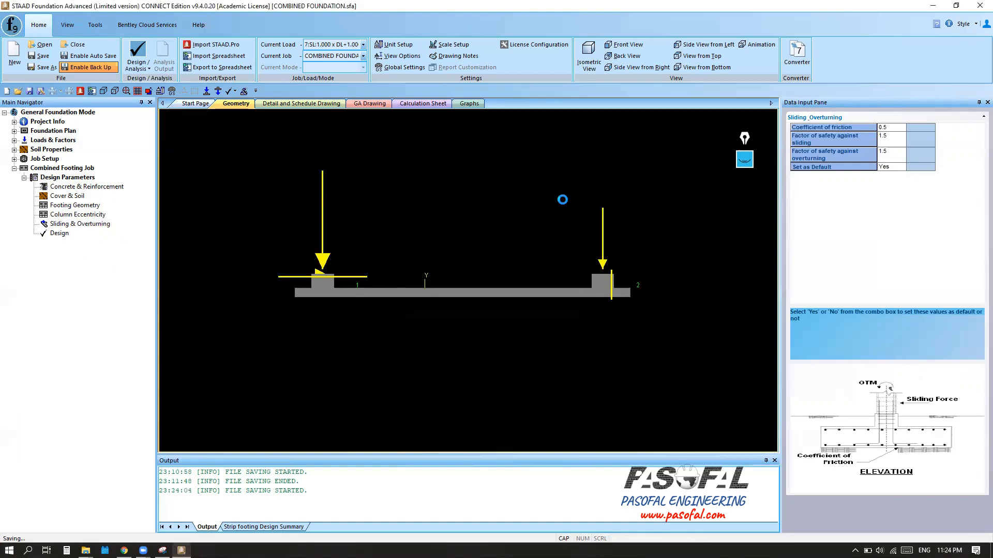
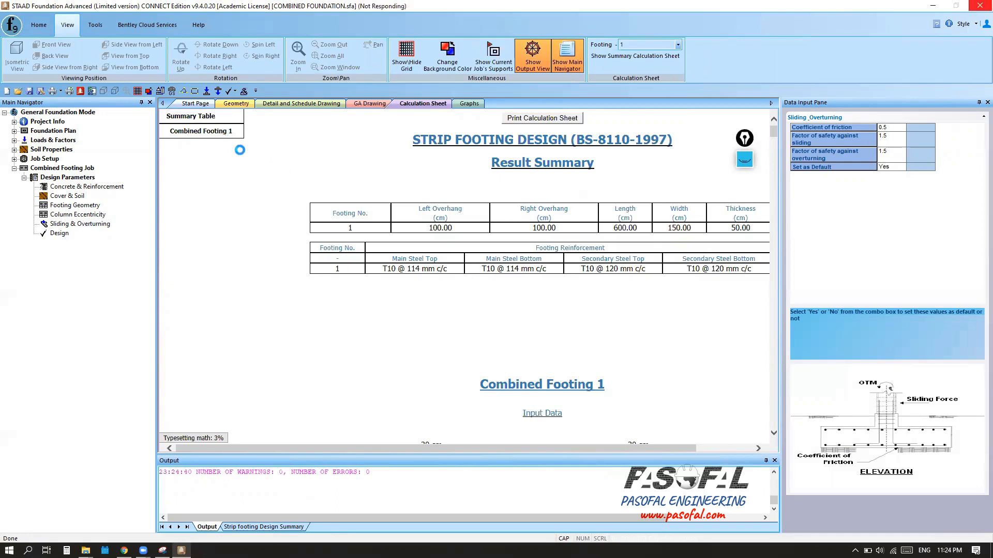
left_click(221, 132)
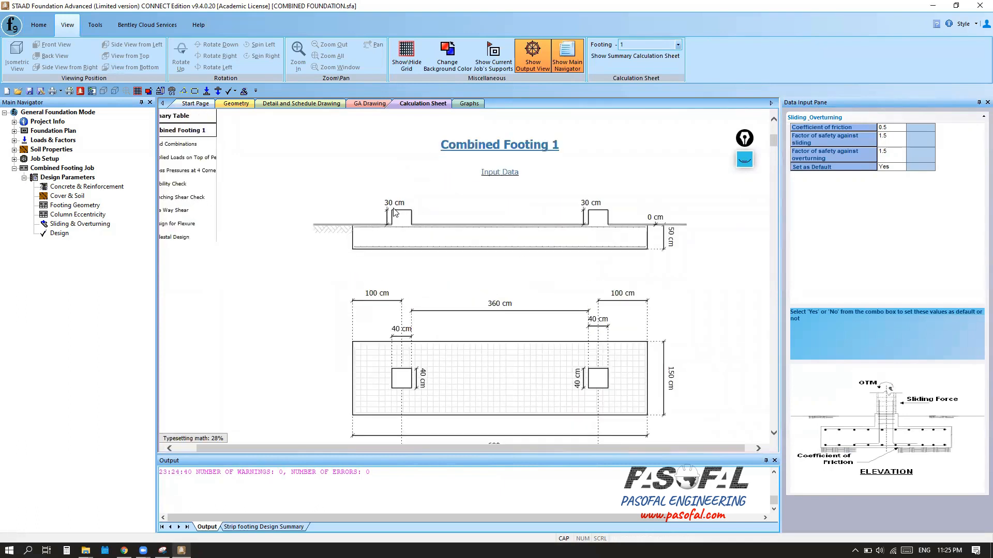
Mark the first pedestal's height with a box and "300 mm", and mark the 50 cm footing thickness in pink ink.
left_click(745, 159)
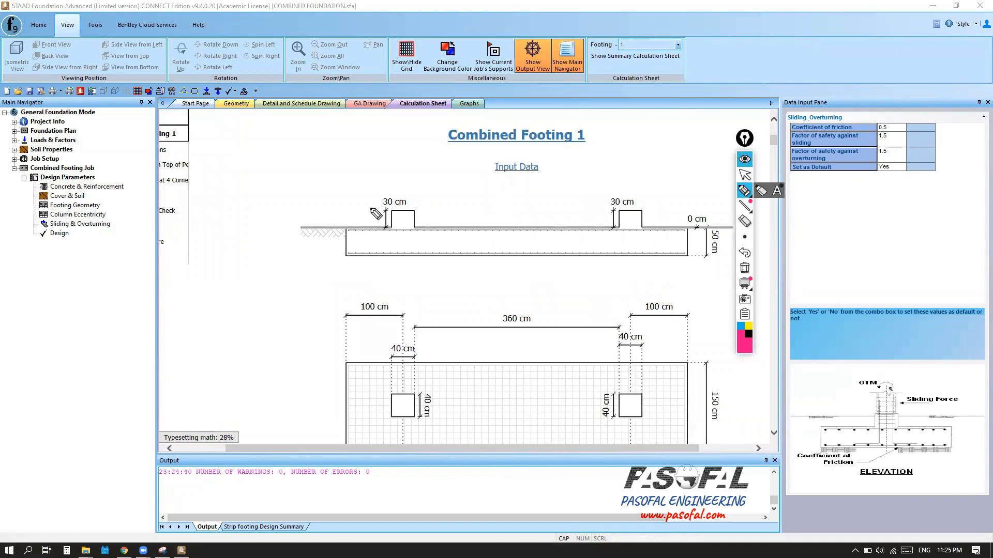
mouse_move(373, 208)
left_mouse_down()
mouse_move(373, 227)
mouse_move(325, 226)
mouse_move(356, 220)
mouse_move(380, 187)
mouse_move(383, 207)
mouse_move(412, 196)
mouse_move(382, 198)
left_mouse_up()
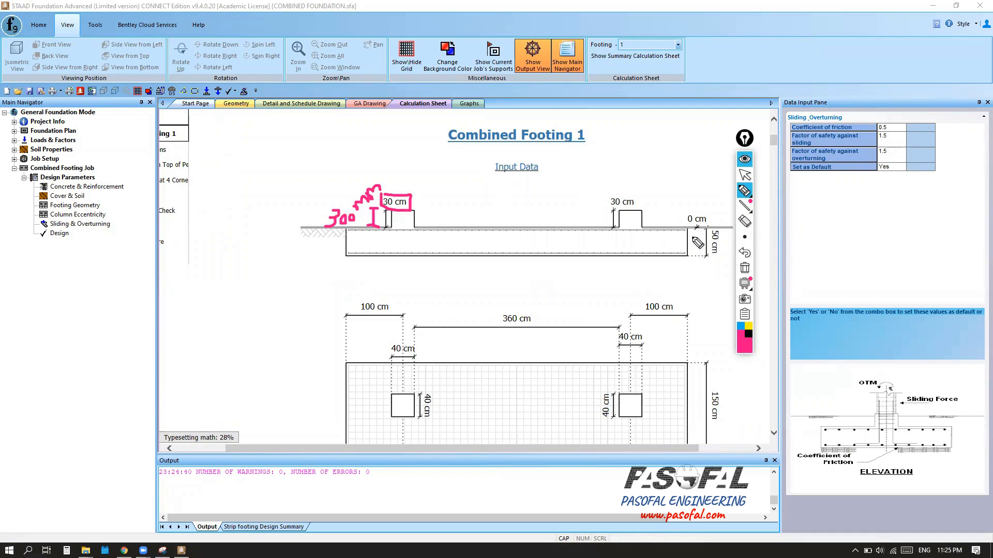
mouse_move(687, 228)
left_mouse_down()
mouse_move(691, 257)
mouse_move(702, 257)
left_mouse_up()
mouse_move(721, 230)
left_mouse_down()
mouse_move(720, 257)
mouse_move(707, 245)
mouse_move(721, 230)
left_mouse_up()
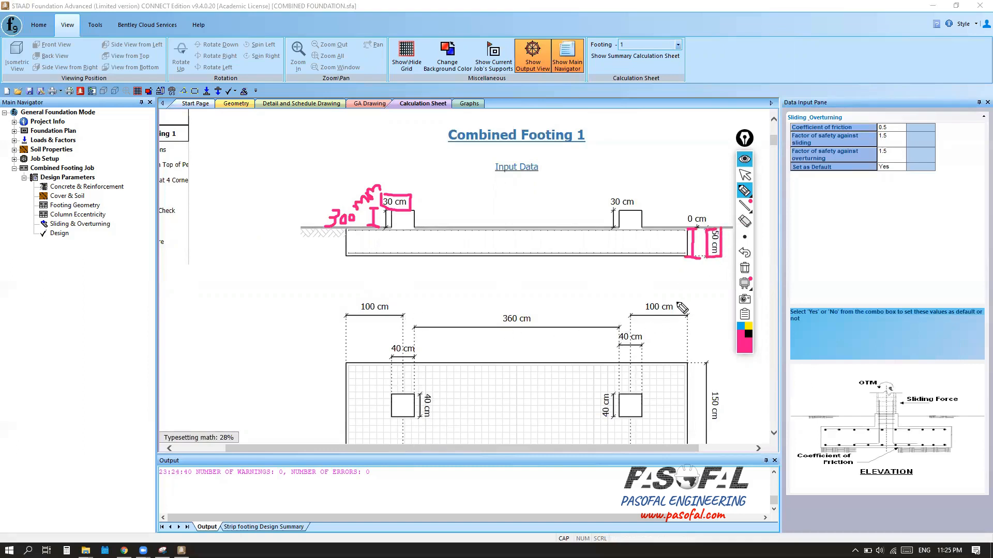
Mark both overhangs on the footing plan in pink ink, writing "1000 mm" at the second column and circling the other 100 cm dimension.
mouse_move(631, 293)
left_mouse_down()
mouse_move(631, 309)
mouse_move(688, 299)
mouse_move(688, 309)
left_mouse_up()
left_click_drag(643, 282, 643, 288)
left_click_drag(647, 283, 649, 283)
left_click_drag(656, 282, 719, 282)
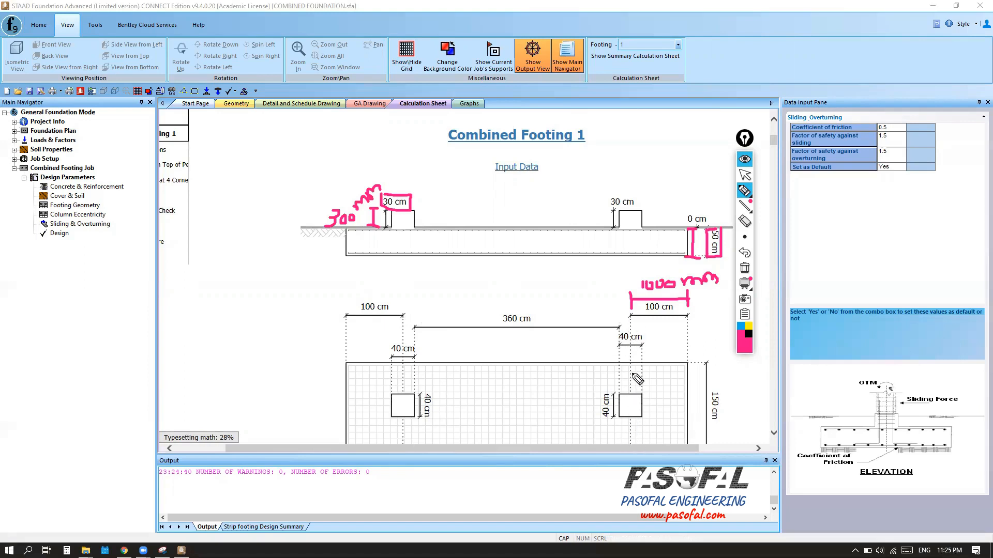
mouse_move(631, 400)
left_mouse_down()
mouse_move(631, 412)
mouse_move(688, 413)
left_mouse_up()
mouse_move(406, 399)
left_mouse_down()
mouse_move(406, 409)
mouse_move(346, 411)
left_mouse_up()
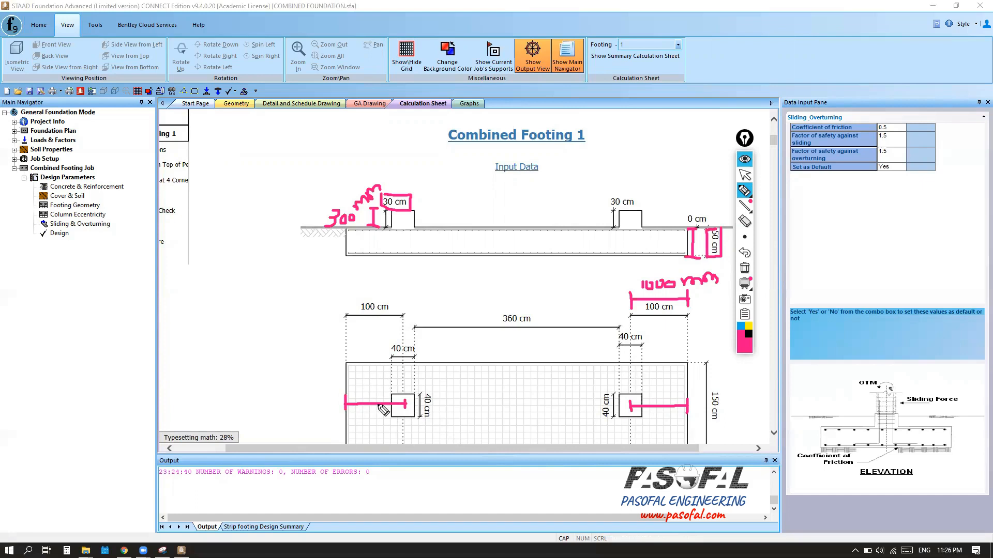
mouse_move(392, 304)
left_mouse_down()
mouse_move(380, 316)
mouse_move(394, 309)
left_mouse_up()
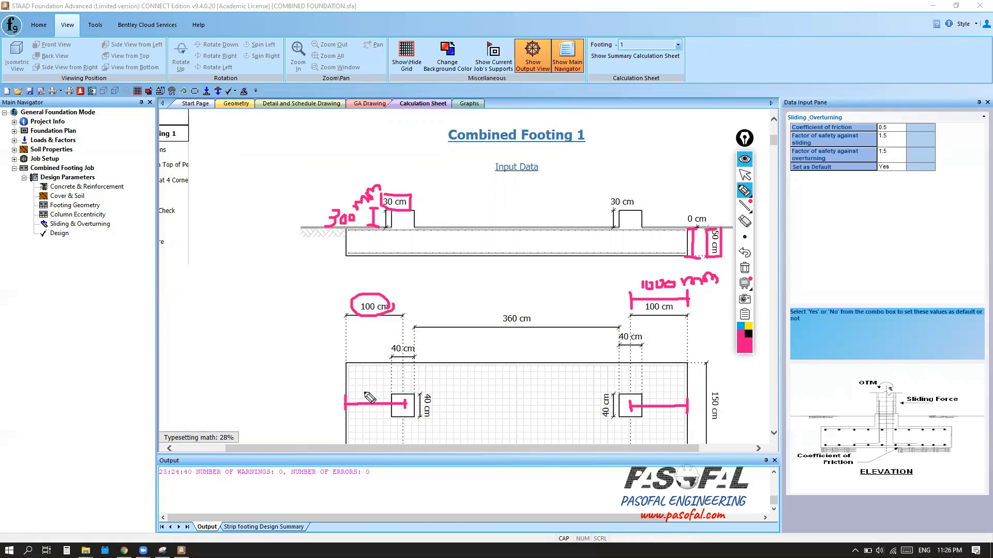
Outline the 40 cm length and width dimensions of both pedestals in pink ink, and clear all the ink.
mouse_move(433, 391)
left_mouse_down()
mouse_move(430, 423)
mouse_move(418, 414)
mouse_move(436, 391)
left_mouse_up()
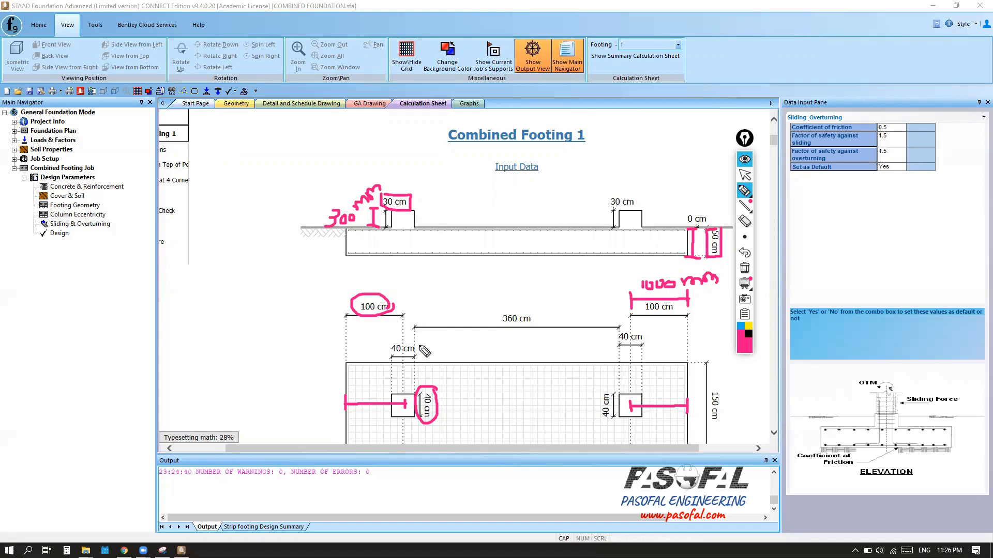
mouse_move(423, 346)
left_mouse_down()
mouse_move(425, 366)
mouse_move(399, 368)
mouse_move(386, 352)
mouse_move(424, 347)
left_mouse_up()
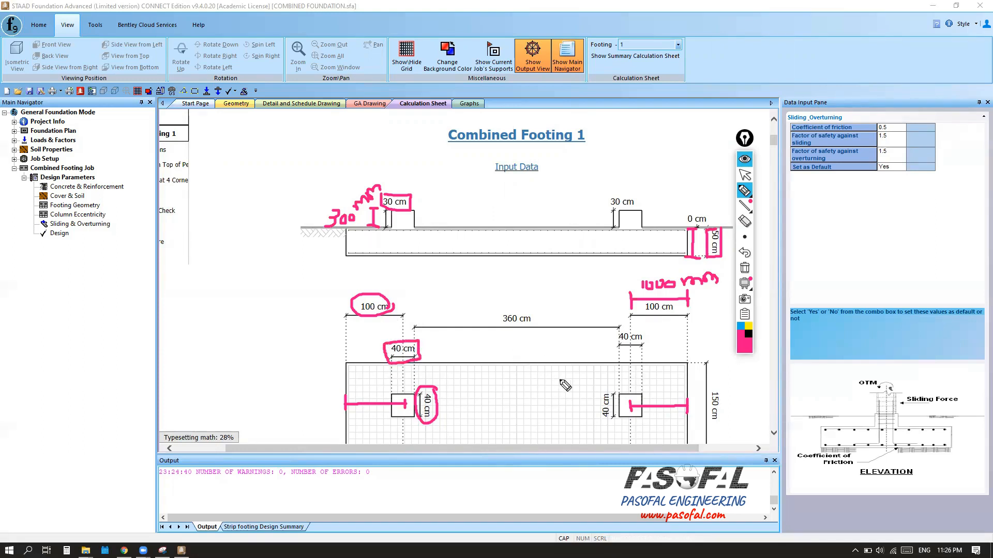
mouse_move(597, 386)
left_mouse_down()
mouse_move(616, 411)
mouse_move(599, 423)
left_mouse_up()
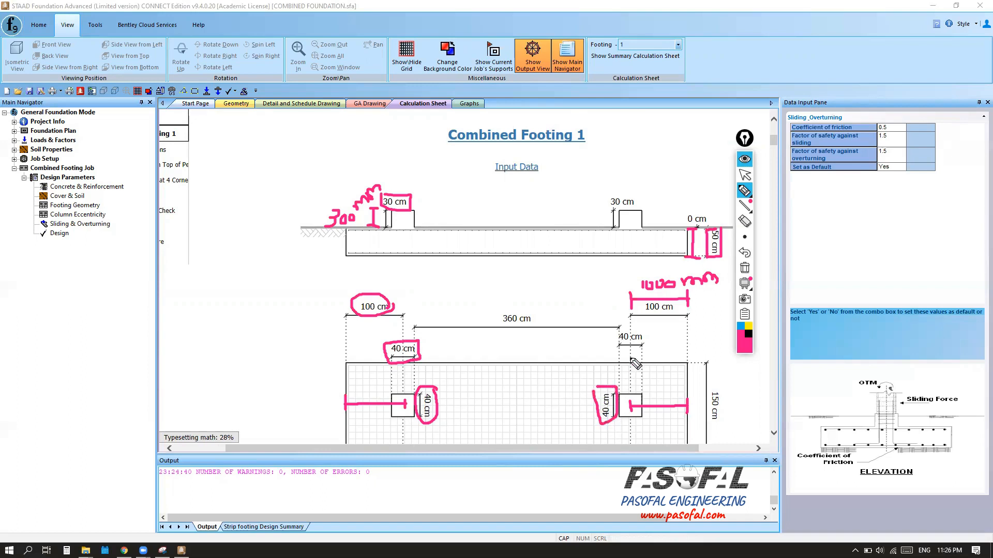
mouse_move(618, 354)
left_mouse_down()
mouse_move(637, 331)
mouse_move(625, 354)
left_mouse_up()
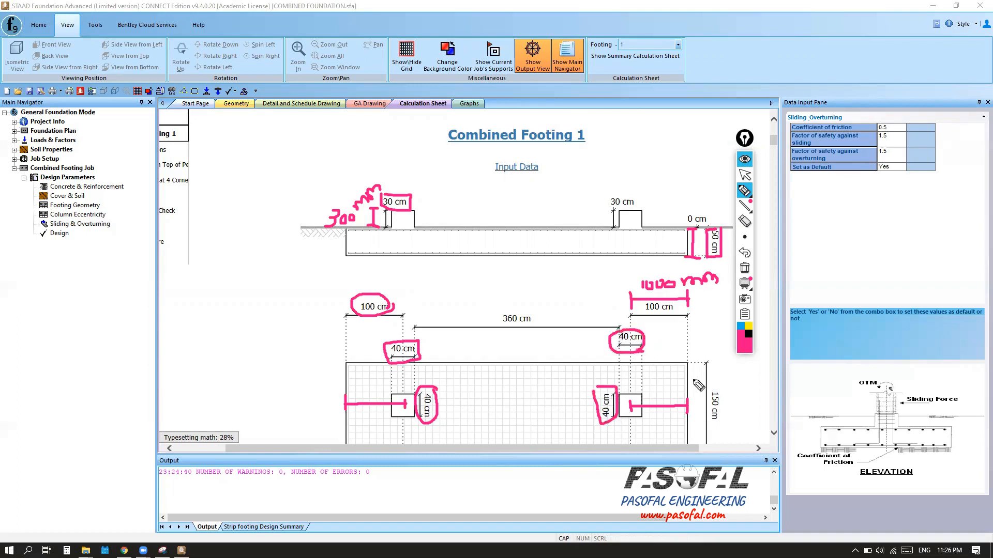
left_click(745, 267)
left_click(744, 175)
Mark the 150 cm footing width beside the plan with a pink dimension line.
scroll(700, 369, "down", 5)
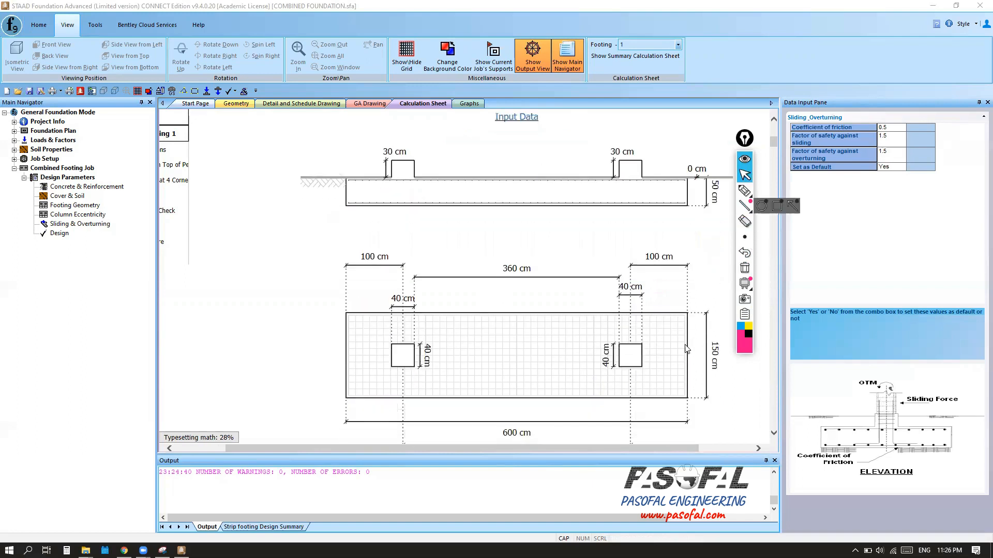
scroll(637, 313, "up", 1)
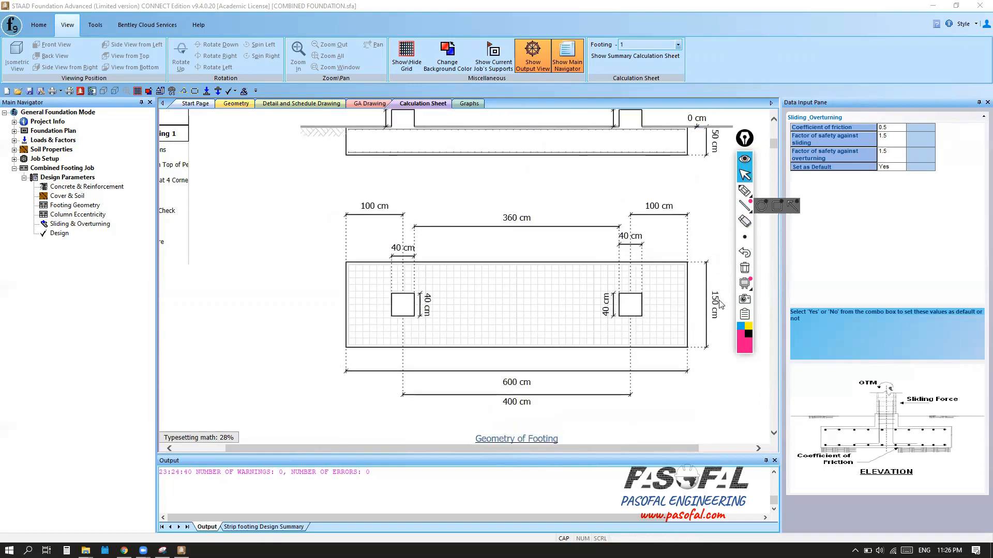
left_click(744, 190)
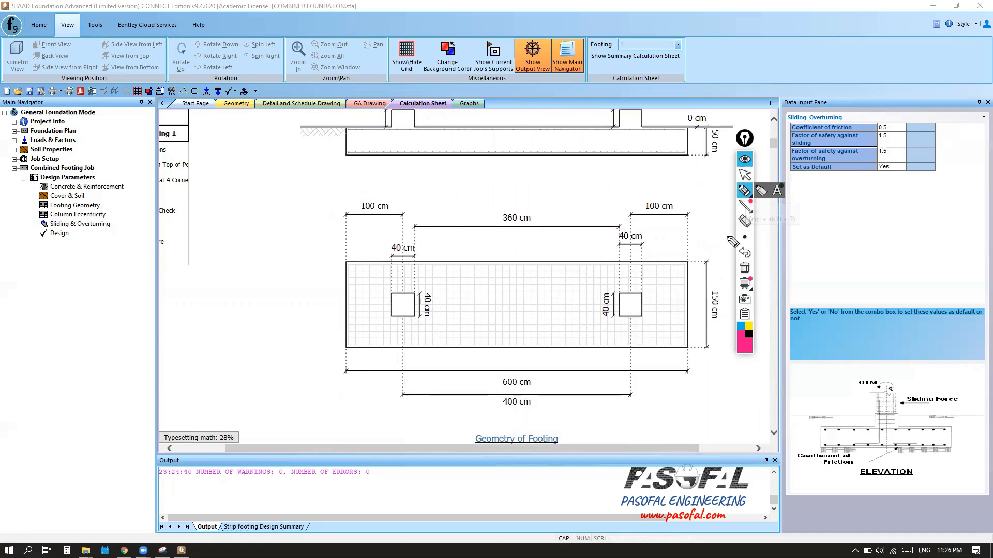
mouse_move(715, 263)
left_mouse_down()
mouse_move(729, 267)
mouse_move(726, 352)
mouse_move(715, 352)
left_mouse_up()
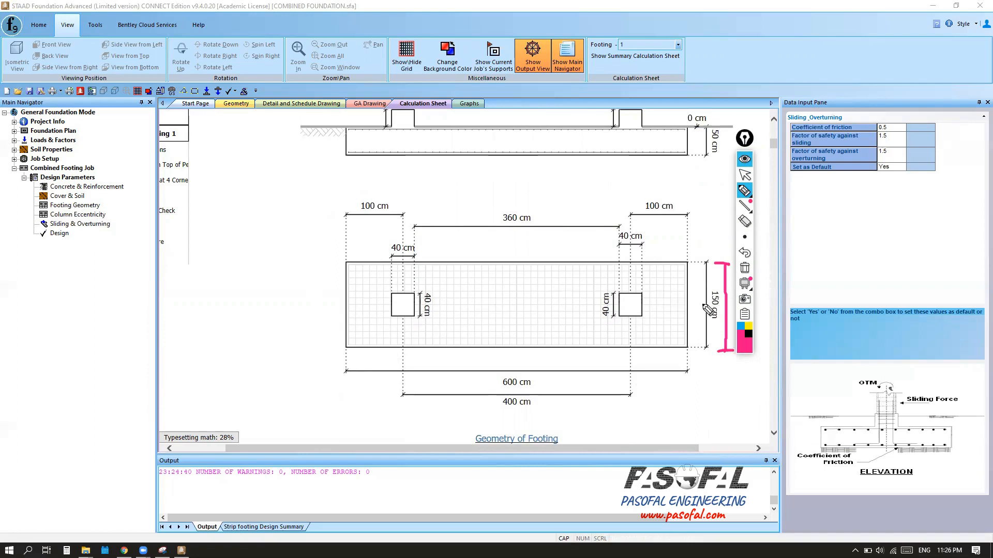
left_click(745, 176)
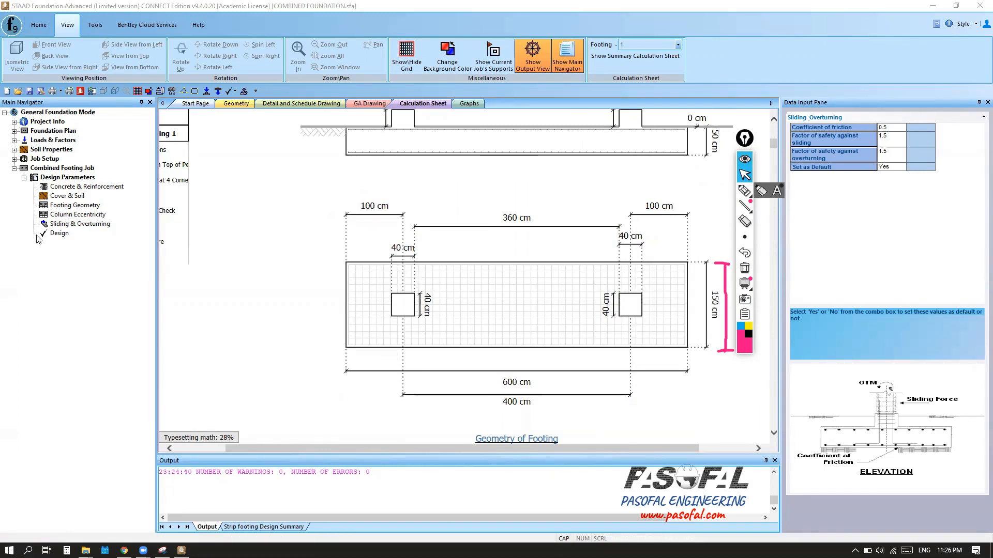
Check the minimum width in the footing geometry parameters against the plan, move the ink tools aside and clear the ink.
left_click(60, 206)
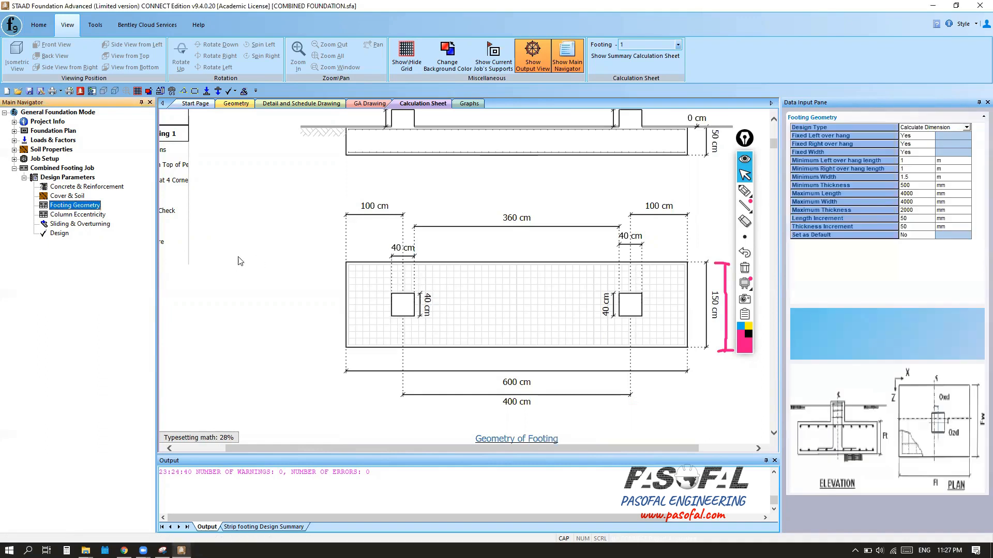
left_click(800, 178)
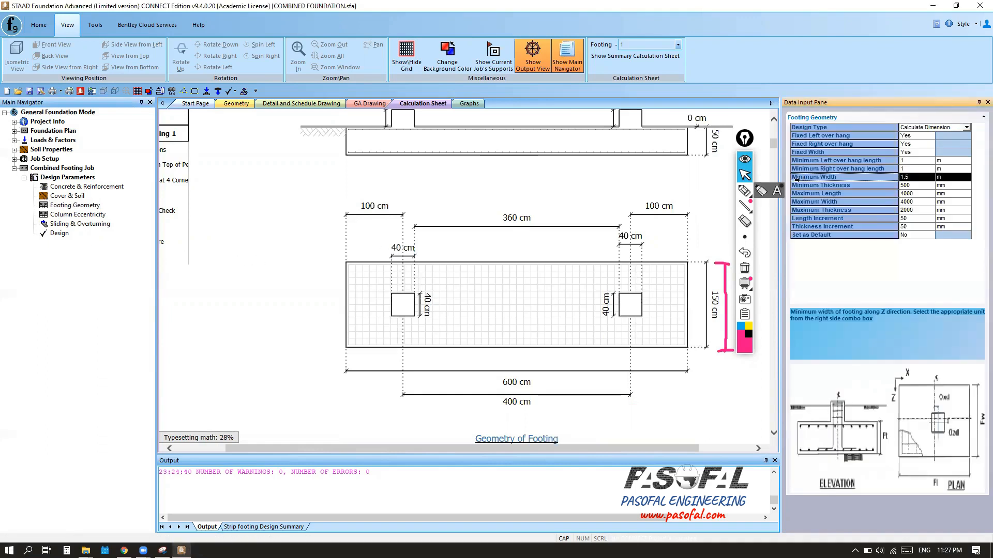
left_click(909, 178)
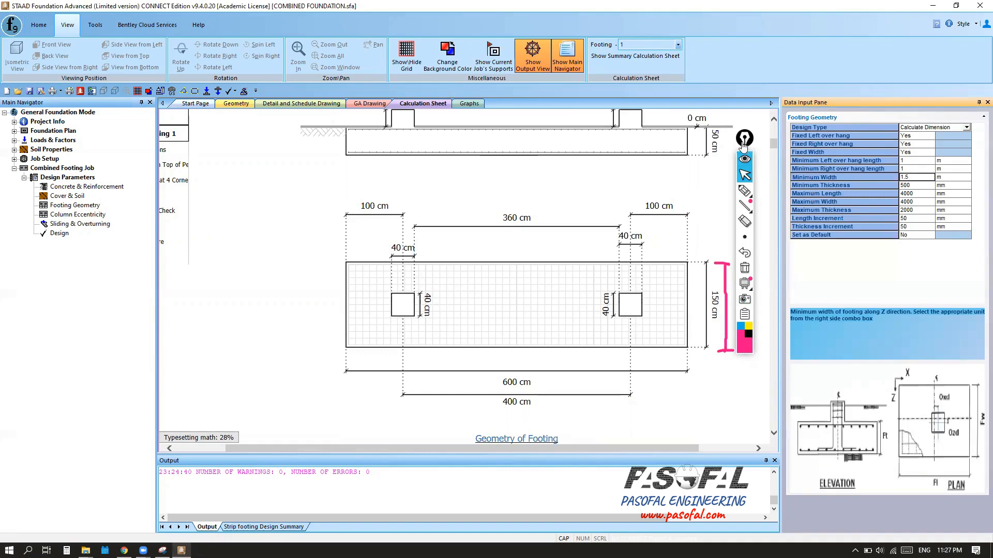
left_click_drag(743, 146, 233, 194)
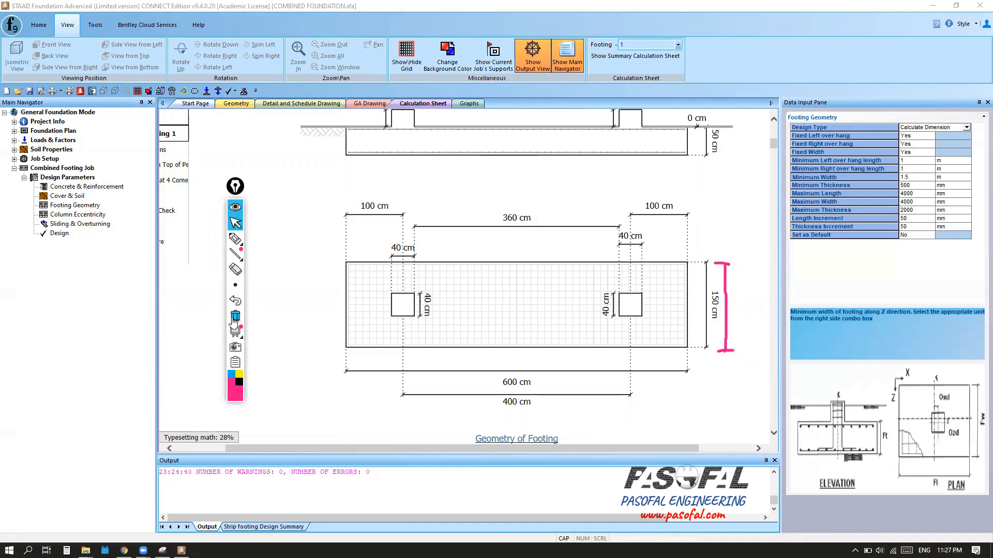
Examine the column dimensions, pedestal, eccentricity, overhang, footing size limits and cover and soil inputs listed in the calculation sheet.
scroll(596, 260, "down", 3)
scroll(596, 260, "down", 5)
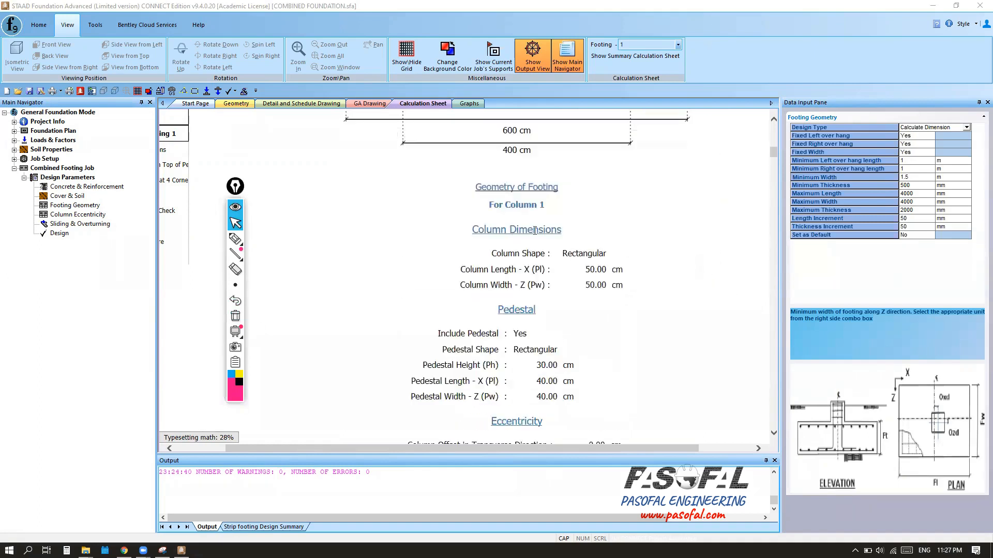
scroll(535, 231, "down", 6)
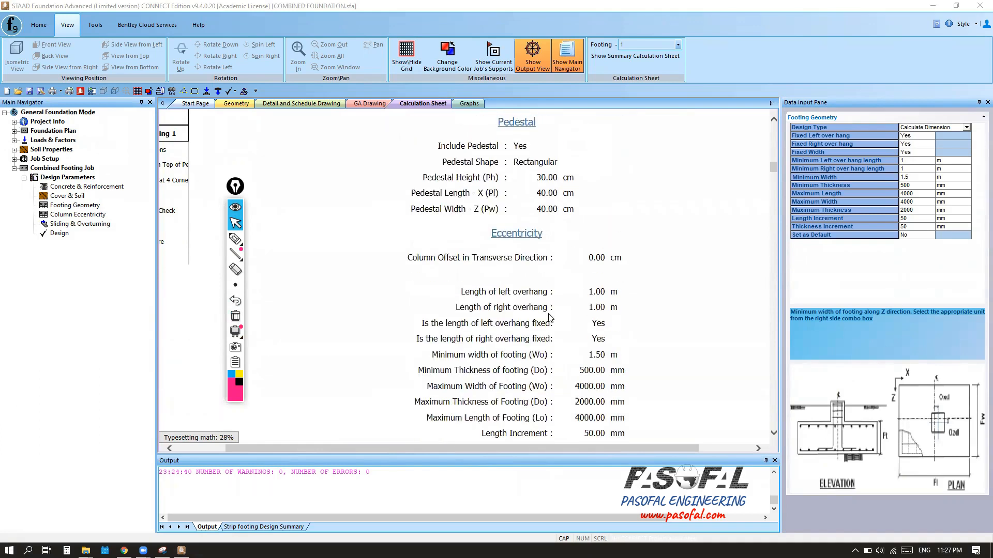
scroll(555, 326, "down", 5)
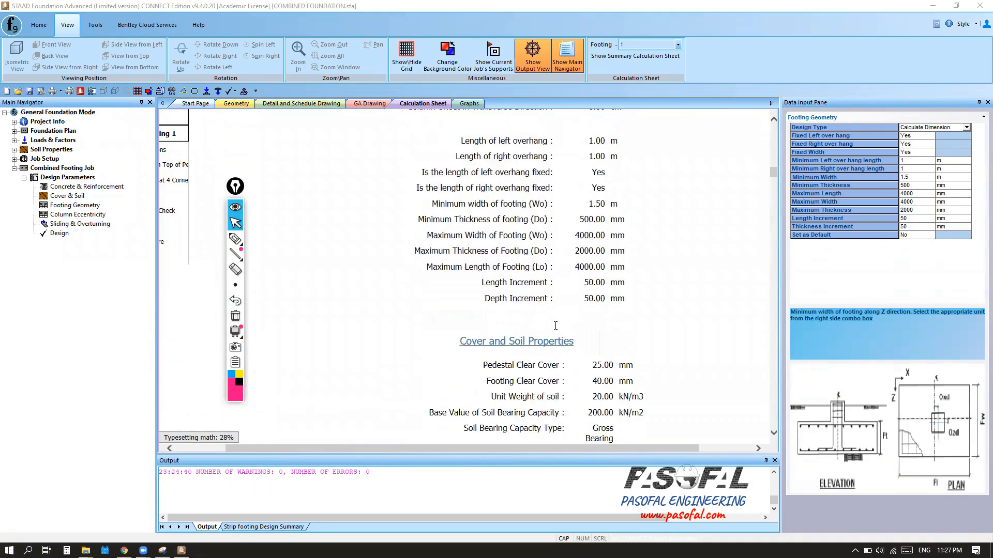
scroll(558, 344, "up", 15)
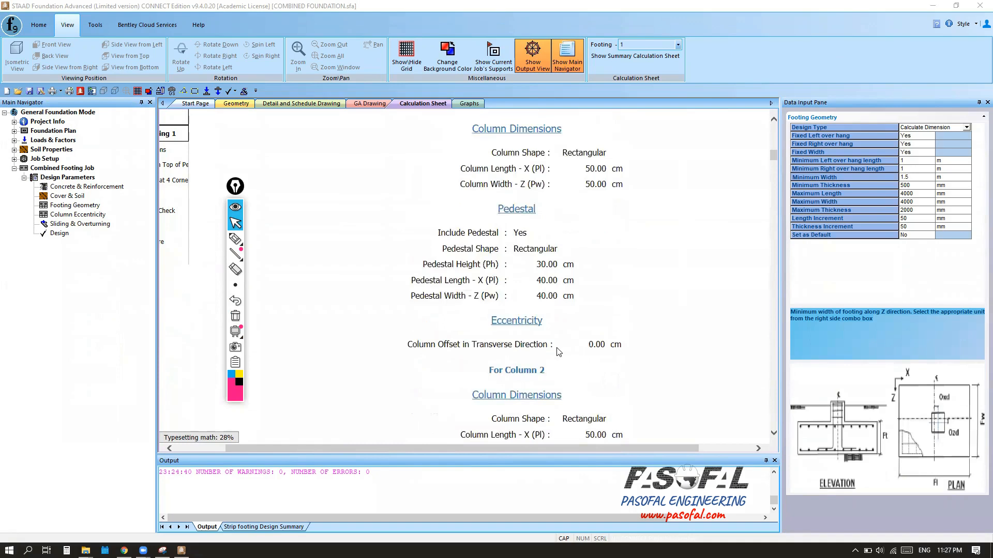
scroll(583, 340, "down", 5)
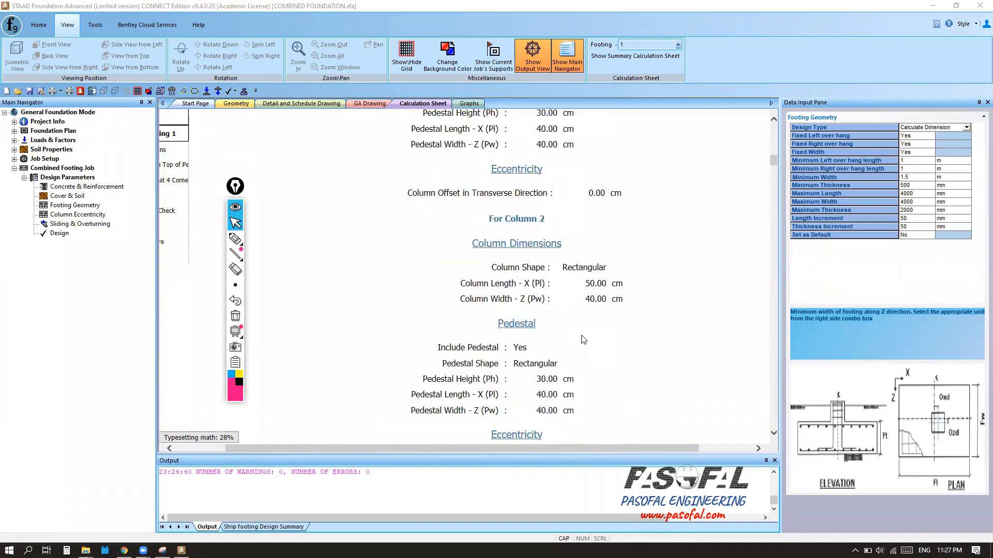
scroll(583, 340, "down", 2)
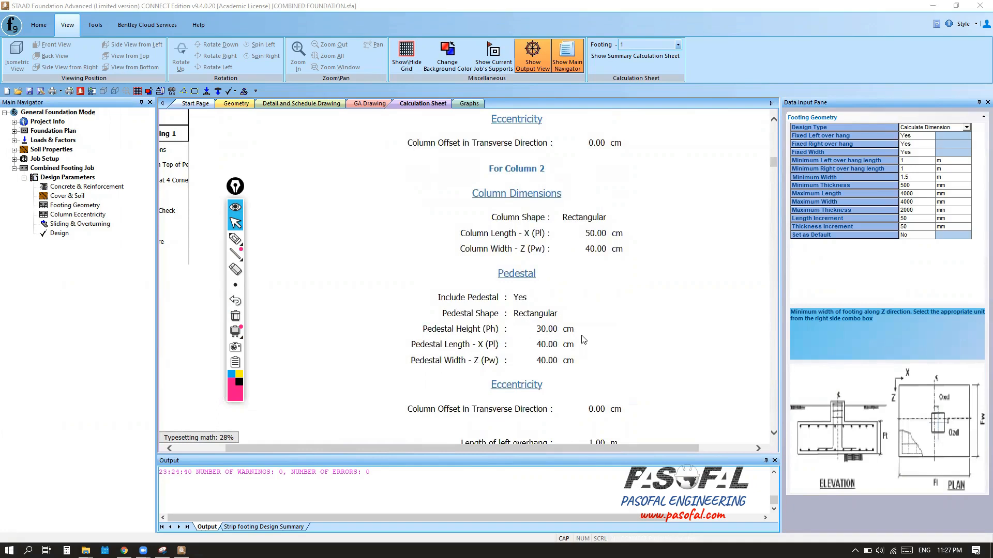
scroll(615, 312, "down", 5)
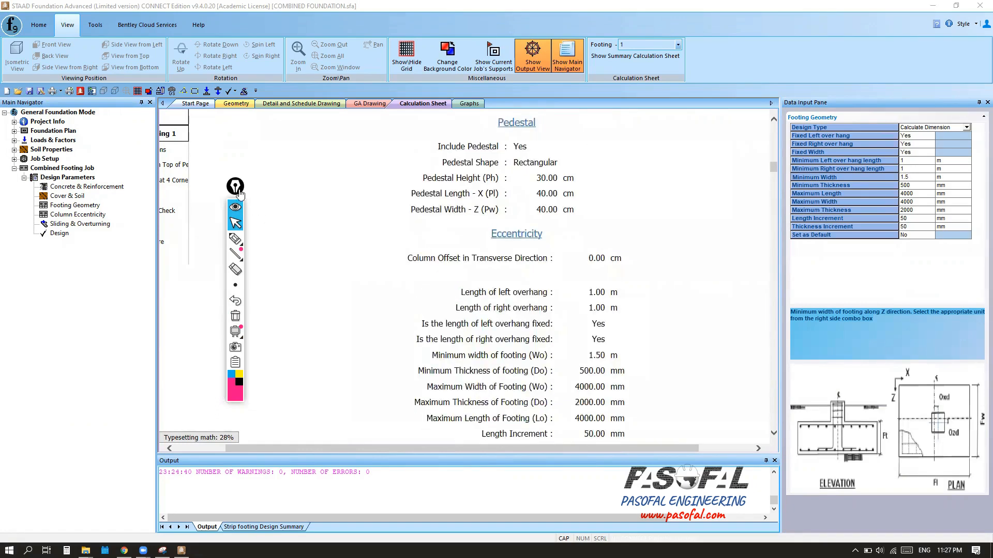
Recheck the geometry data of both columns and return to the result summary at the start of the calculation sheet.
left_click_drag(243, 193, 323, 202)
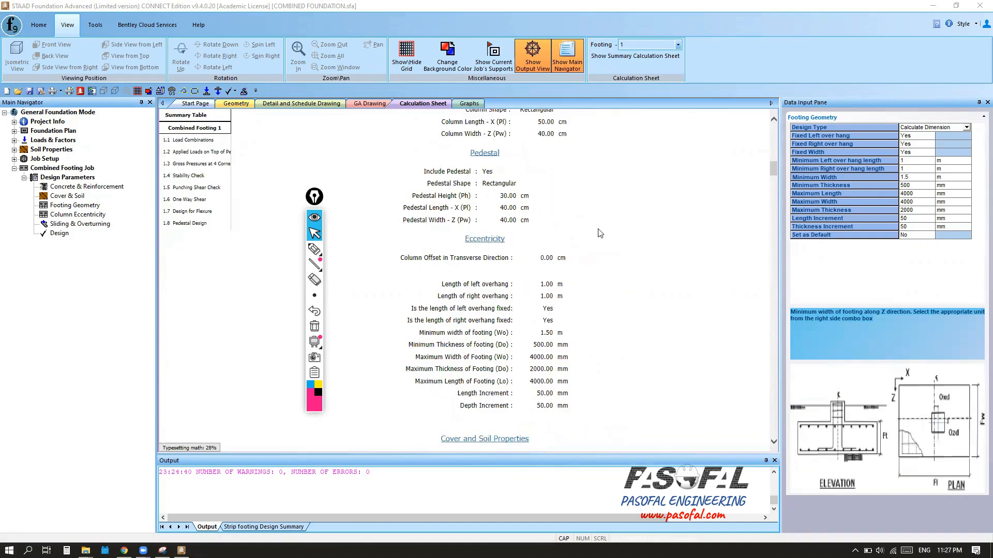
scroll(557, 285, "down", 4)
scroll(556, 285, "up", 10)
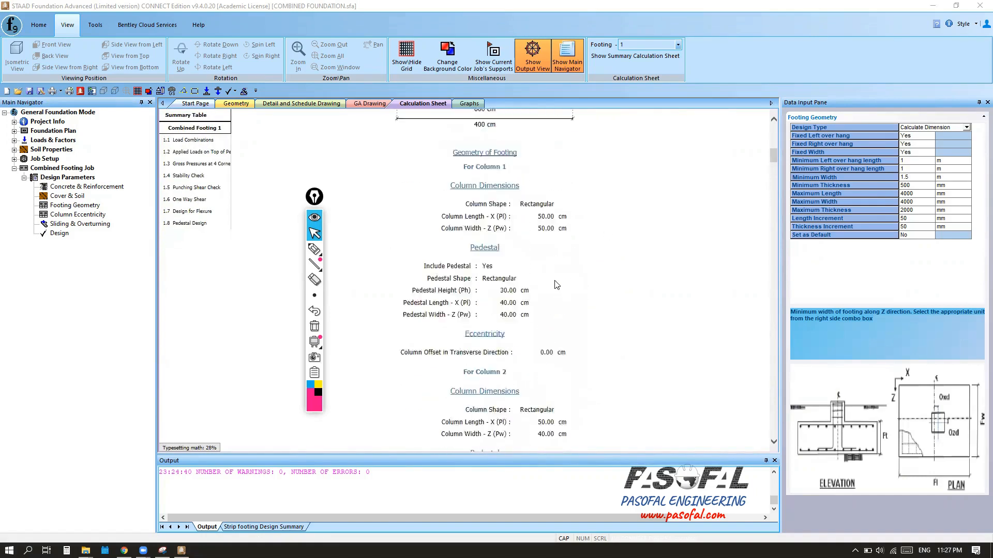
scroll(557, 285, "down", 3)
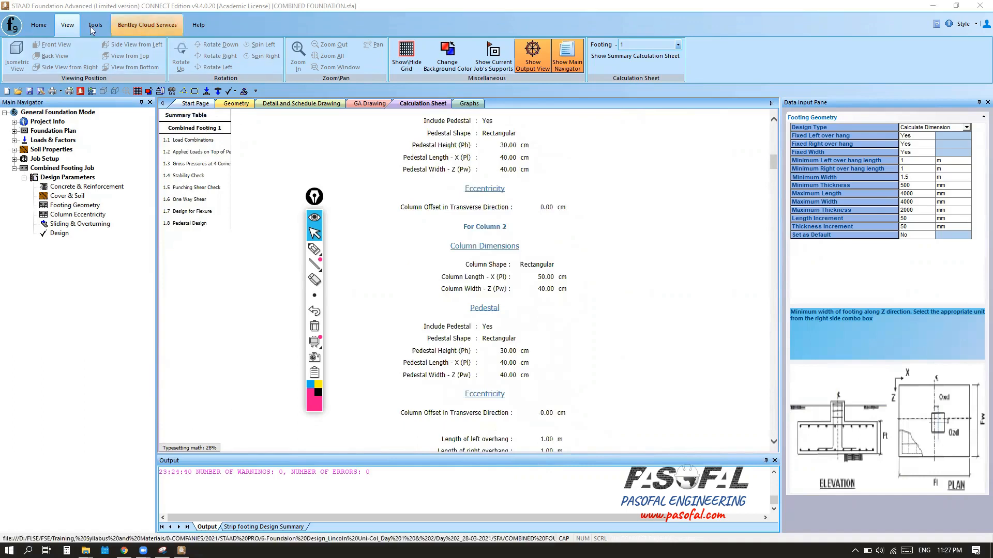
left_click(40, 29)
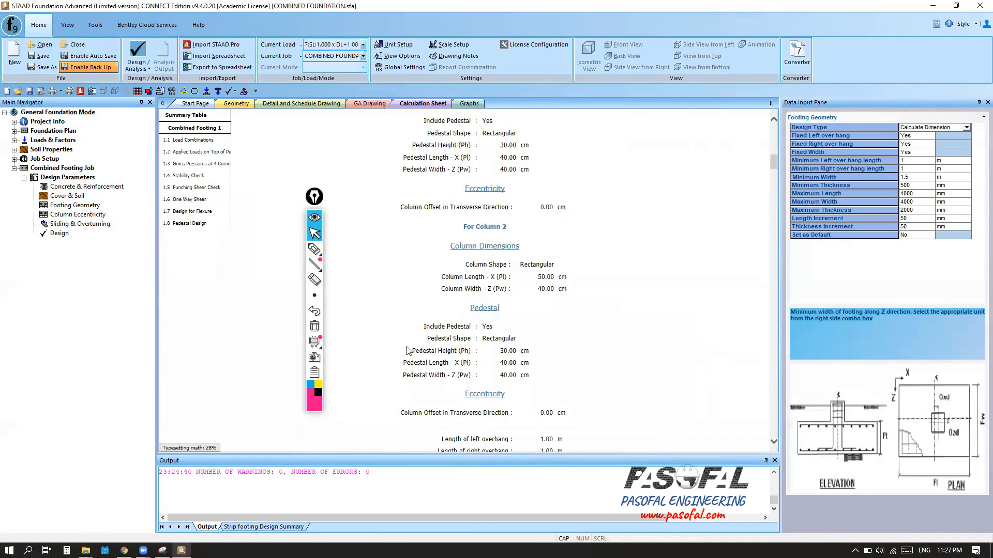
scroll(524, 265, "up", 10)
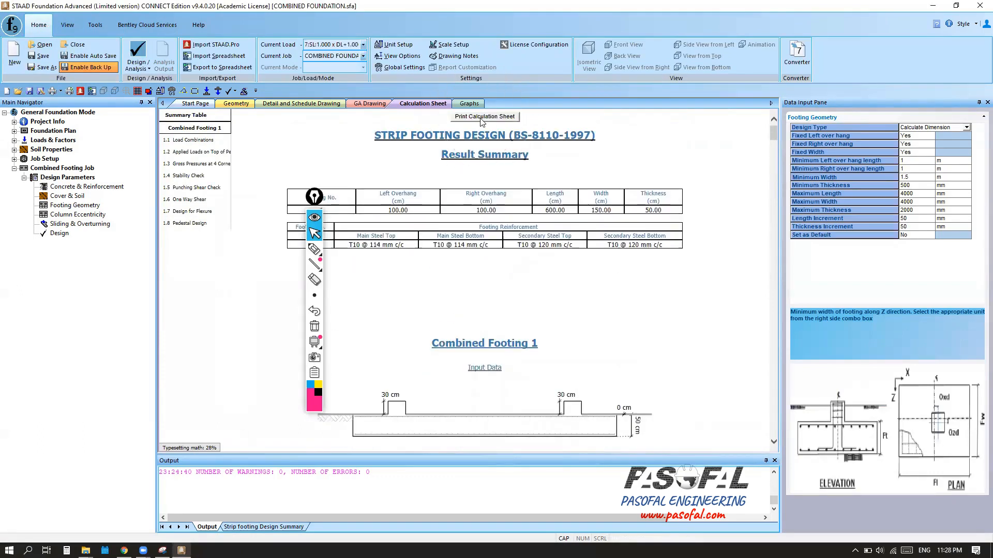
Print all pages of the footing calculation sheet with the PDF Pro printer.
left_click_drag(774, 133, 770, 465)
left_click_drag(774, 429, 771, 109)
left_click(472, 118)
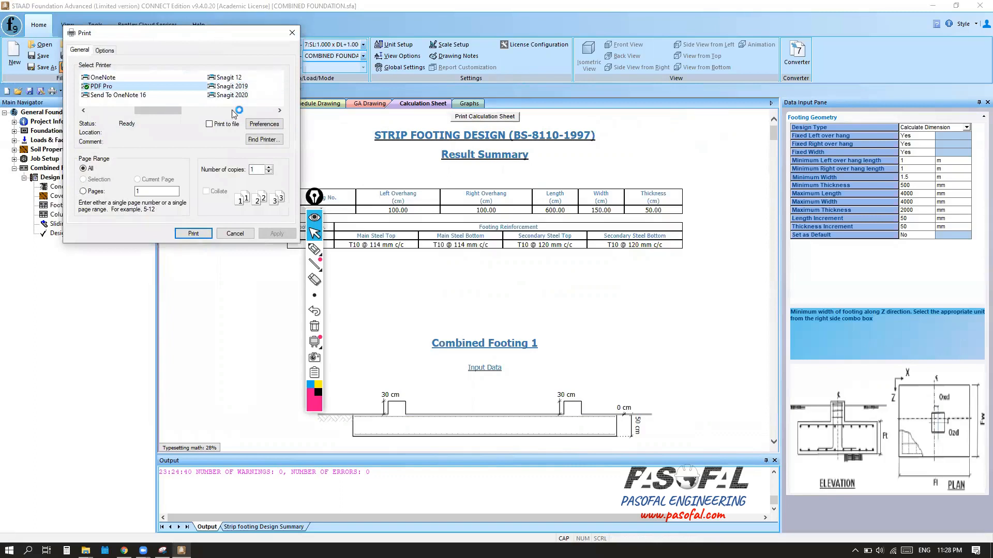
left_click(106, 86)
left_click(119, 90)
left_click(123, 87)
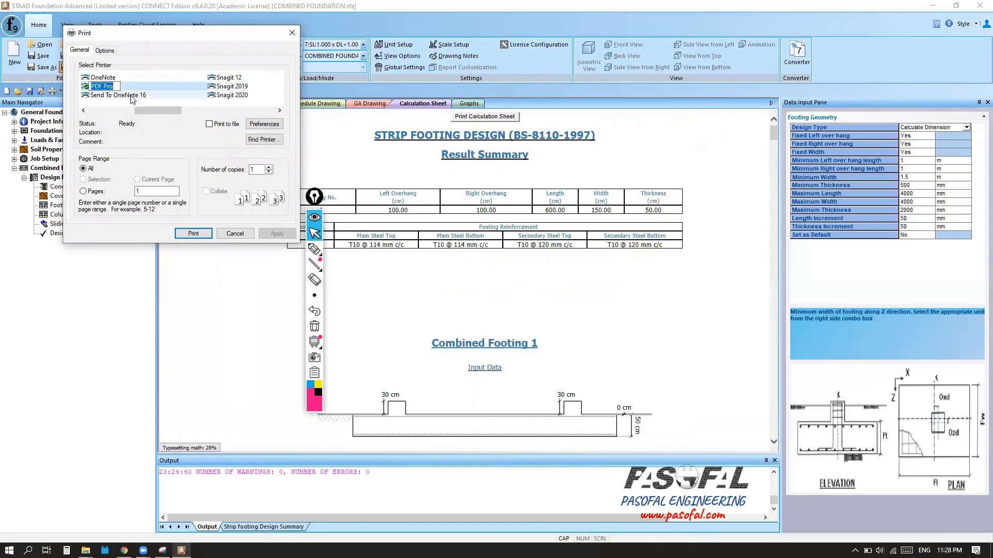
left_click(194, 234)
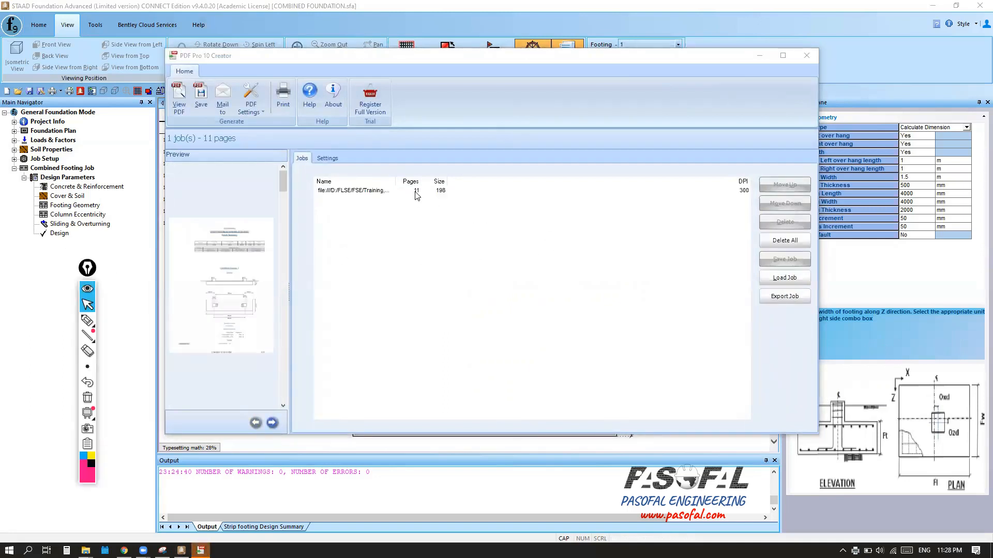
Frame the page count of the print job with a pink ink rectangle.
left_click(87, 320)
mouse_move(397, 179)
left_mouse_down()
mouse_move(428, 187)
mouse_move(408, 198)
mouse_move(402, 184)
left_mouse_up()
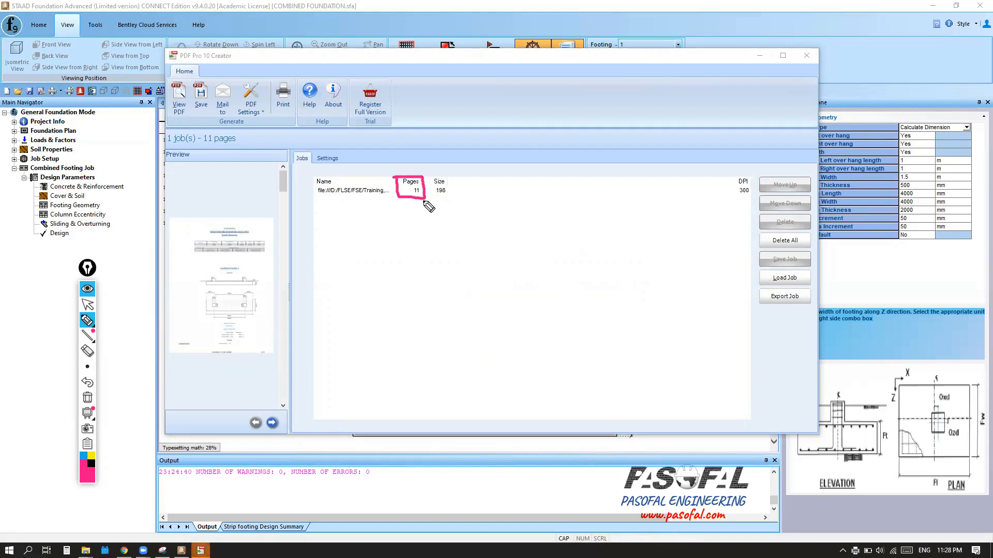
left_click(87, 305)
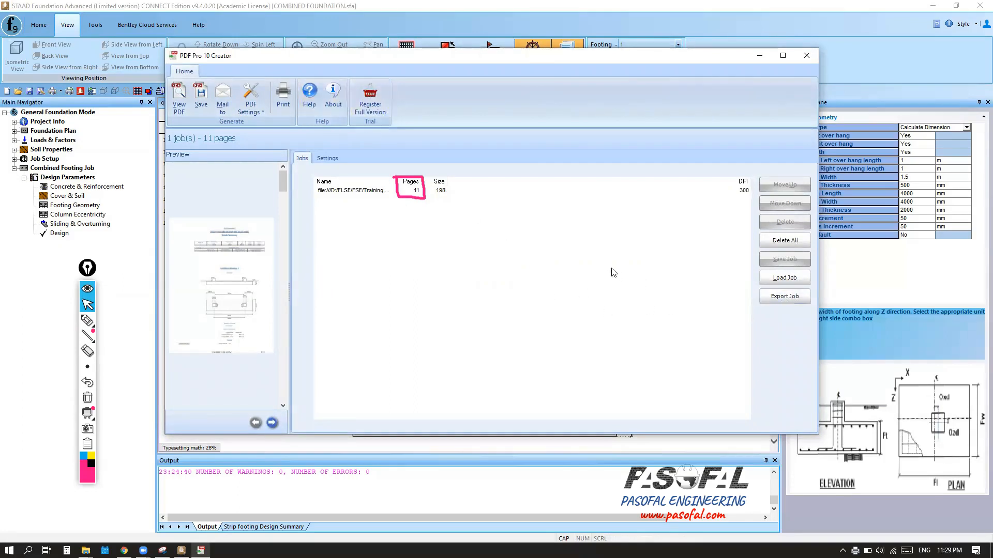
left_click(372, 190)
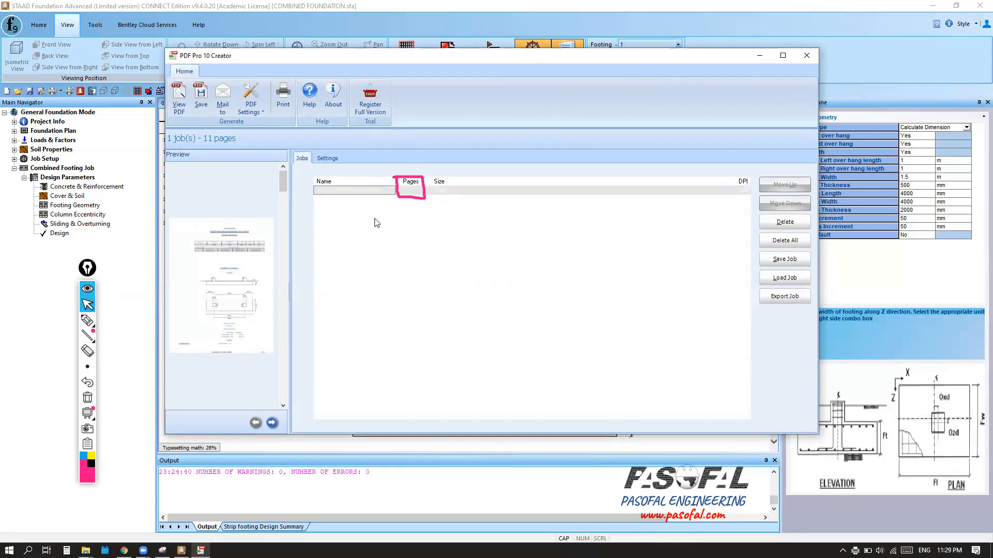
left_click(785, 298)
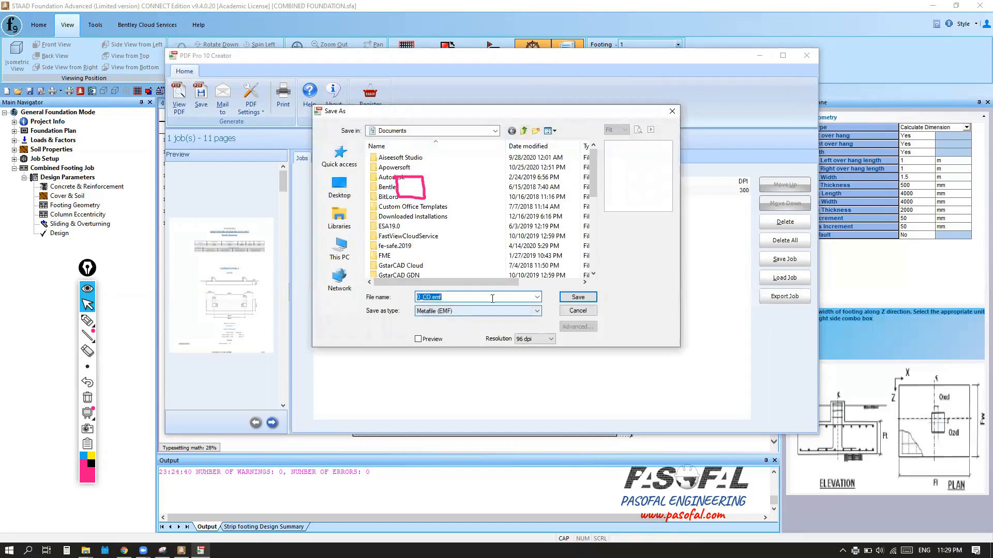
left_click(672, 111)
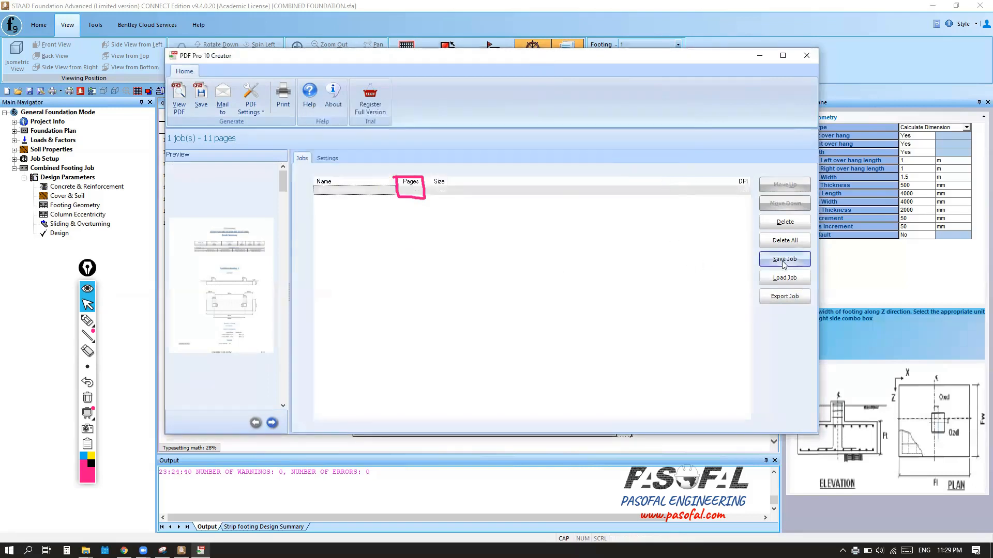
left_click(773, 266)
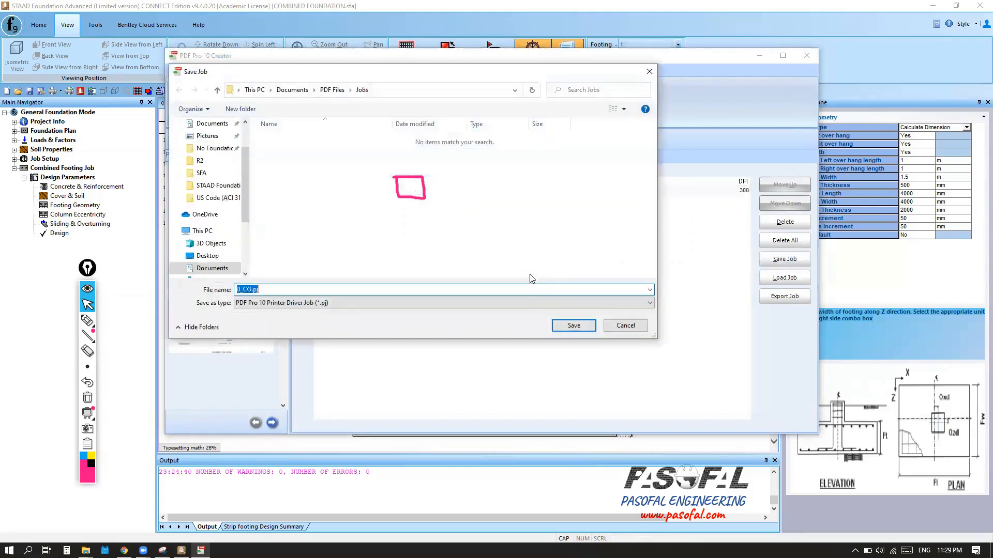
left_click(650, 72)
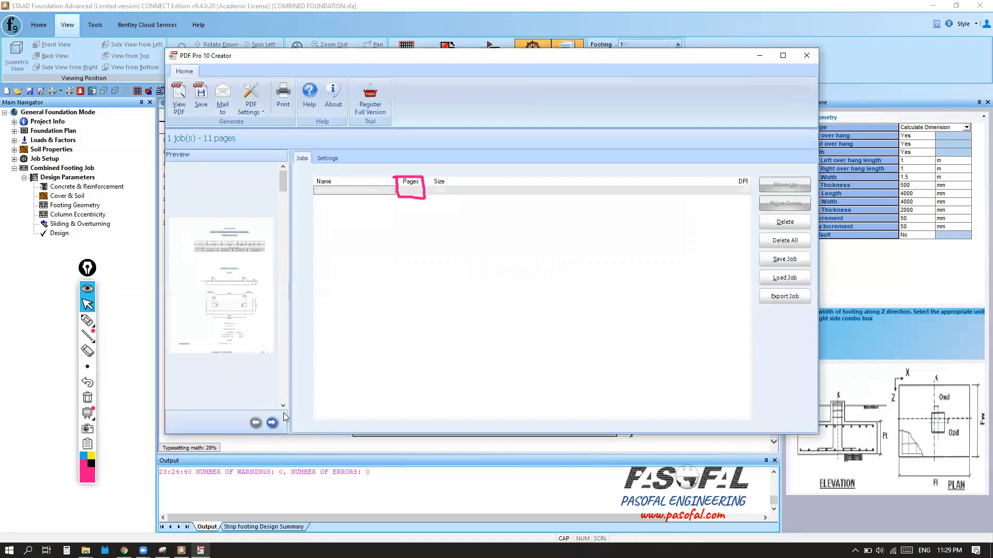
Save the printed sheet as a PDF named COMBINED FOUNDATION REPORT on the Desktop and close the PDF creator.
left_click(200, 98)
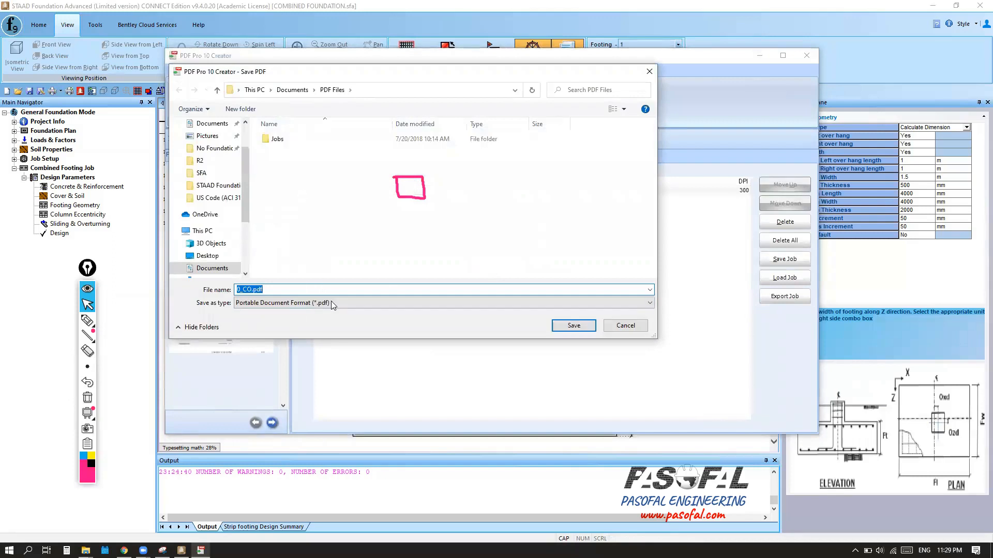
left_click(246, 290)
left_click_drag(264, 289, 214, 289)
type("COMBINED FOUNDATION REPORT")
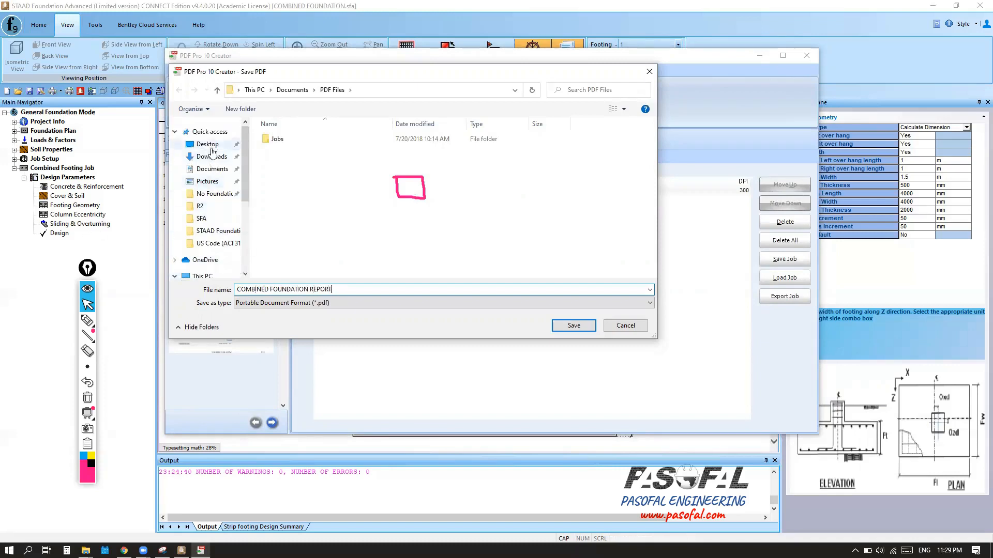
left_click(208, 144)
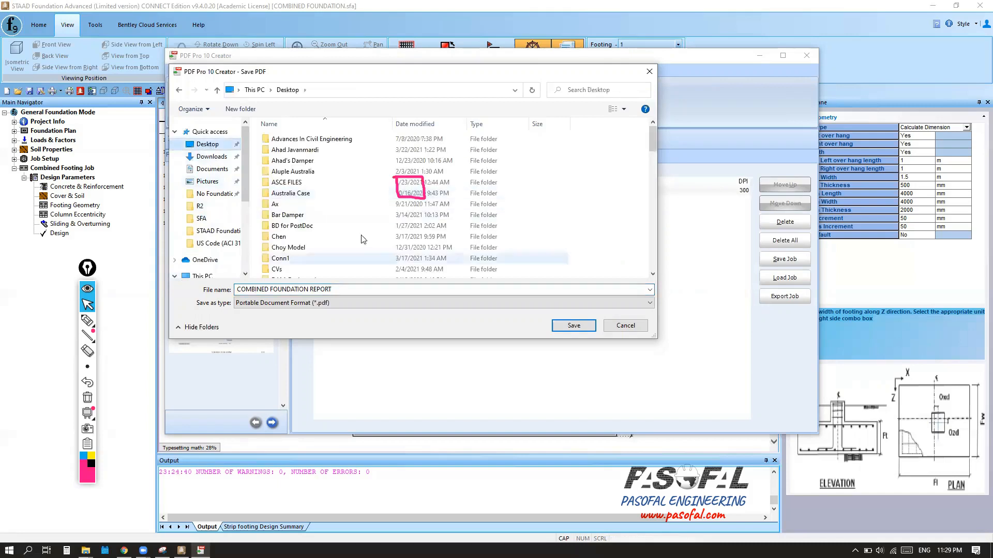
left_click(574, 325)
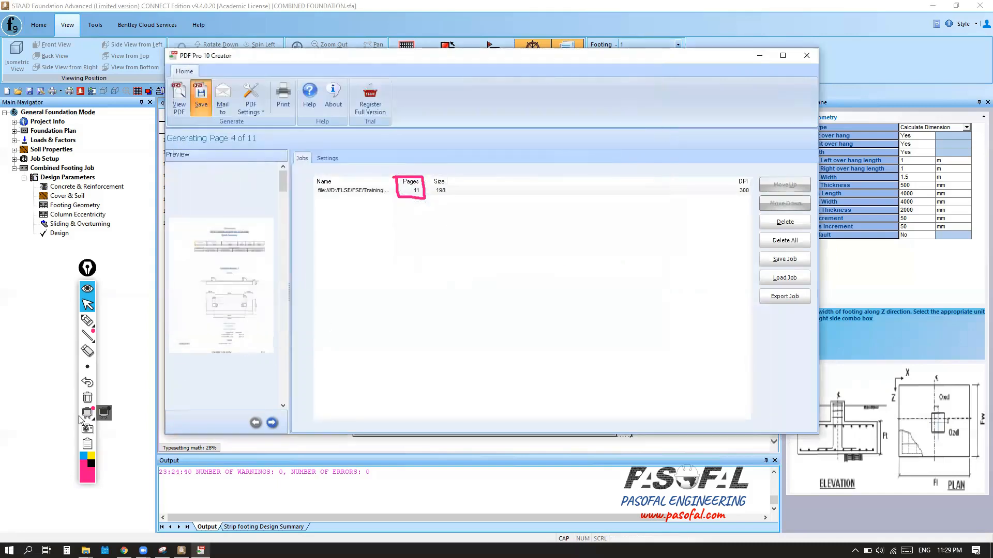
left_click(806, 57)
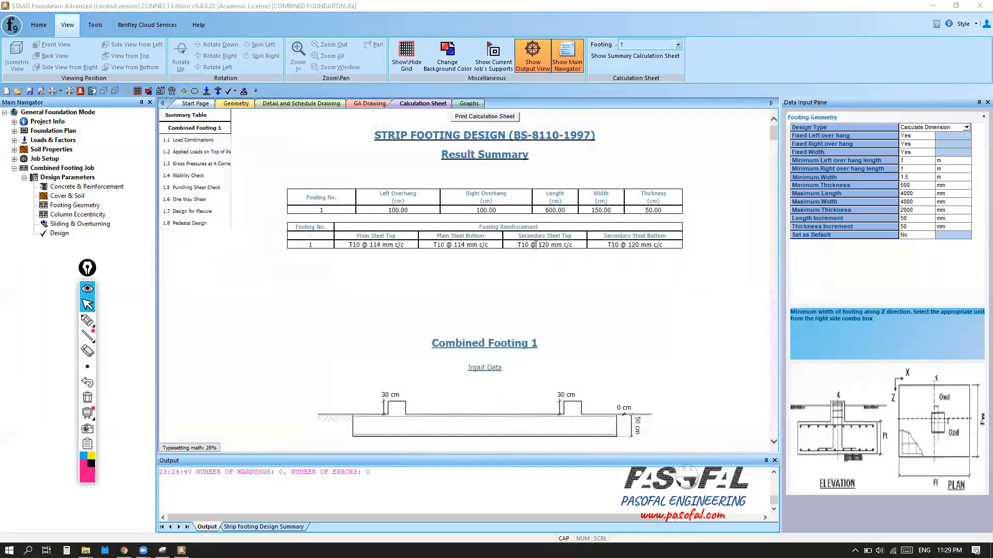
Enlarge the calculation sheet text and narrow the Main Navigator to widen the sheet's view.
scroll(471, 265, "down", 5)
scroll(472, 265, "down", 4)
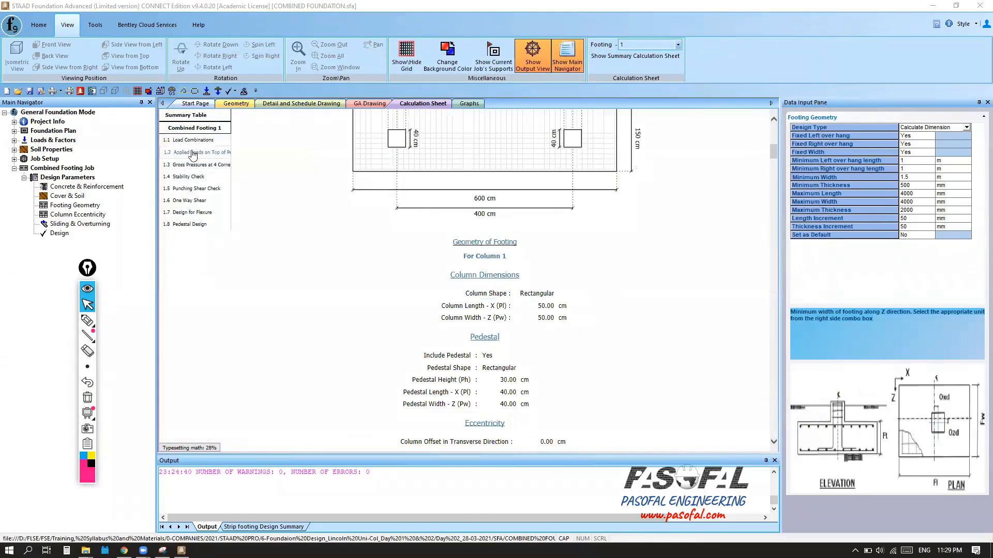
scroll(200, 202, "up", 2, "ctrl")
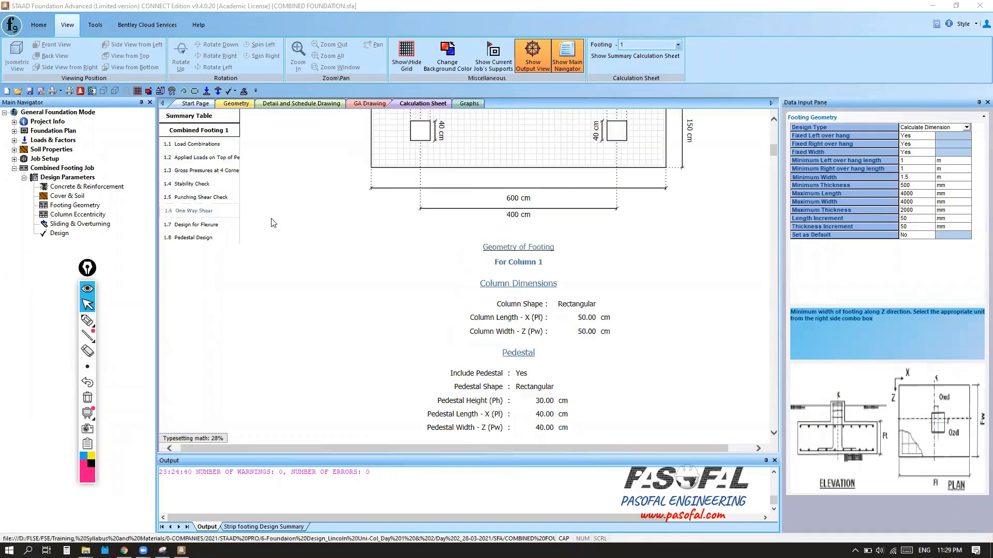
scroll(312, 234, "up", 1, "ctrl")
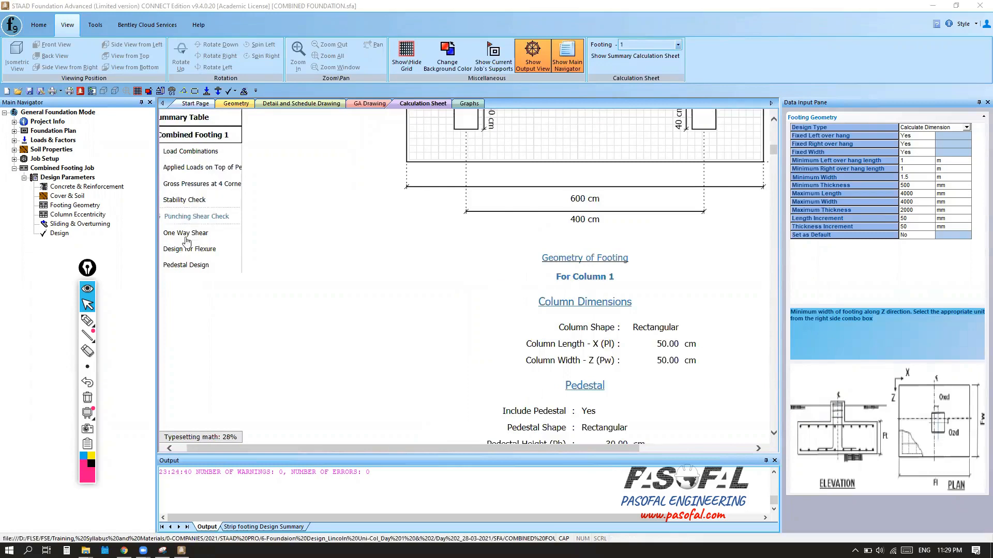
left_click_drag(157, 325, 124, 325)
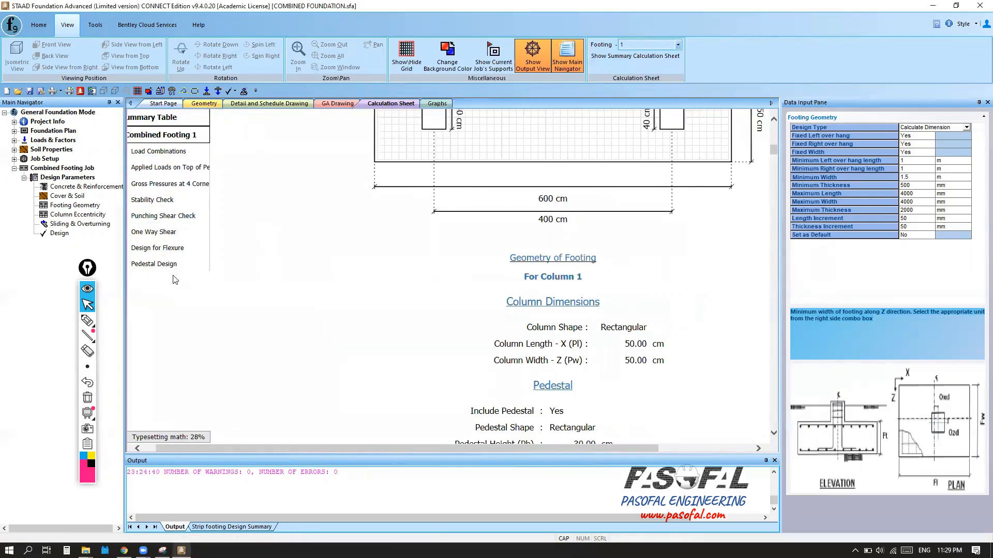
Examine the stability checks against sliding and overturning, followed by the footing thickness calculations and the moments along the length.
left_click(153, 200)
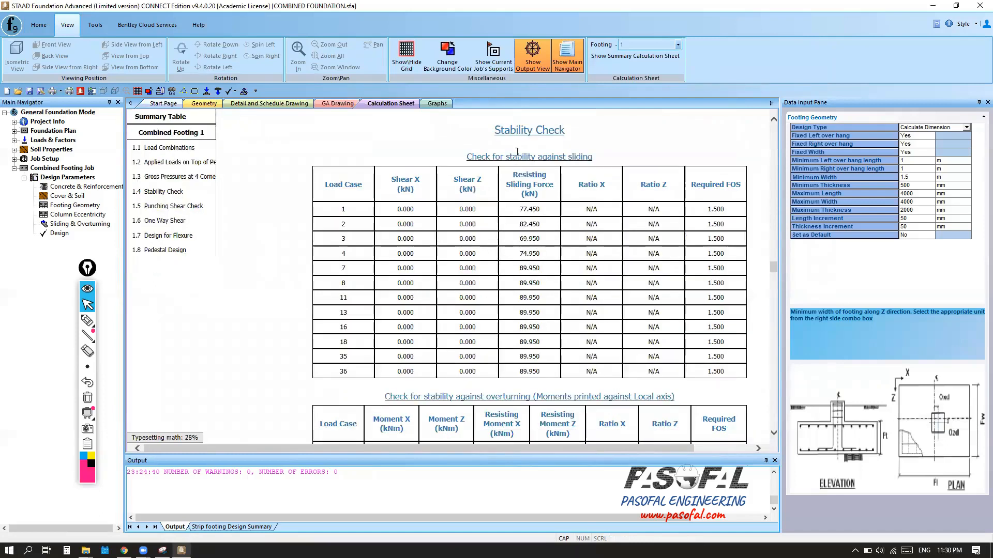
left_click_drag(467, 156, 590, 158)
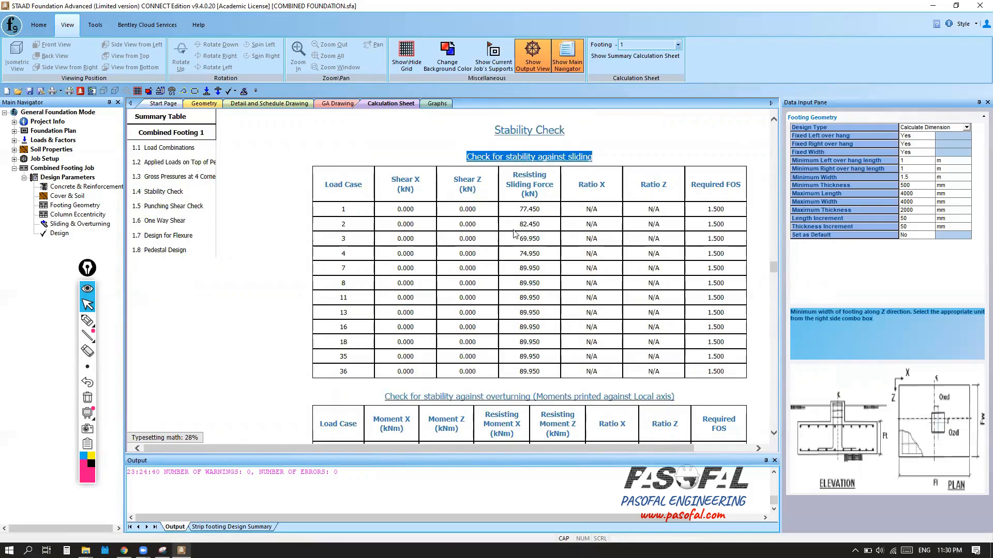
scroll(487, 288, "down", 3)
left_click_drag(385, 246, 674, 246)
scroll(522, 307, "down", 3)
scroll(602, 276, "down", 5)
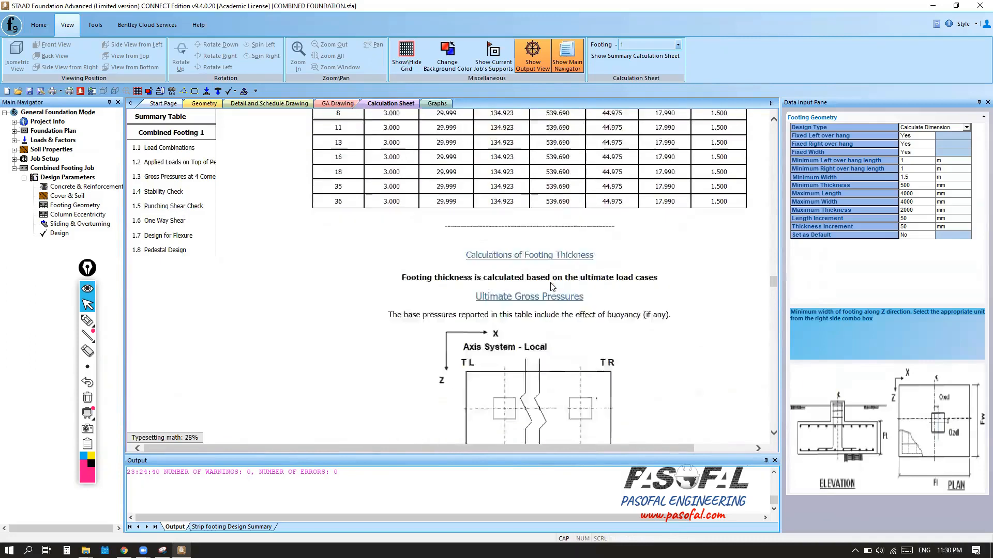
scroll(532, 278, "down", 9)
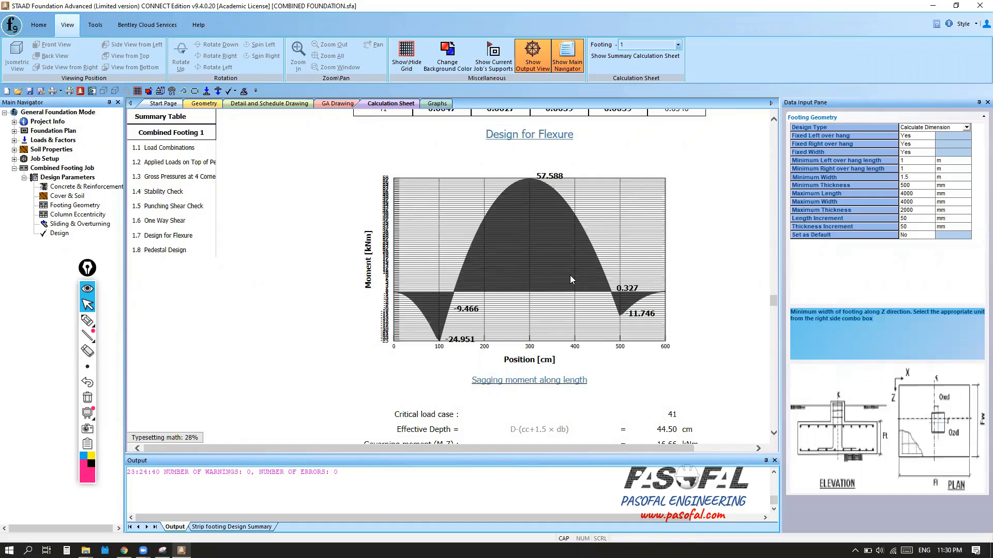
scroll(571, 279, "down", 3)
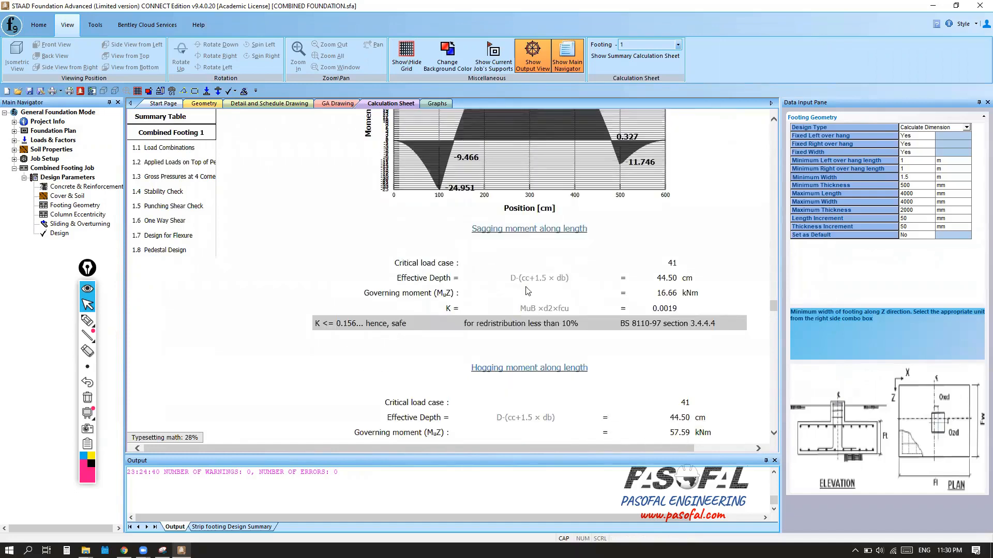
scroll(528, 291, "down", 2)
Examine the punching shear check for both columns and the selection of top reinforcement along the length.
left_click(174, 206)
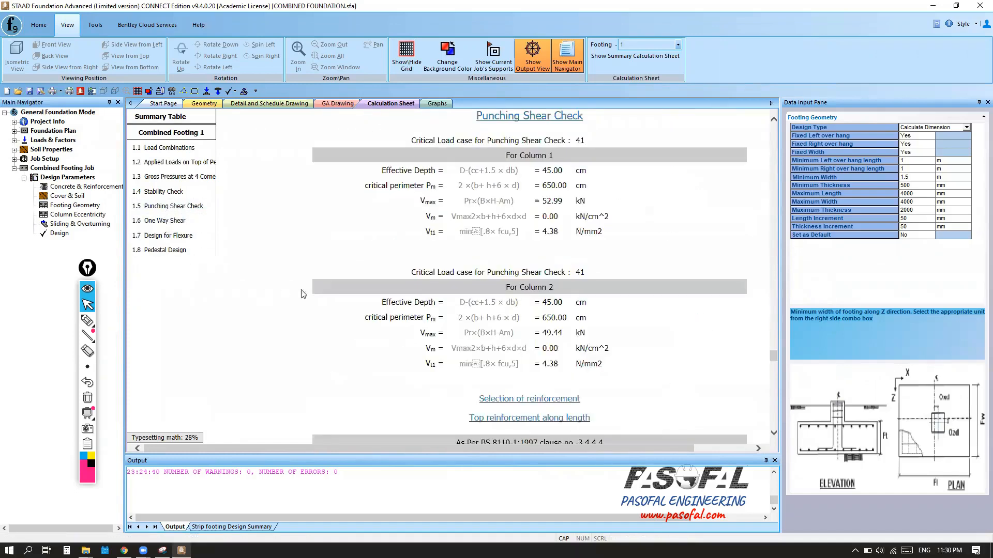
scroll(531, 279, "up", 2)
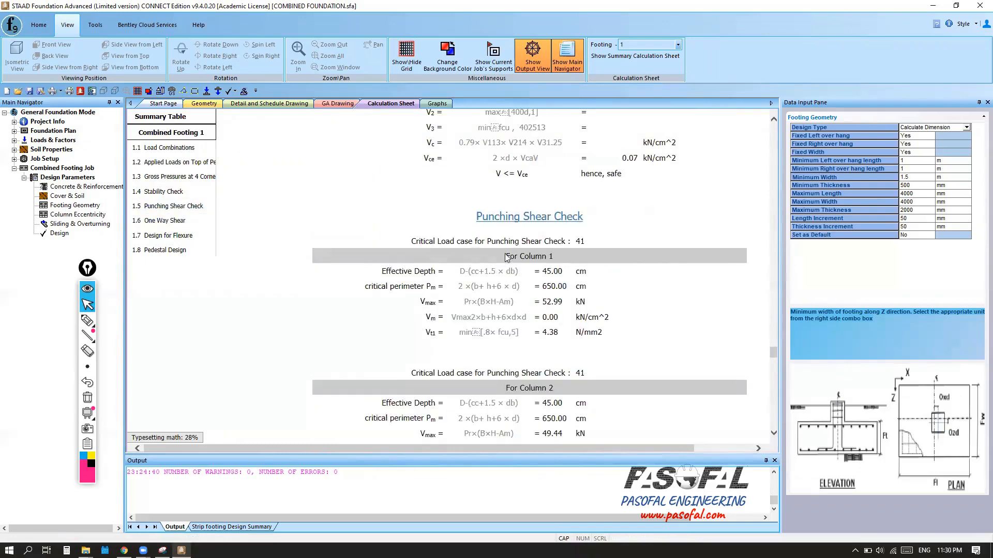
scroll(507, 257, "down", 2)
scroll(494, 259, "down", 3)
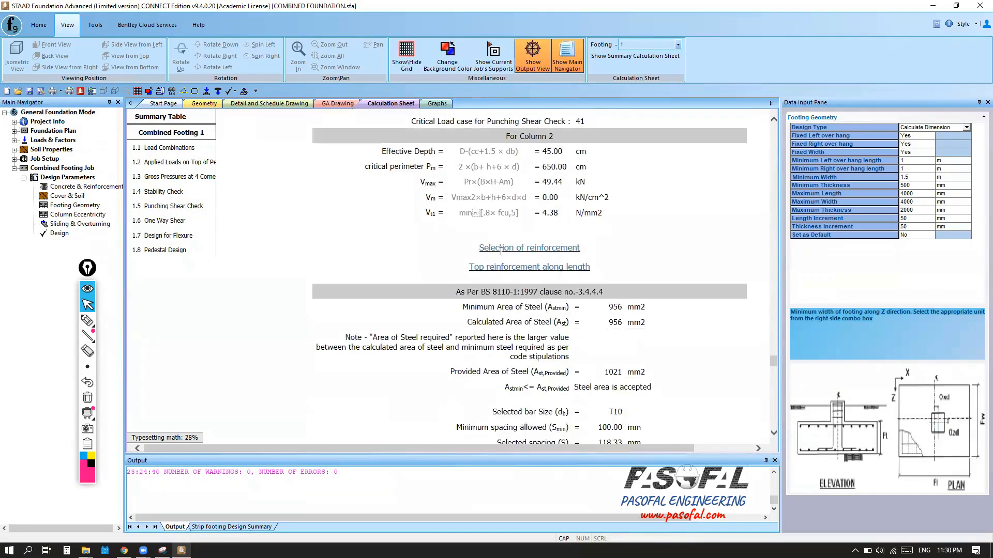
scroll(501, 251, "down", 2)
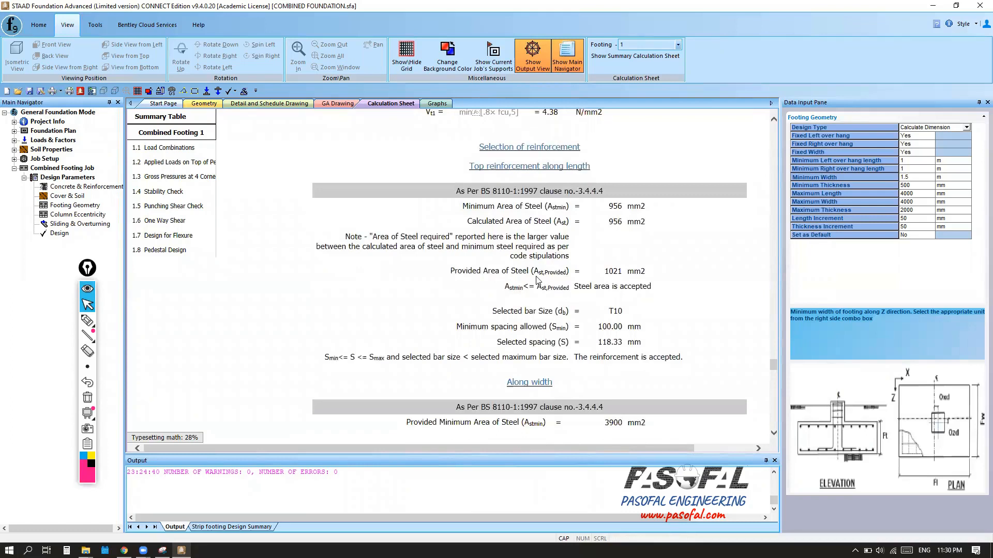
Examine the moment diagram in Design for Flexure and the pedestal design results for both columns.
left_click(168, 235)
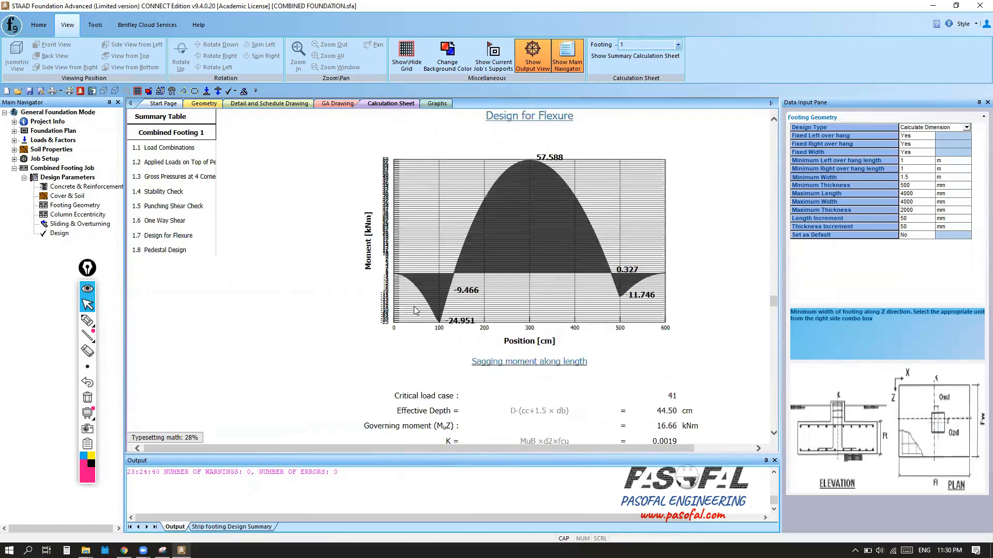
scroll(527, 289, "down", 5)
scroll(511, 280, "up", 5)
scroll(571, 331, "down", 1)
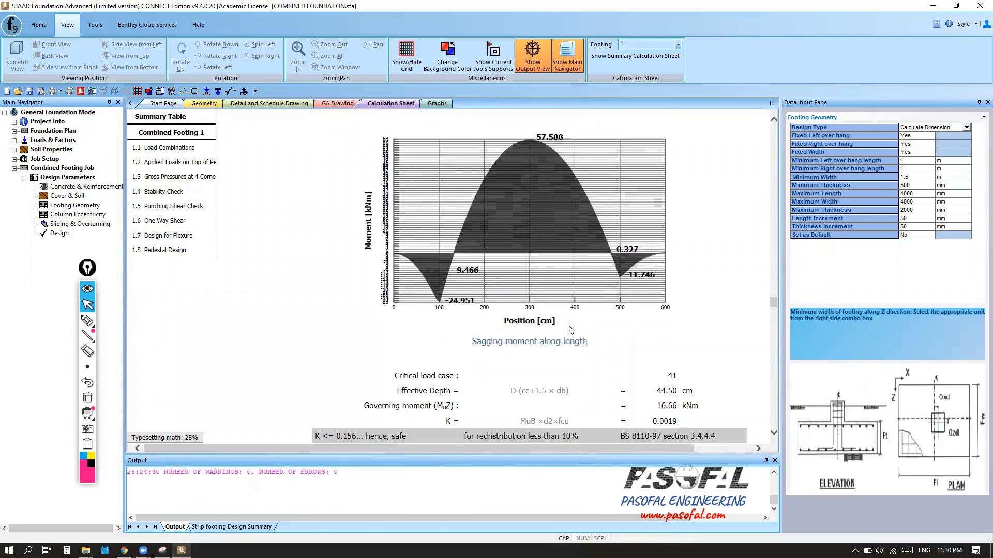
left_click(173, 251)
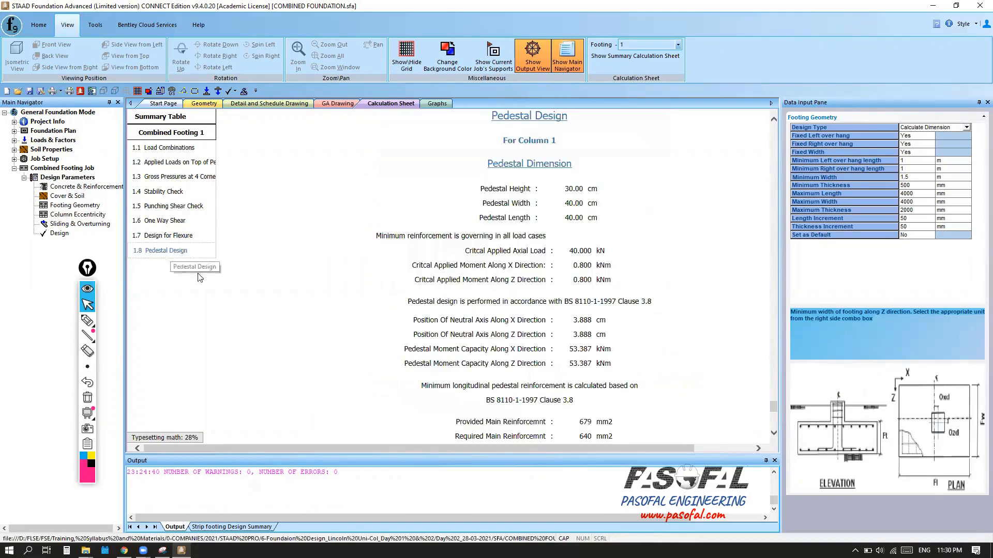
scroll(619, 300, "down", 10)
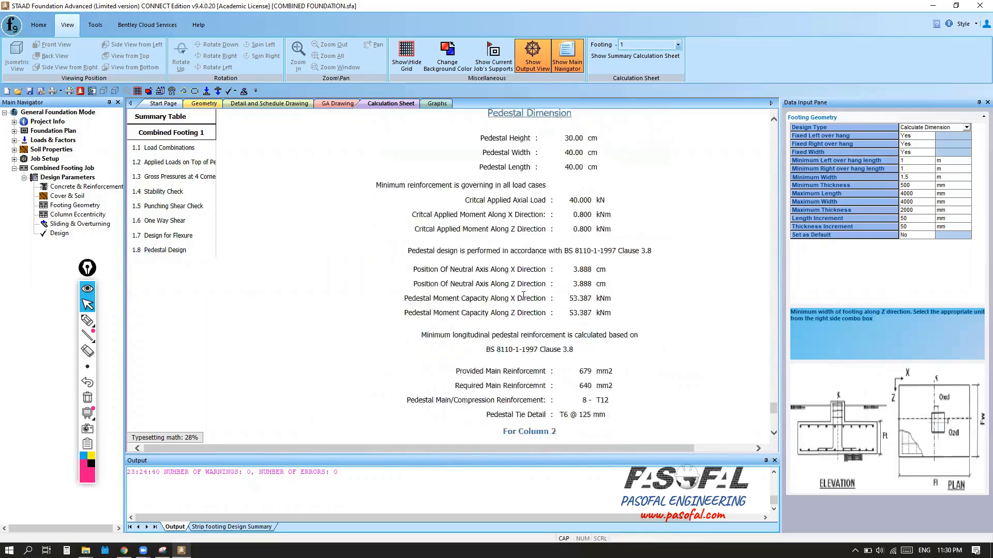
scroll(285, 175, "up", 10)
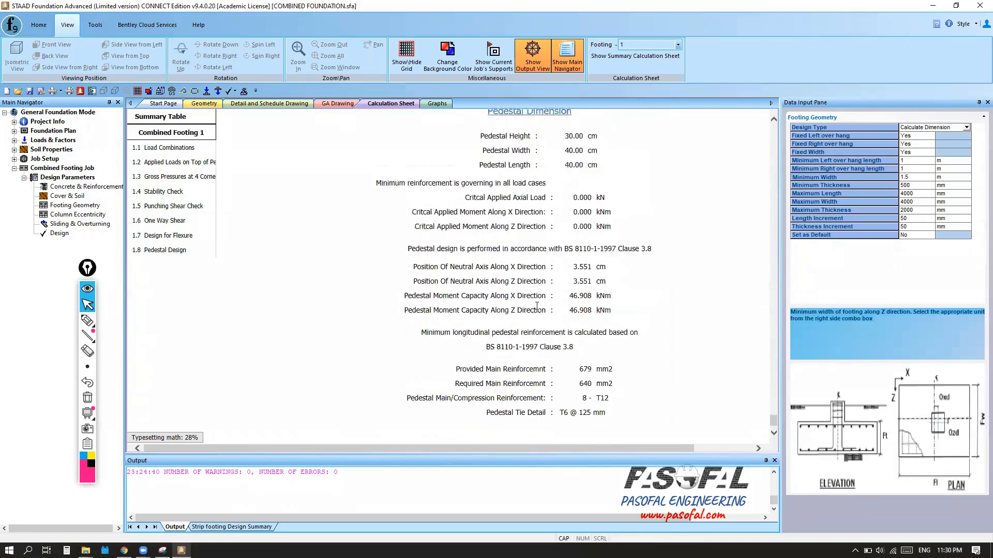
Open the detail drawing of Footing C1 and examine the reinforcement and pedestals in the elevation.
left_click(248, 107)
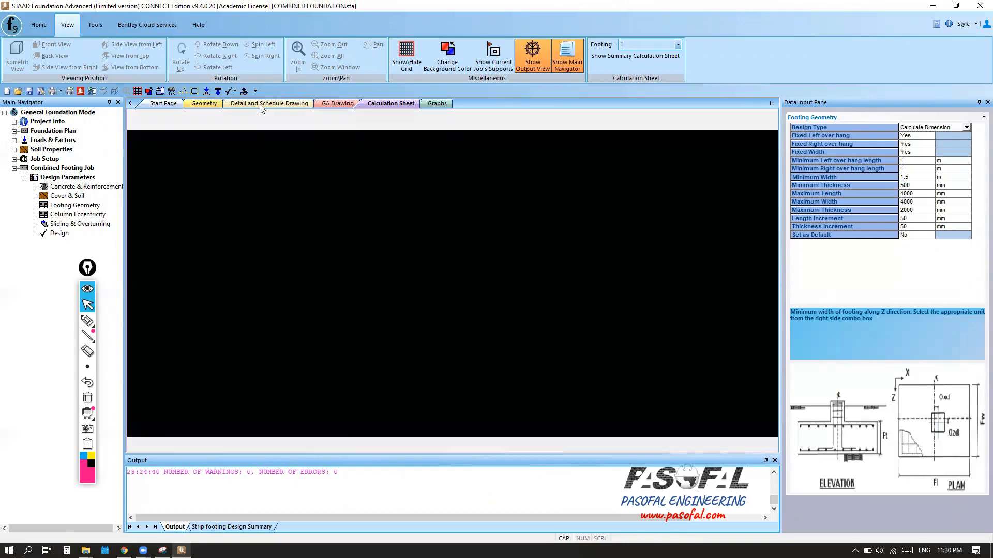
scroll(421, 275, "up", 8)
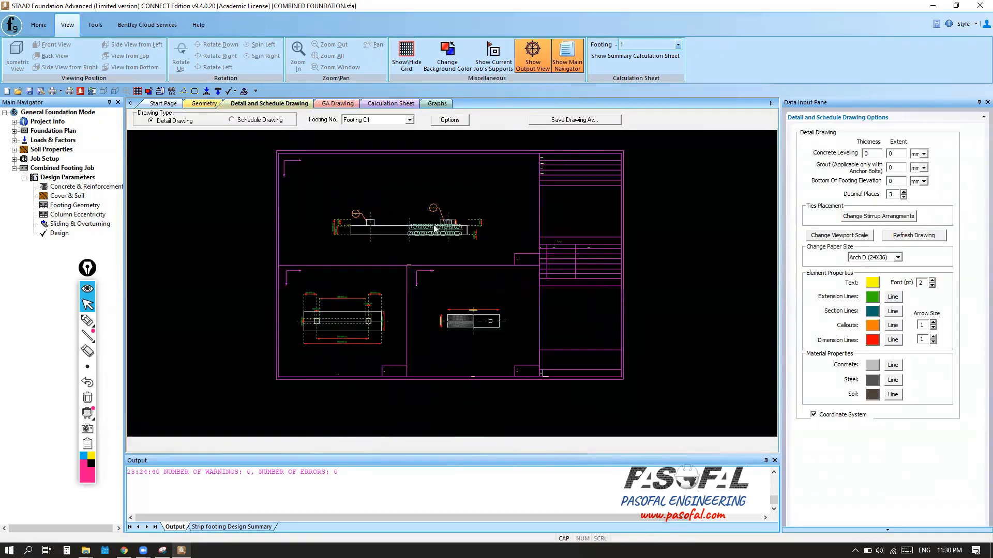
scroll(434, 229, "up", 8)
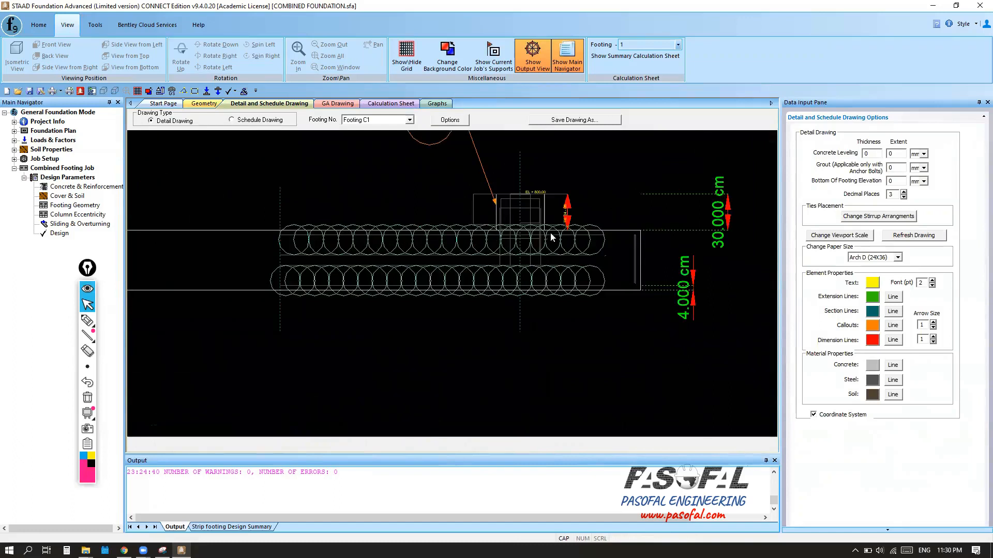
scroll(517, 310, "down", 8)
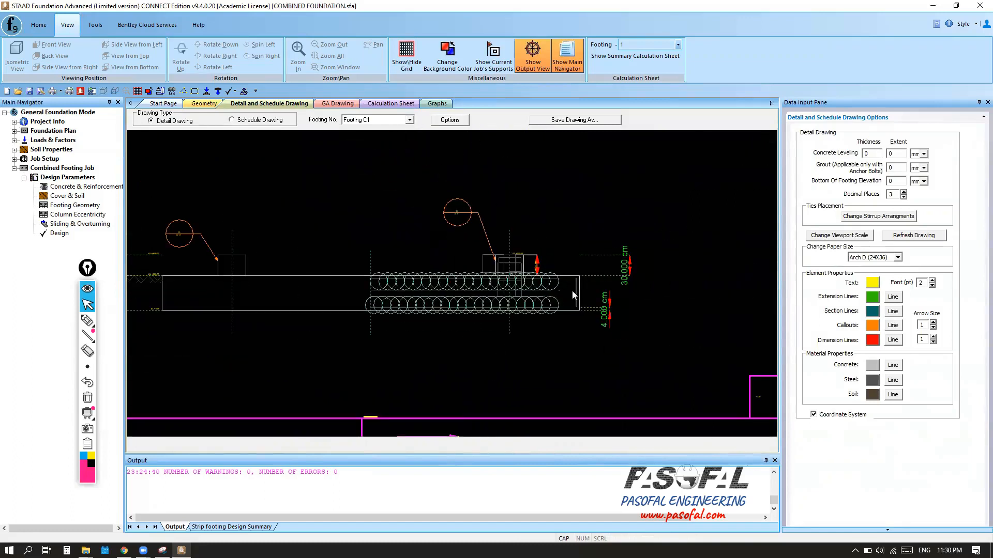
scroll(664, 282, "down", 2)
scroll(453, 213, "down", 4)
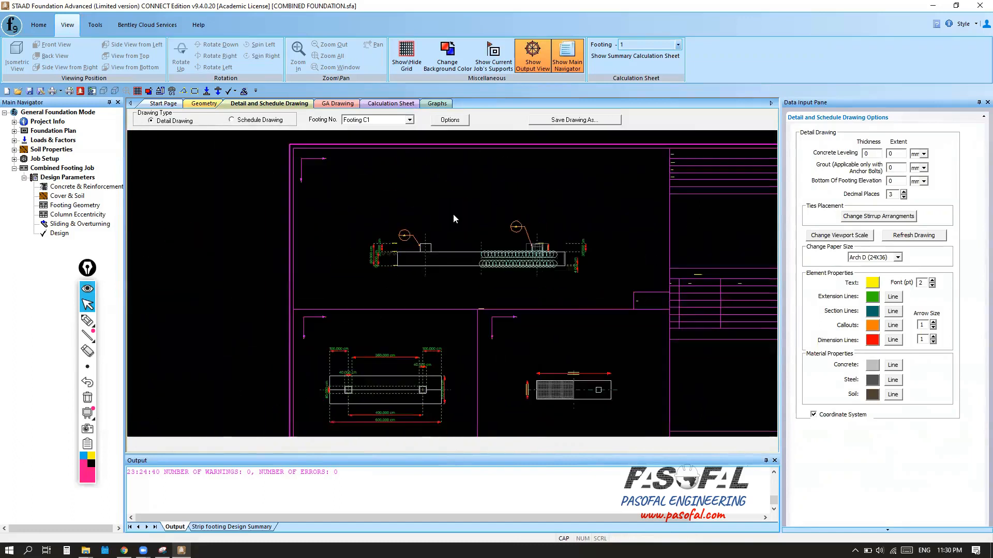
Examine the footing plan's dimensions and the pedestal reinforcement detail in the detail drawing.
scroll(425, 346, "up", 6)
scroll(263, 310, "up", 5)
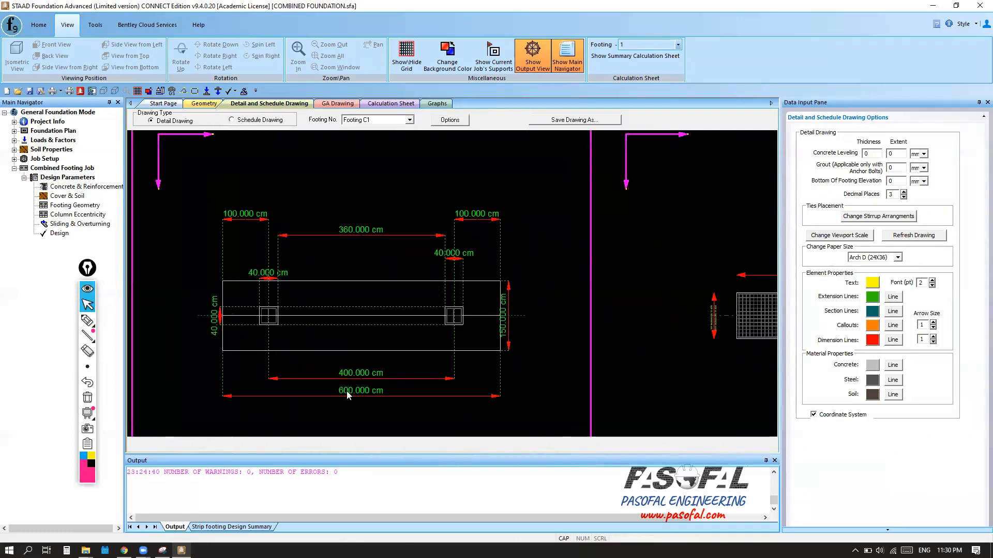
scroll(262, 306, "up", 5)
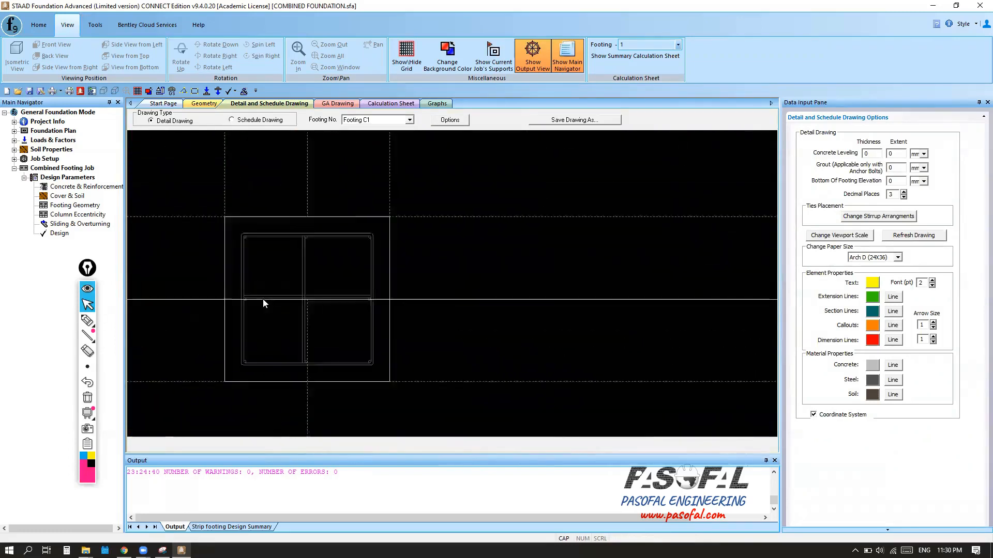
scroll(360, 275, "down", 6)
scroll(360, 276, "down", 3)
Examine the reinforcement plan's labels for the top and bottom main bars and the top and bottom distribution bars.
scroll(546, 282, "up", 5)
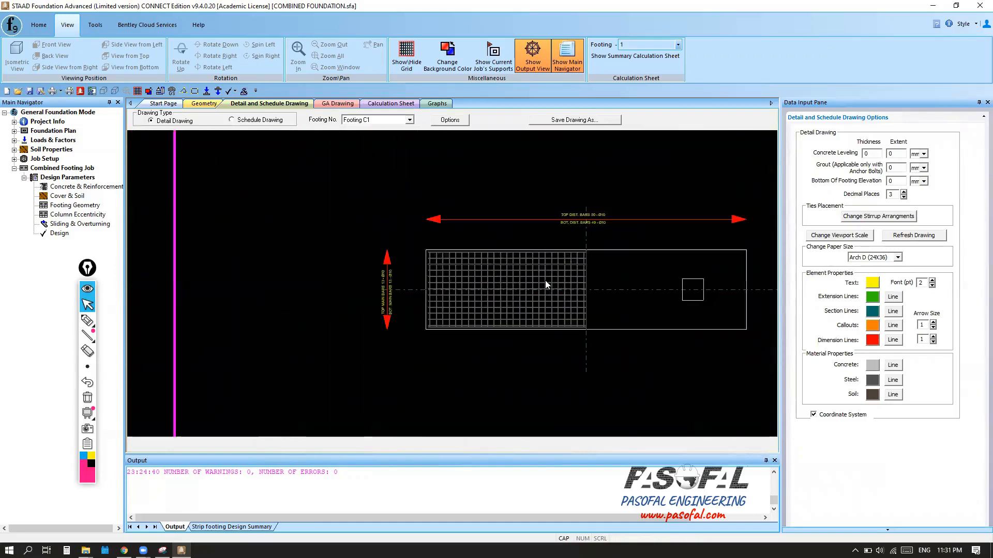
scroll(545, 281, "up", 1)
scroll(310, 310, "up", 4)
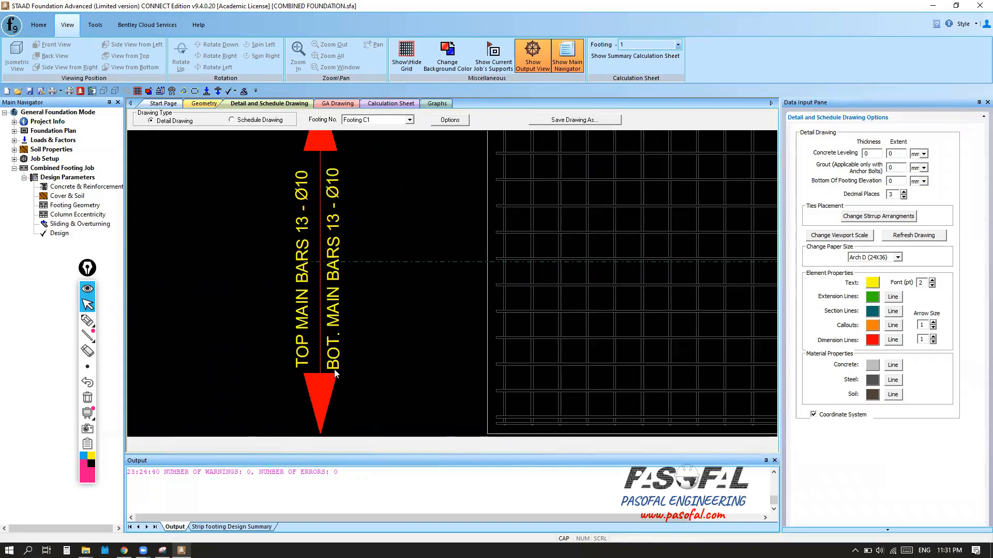
scroll(285, 306, "down", 4)
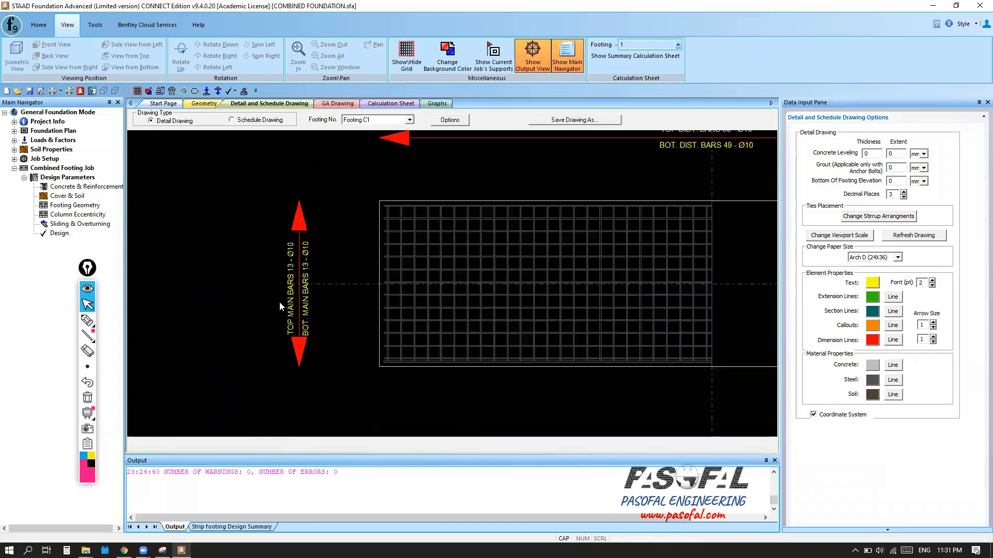
scroll(564, 198, "up", 5)
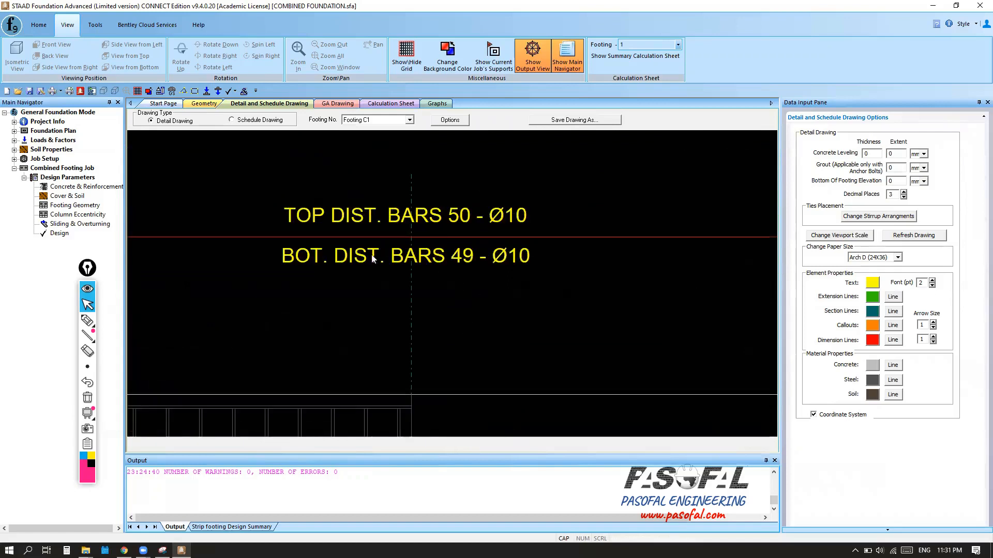
scroll(502, 249, "down", 1)
scroll(456, 227, "up", 1)
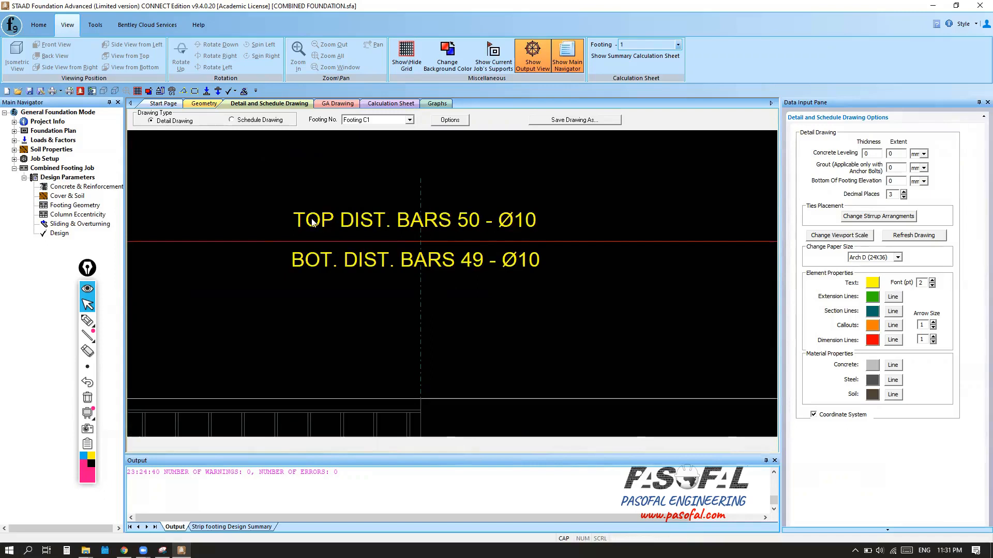
scroll(404, 271, "down", 3)
scroll(431, 262, "up", 3)
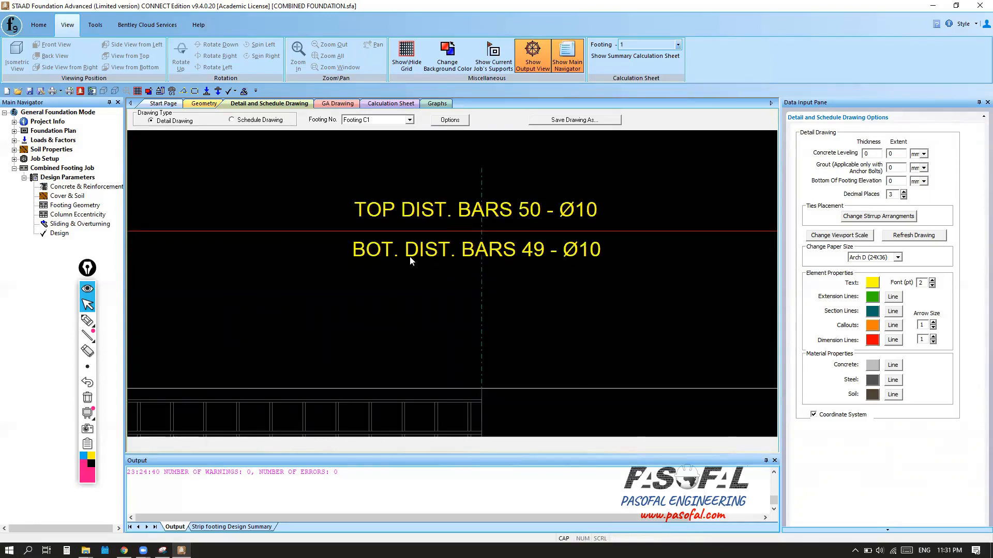
scroll(474, 238, "down", 6)
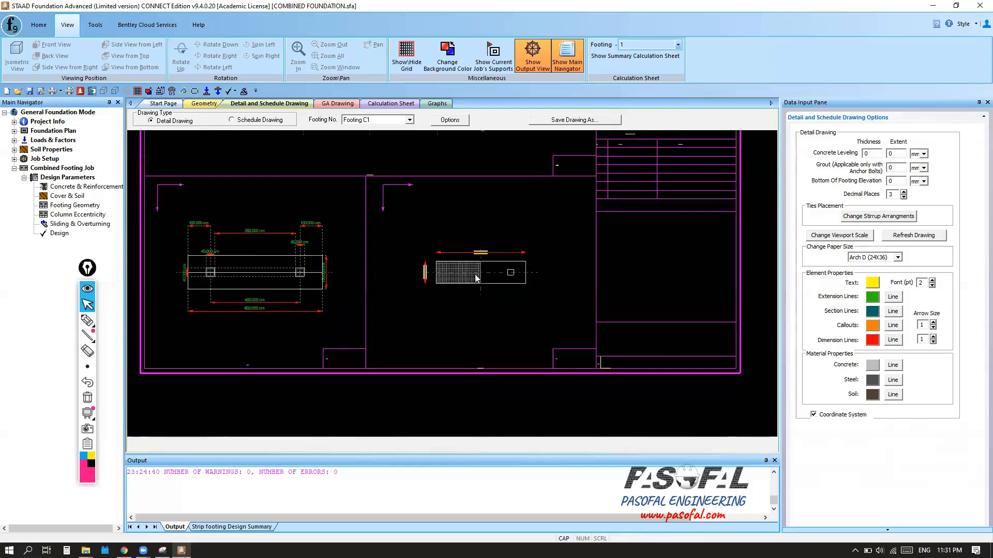
Examine the footing elevation's pedestal height, cover, footing thickness and elevation levels at both ends.
scroll(462, 217, "up", 5)
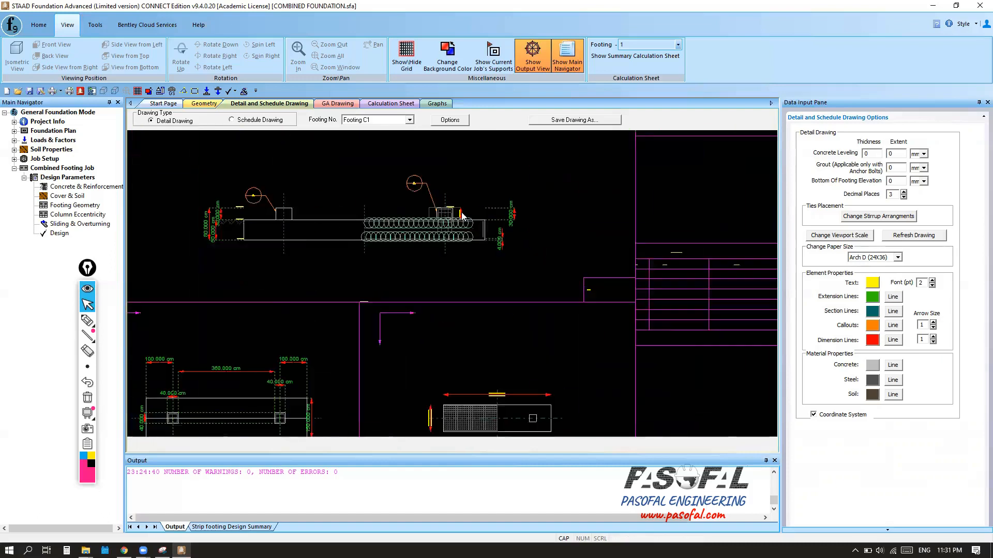
scroll(463, 216, "up", 4)
scroll(545, 238, "down", 3)
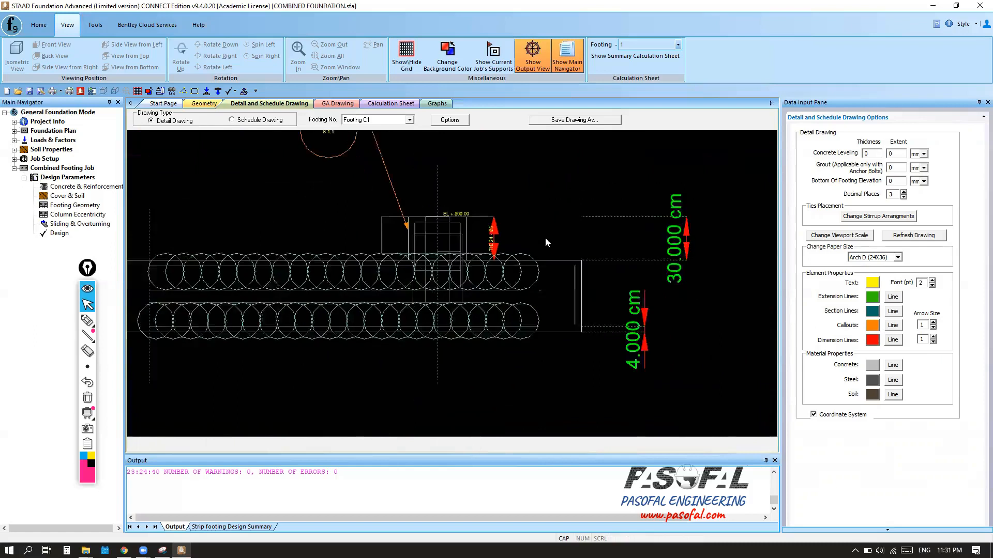
scroll(623, 245, "down", 3)
scroll(405, 252, "up", 2)
scroll(312, 248, "up", 4)
scroll(312, 247, "up", 2)
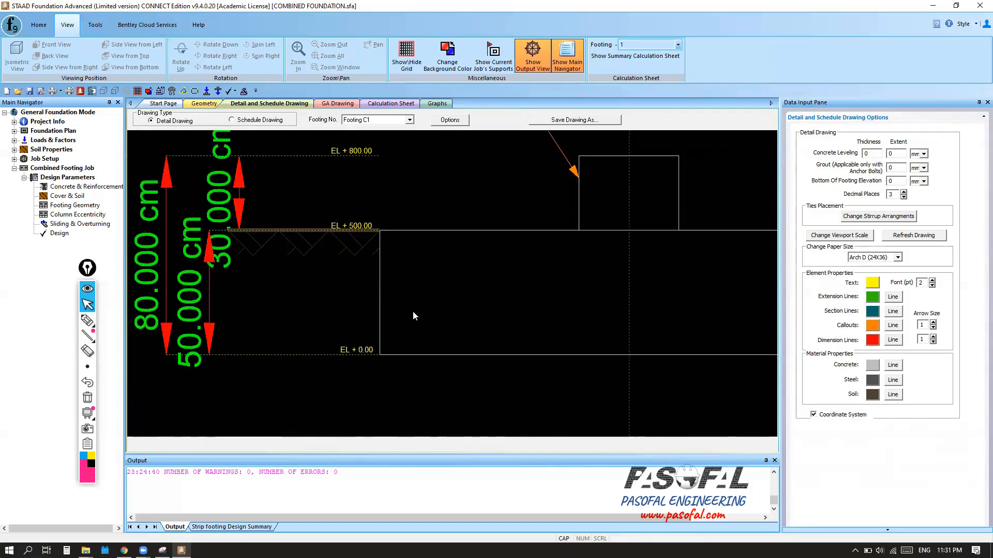
scroll(351, 259, "up", 4)
scroll(386, 253, "down", 3)
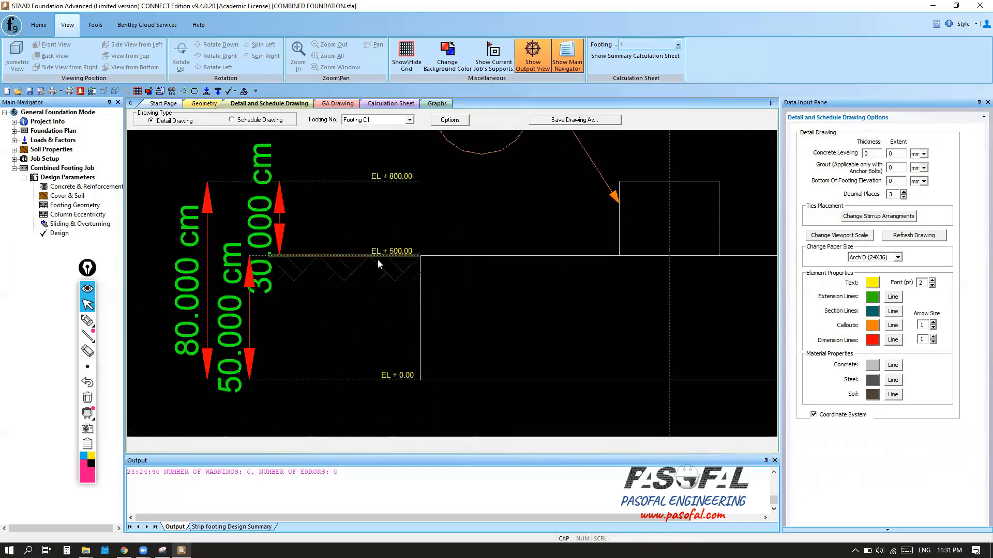
scroll(377, 261, "down", 2)
scroll(344, 286, "down", 3)
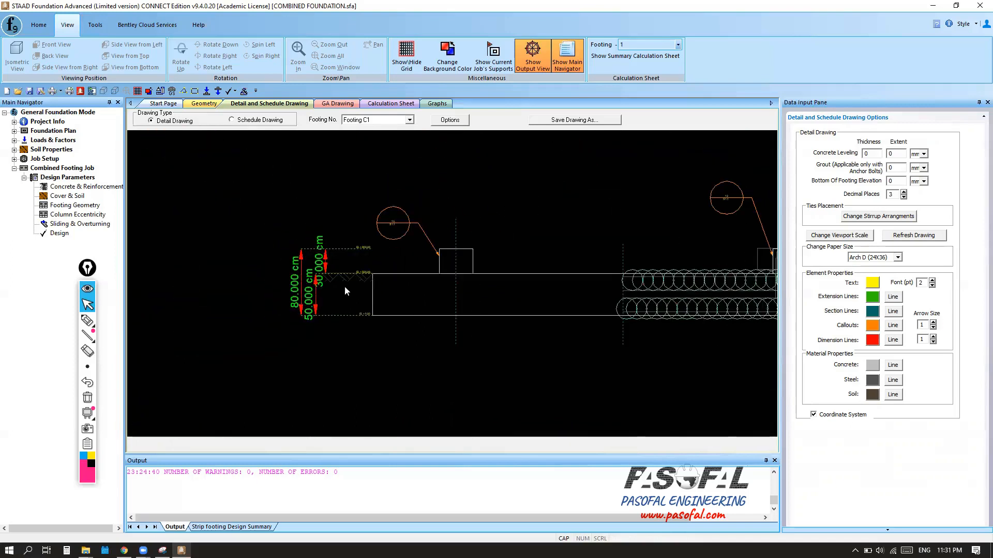
Open the general arrangement drawing and examine the footing outline, both column positions and the footing mark.
left_click(338, 104)
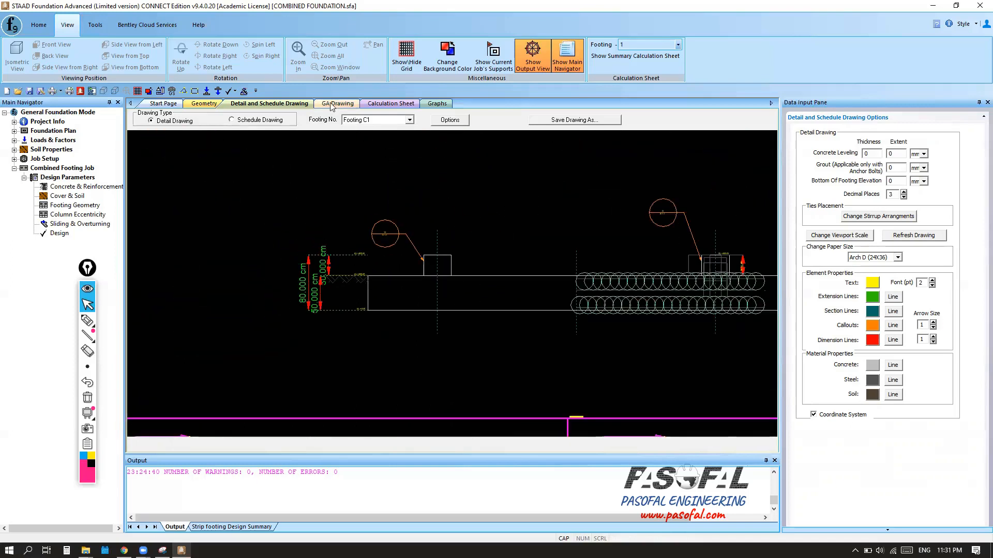
scroll(379, 286, "up", 5)
scroll(440, 320, "up", 1)
scroll(466, 326, "up", 1)
scroll(517, 310, "up", 1)
scroll(312, 318, "down", 2)
scroll(281, 320, "up", 3)
scroll(262, 327, "down", 2)
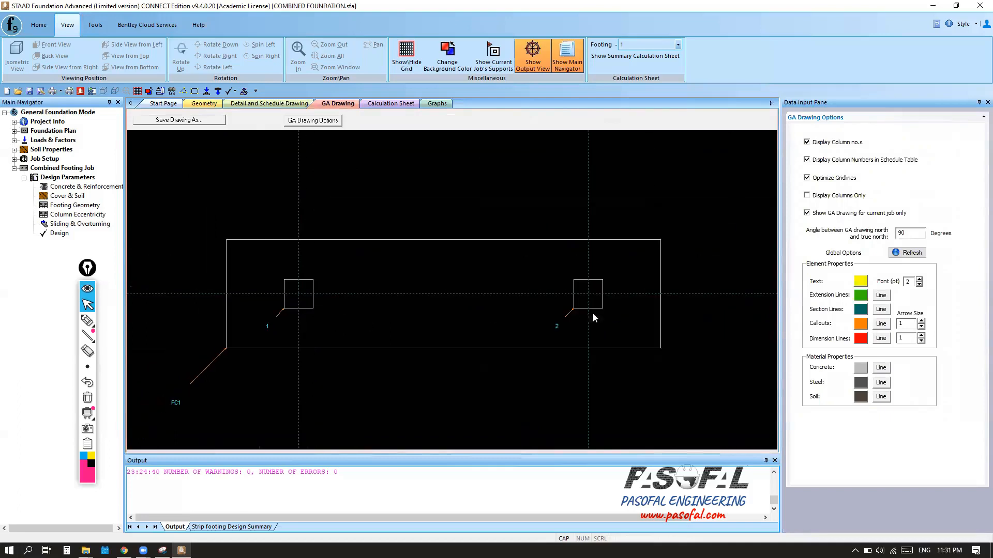
scroll(569, 323, "up", 2)
scroll(572, 317, "down", 2)
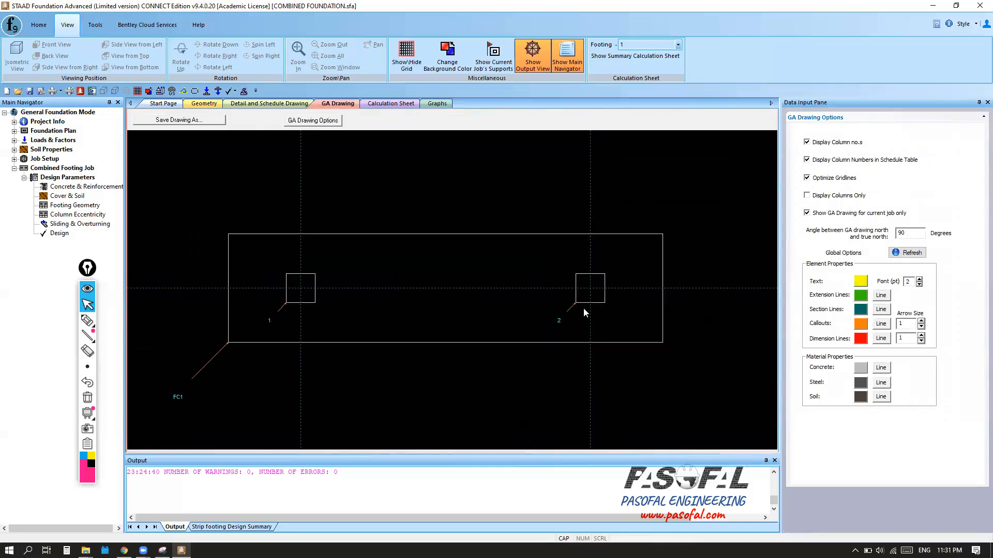
scroll(308, 303, "up", 3)
scroll(308, 303, "down", 2)
scroll(631, 305, "down", 2)
scroll(360, 376, "up", 5)
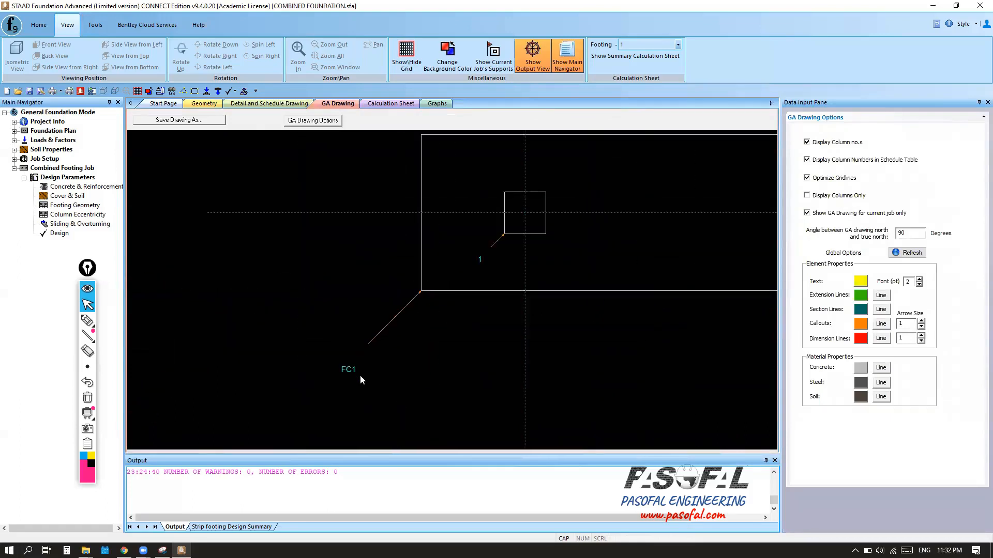
scroll(305, 390, "down", 5)
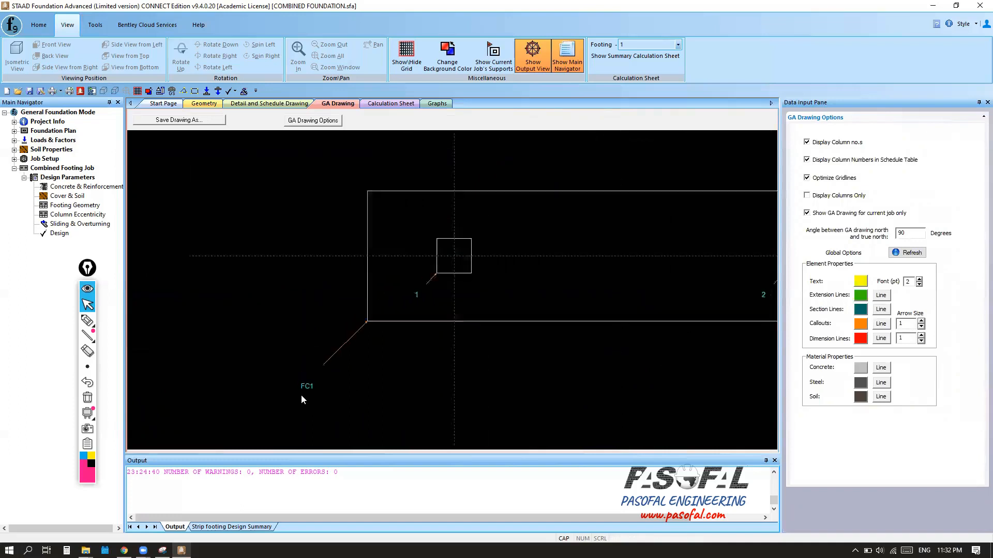
Examine the footing schedule table in the general arrangement drawing for the mark, size and column numbers.
scroll(435, 378, "down", 2)
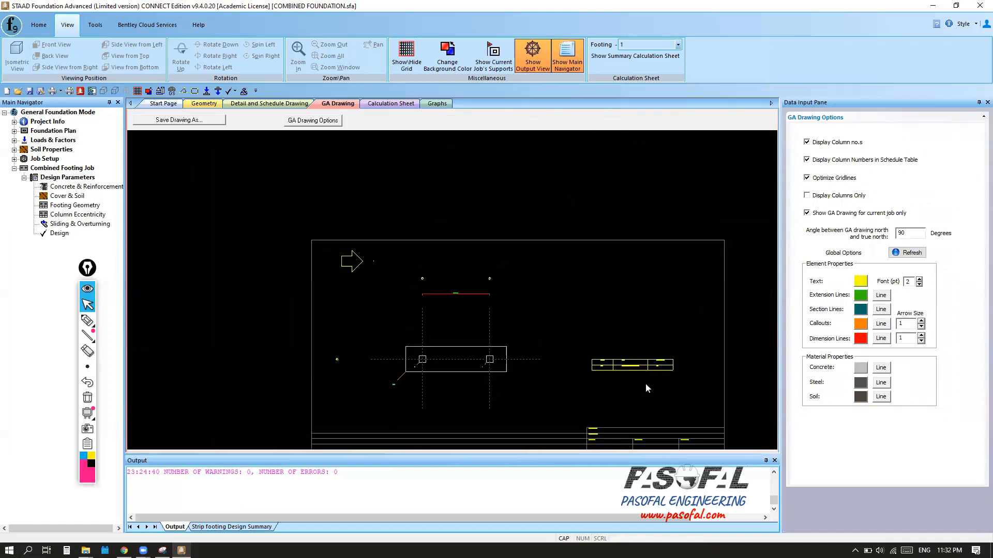
scroll(645, 384, "up", 5)
scroll(679, 327, "up", 2)
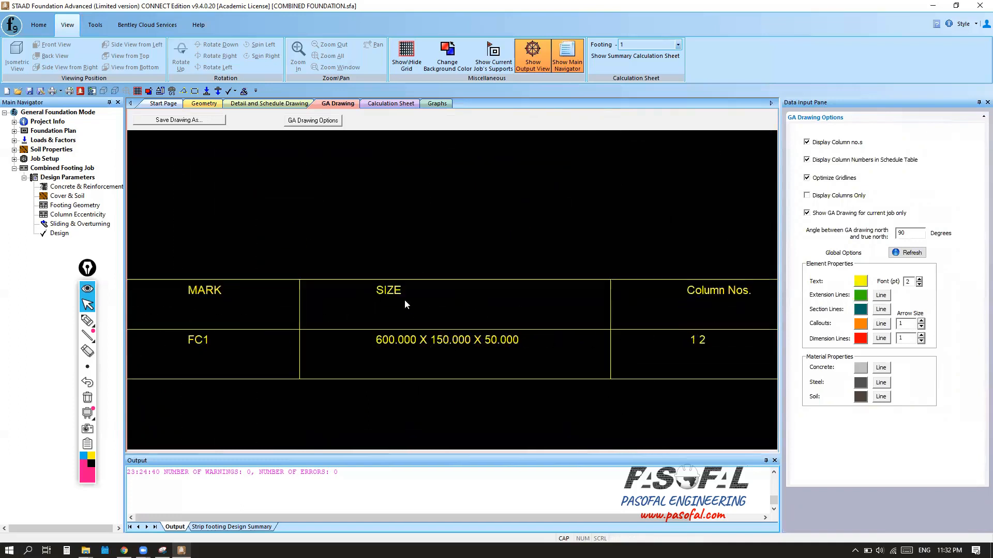
scroll(410, 364, "up", 1)
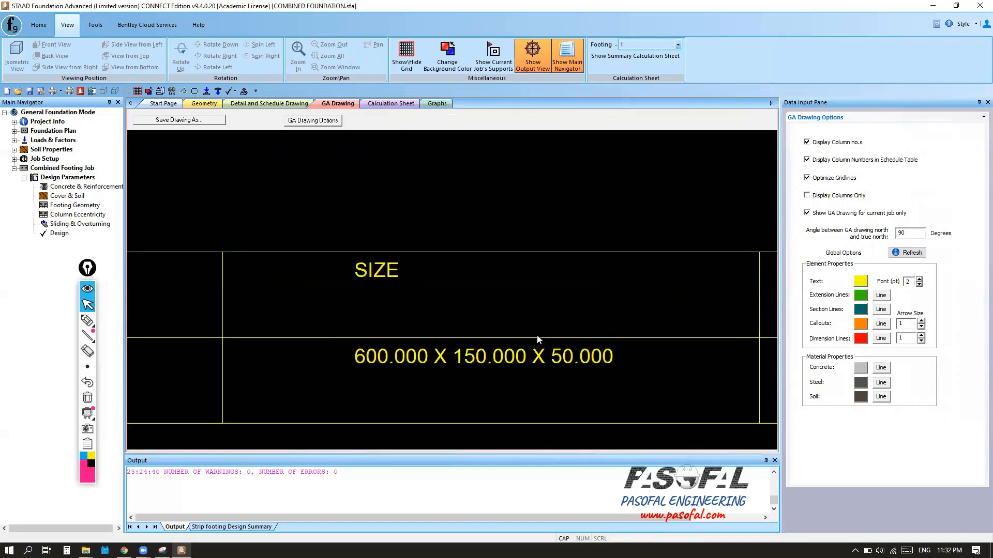
scroll(429, 353, "down", 2)
scroll(435, 351, "down", 2)
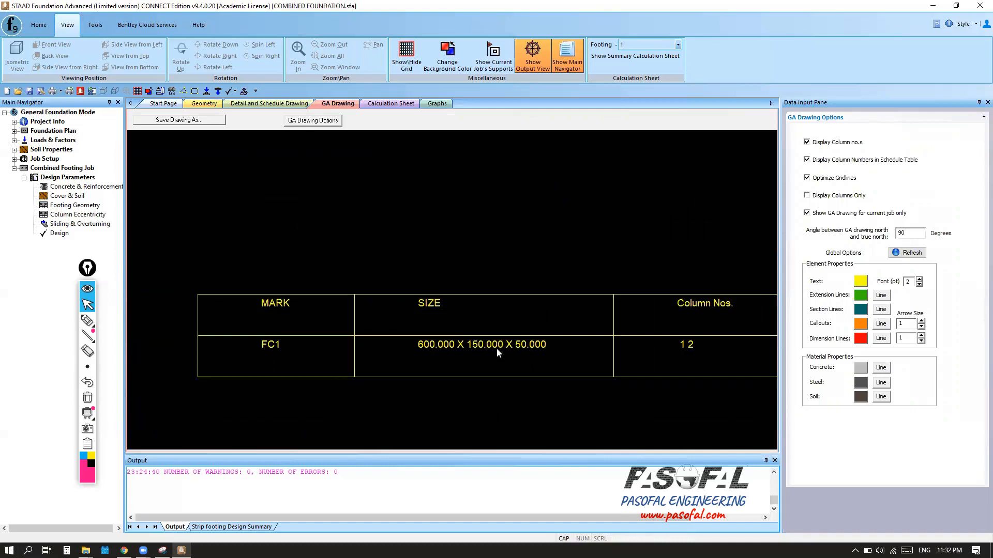
scroll(525, 350, "down", 1)
scroll(525, 349, "up", 2)
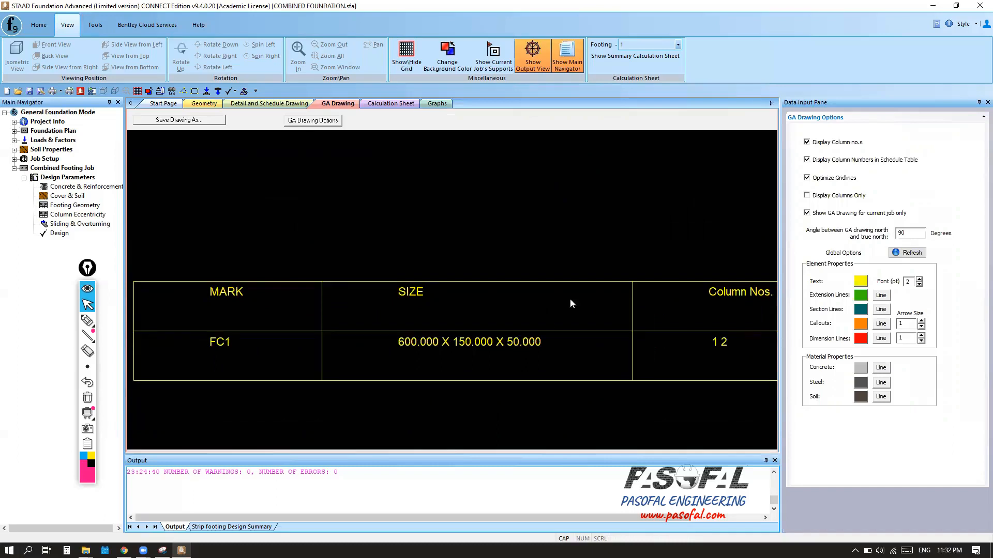
scroll(581, 285, "down", 5)
scroll(415, 310, "down", 1)
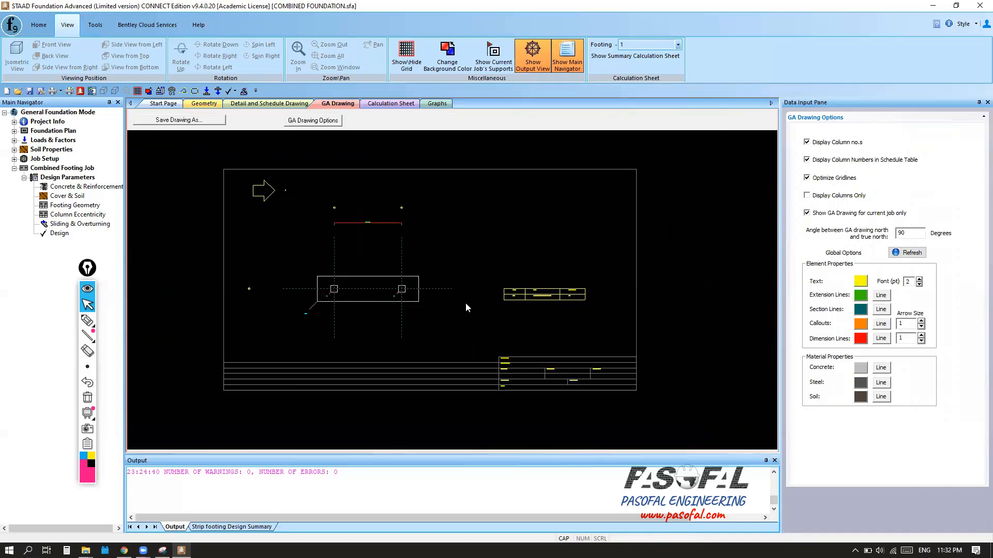
Return to the calculation sheet and recheck the main and distribution bar spacing and the pedestal design results.
left_click(390, 104)
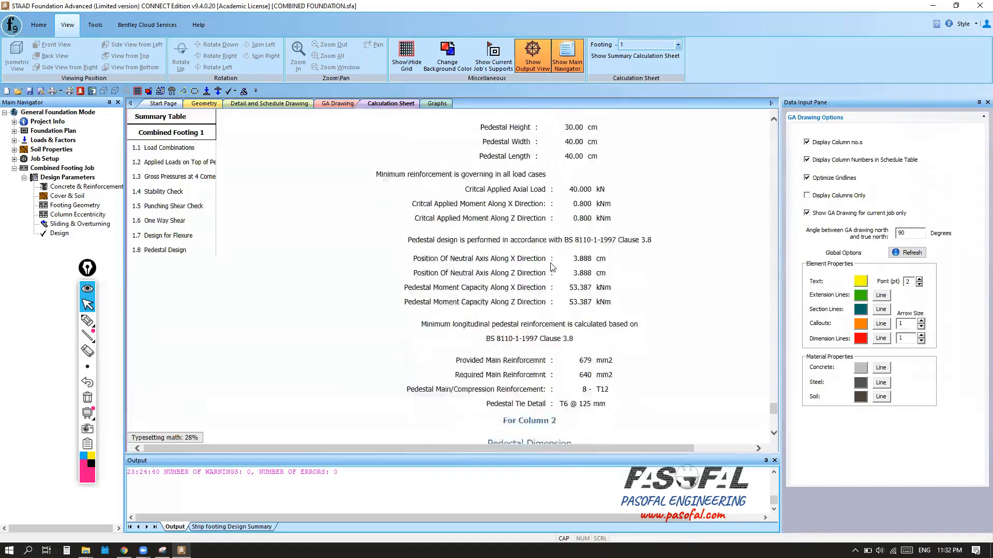
scroll(551, 263, "up", 3)
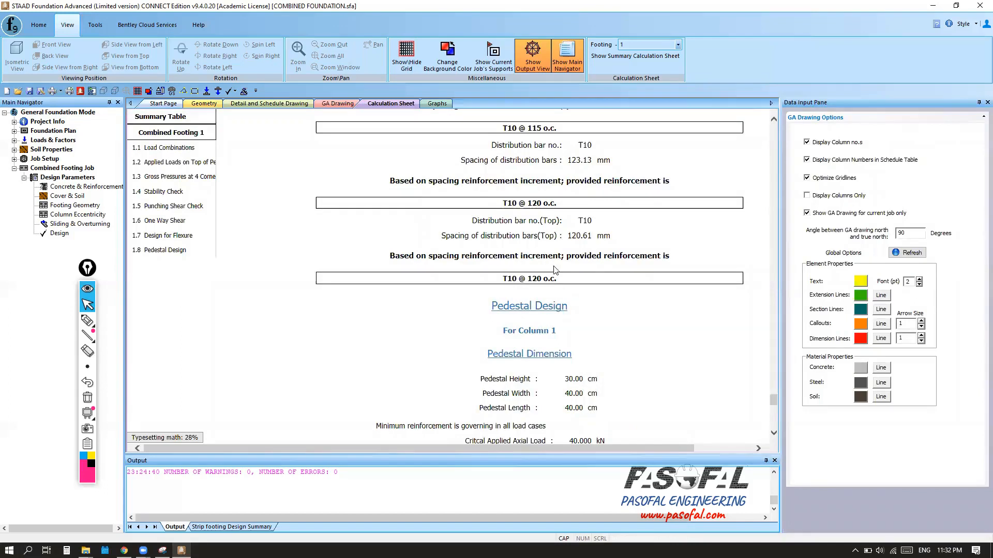
scroll(553, 274, "up", 10)
scroll(551, 280, "down", 8)
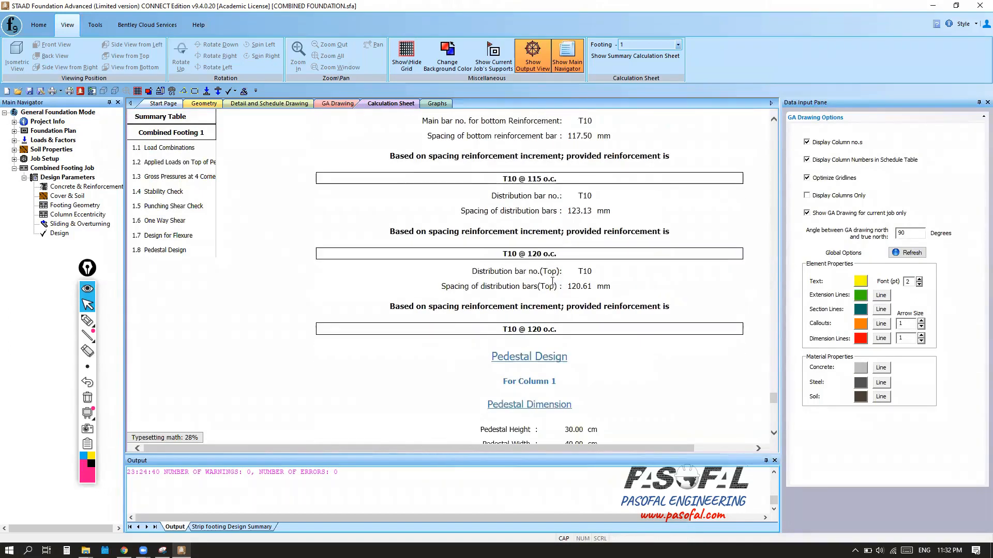
scroll(552, 281, "down", 10)
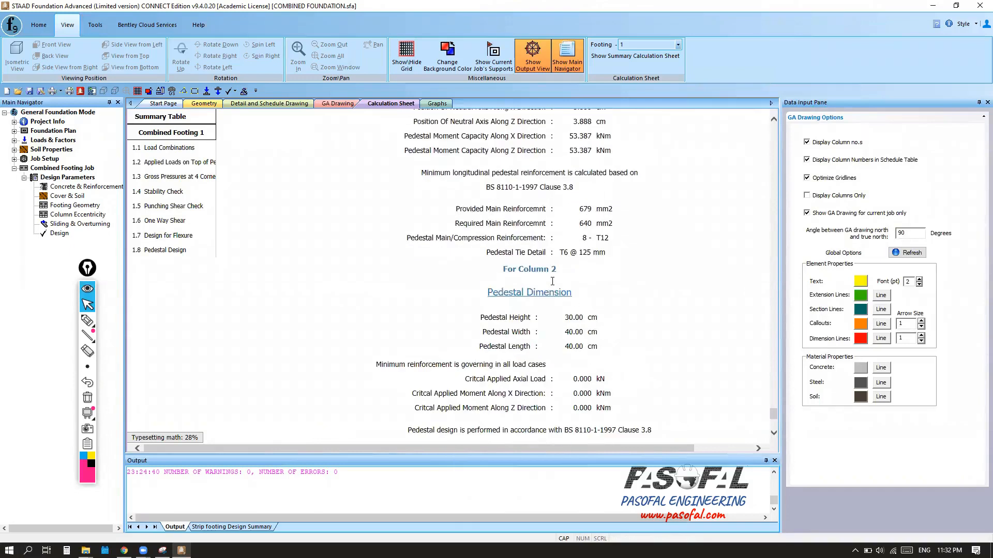